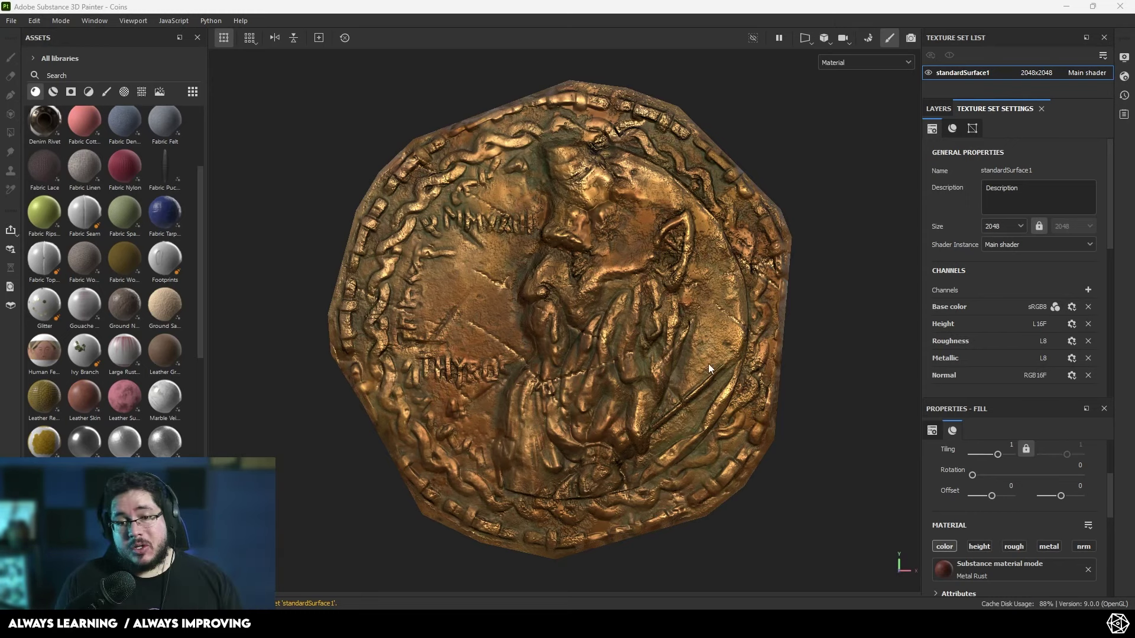
scroll(699, 352, down, 8)
alt+middle_drag(779, 388, 619, 422)
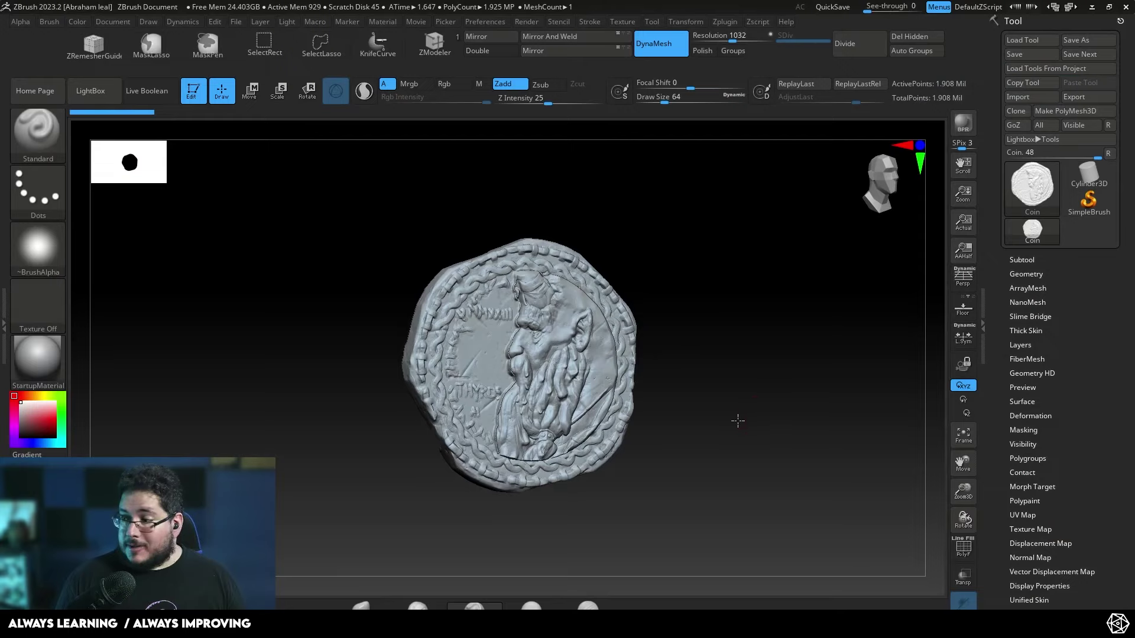
- Switch to ZBrush and smooth the ragged edge of the coin's profile around the hat and nose
mouse_move(737, 421)
mouse_down()
mouse_move(770, 436)
mouse_move(731, 416)
mouse_up()
key(f)
ctrl+right_drag(788, 491, 810, 441)
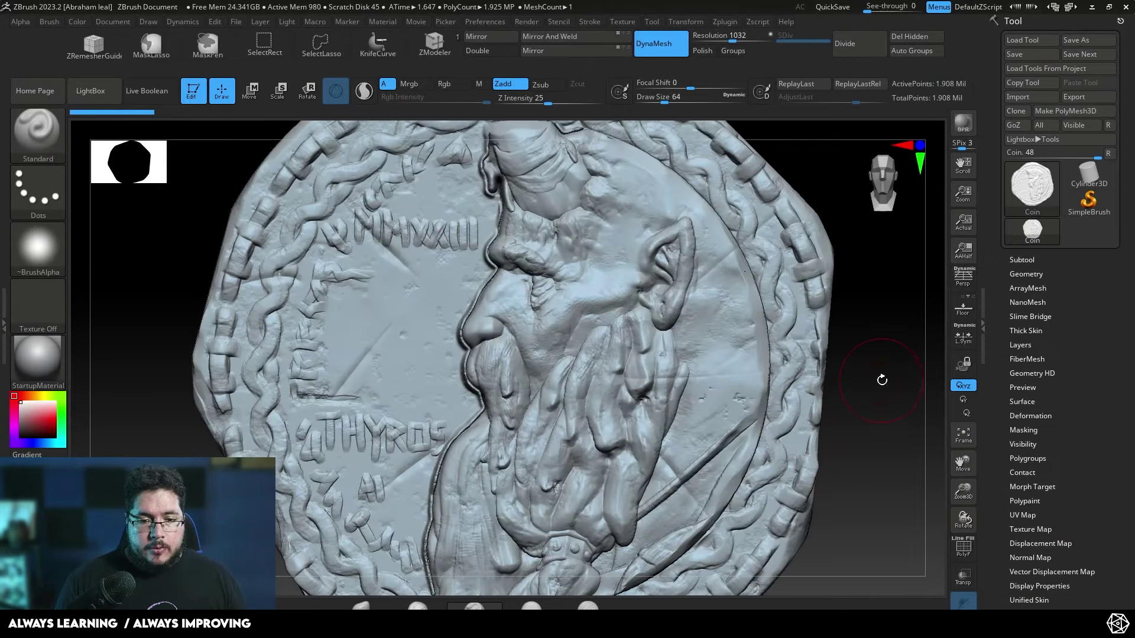
right_drag(881, 380, 922, 383)
right_click(499, 178)
right_click(517, 136)
shift+right_drag(517, 135, 508, 152)
right_click(503, 155)
click(481, 156)
shift+drag(481, 162, 486, 178)
right_drag(862, 287, 927, 300)
mouse_move(473, 332)
shift+mouse_down()
mouse_move(483, 320)
mouse_move(475, 338)
shift+mouse_up()
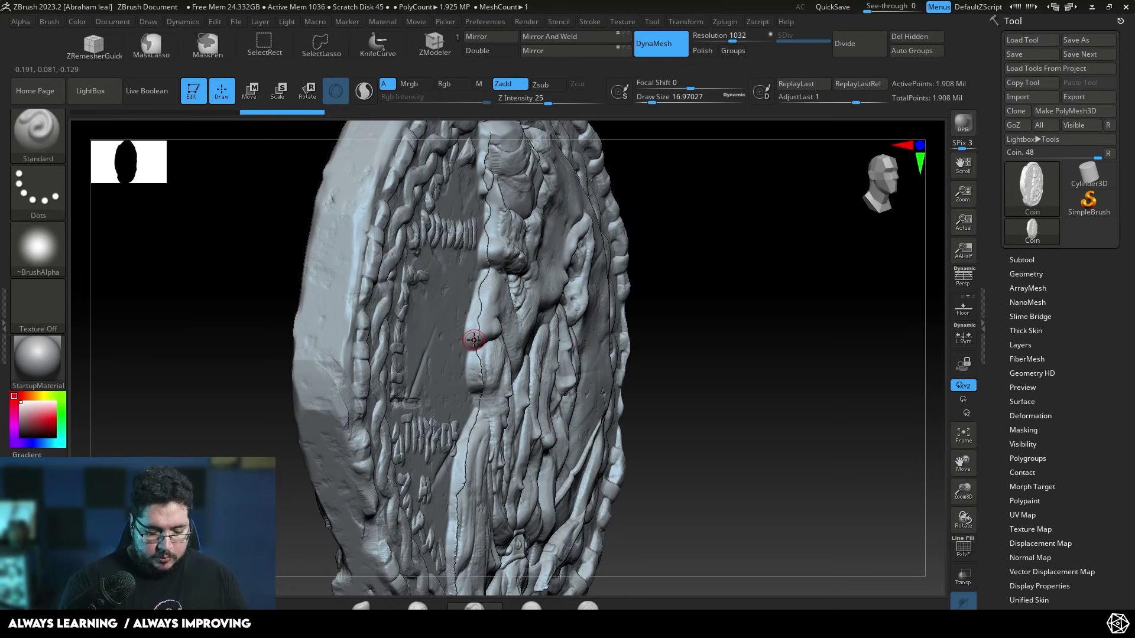
- Flatten the profile's front edge with the TrimDynamic brush along the nose, mouth and lower robe
key(b)
key(t)
key(d)
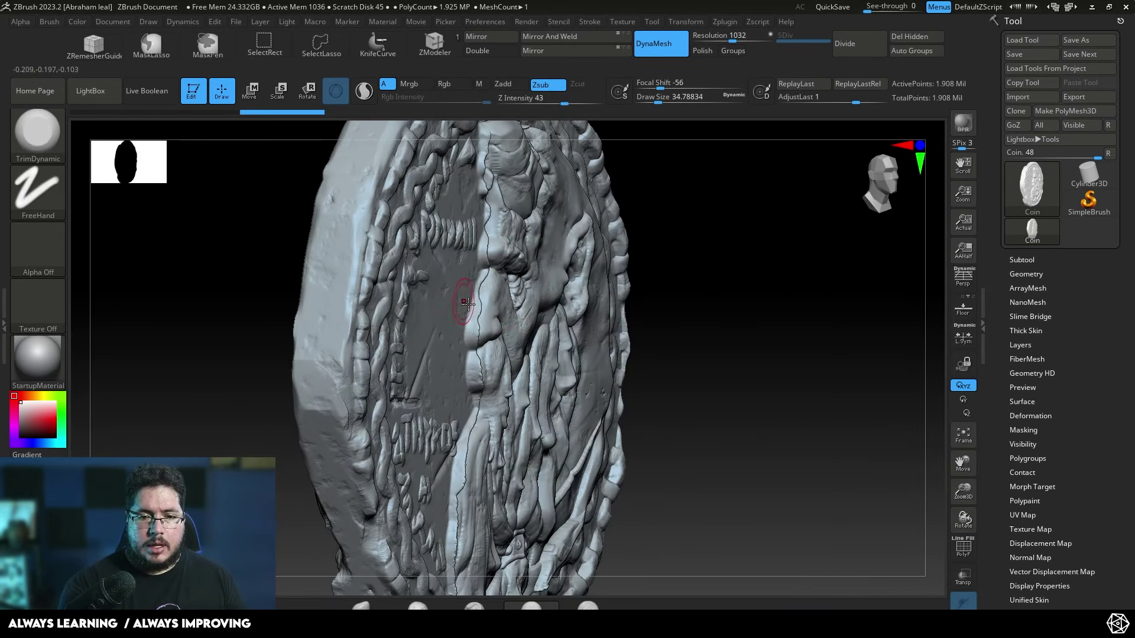
drag(477, 312, 475, 398)
mouse_move(775, 279)
mouse_down()
mouse_move(738, 282)
mouse_move(733, 236)
mouse_up()
drag(733, 237, 753, 243)
drag(467, 374, 475, 329)
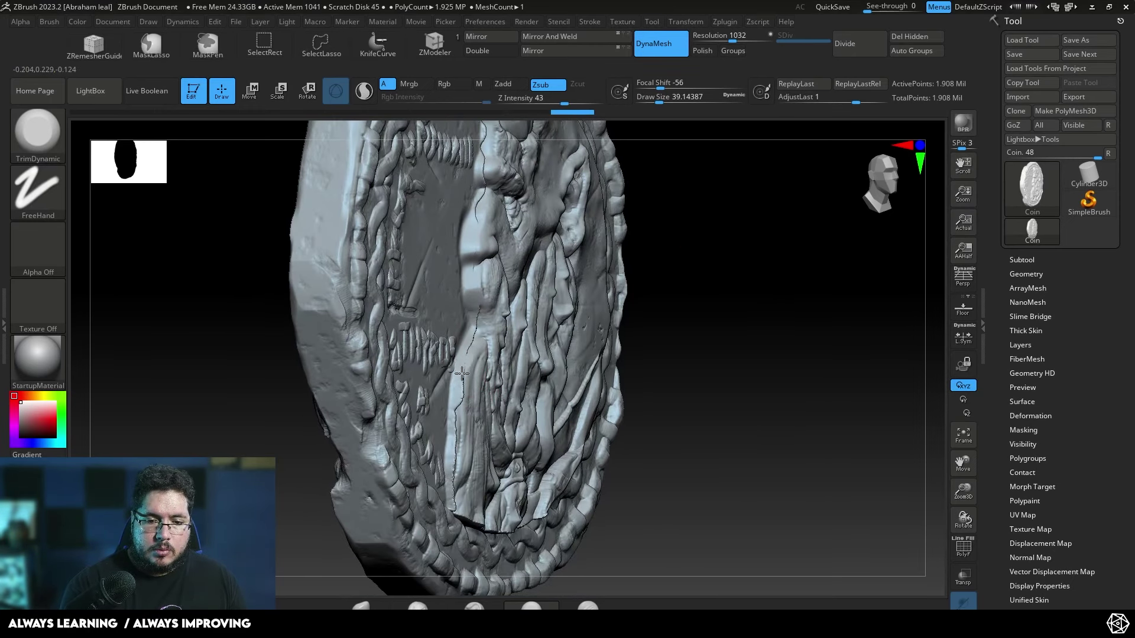
drag(454, 486, 466, 398)
- Trim the profile's edge around the forehead and brow with TrimDynamic and re-run DynaMesh on the coin
mouse_move(681, 316)
mouse_down()
mouse_move(672, 317)
mouse_move(808, 270)
mouse_move(862, 286)
mouse_move(852, 331)
mouse_up()
drag(851, 295, 783, 239)
mouse_move(381, 242)
mouse_down()
mouse_move(379, 180)
mouse_move(380, 291)
mouse_up()
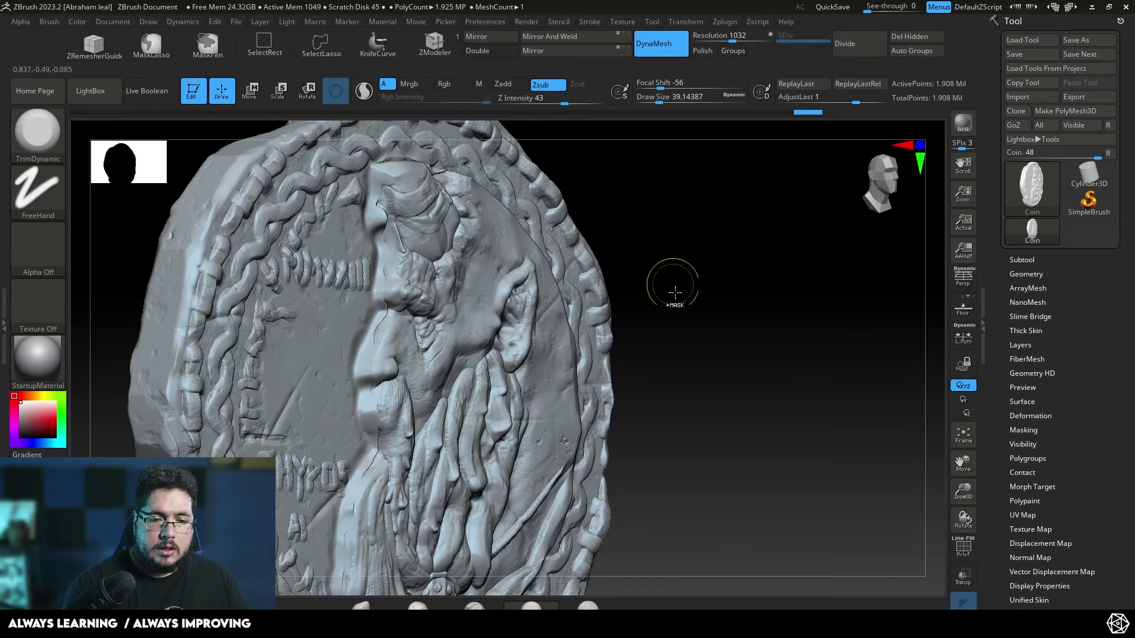
ctrl+drag(688, 236, 689, 294)
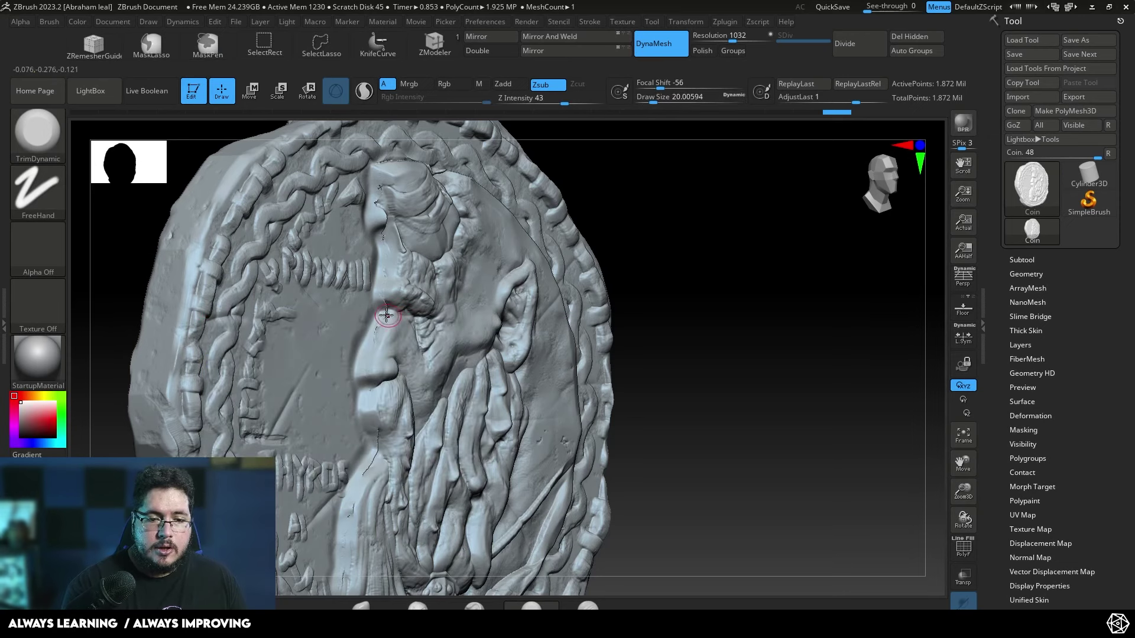
drag(381, 308, 378, 286)
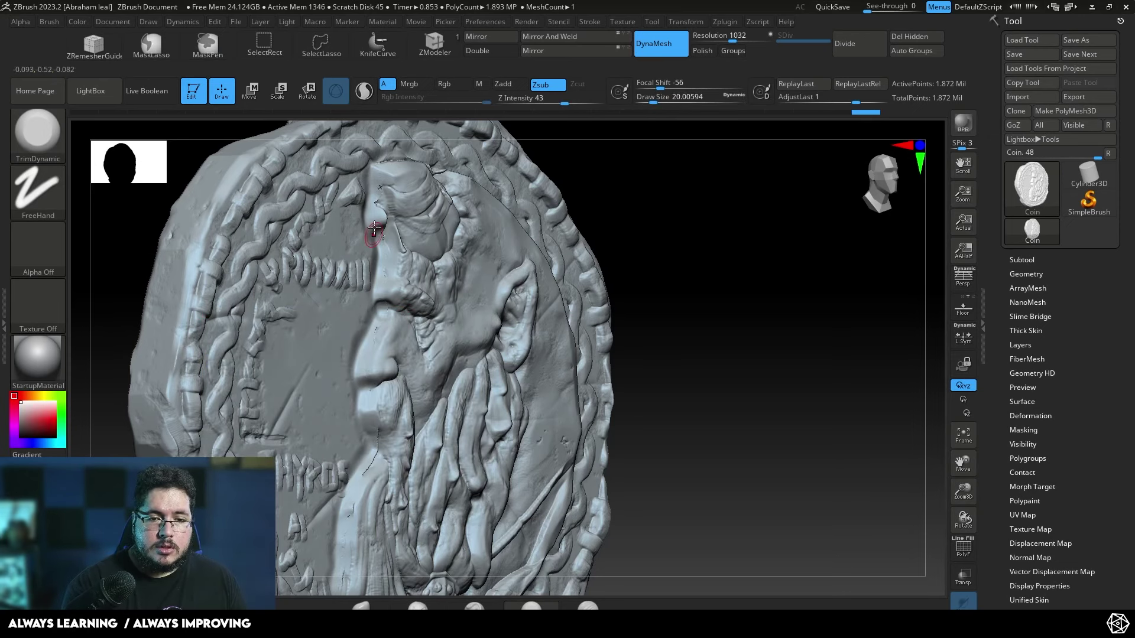
drag(590, 177, 715, 183)
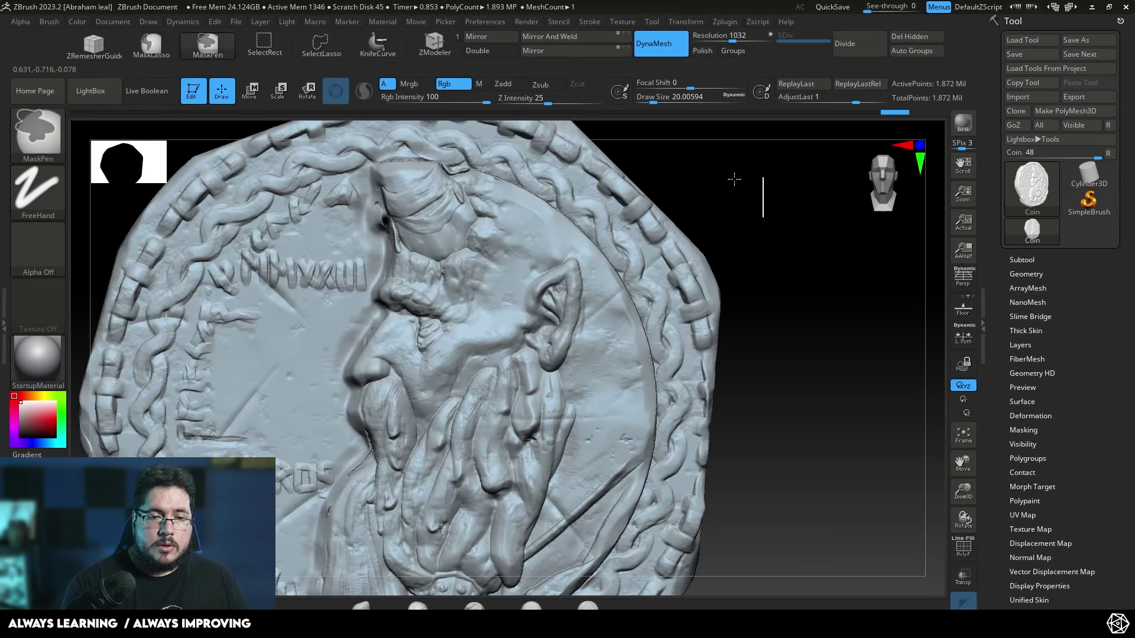
drag(735, 392, 773, 266)
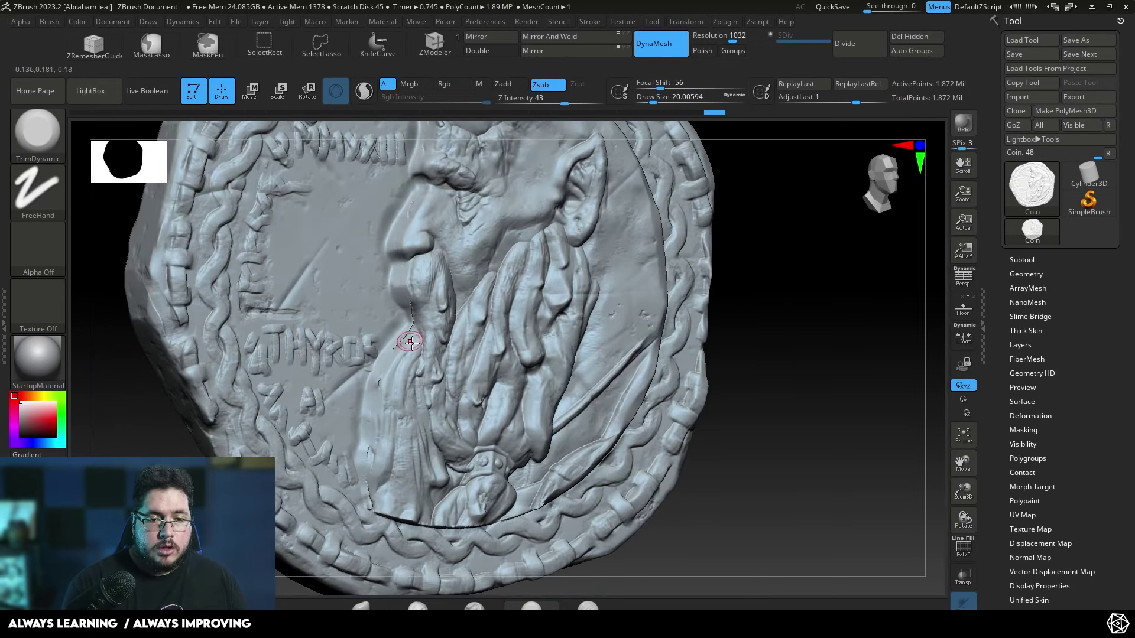
- Close the gaps below the mouth and along the robe's edge with the Inflat brush and re-run DynaMesh
key(b)
key(i)
key(n)
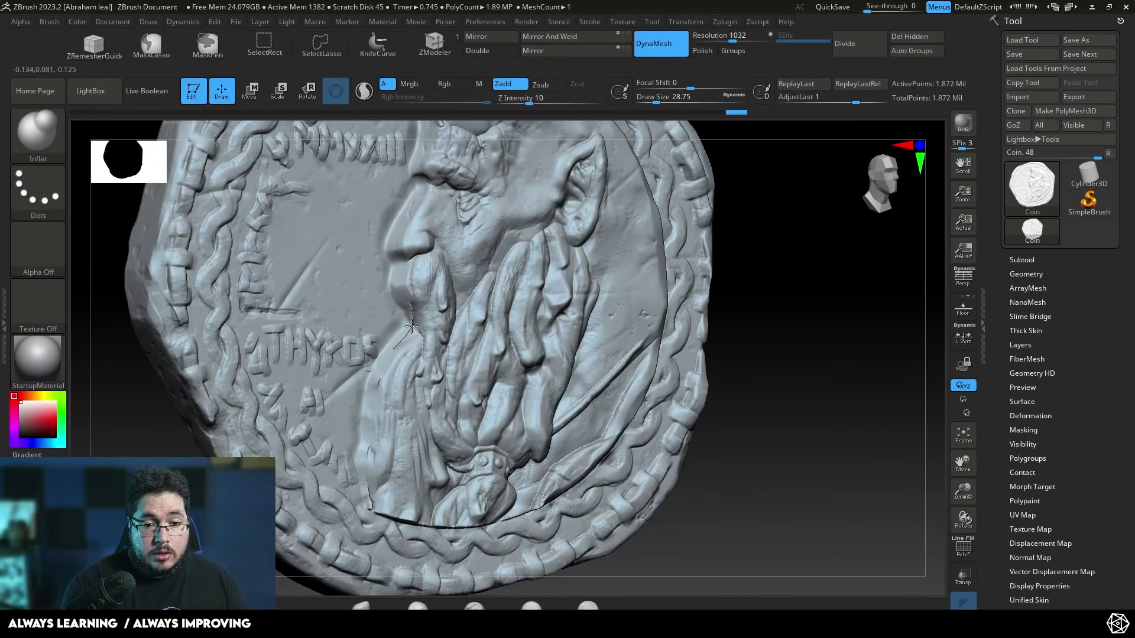
drag(402, 347, 412, 328)
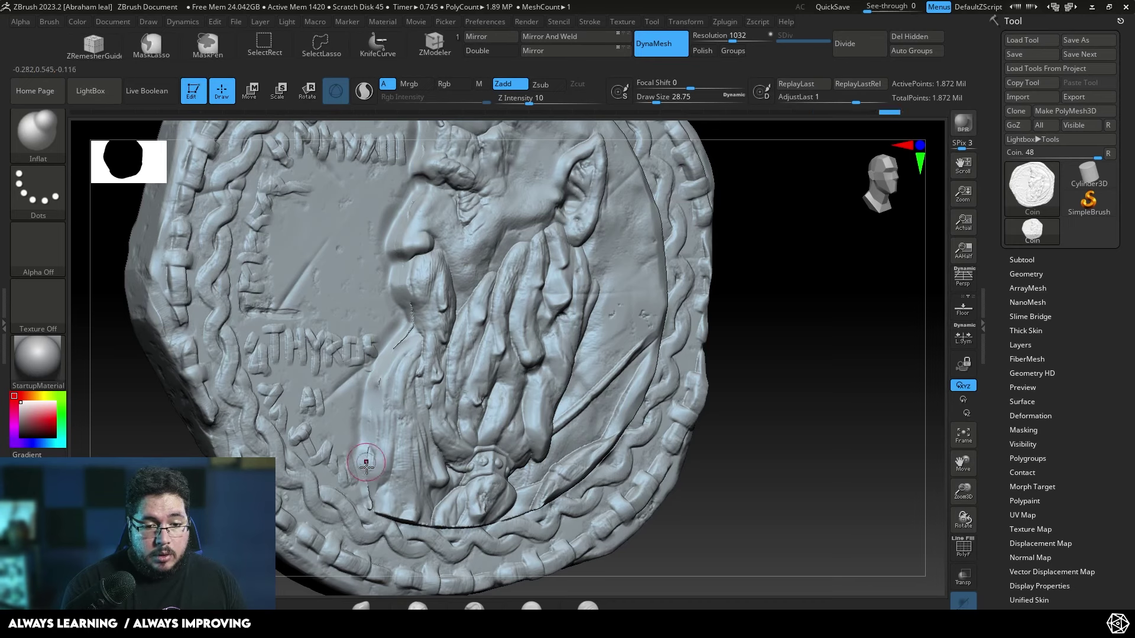
drag(367, 506, 370, 506)
right_drag(638, 256, 601, 277)
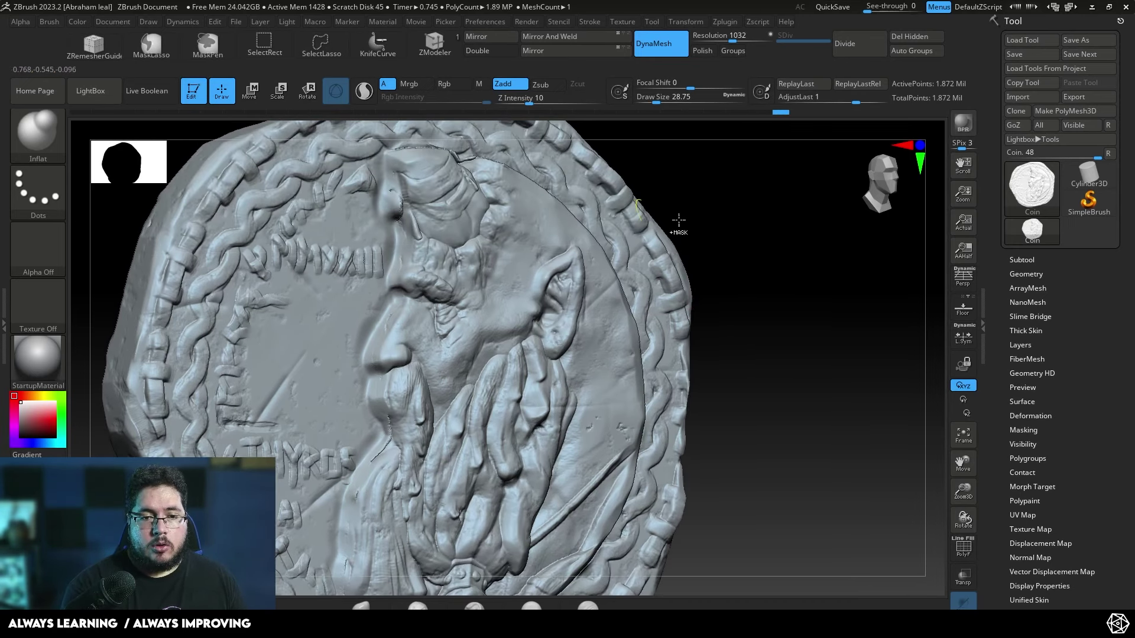
key(ctrl)
- Fill the profile's edge at the forehead, brow, nose and robe with the ClayBuildup brush
key(b)
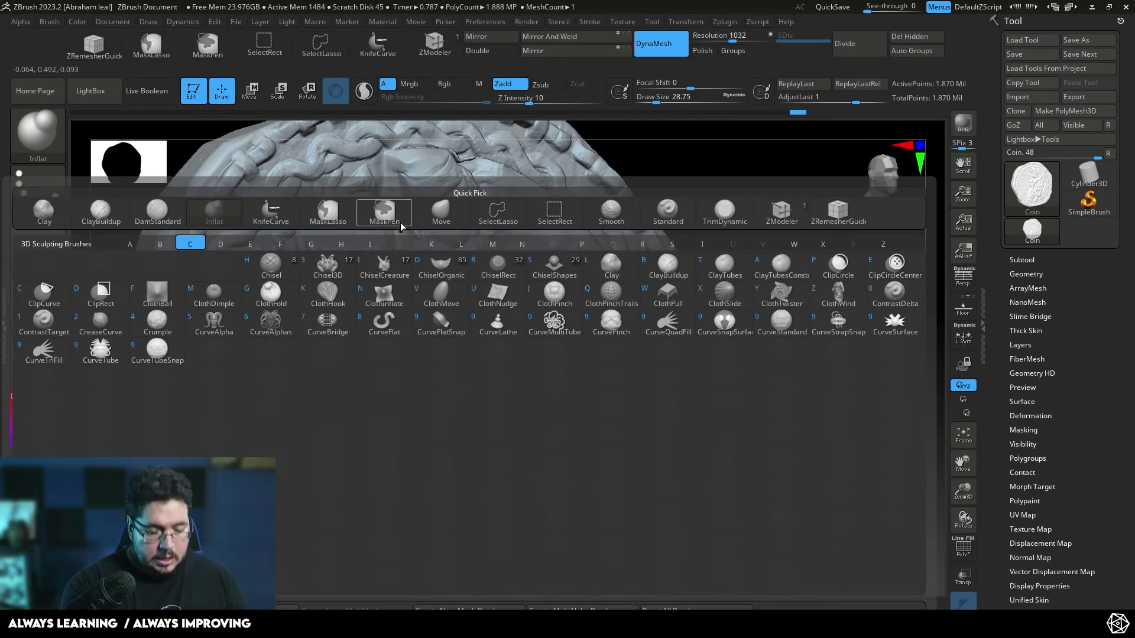
key(c)
key(b)
key(space)
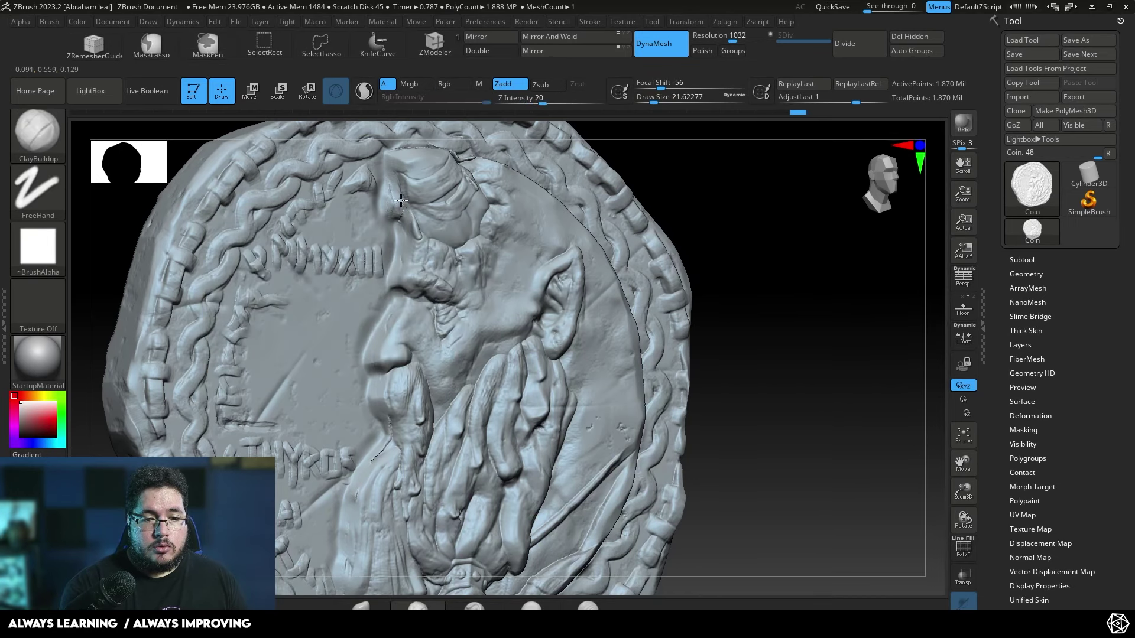
drag(397, 201, 418, 234)
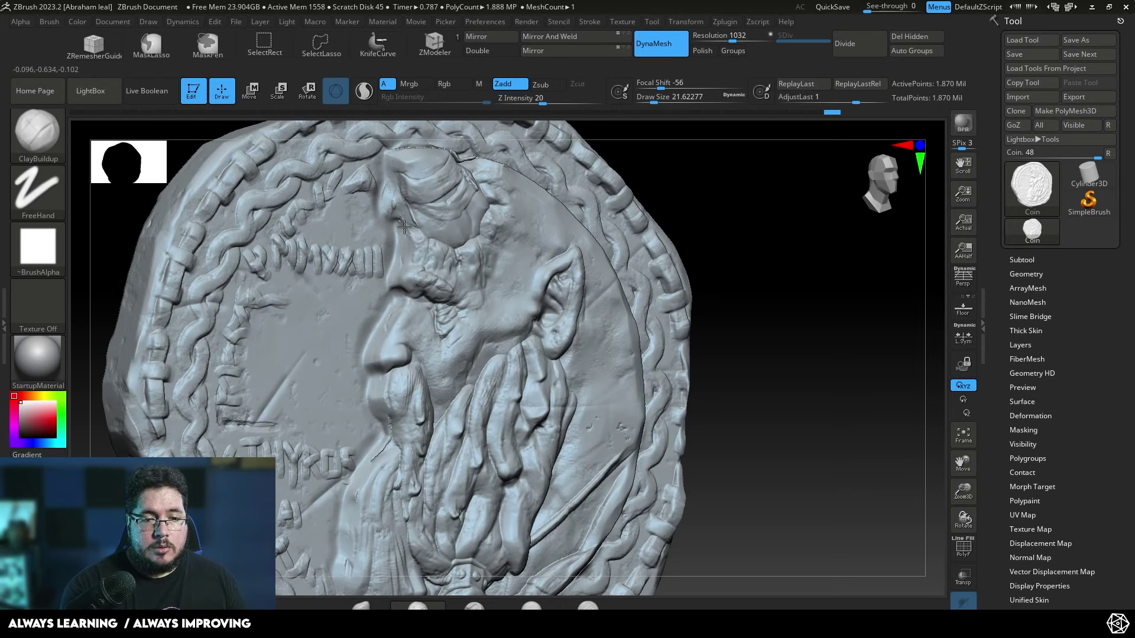
mouse_move(405, 281)
mouse_down()
mouse_move(410, 270)
mouse_move(403, 276)
mouse_up()
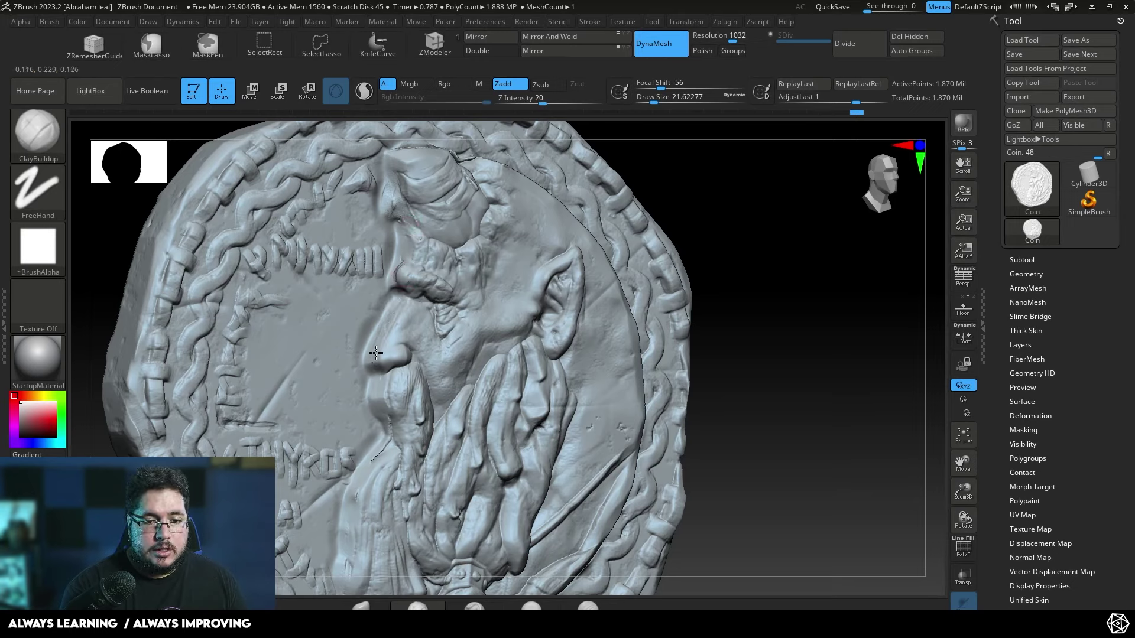
drag(393, 339, 394, 325)
mouse_move(760, 255)
alt+mouse_down()
mouse_move(765, 205)
mouse_move(733, 207)
alt+mouse_up()
drag(386, 454, 374, 438)
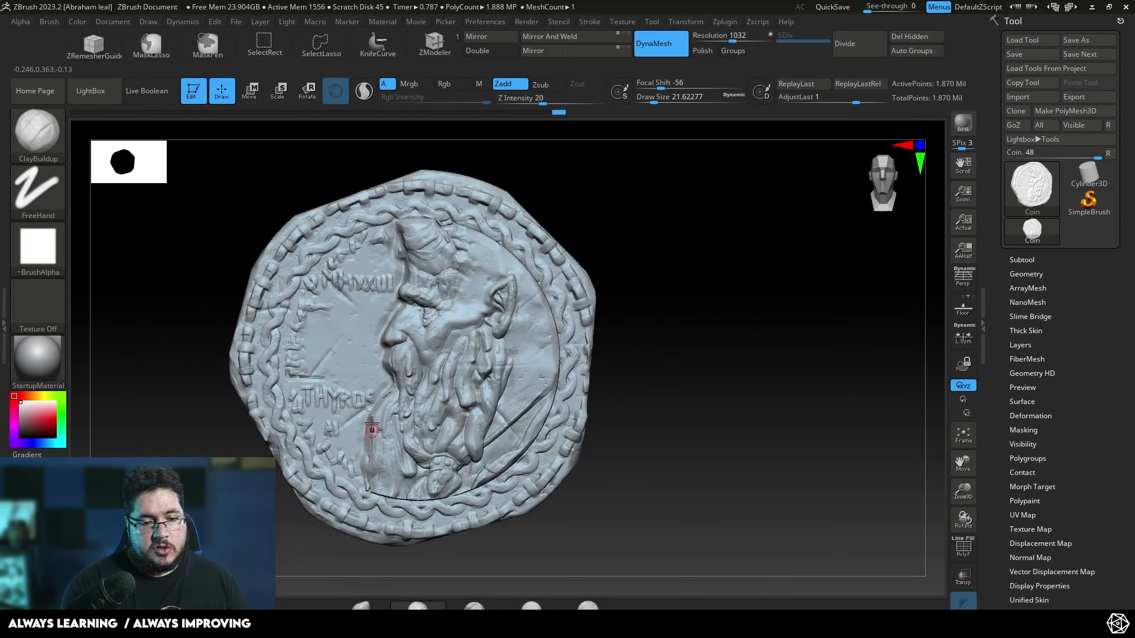
- Clone the coin tool and decimate the copy with Decimation Master's 250 k preset
alt+drag(677, 348, 644, 325)
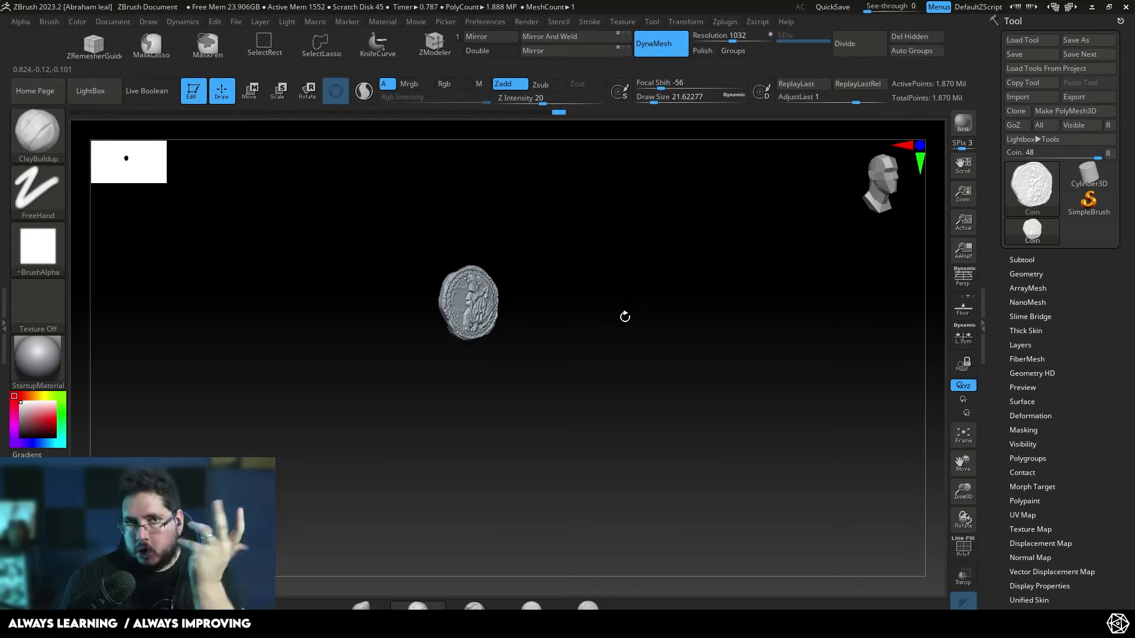
alt+drag(611, 331, 648, 425)
drag(656, 390, 591, 341)
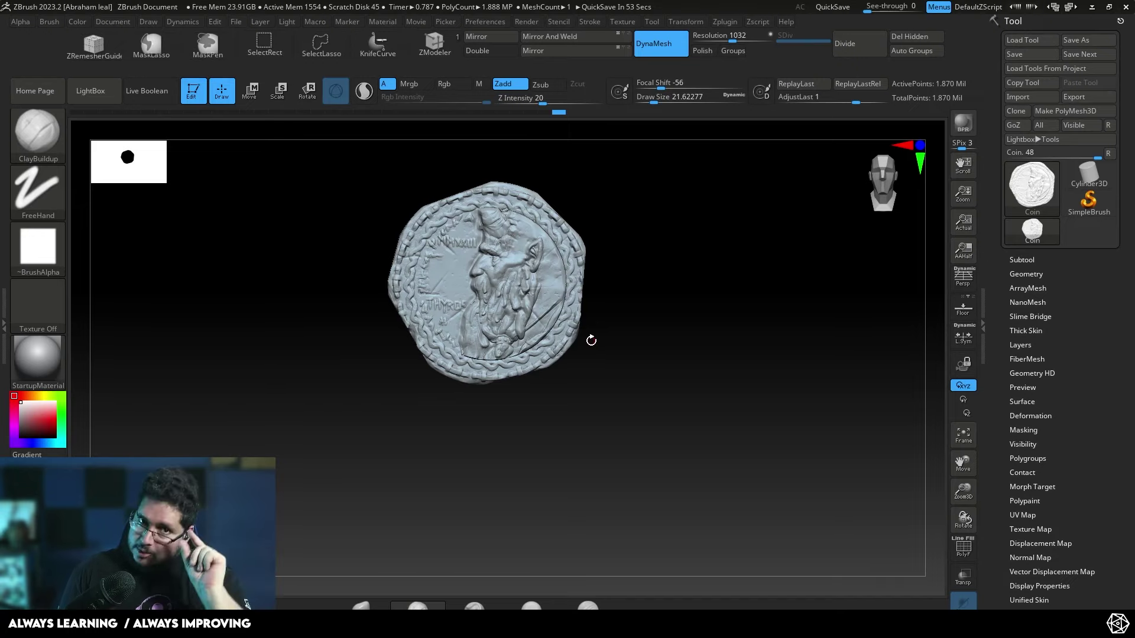
alt+drag(750, 294, 776, 355)
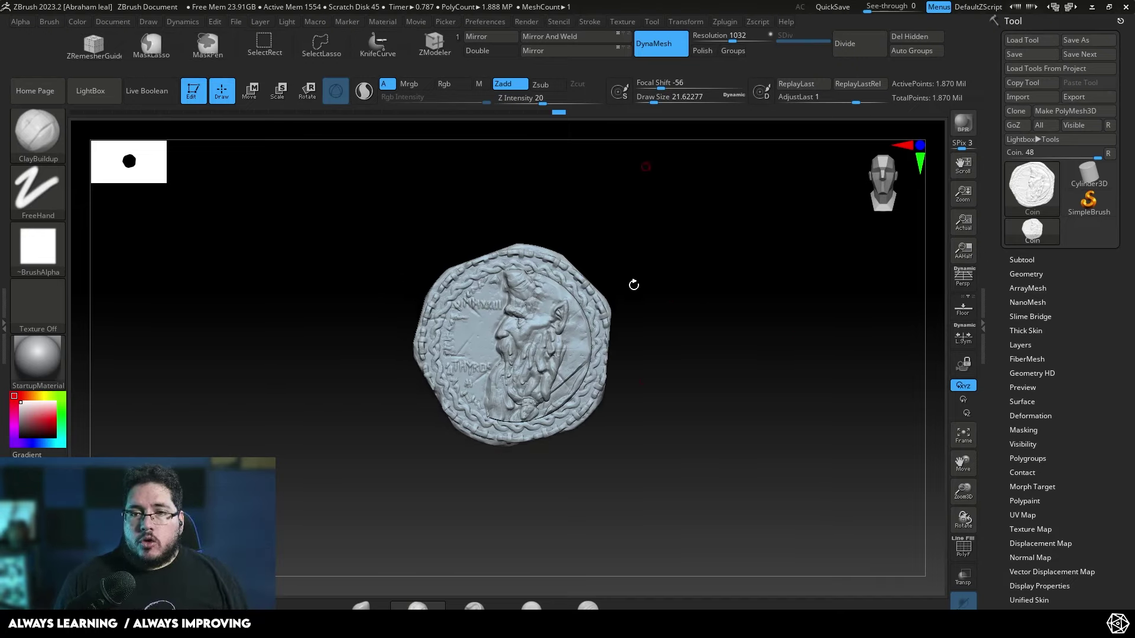
click(1026, 110)
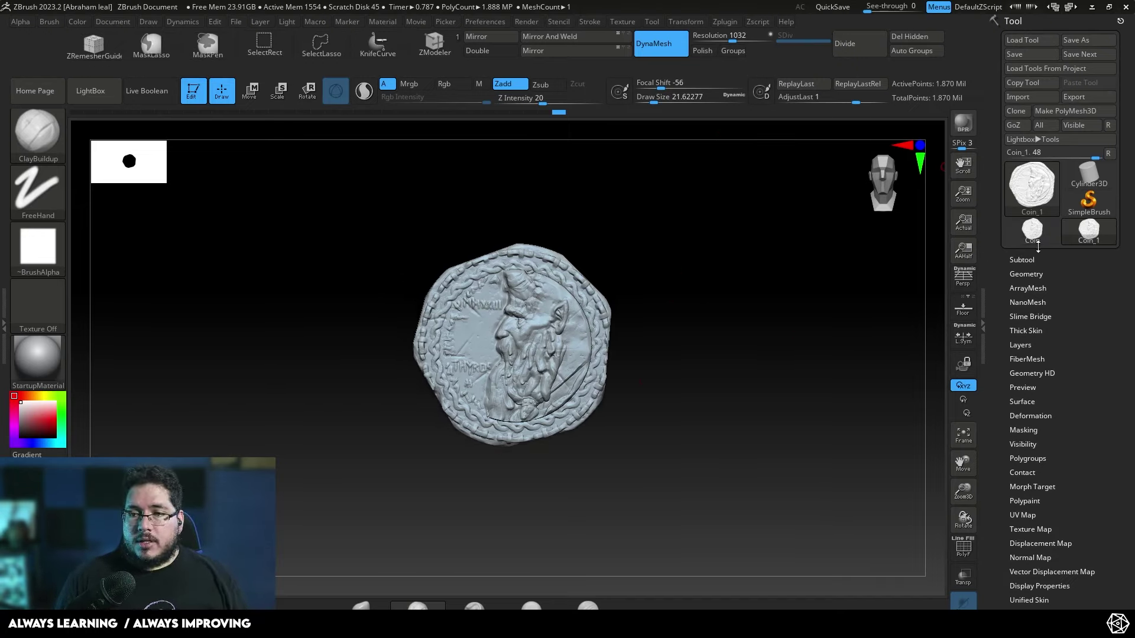
click(726, 23)
click(769, 143)
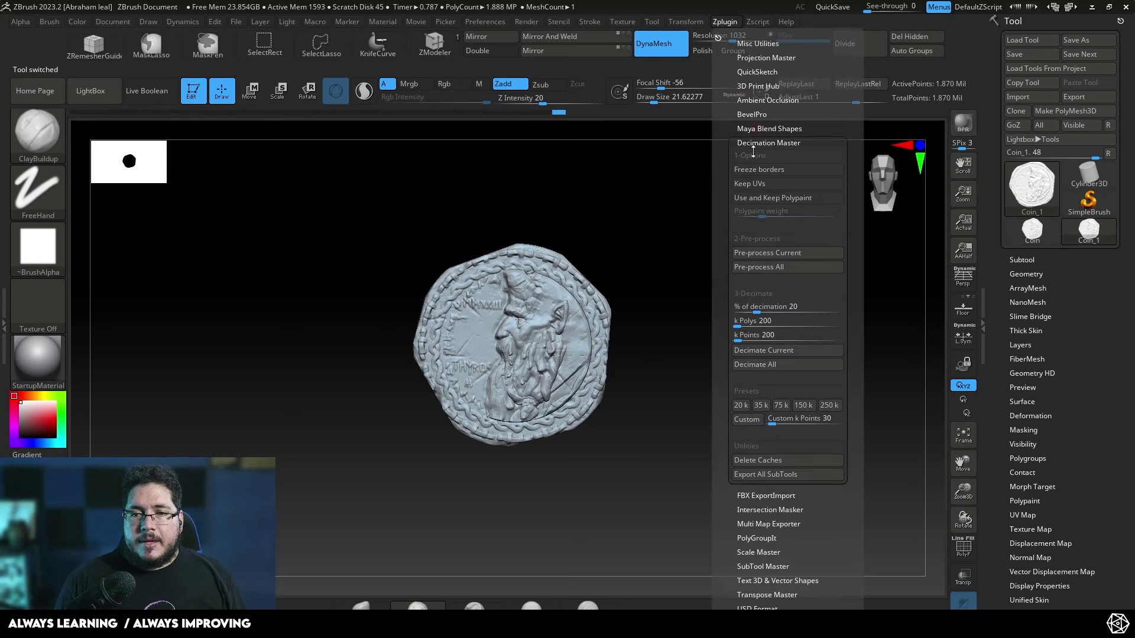
click(829, 406)
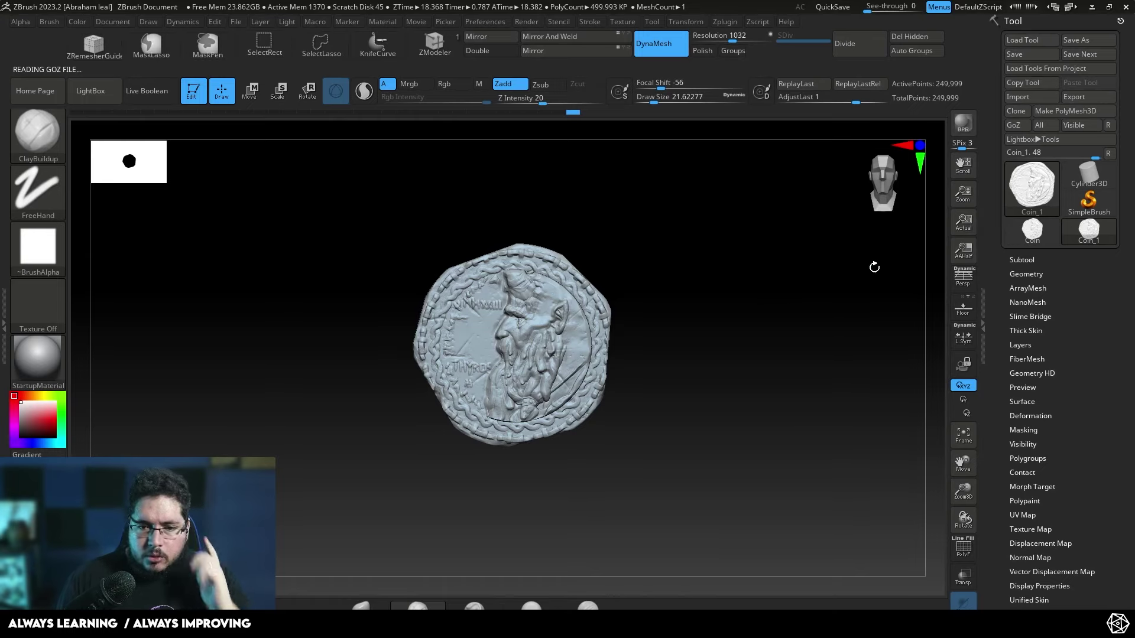
- Export the decimated coin to the Desktop as Coin_High in FBX format
click(1088, 96)
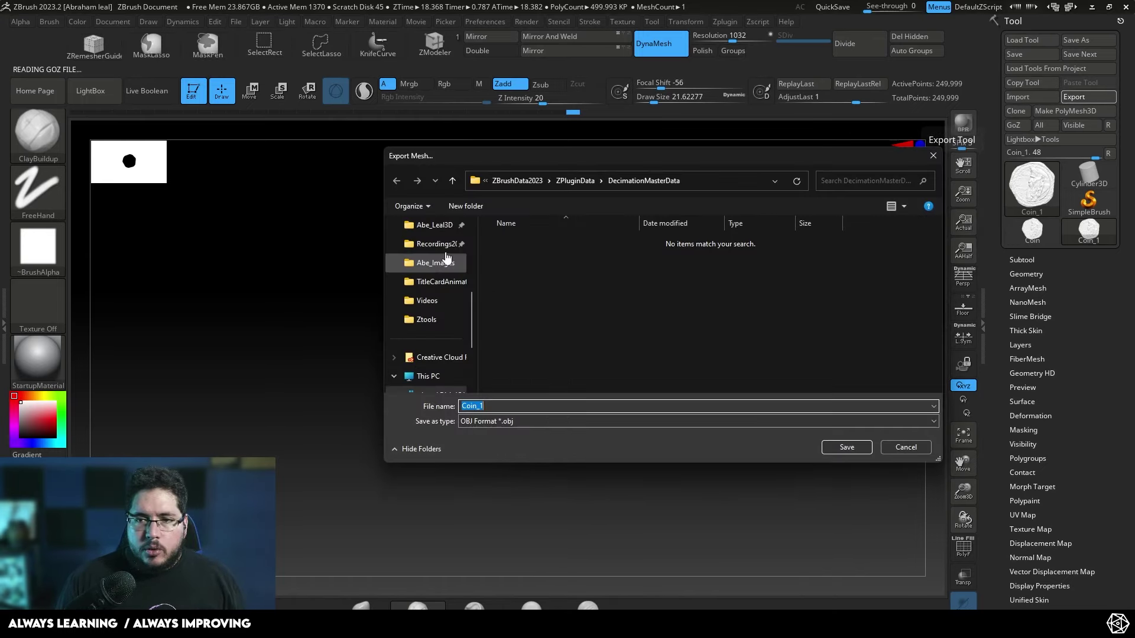
scroll(408, 349, up, 5)
click(430, 282)
click(504, 406)
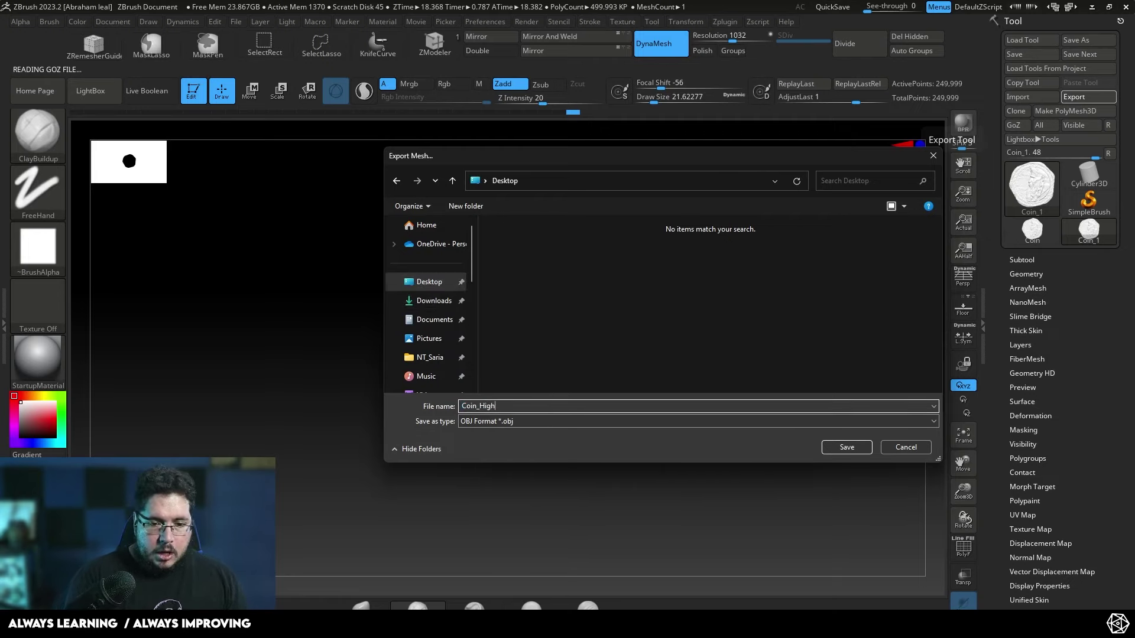
click(496, 421)
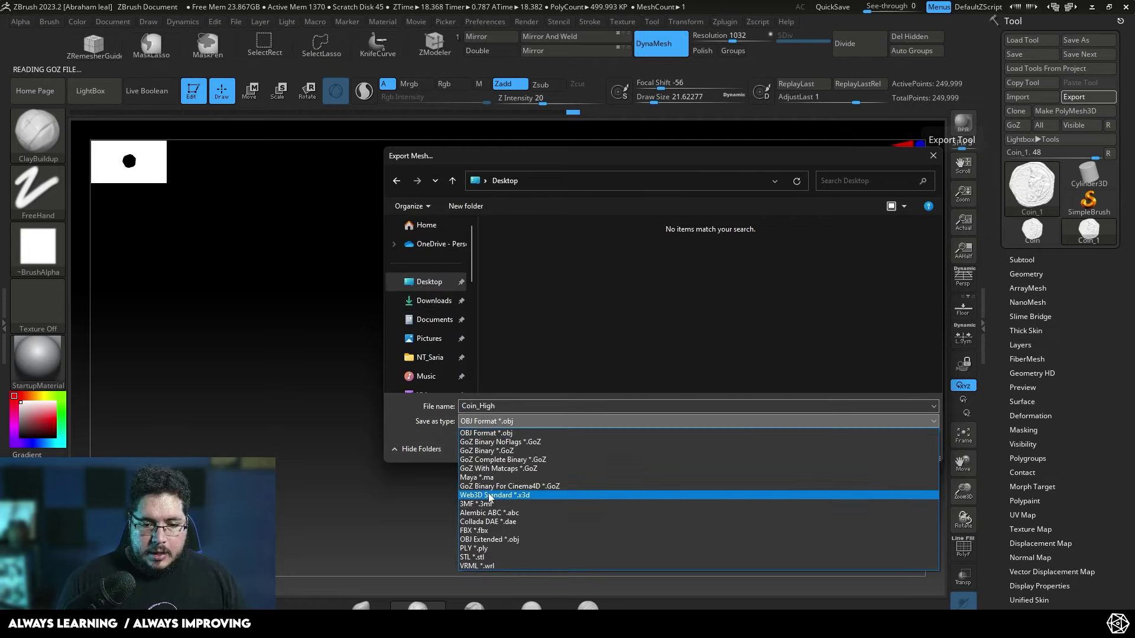
click(480, 532)
click(847, 447)
- Switch to Maya and import the Coin_High FBX file from the Desktop
key(super)
text(ma)
key(Return)
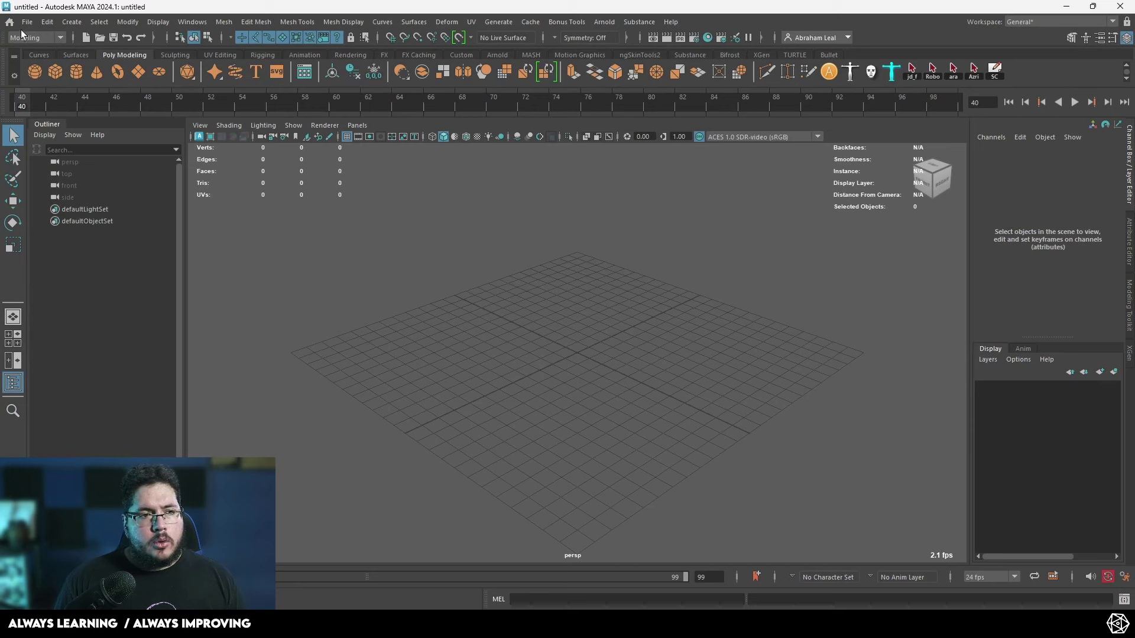
click(27, 22)
click(53, 165)
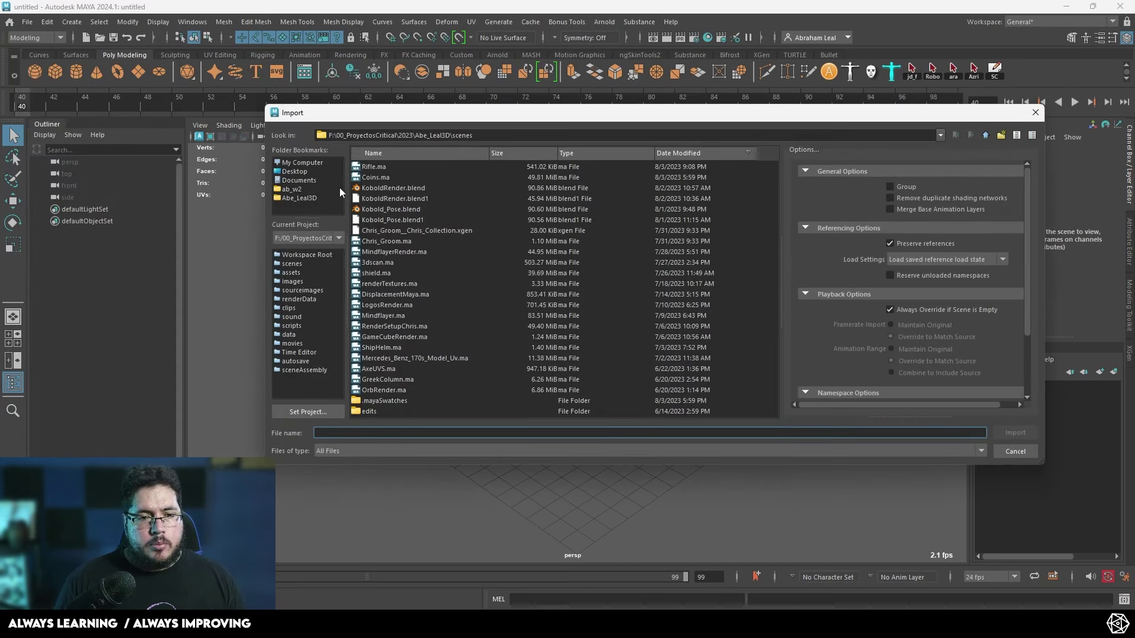
click(290, 172)
double_click(379, 170)
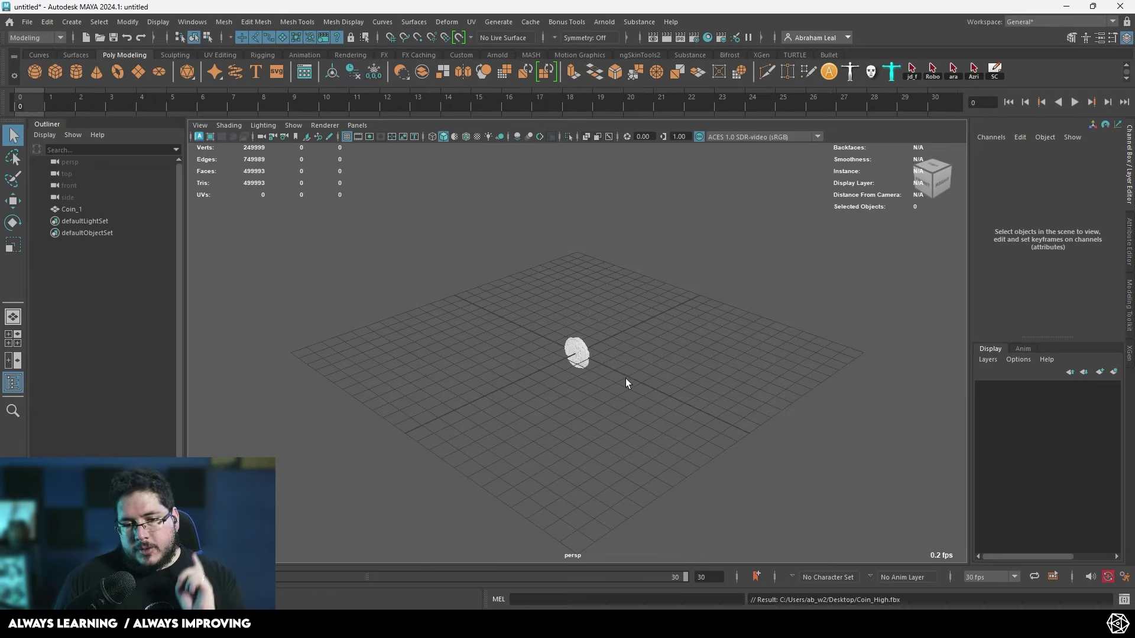
- Create a polygon cylinder at the origin beside the imported coin and show its polyCylinder1 creation settings
scroll(626, 379, up, 3)
scroll(625, 378, up, 5)
mouse_move(672, 359)
alt+mouse_down()
mouse_move(780, 315)
mouse_move(681, 338)
alt+mouse_up()
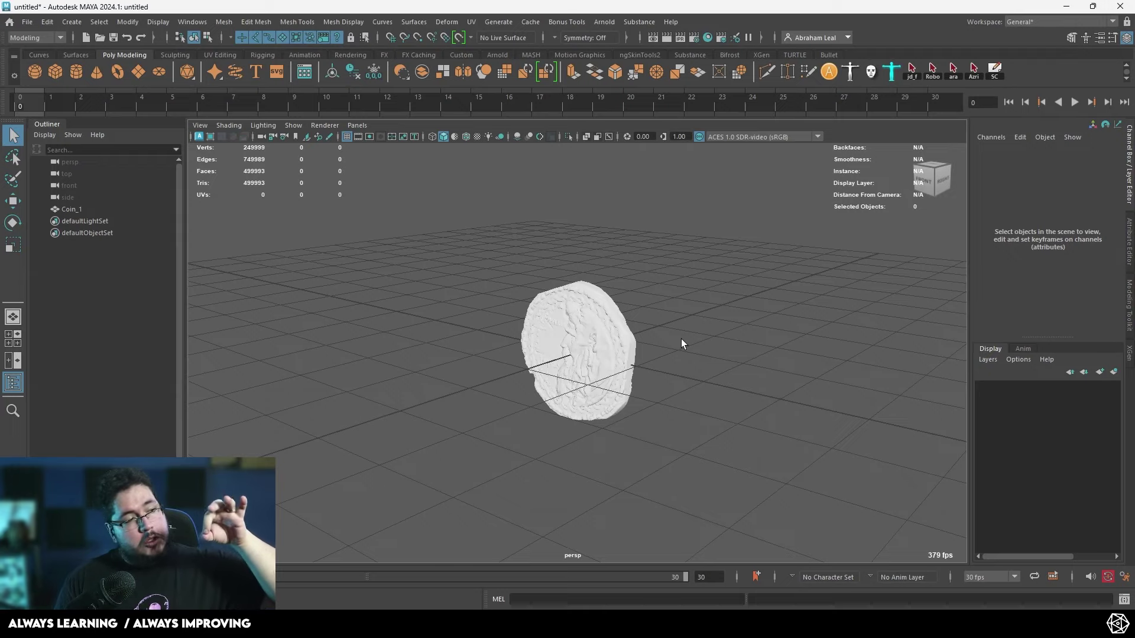
click(76, 71)
alt+drag(591, 278, 765, 336)
click(982, 285)
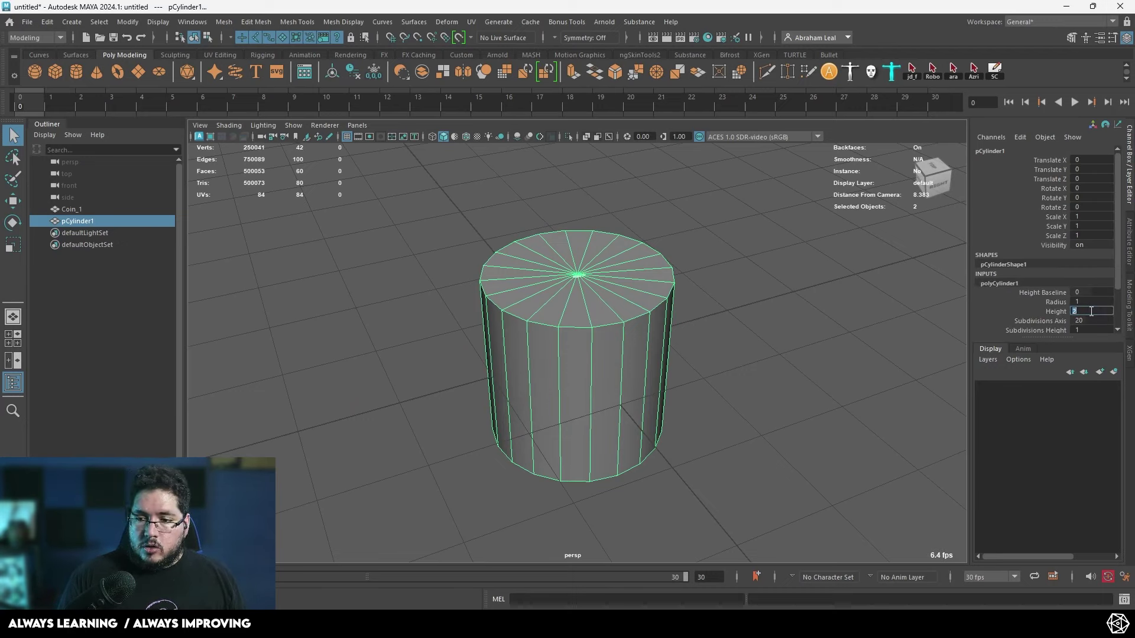
- Try a height of 3.5 on the cylinder and undo the change
click(1091, 312)
text(3.5)
key(Return)
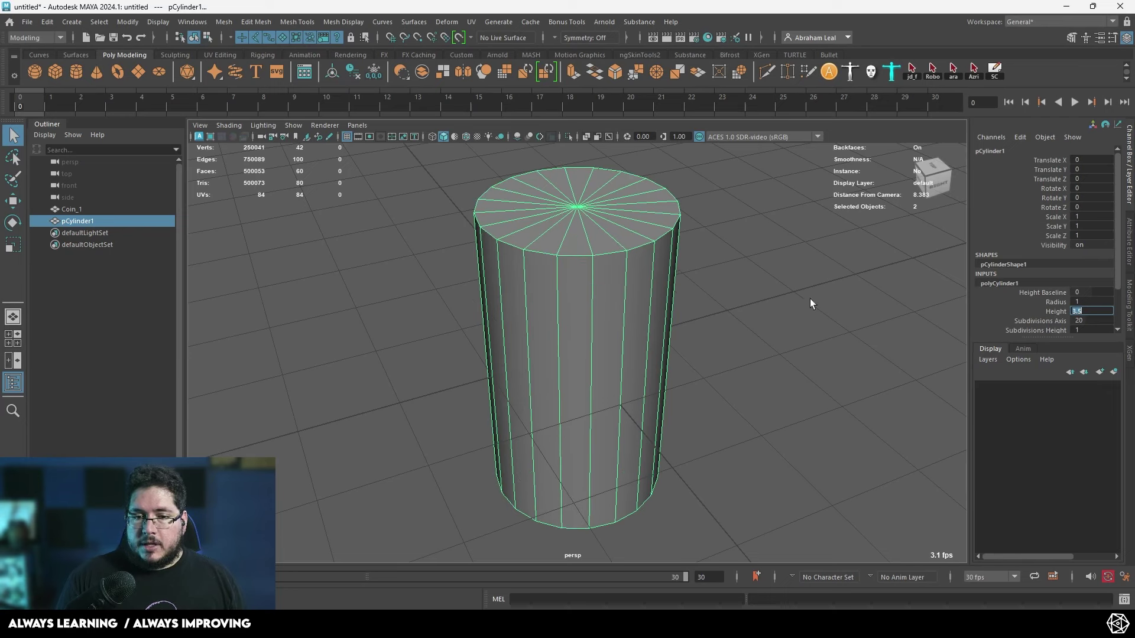
alt+drag(833, 304, 829, 331)
key(ctrl+z)
- Enlarge the cylinder's radius well beyond the coin and display the scene in wireframe
click(1092, 303)
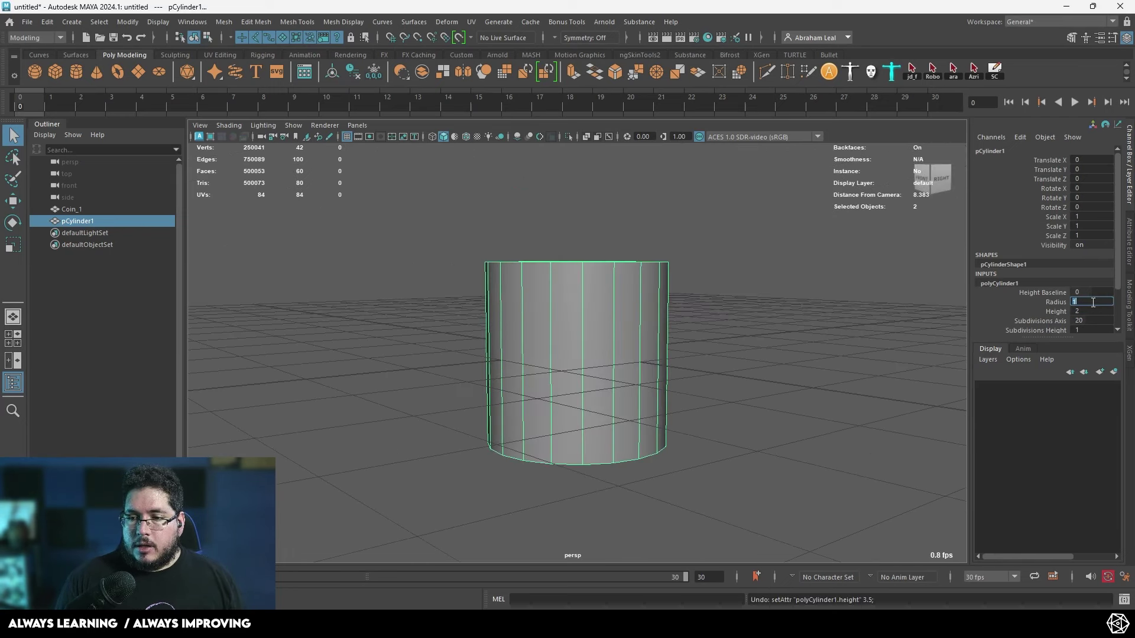
key(Return)
key(f)
alt+drag(523, 411, 600, 472)
click(694, 408)
key(4)
scroll(606, 363, up, 5)
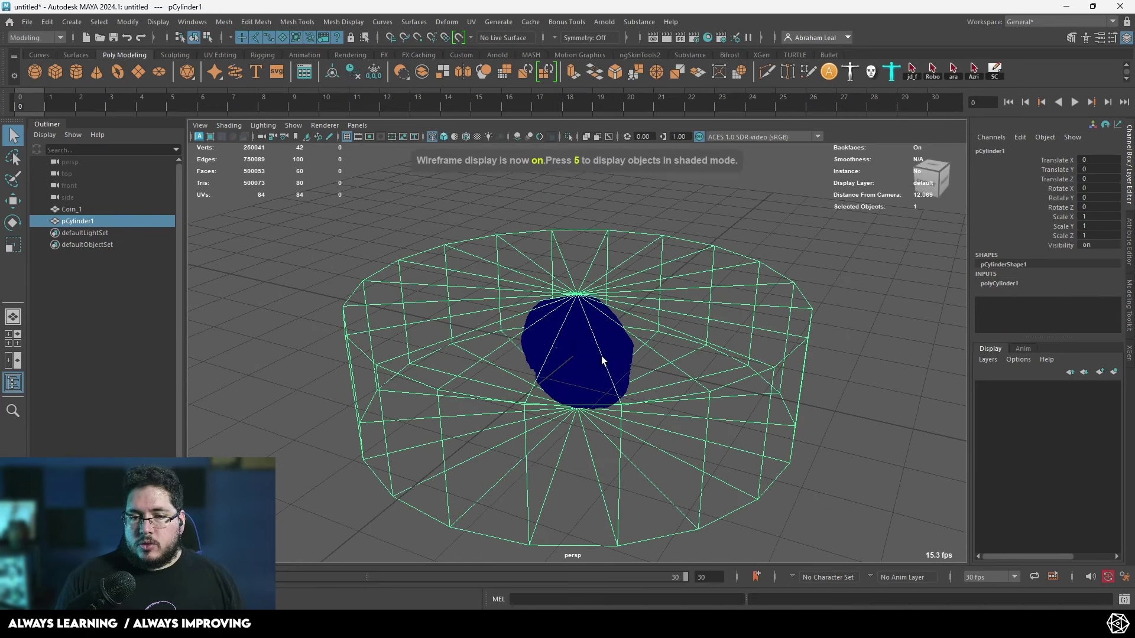
- Rotate the coin -90 degrees about X so that it lies flat inside the cylinder
click(582, 347)
key(e)
alt+drag(598, 352, 616, 269)
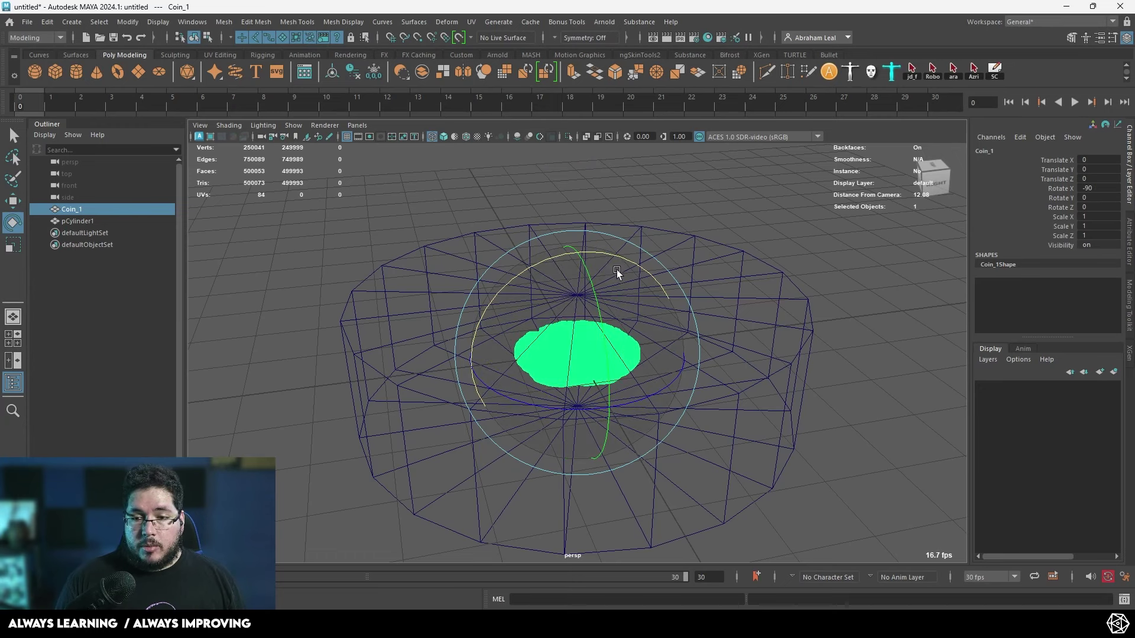
- Scale the coin up uniformly to about 3.47, matching its outline to the cylinder's in the top view
key(r)
drag(589, 349, 742, 365)
key(space)
scroll(742, 365, down, 2)
scroll(742, 365, up, 5)
drag(578, 353, 573, 353)
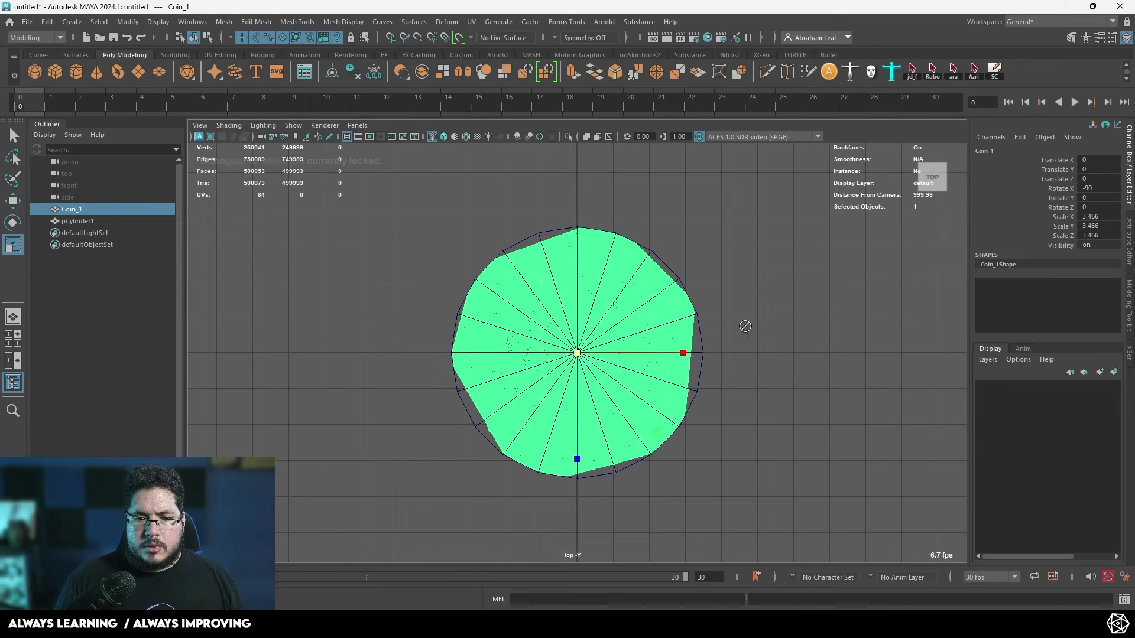
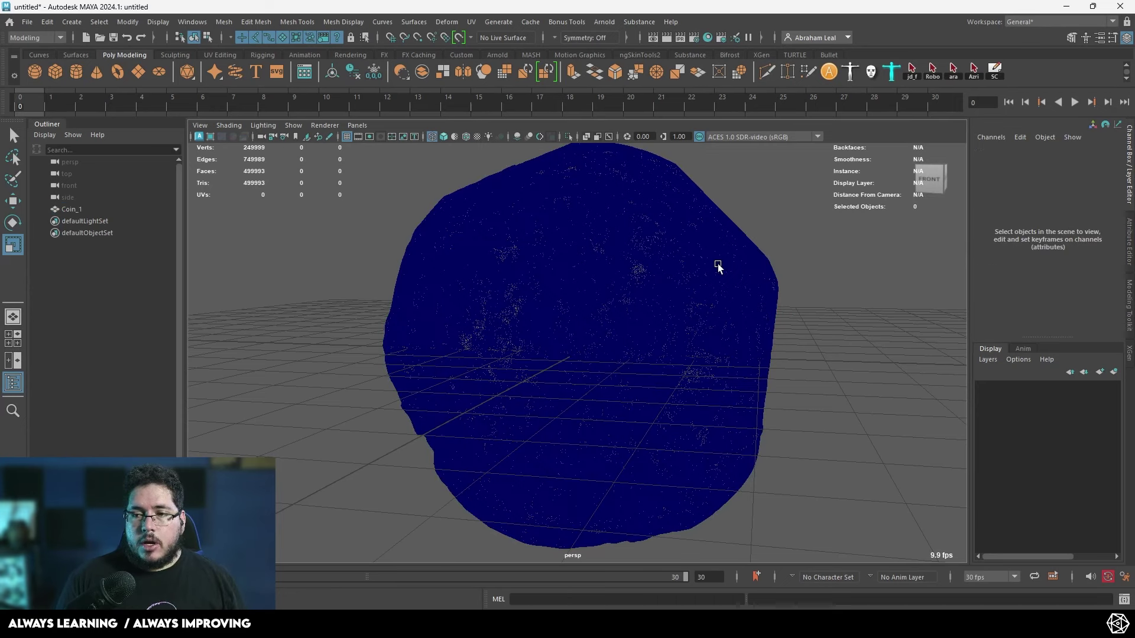
- Freeze the upright coin's transformations, deselect it and switch to the front view
click(717, 263)
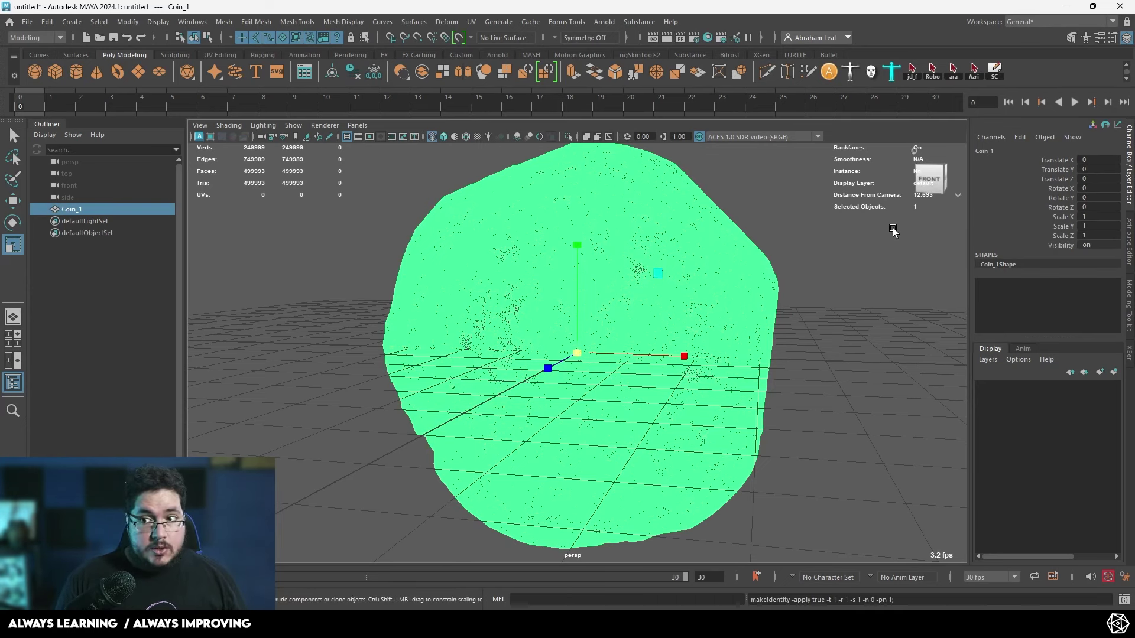
click(851, 276)
alt+middle_drag(835, 319, 834, 261)
key(space)
drag(834, 263, 836, 286)
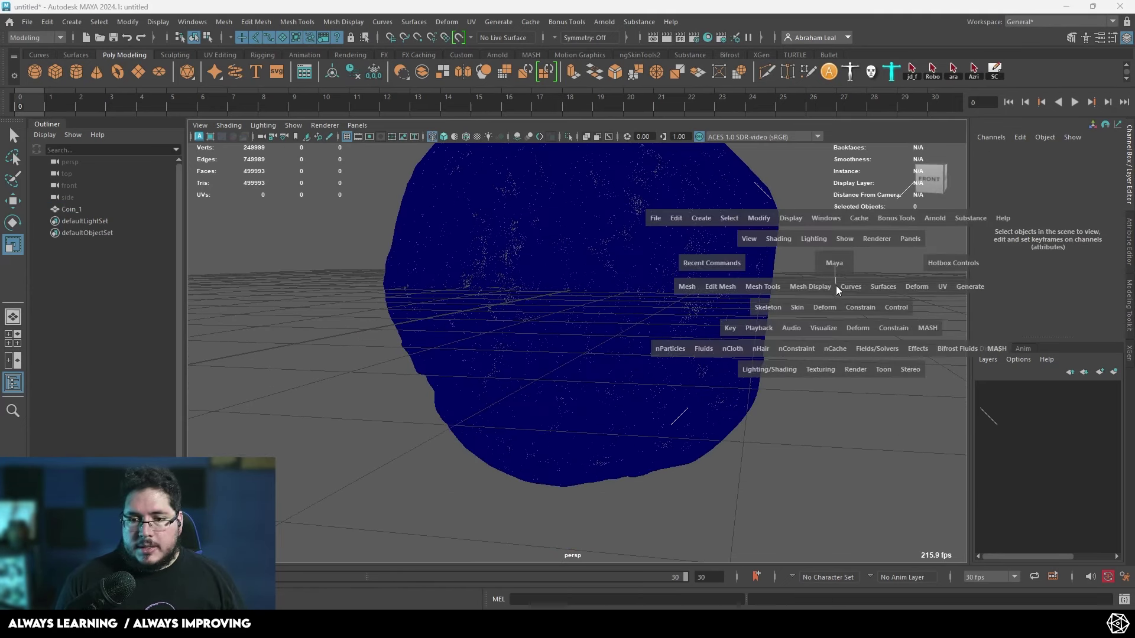
alt+right_drag(677, 352, 666, 372)
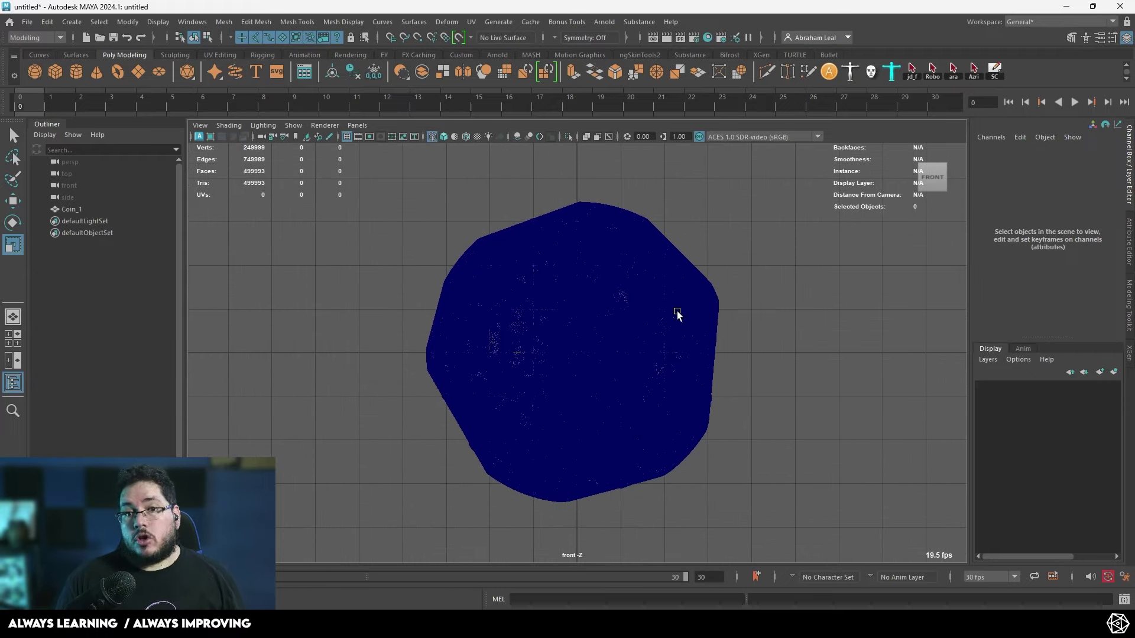
scroll(677, 315, up, 2)
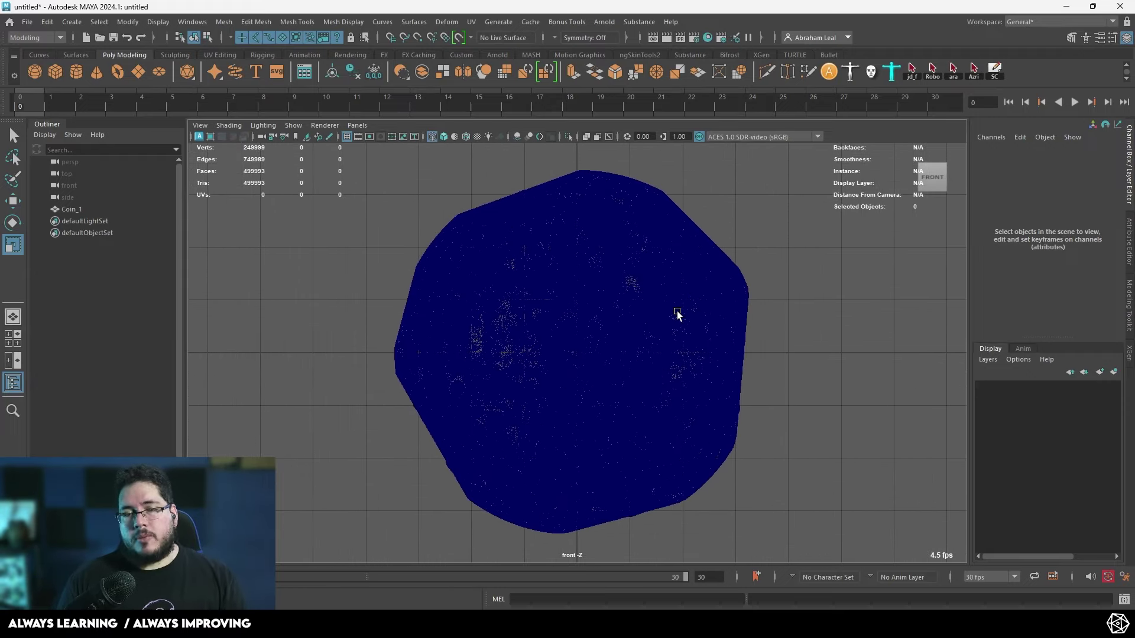
- Begin a Create Polygon outline at the coin's top peak and trace vertices down its right-hand rim
click(338, 22)
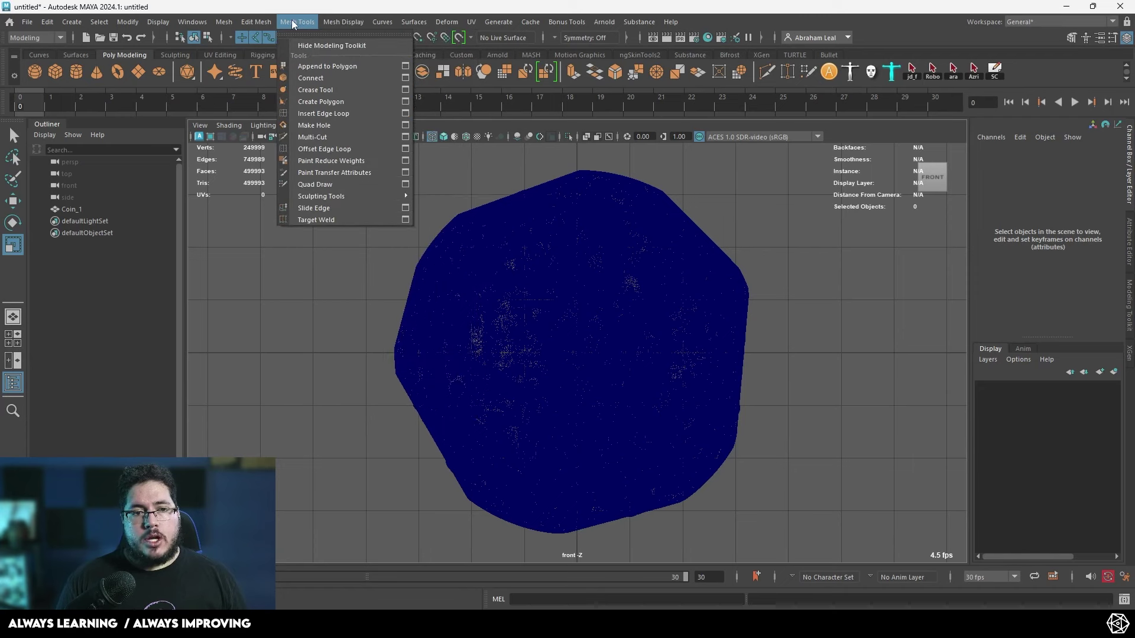
click(321, 100)
alt+middle_drag(506, 232, 497, 262)
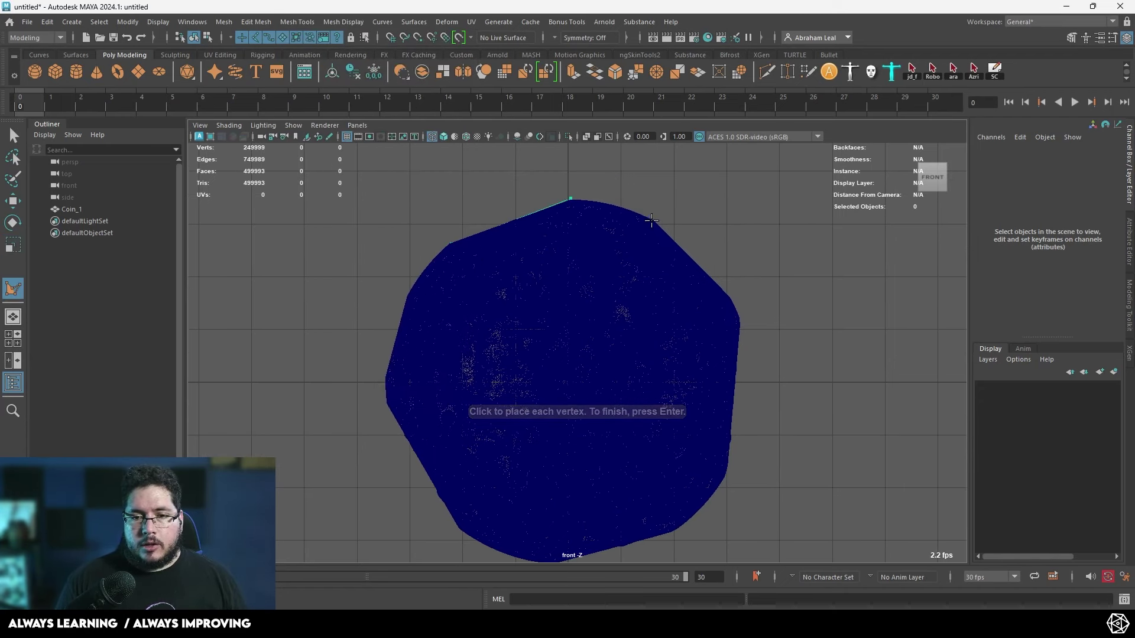
alt+middle_drag(764, 315, 681, 227)
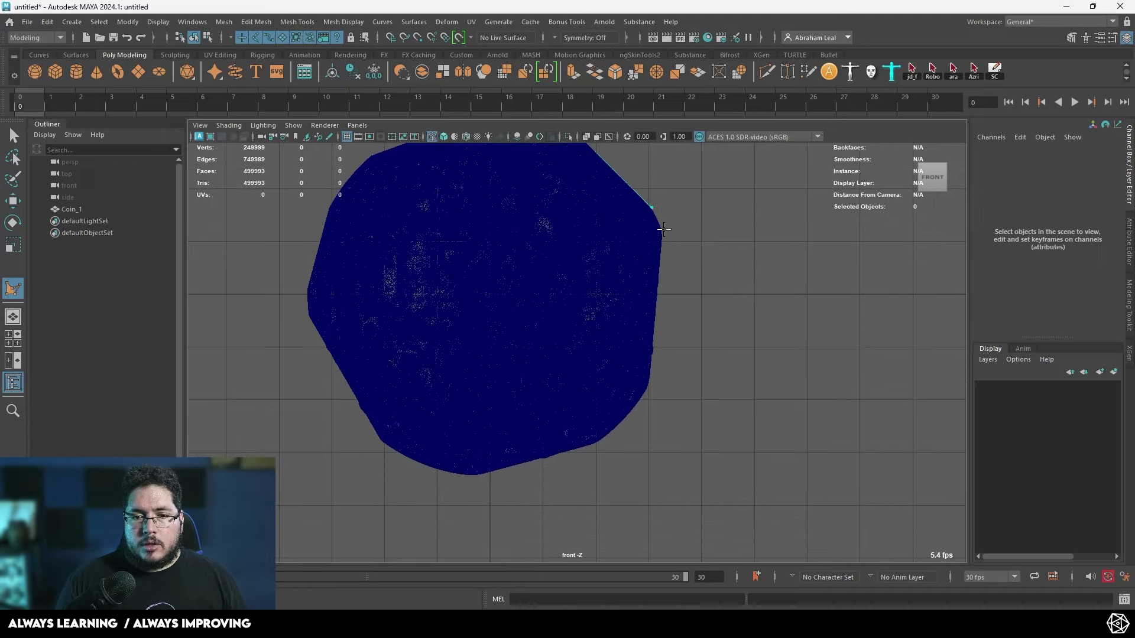
click(662, 231)
alt+middle_drag(683, 287, 684, 208)
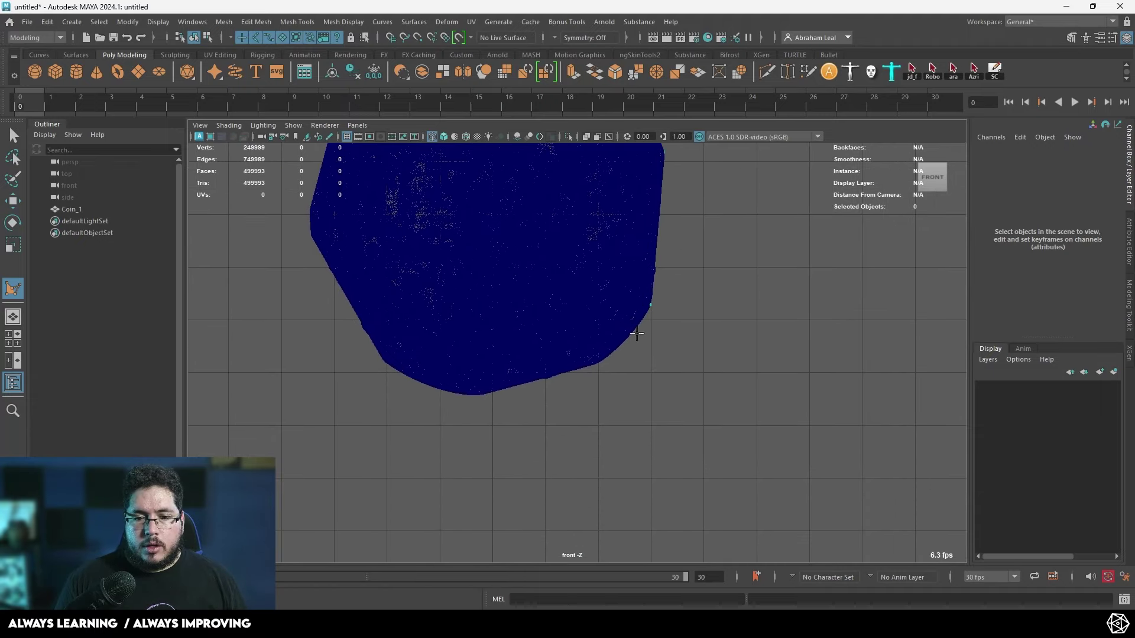
- Continue the polygon outline around the coin's lower rim and up its left side
alt+middle_drag(637, 334, 651, 290)
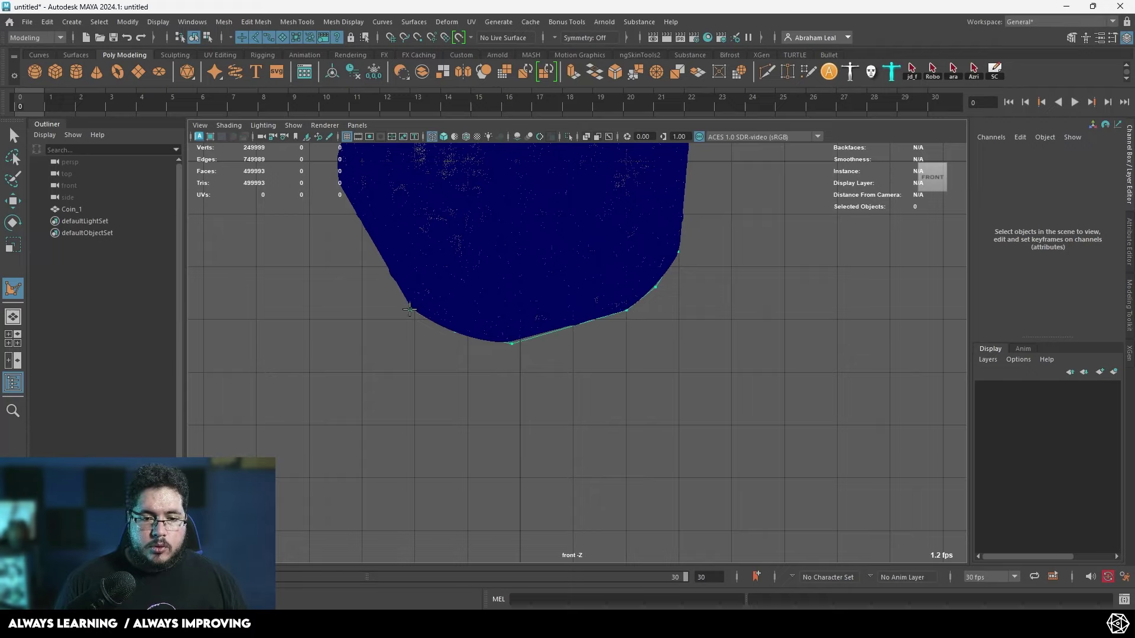
alt+middle_drag(409, 310, 469, 359)
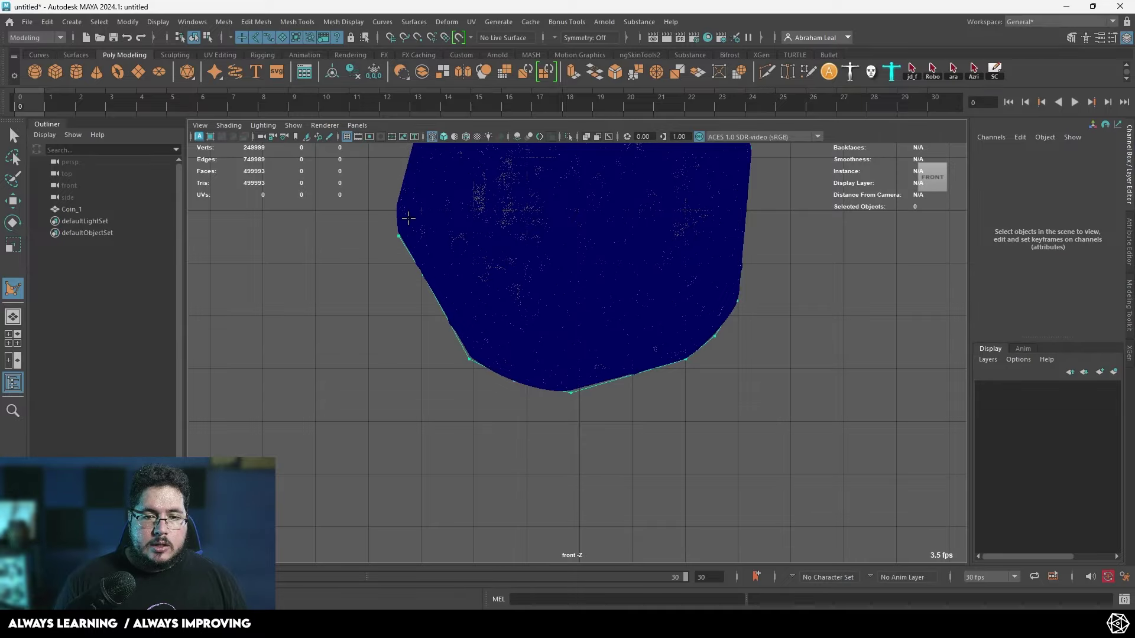
alt+middle_drag(408, 218, 435, 295)
click(425, 284)
alt+middle_drag(446, 200, 447, 274)
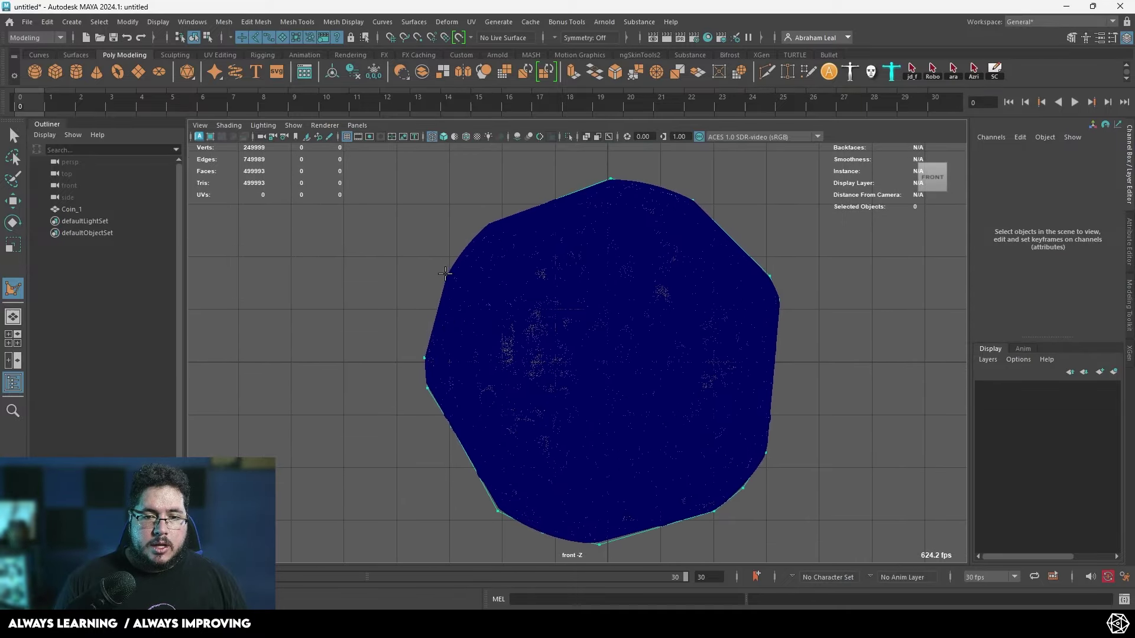
- Trace the coin's upper-left curve with further vertices and complete the polygon
scroll(445, 273, up, 6)
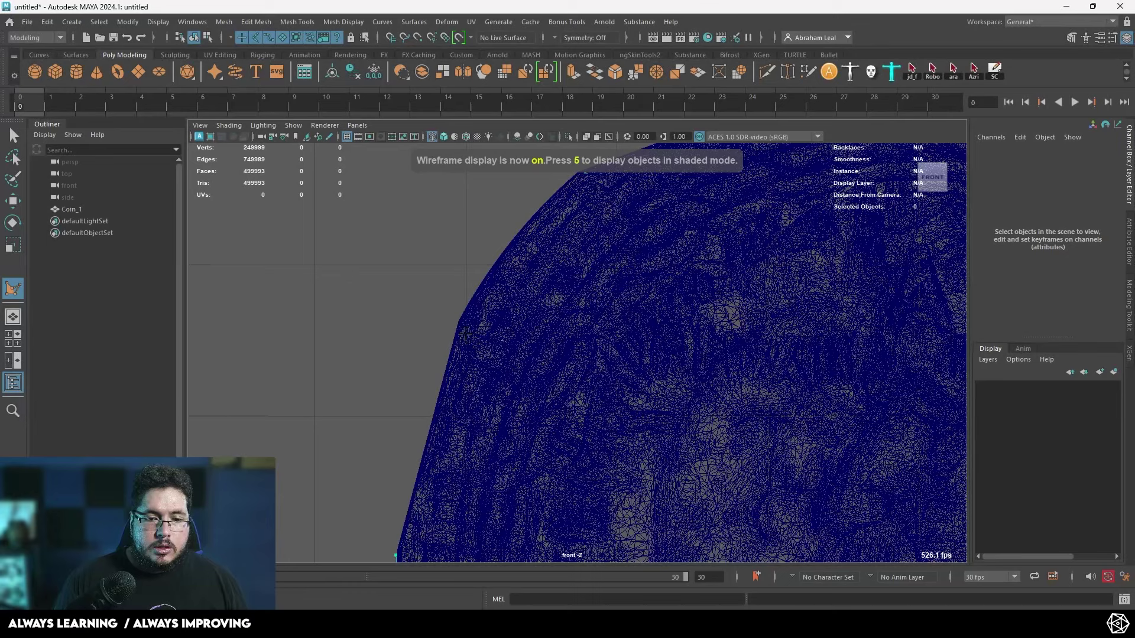
alt+middle_drag(458, 325, 480, 344)
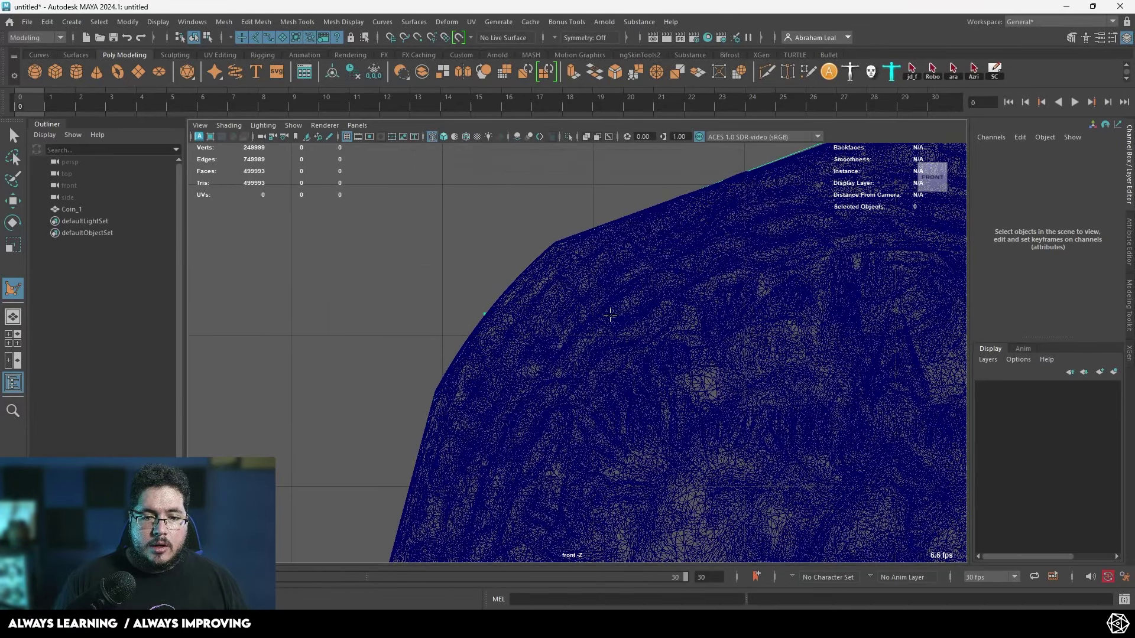
scroll(610, 314, down, 8)
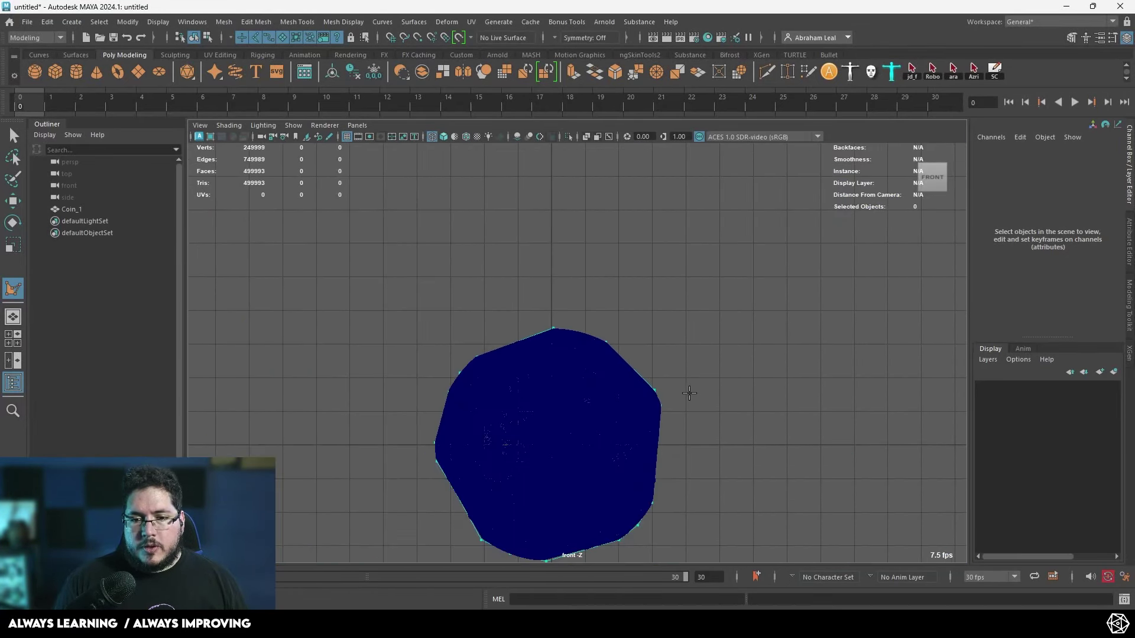
scroll(653, 285, up, 4)
key(Return)
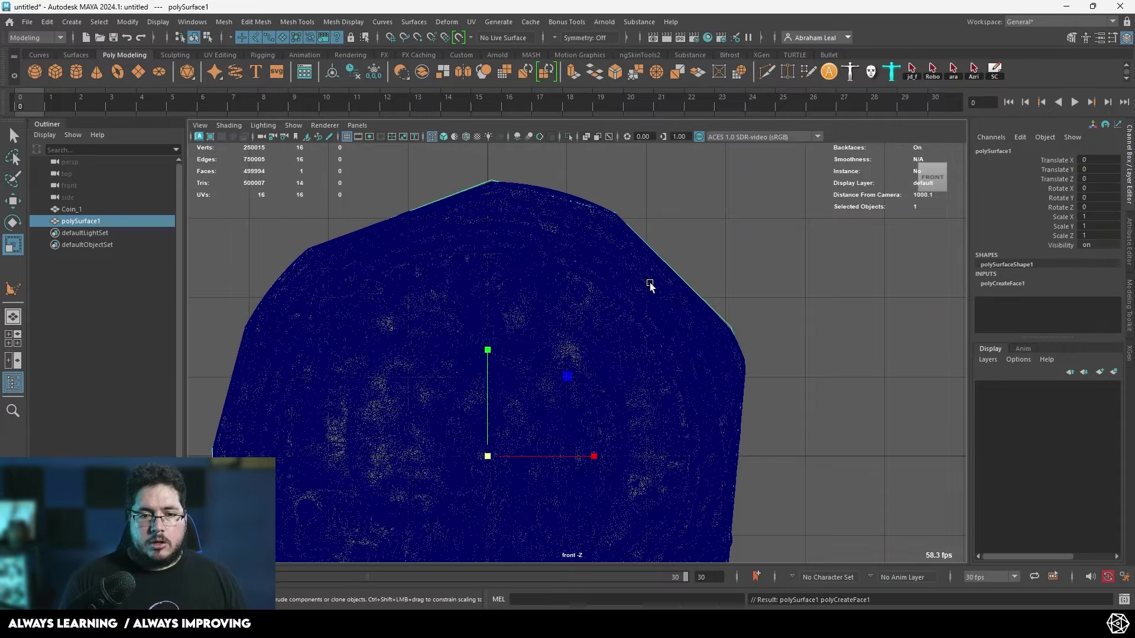
- Move the polygon's upper-right corner vertex onto the coin's rim
scroll(654, 296, down, 4)
scroll(656, 304, up, 10)
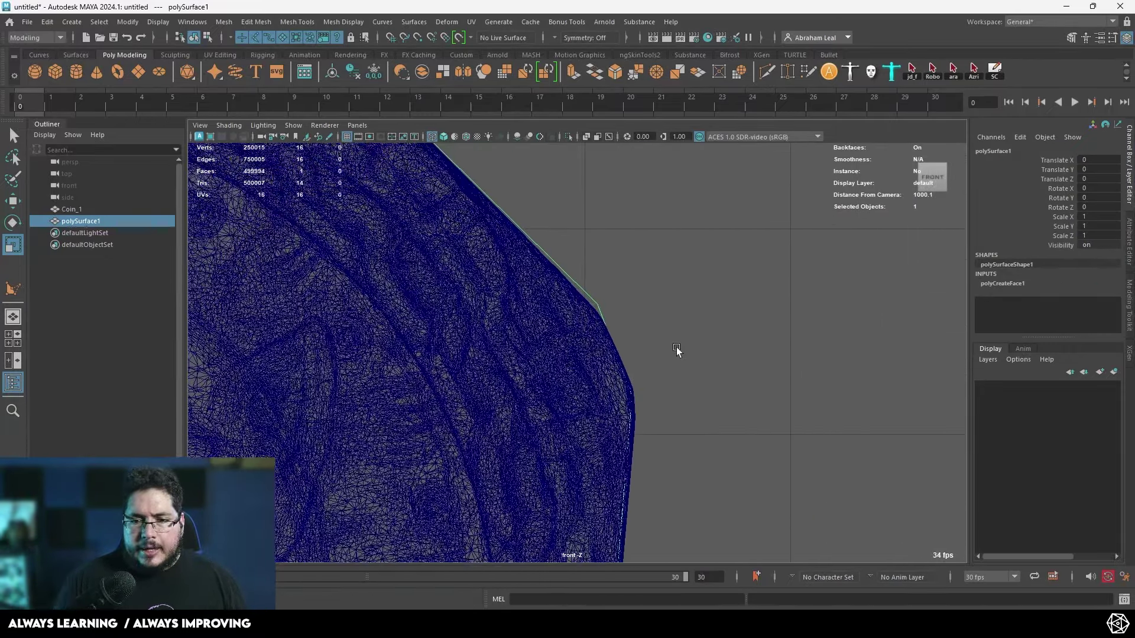
scroll(677, 349, up, 2)
right_drag(579, 290, 577, 297)
right_drag(574, 290, 513, 268)
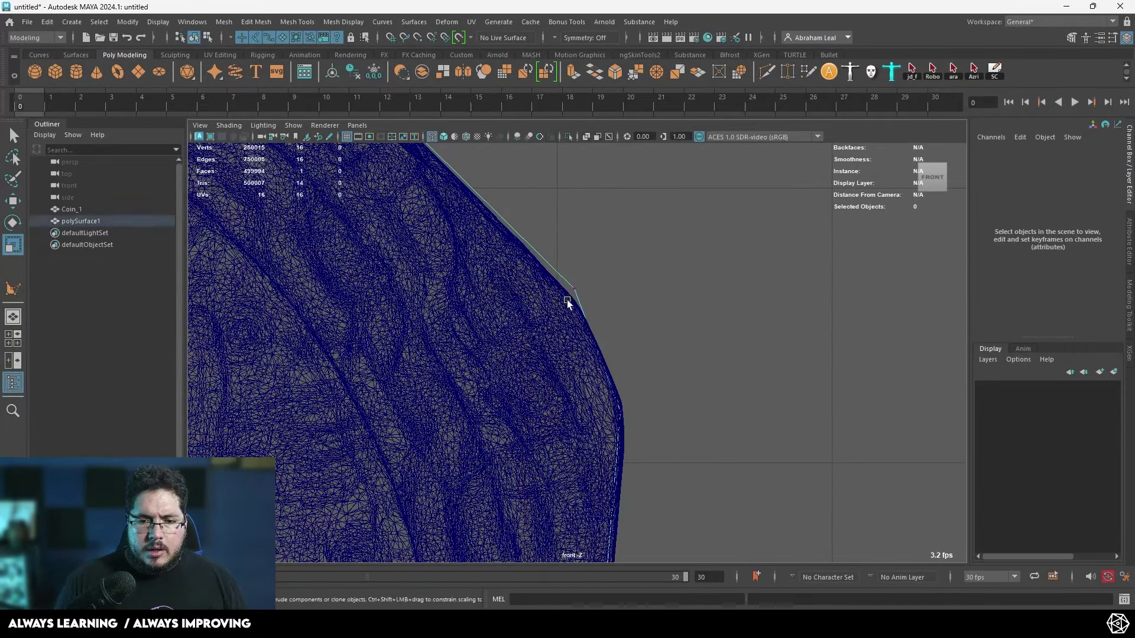
click(572, 292)
key(w)
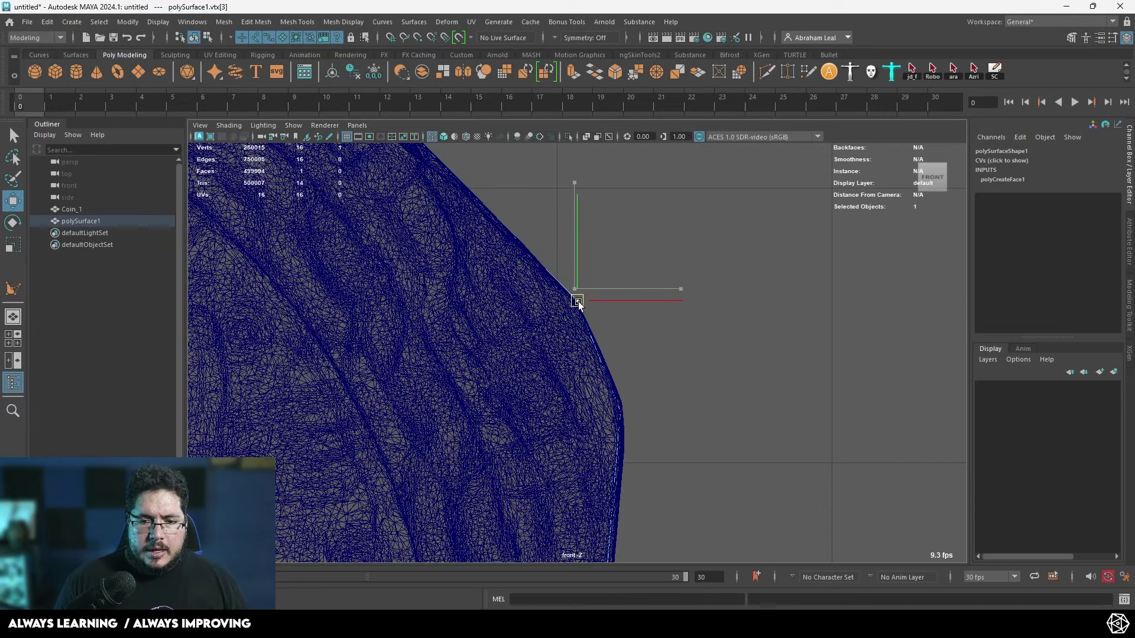
- Move the polygon's top vertex onto the coin's peak
alt+middle_drag(564, 292, 802, 512)
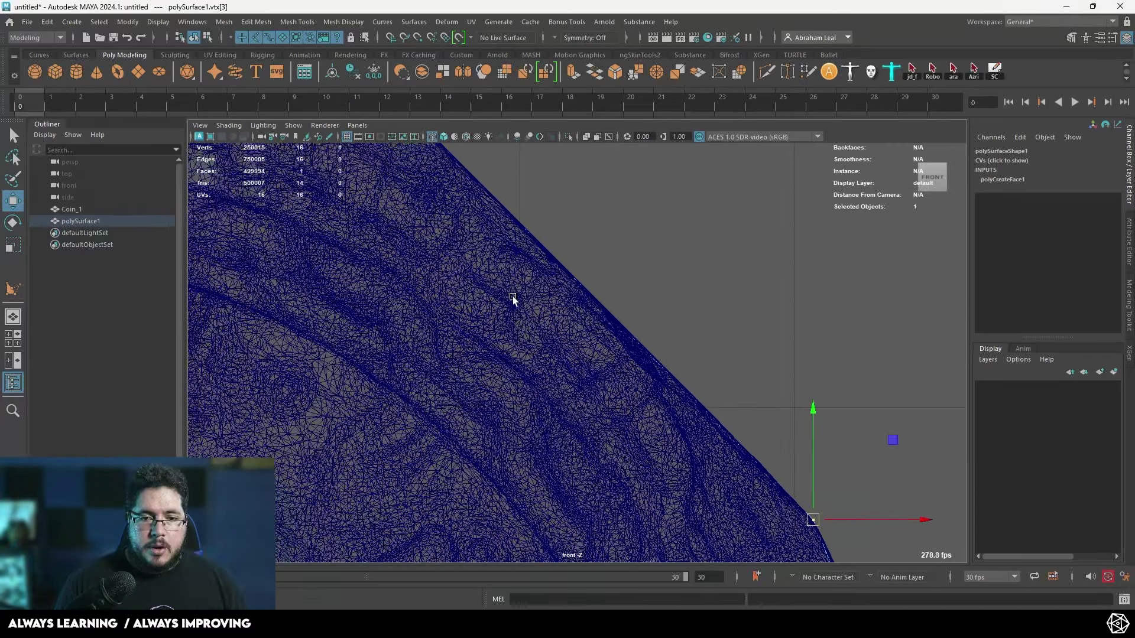
alt+middle_drag(384, 160, 642, 353)
alt+middle_drag(371, 266, 604, 293)
drag(462, 231, 474, 226)
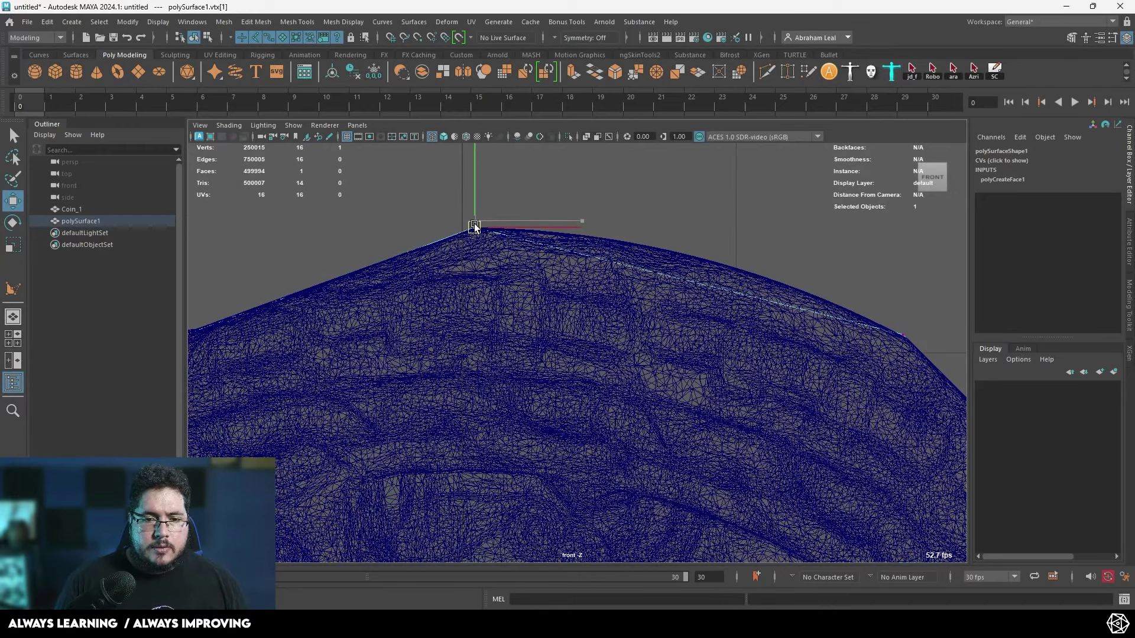
- Insert a vertex with Multi-Cut midway along the polygon edge just right of the coin's peak
scroll(632, 219, down, 3)
scroll(595, 324, up, 3)
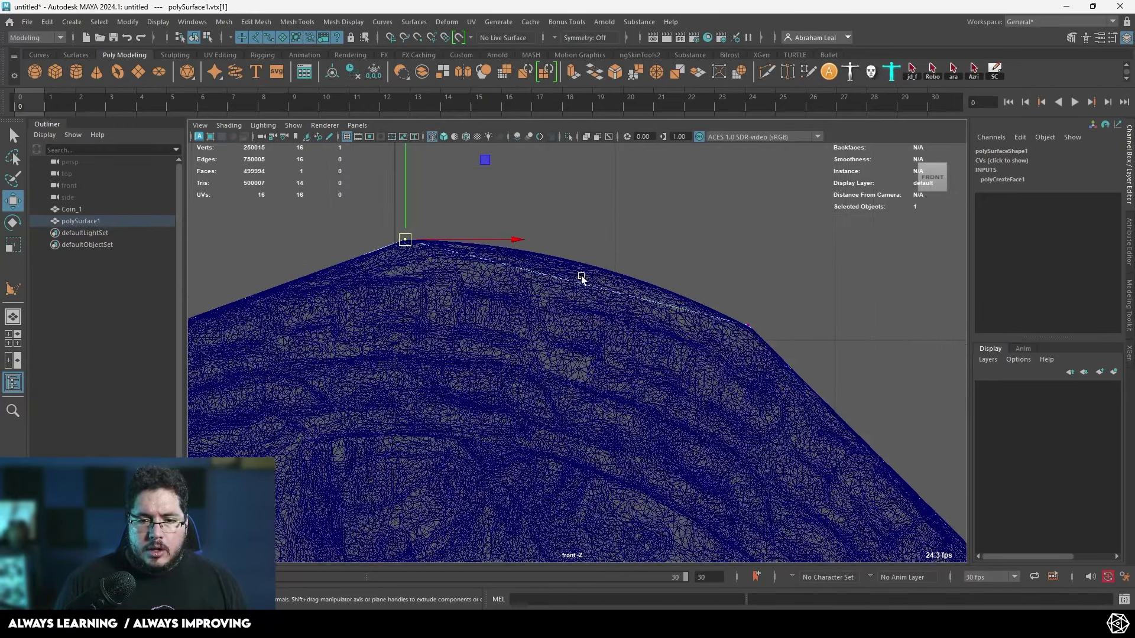
scroll(566, 275, down, 3)
scroll(583, 335, up, 3)
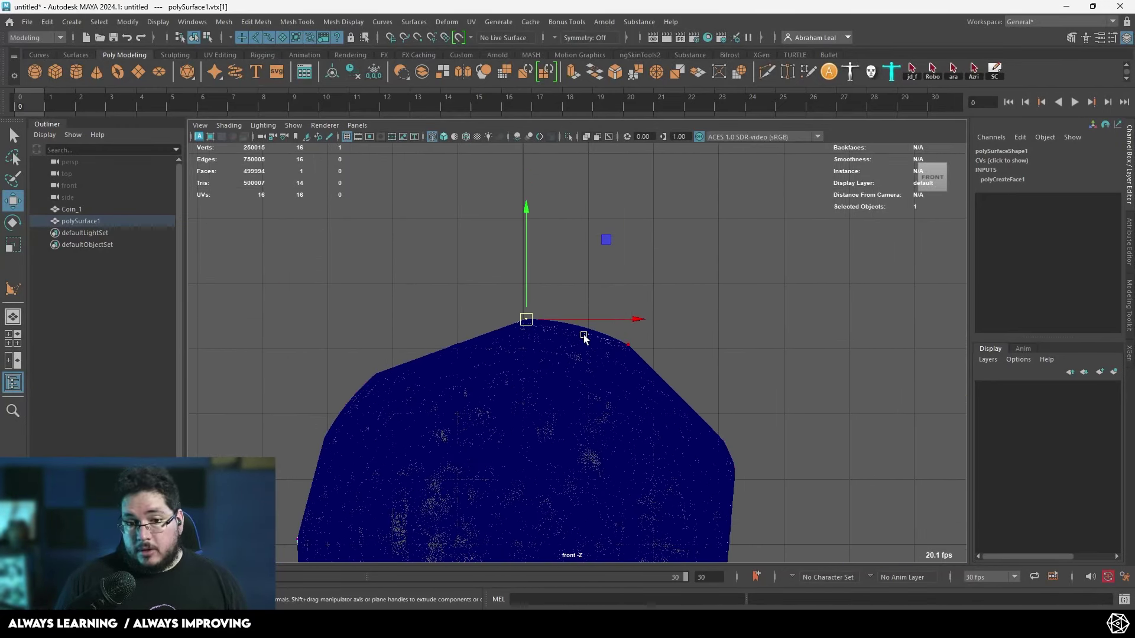
scroll(591, 342, up, 3)
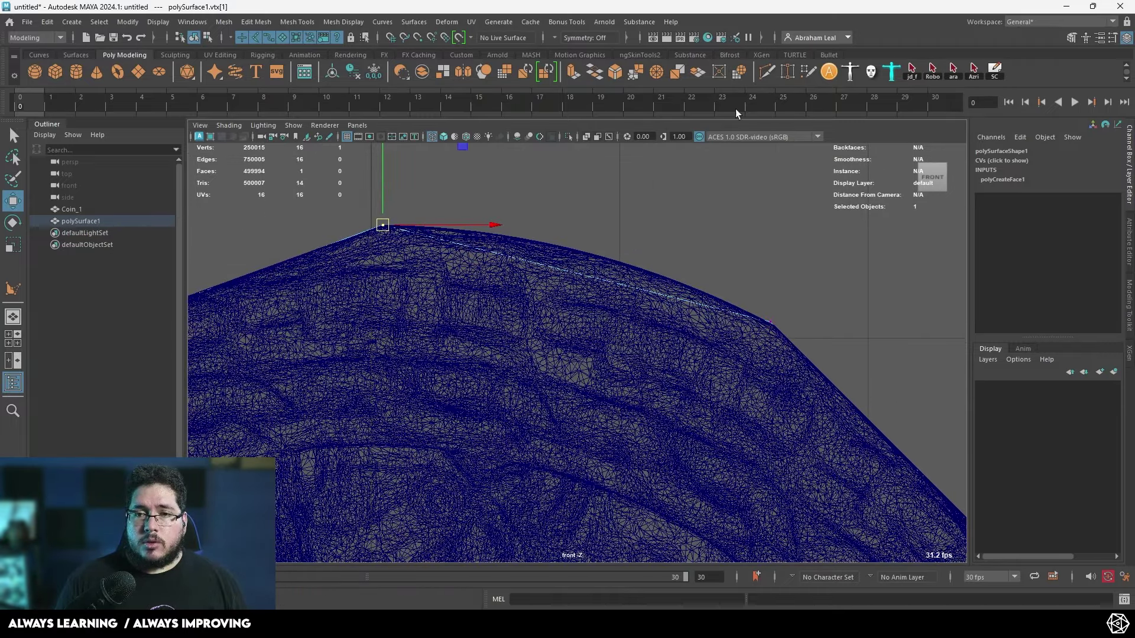
key(Return)
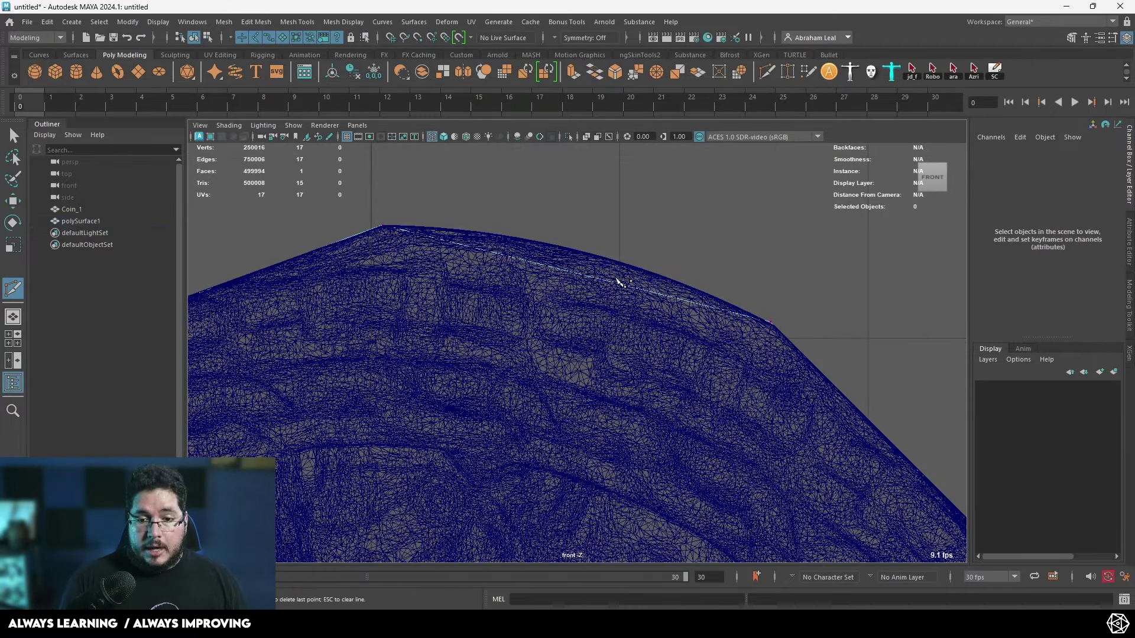
- Move the inserted vertex outward so the polygon follows the coin's curved rim
right_drag(616, 279, 561, 278)
key(ctrl+z)
key(ctrl+z)
mouse_move(570, 264)
mouse_down()
mouse_move(590, 293)
mouse_move(606, 288)
mouse_move(587, 258)
mouse_up()
key(w)
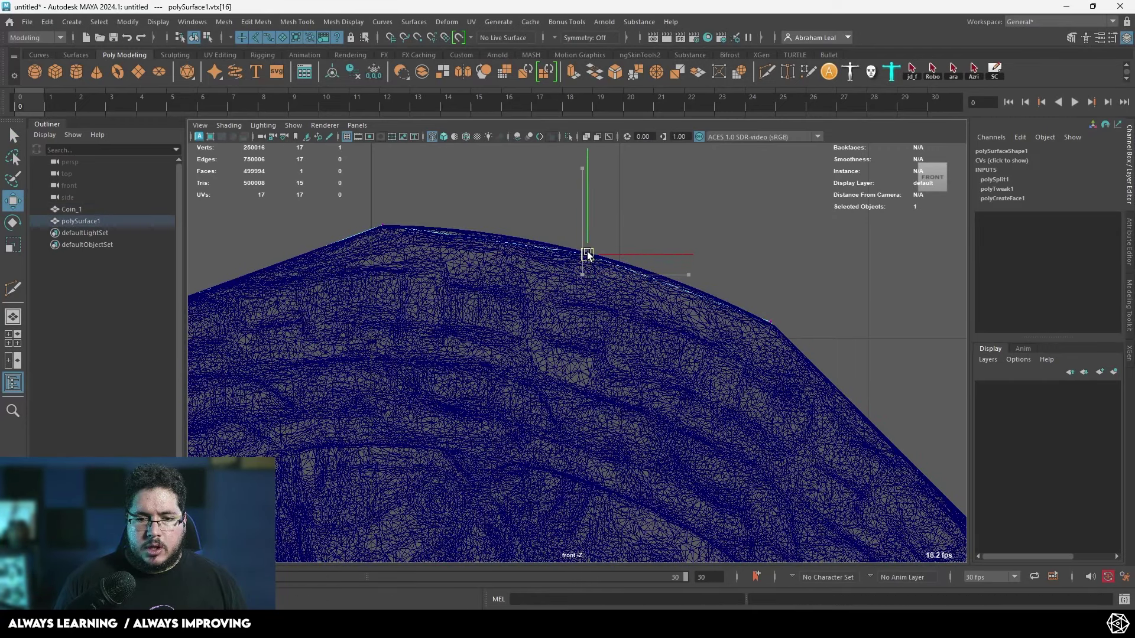
- Switch to the perspective view and return the traced polygon to object selection
scroll(549, 296, down, 10)
alt+middle_drag(552, 429, 542, 328)
scroll(542, 329, up, 3)
scroll(509, 367, down, 1)
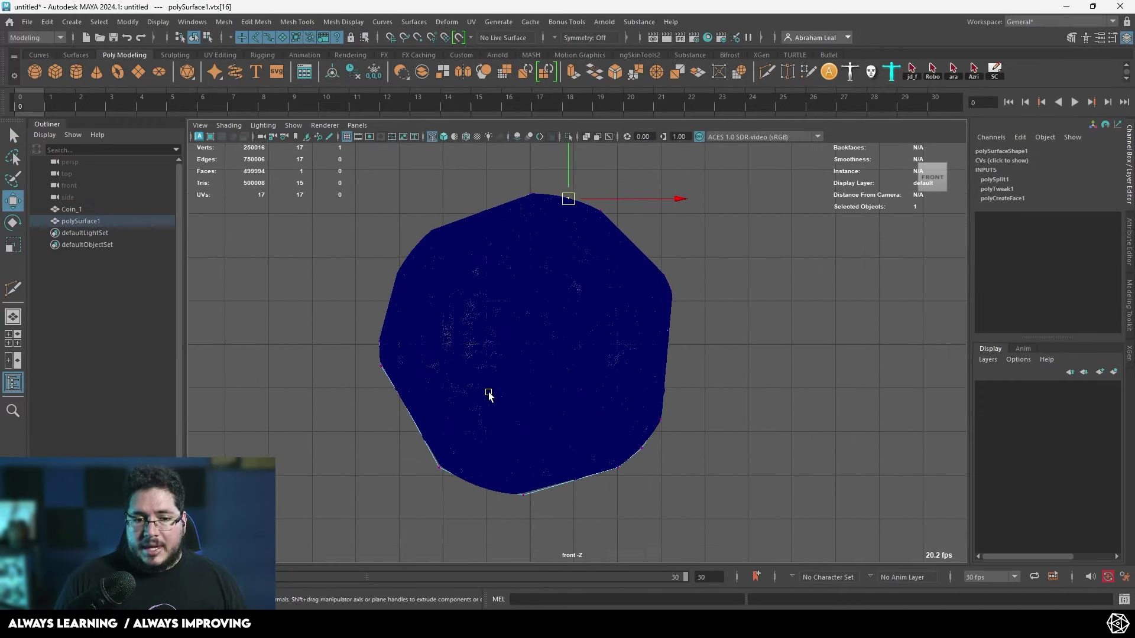
key(space)
drag(489, 395, 509, 274)
key(F8)
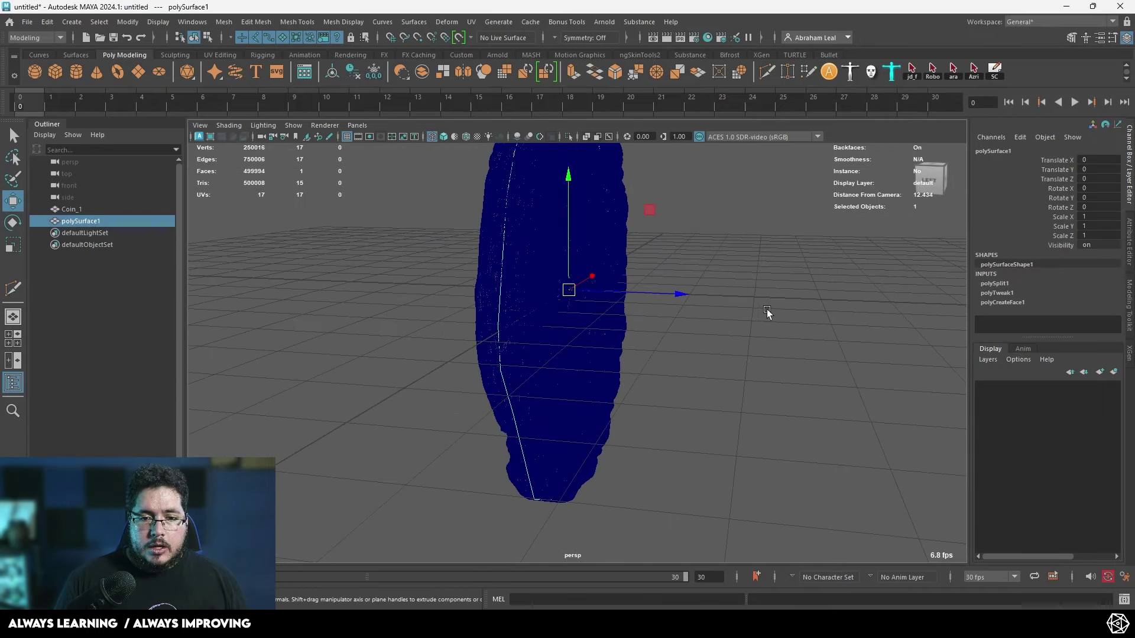
- Isolate the traced polygon, display it shaded and select it
click(566, 138)
click(804, 311)
key(5)
mouse_move(804, 311)
alt+mouse_down()
mouse_move(761, 348)
mouse_move(461, 382)
mouse_move(302, 376)
alt+mouse_up()
scroll(562, 335, down, 5)
click(624, 286)
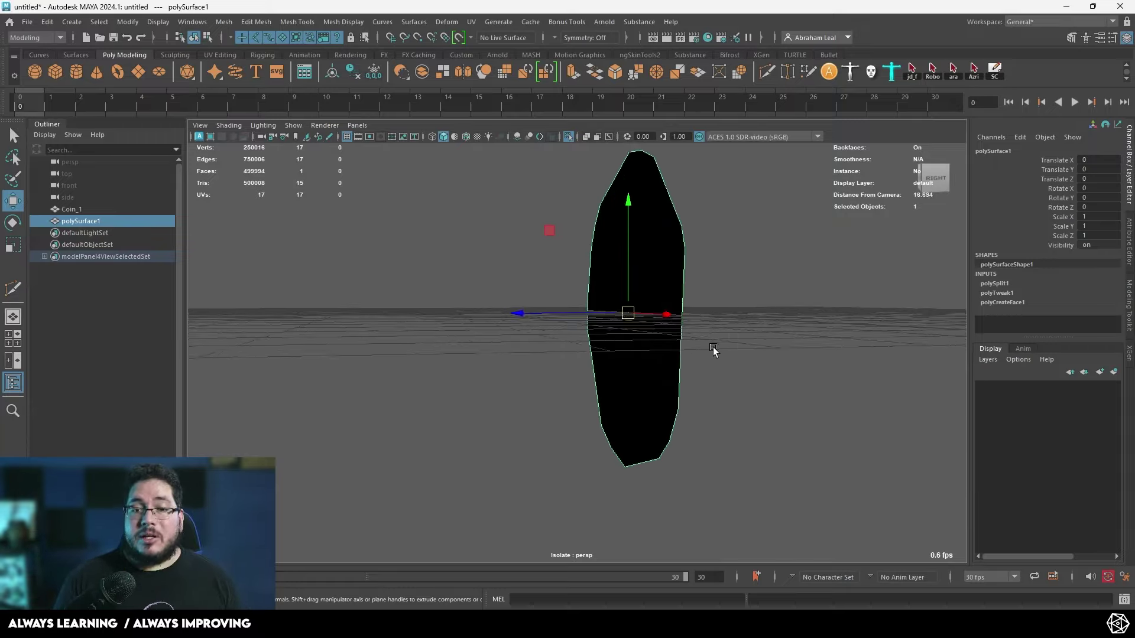
- Reverse the traced polygon's normals so its front side faces outward
alt+drag(715, 350, 768, 353)
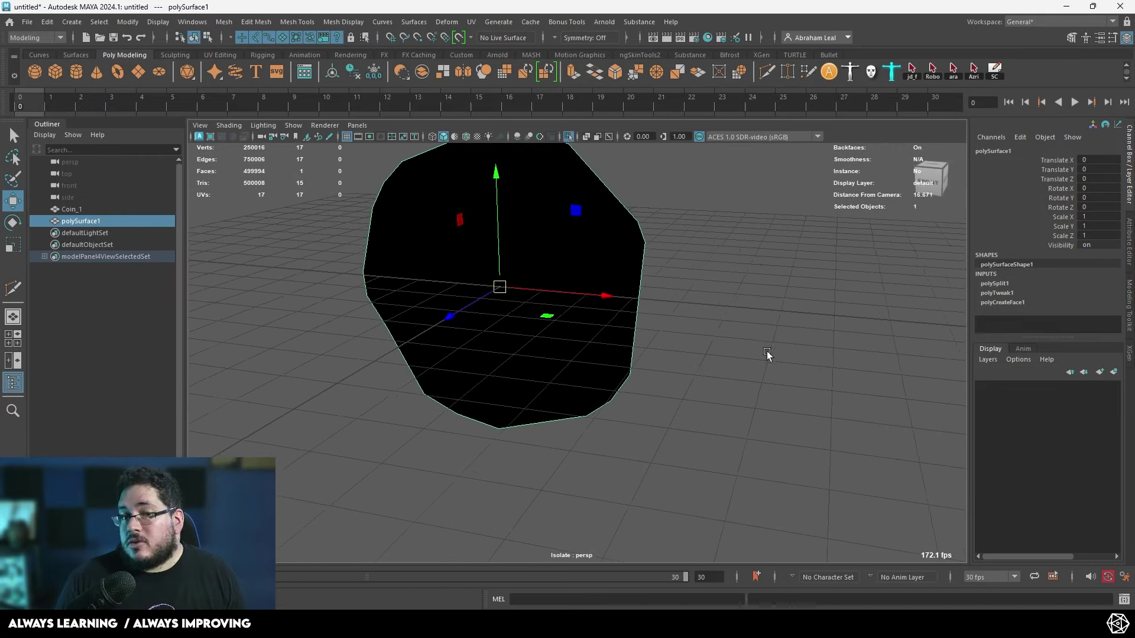
alt+drag(639, 294, 562, 313)
scroll(562, 313, up, 3)
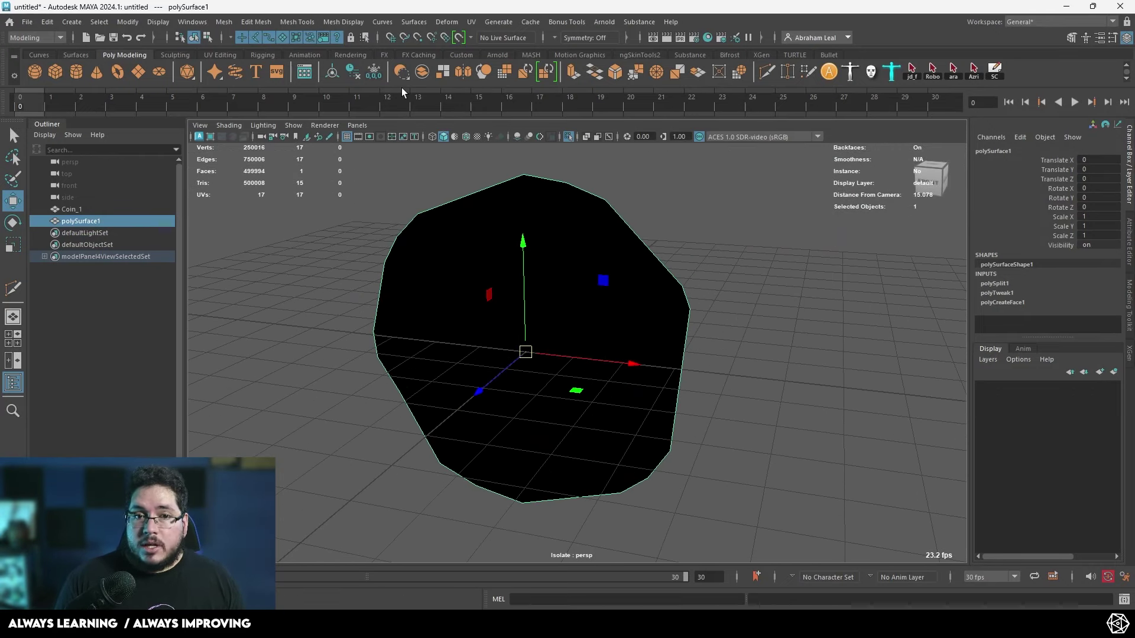
click(348, 22)
click(364, 78)
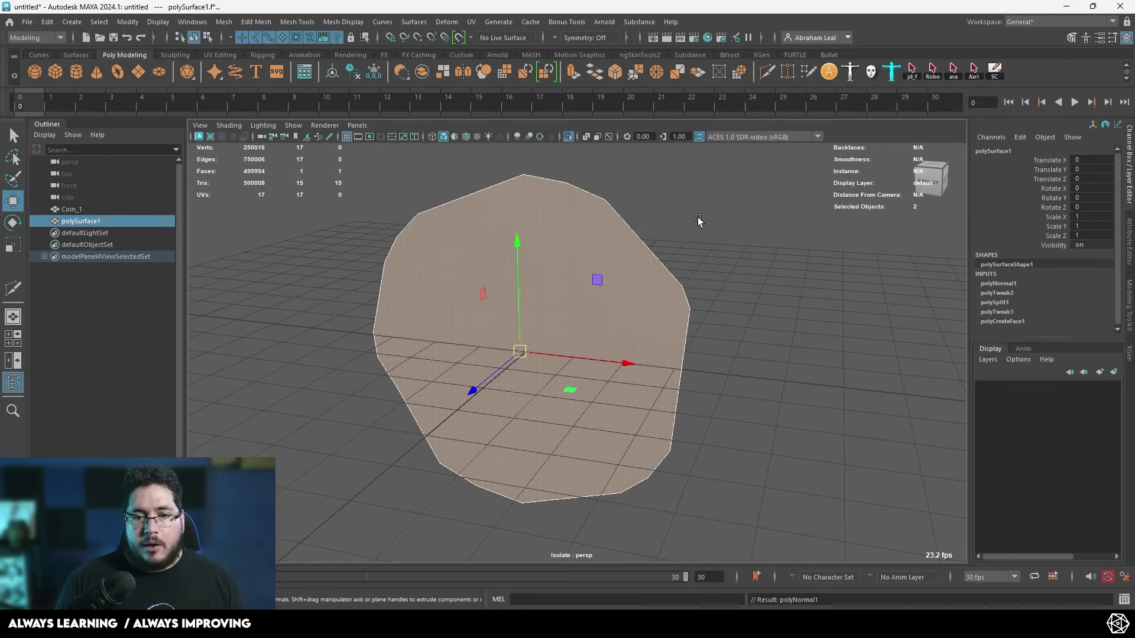
- Reselect the polygon as an object and end its isolation to bring the coin back into view
click(556, 274)
alt+drag(556, 274, 548, 133)
click(567, 138)
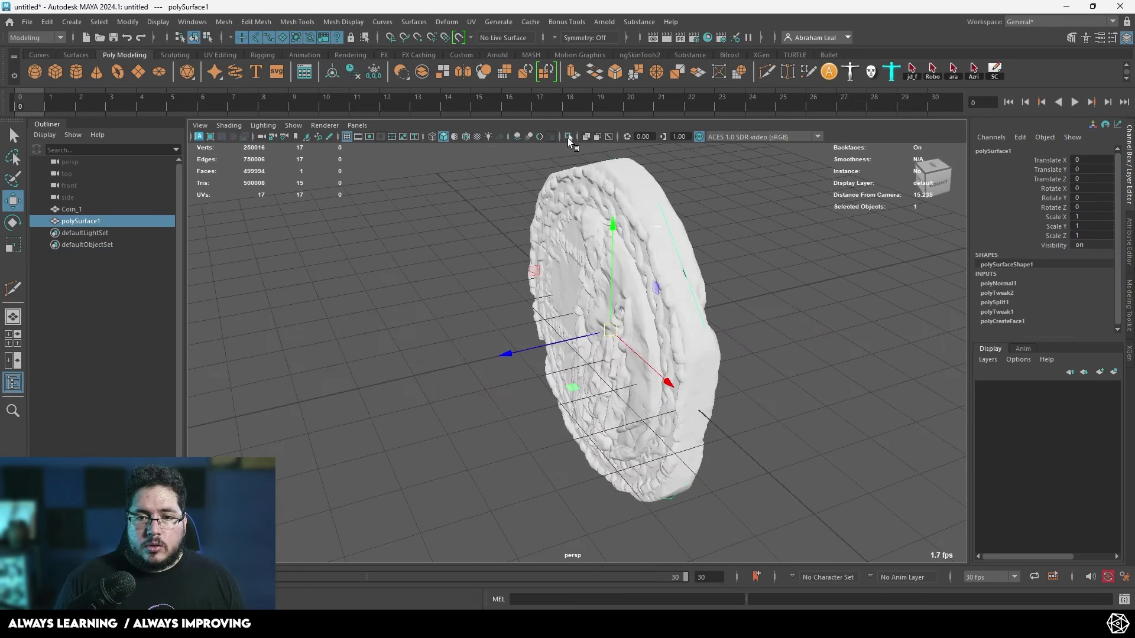
- Extrude the traced polygon about 0.3 along its local Z to give it thickness toward the coin's front
alt+drag(641, 237, 586, 246)
scroll(662, 303, up, 2)
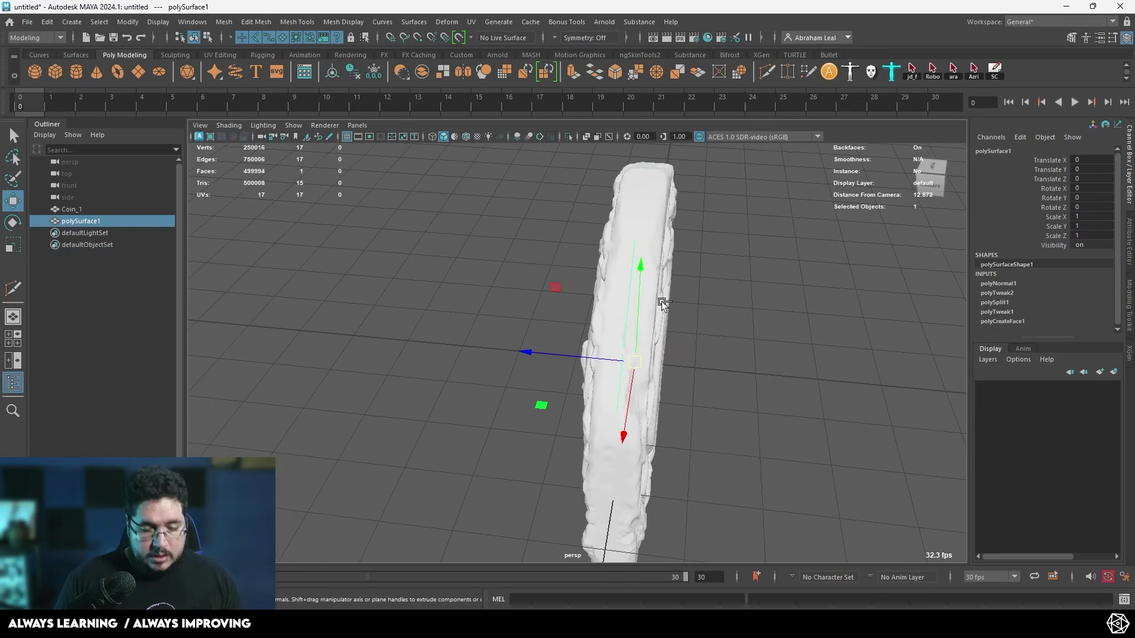
key(ctrl+e)
alt+drag(558, 342, 591, 326)
drag(551, 372, 536, 370)
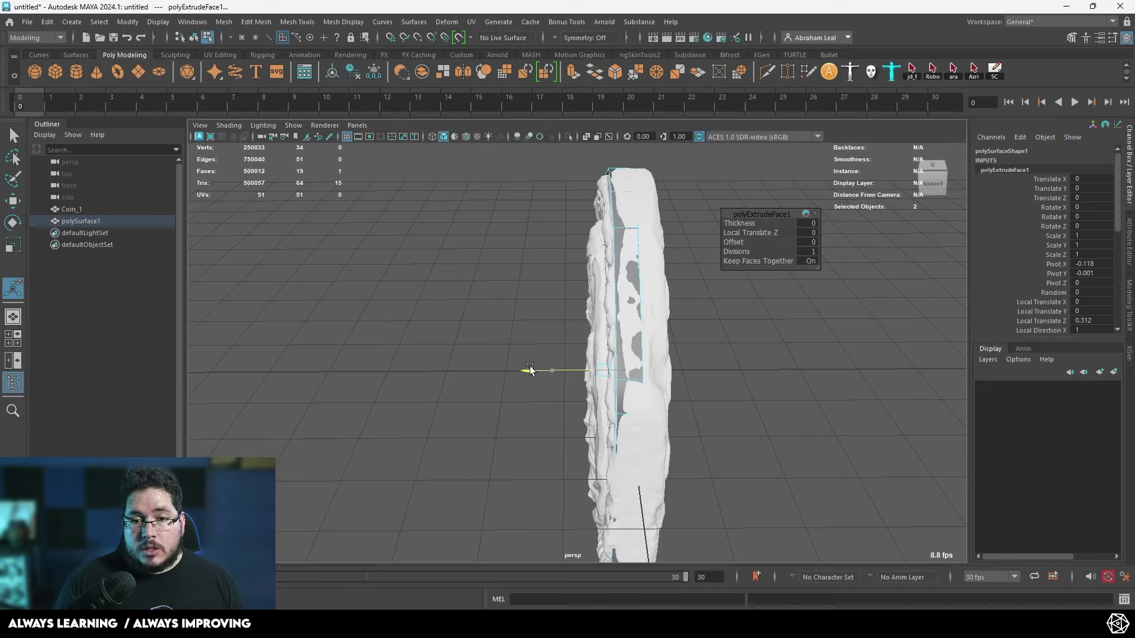
key(q)
key(F8)
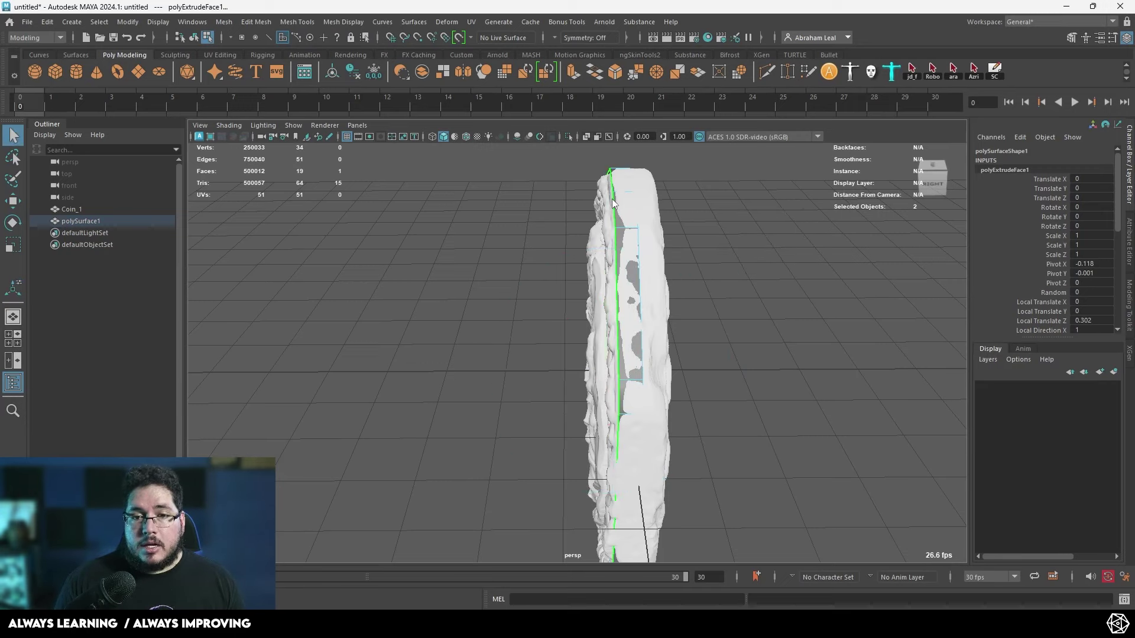
- Isolate the extruded shape to select its large back face, and end the isolation to bring the coin back into view
click(616, 187)
click(616, 187)
click(606, 189)
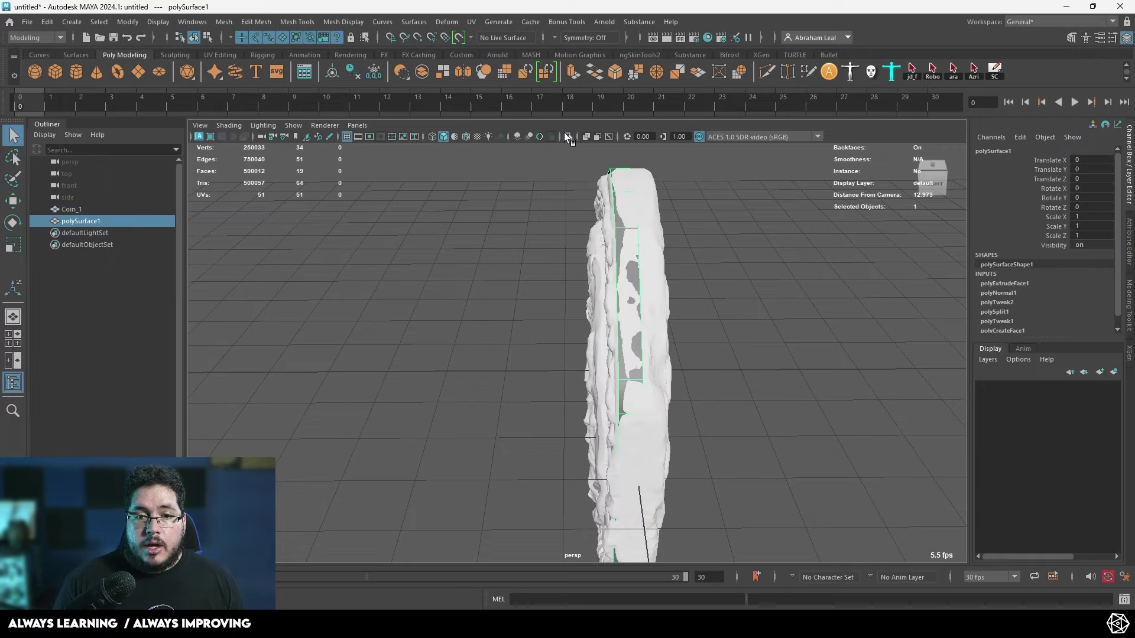
click(568, 137)
alt+drag(588, 277, 564, 346)
right_drag(597, 253, 602, 278)
click(603, 278)
click(568, 137)
alt+drag(550, 243, 627, 303)
- Extrude the selected back face toward the coin's reverse side so the shape spans the coin's thickness
key(ctrl+e)
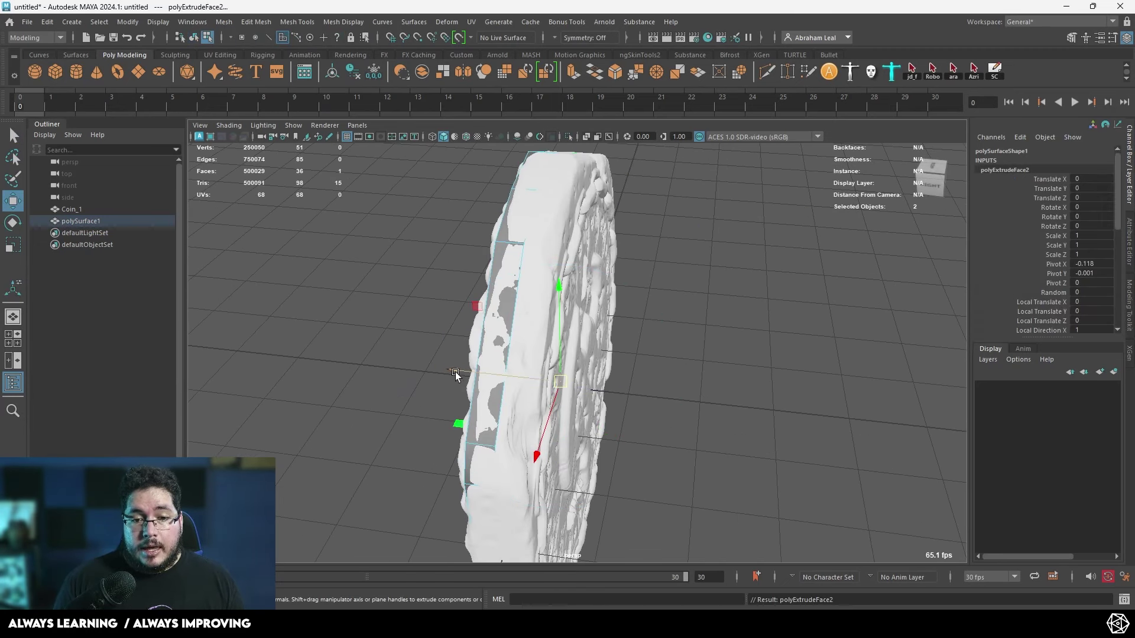
drag(455, 374, 479, 379)
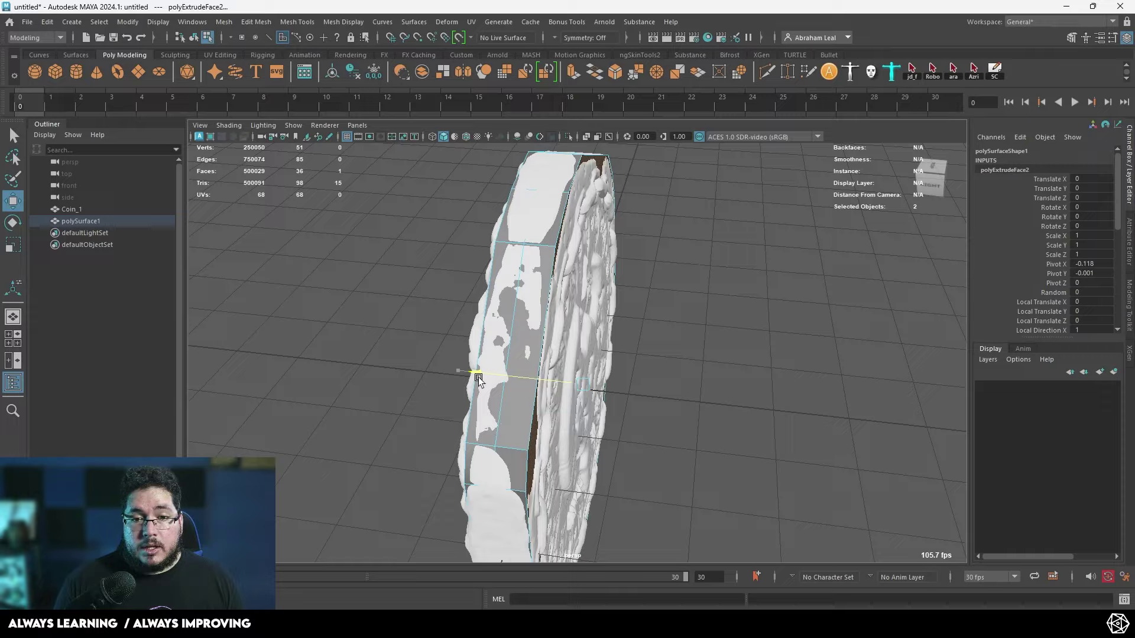
alt+drag(655, 373, 627, 329)
alt+drag(524, 273, 573, 317)
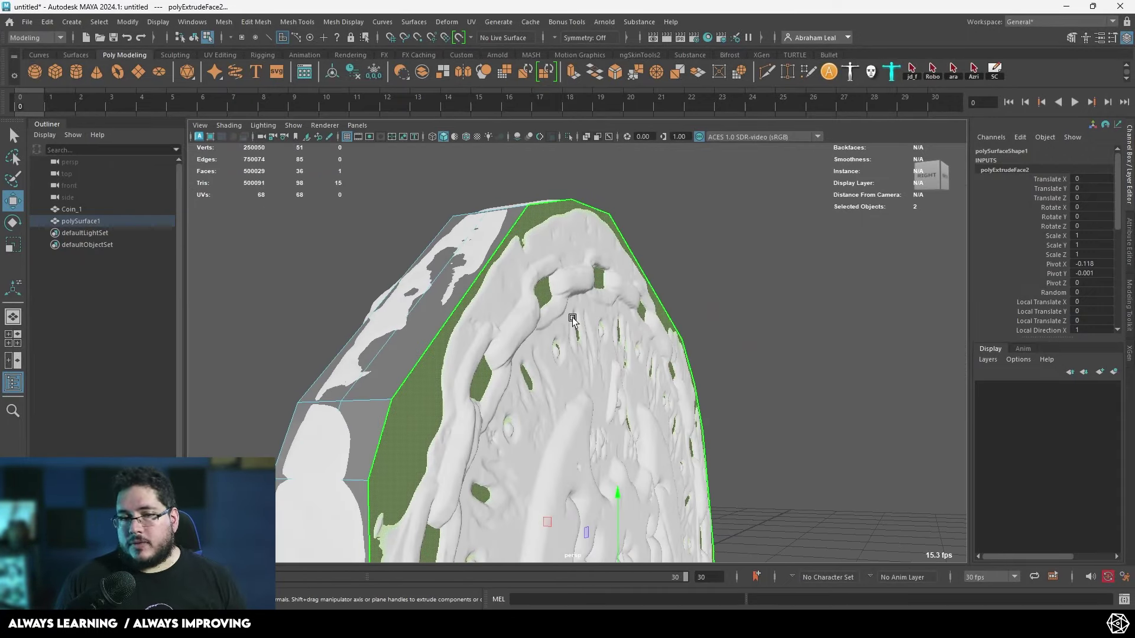
- Isolate the low-poly shape and delete the middle edge loop running around its rim
key(F8)
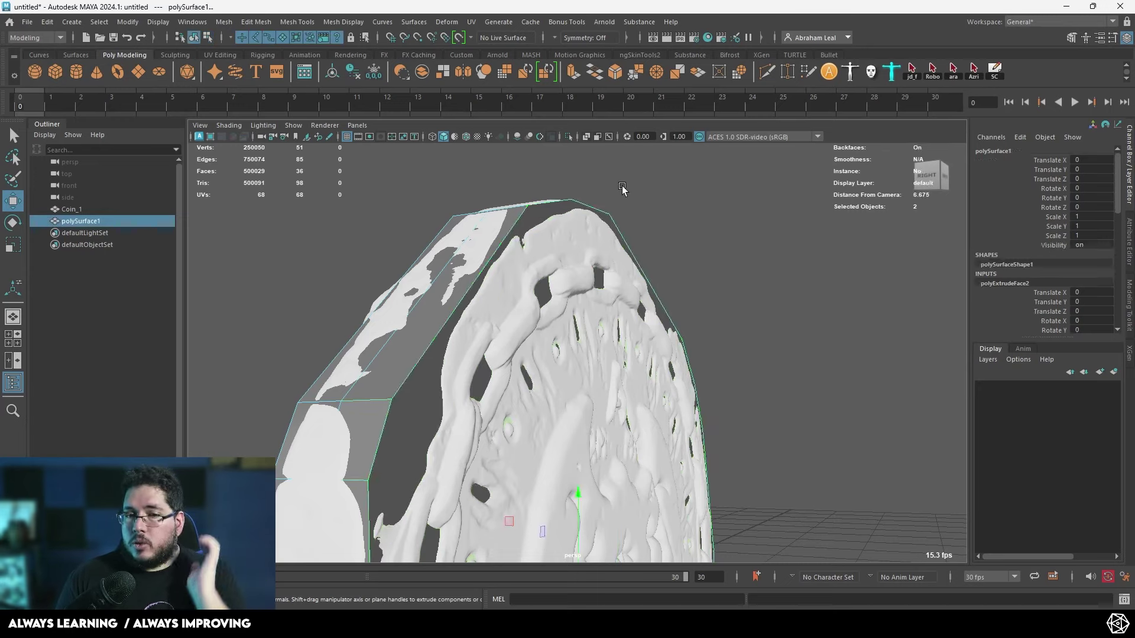
click(568, 136)
scroll(607, 316, down, 2)
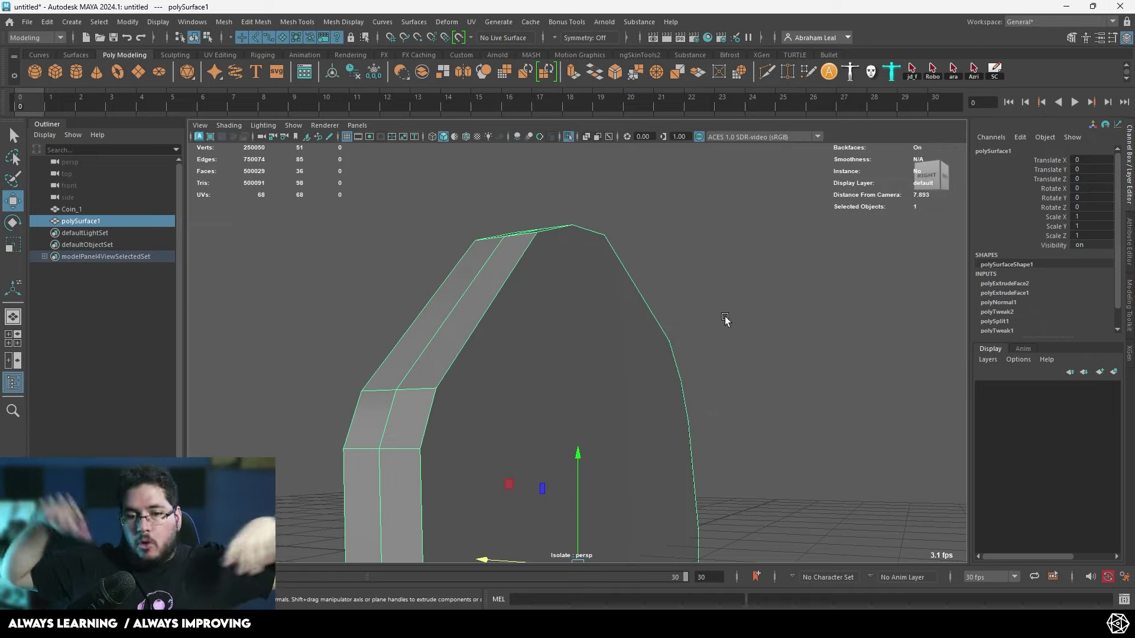
alt+right_drag(515, 423, 456, 448)
alt+drag(456, 448, 740, 444)
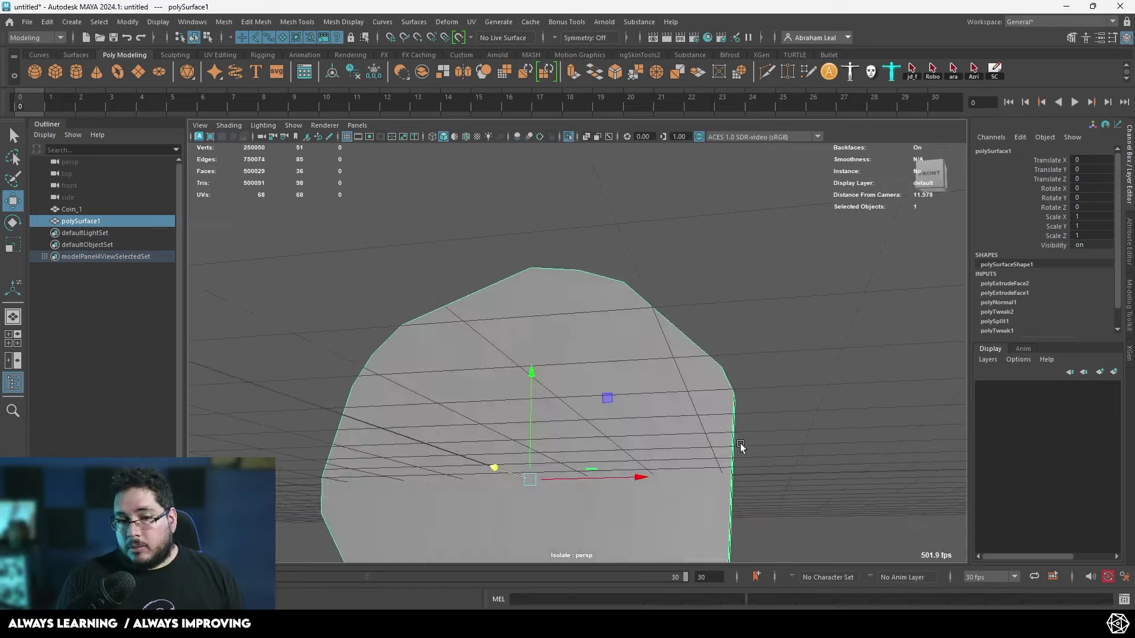
alt+right_drag(740, 443, 461, 440)
alt+drag(461, 440, 615, 449)
alt+right_drag(615, 449, 644, 468)
alt+middle_drag(570, 416, 552, 347)
alt+right_drag(552, 347, 583, 351)
right_drag(533, 273, 534, 241)
double_click(515, 272)
key(ctrl+Delete)
key(F8)
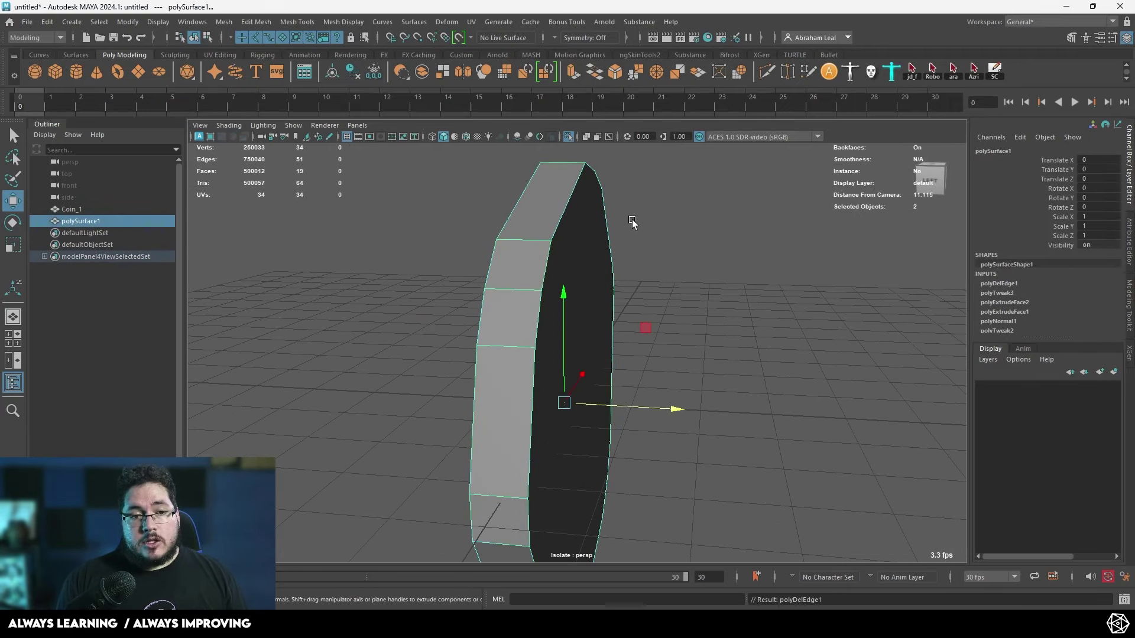
- Try to triangulate the large front and back faces of the low-poly shape
alt+drag(644, 269, 608, 263)
key(F11)
click(607, 264)
click(228, 22)
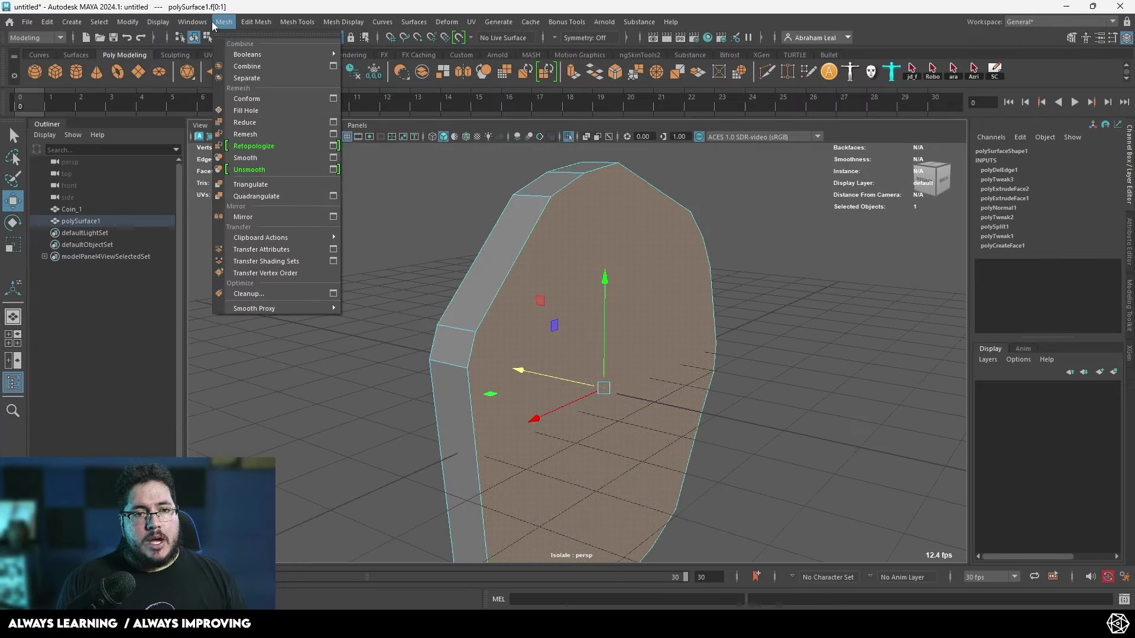
click(278, 182)
alt+drag(371, 343, 626, 372)
key(ctrl+z)
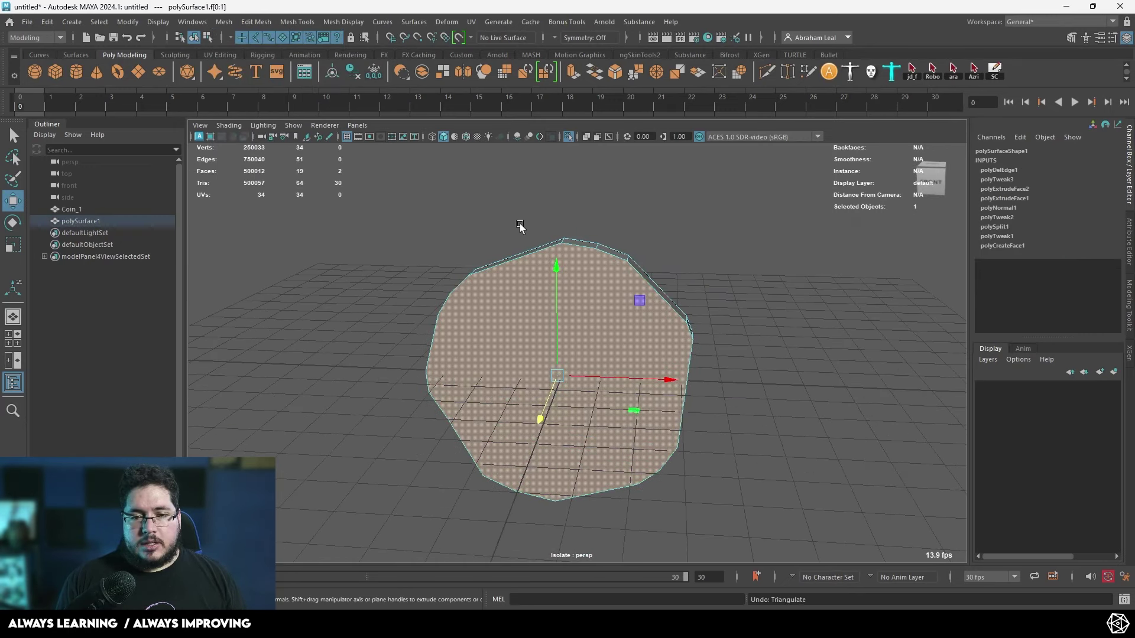
- Poke the front and back faces so each splits into triangles around a centre vertex
click(256, 21)
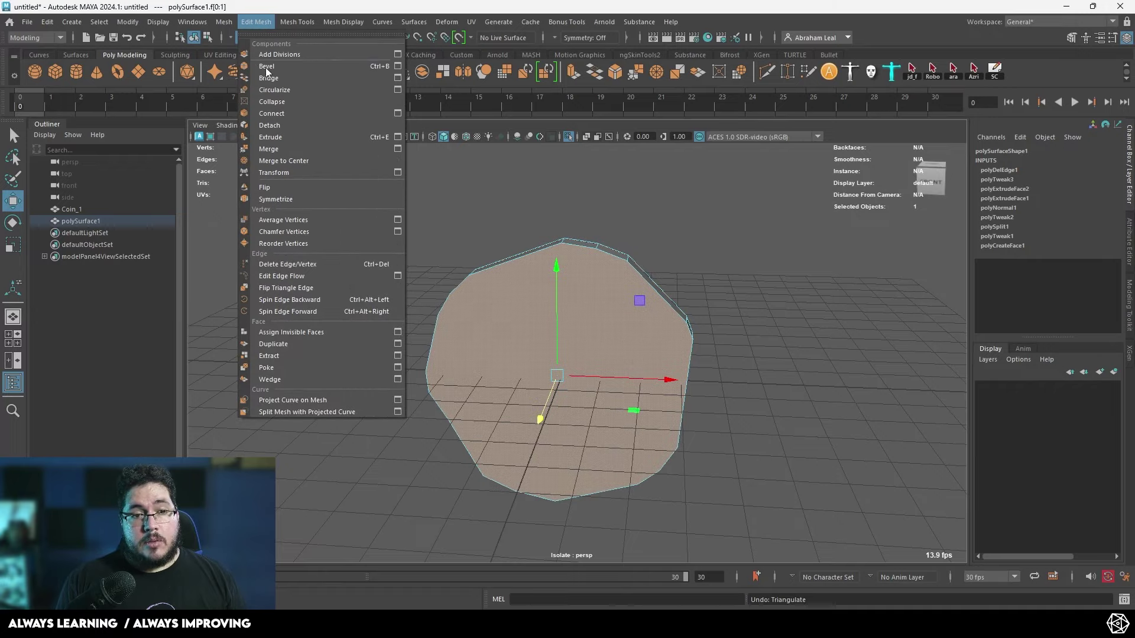
click(288, 363)
alt+drag(356, 389, 729, 391)
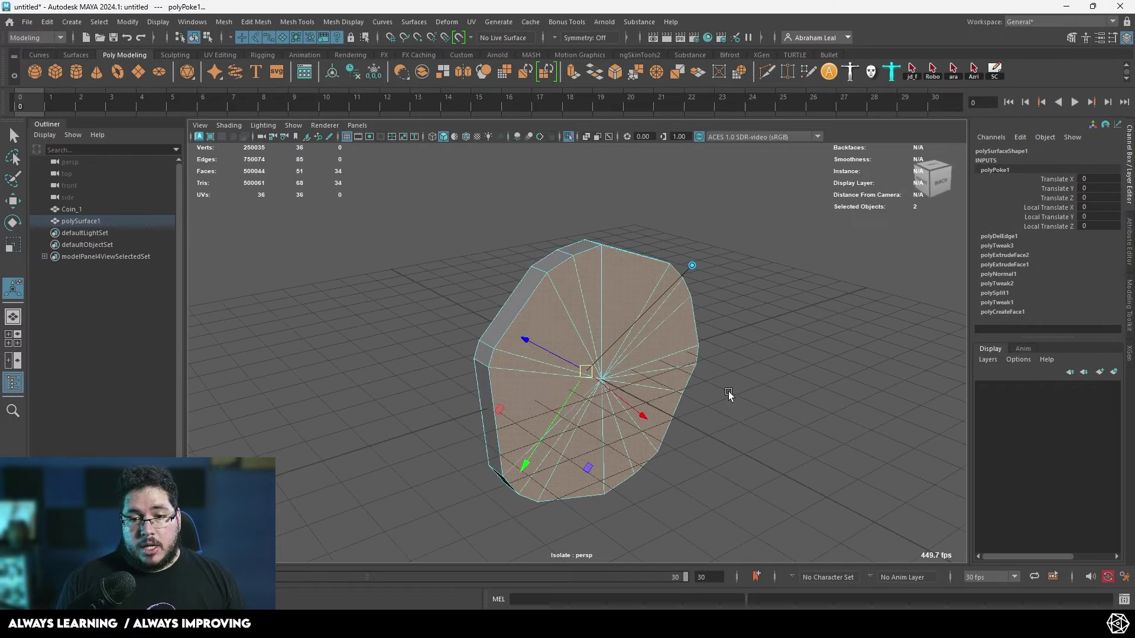
right_drag(599, 272, 687, 177)
scroll(622, 320, up, 5)
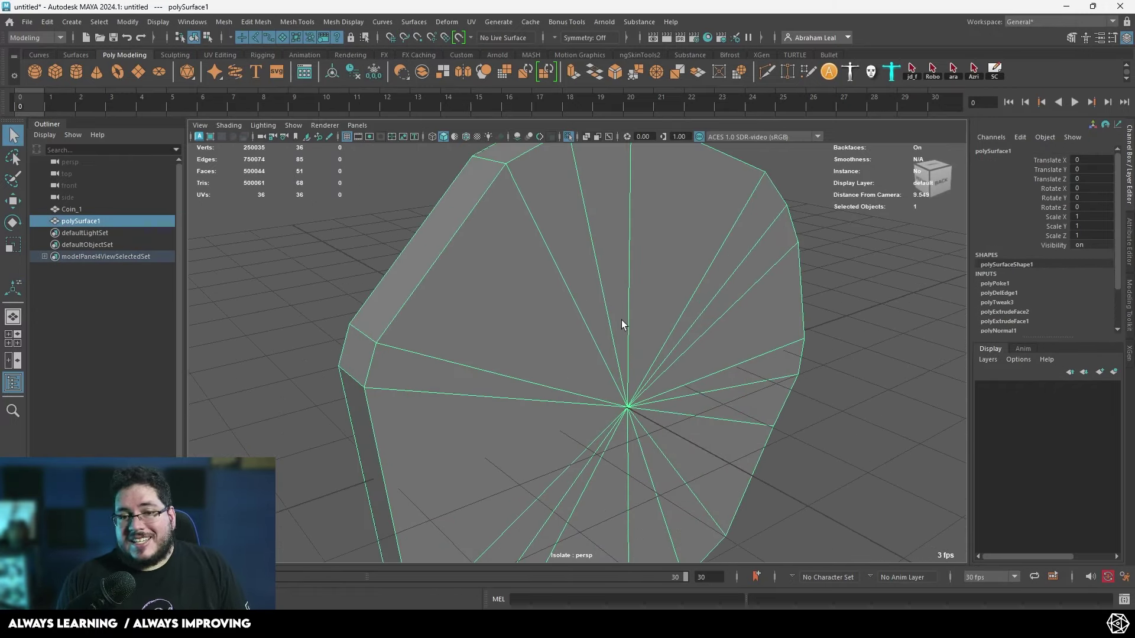
alt+drag(622, 320, 590, 284)
scroll(590, 282, down, 3)
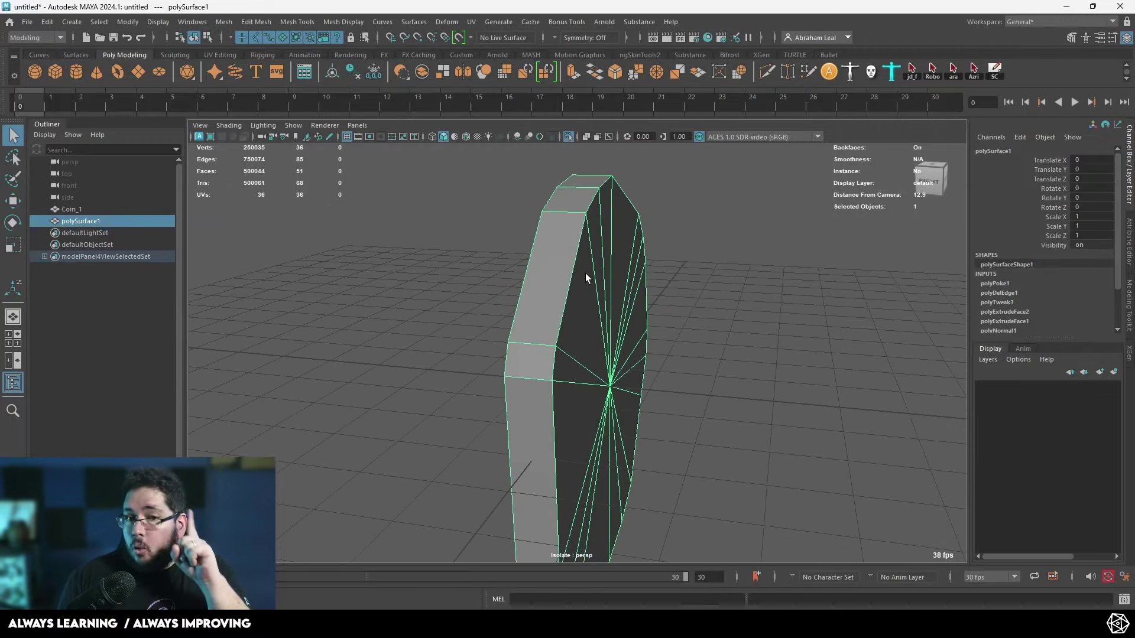
scroll(681, 438, down, 10)
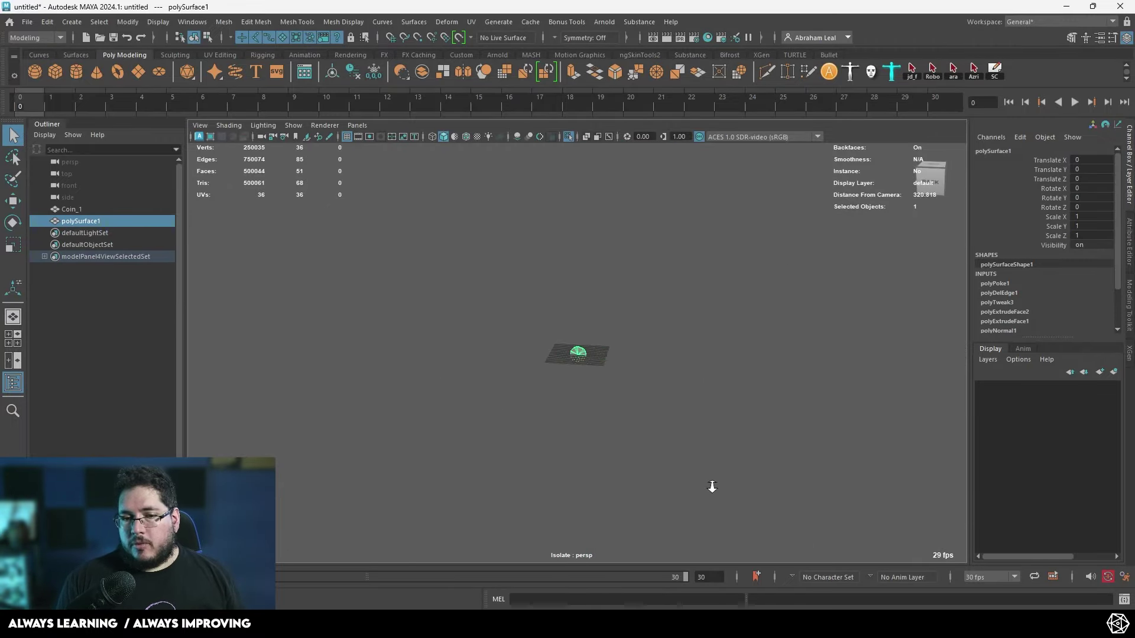
scroll(712, 486, up, 12)
scroll(686, 388, down, 3)
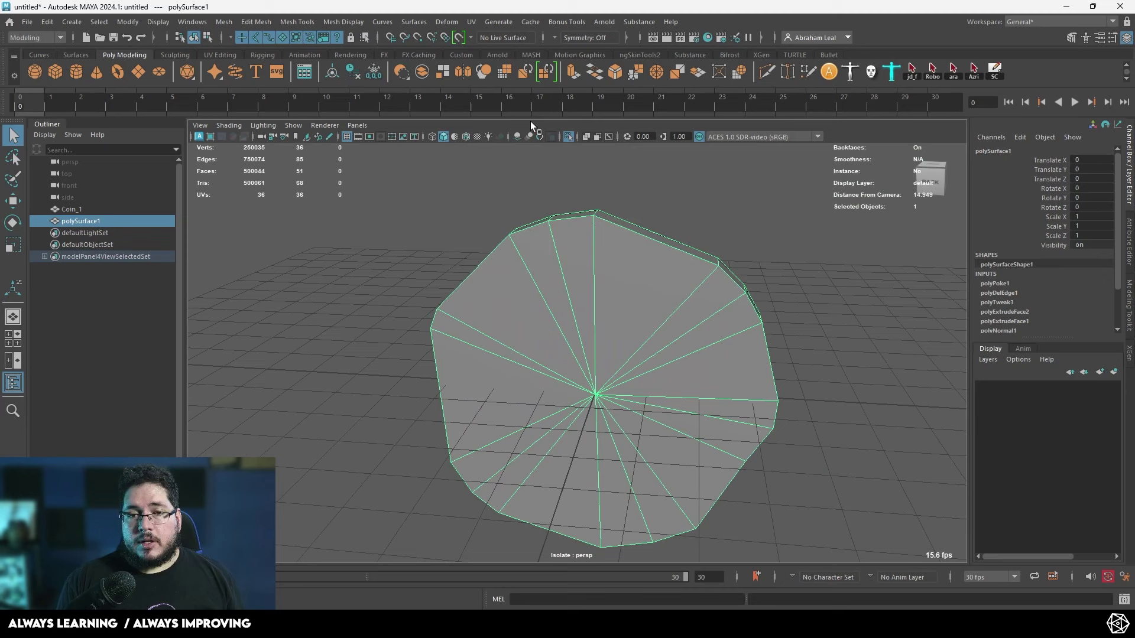
- Undo the poke on the front and back faces
click(570, 138)
alt+drag(662, 248, 520, 287)
key(ctrl+z)
key(ctrl+z)
key(ctrl+z)
key(ctrl+z)
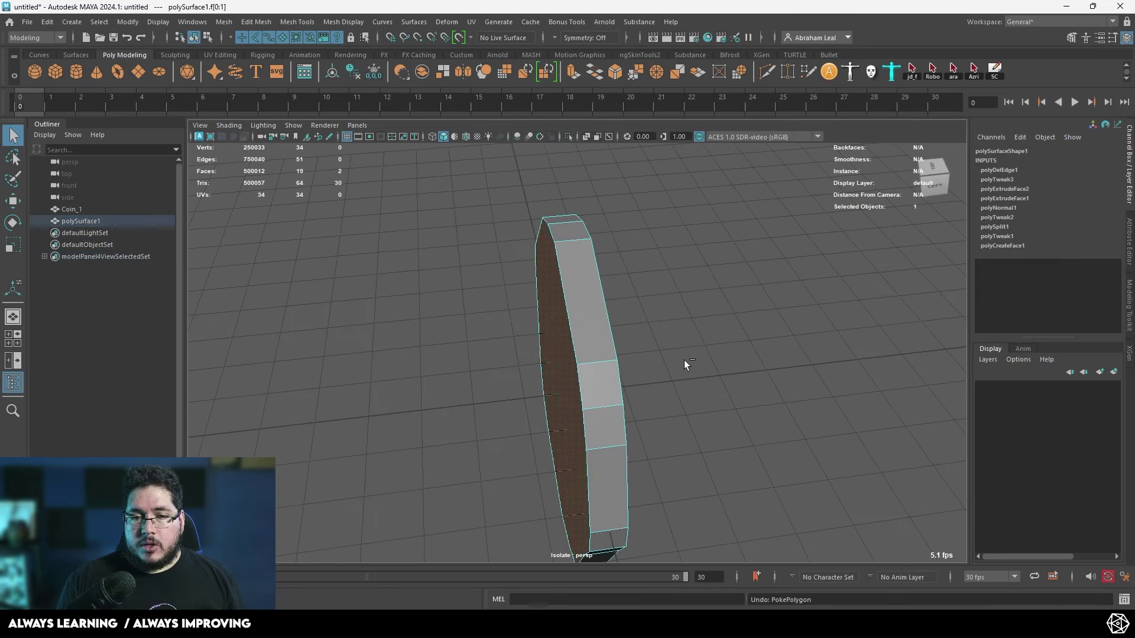
- End the isolation and examine from the side how the coin's relief sticks out beyond the low-poly shape
alt+drag(703, 361, 665, 304)
click(733, 302)
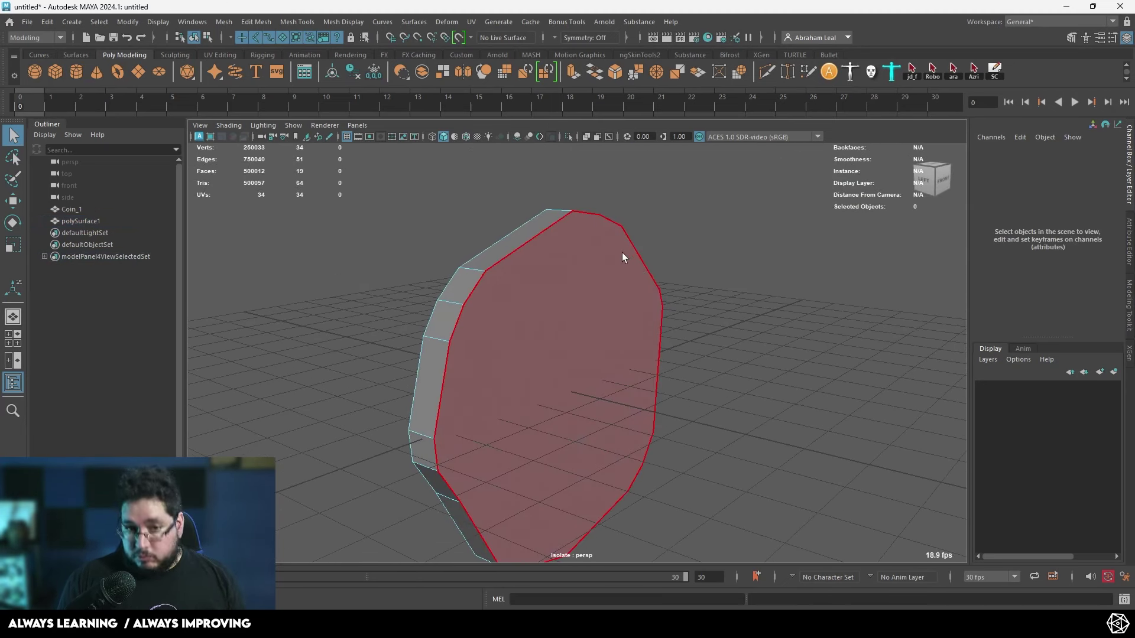
click(568, 137)
scroll(520, 314, up, 2)
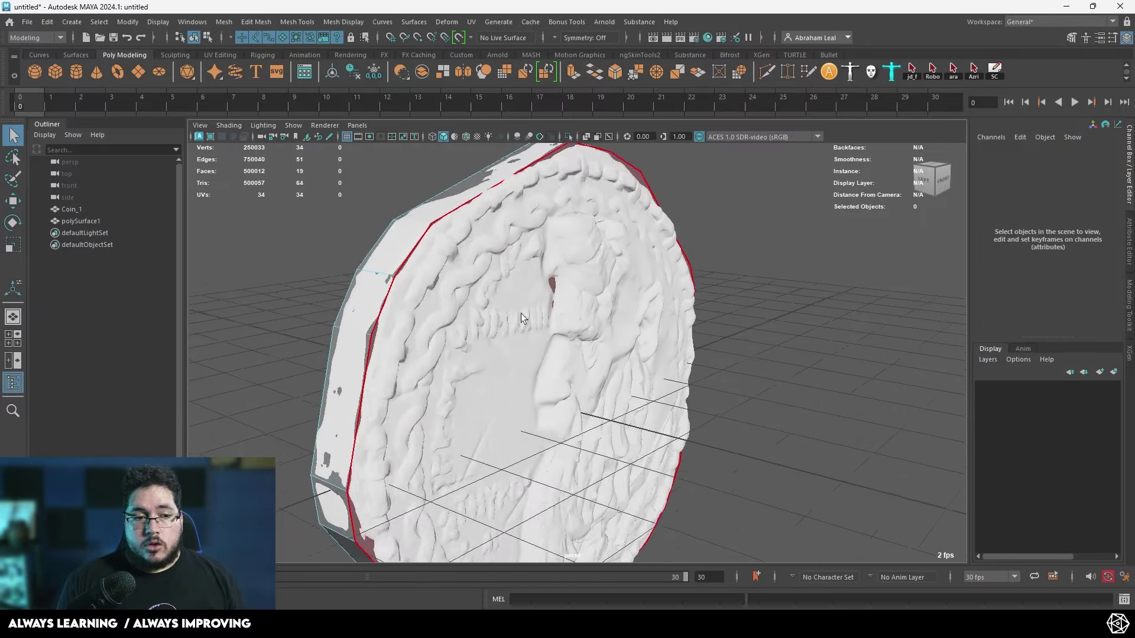
alt+drag(521, 314, 618, 296)
click(584, 318)
scroll(619, 295, up, 2)
alt+middle_drag(621, 291, 632, 347)
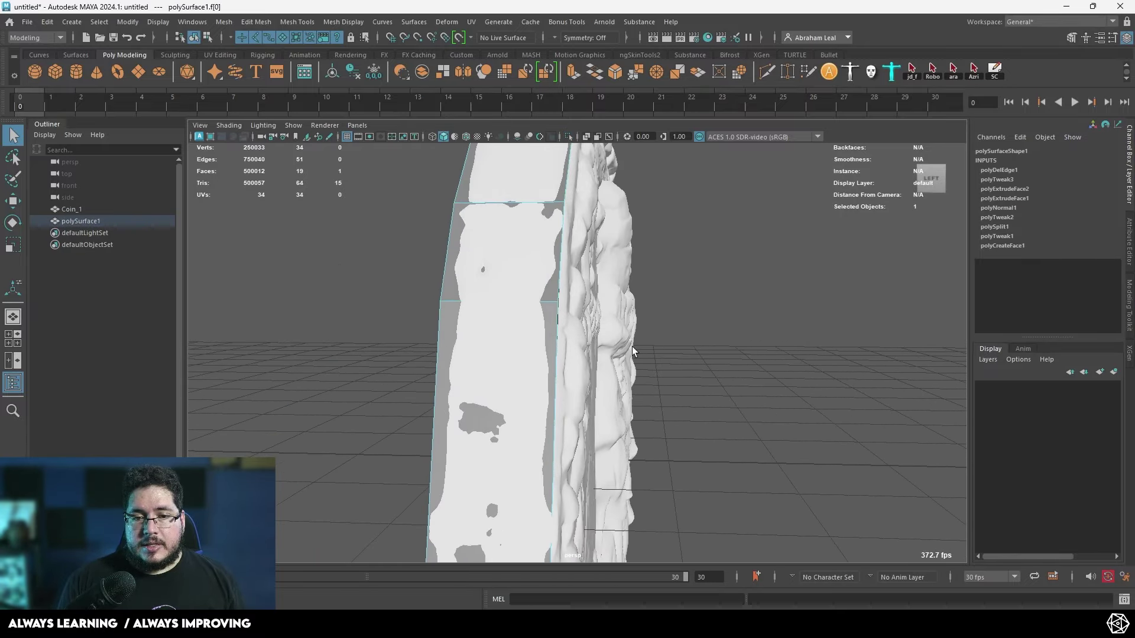
mouse_move(633, 351)
alt+mouse_down()
mouse_move(376, 240)
mouse_move(651, 307)
mouse_move(495, 289)
mouse_move(654, 309)
mouse_move(663, 288)
alt+mouse_up()
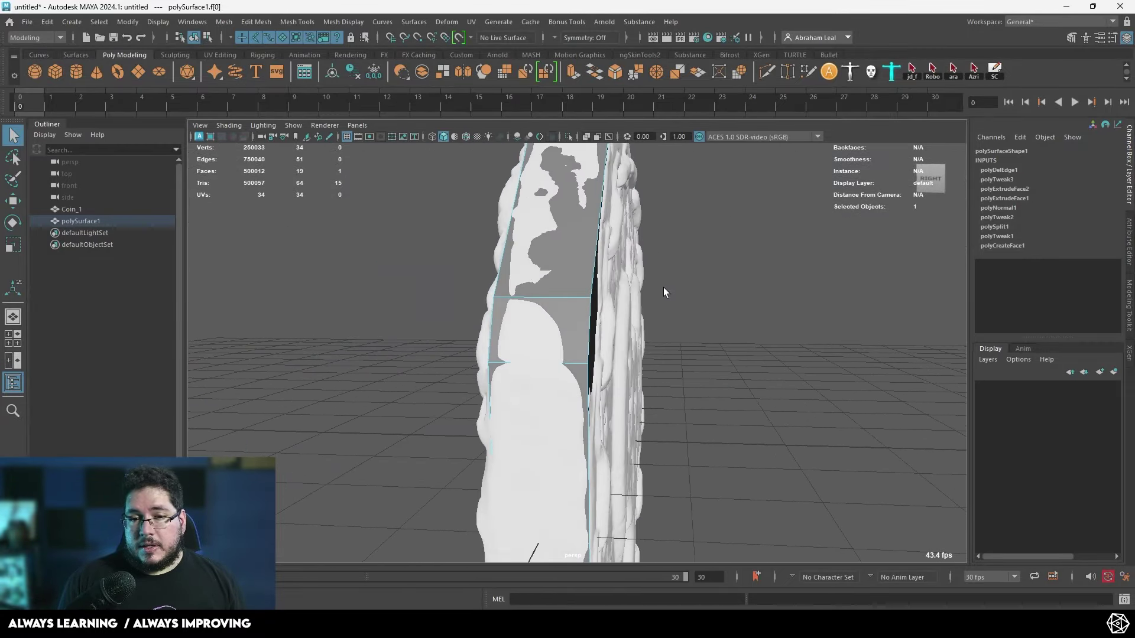
- Extrude the low-poly shape's back face inward with an offset of 0.15
alt+drag(632, 198, 559, 259)
click(392, 355)
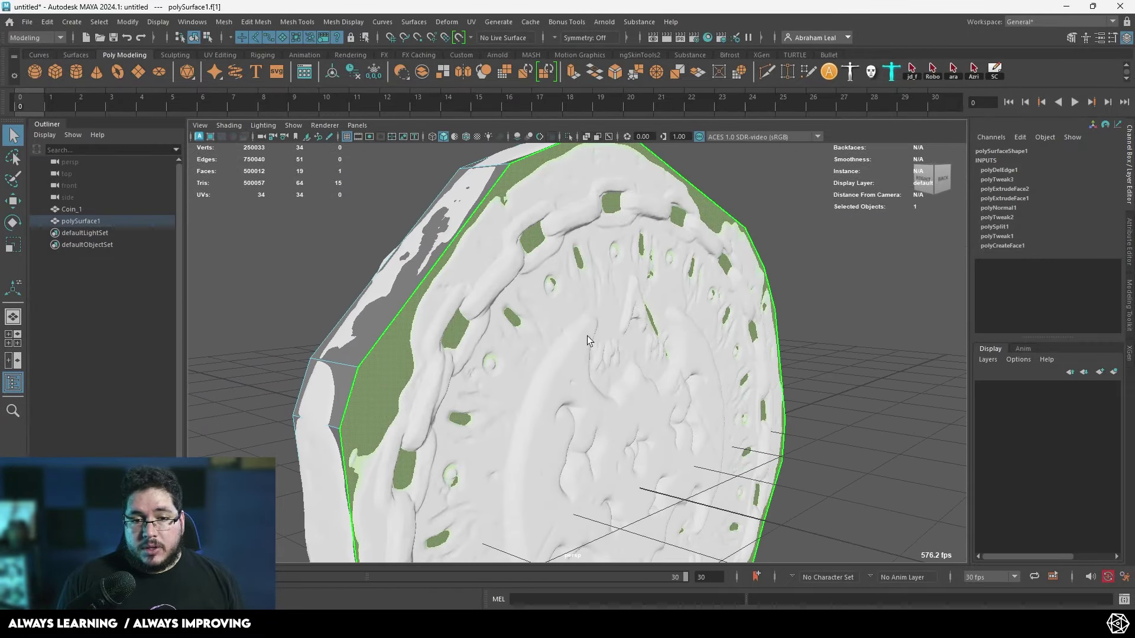
alt+right_drag(587, 336, 552, 315)
key(ctrl+e)
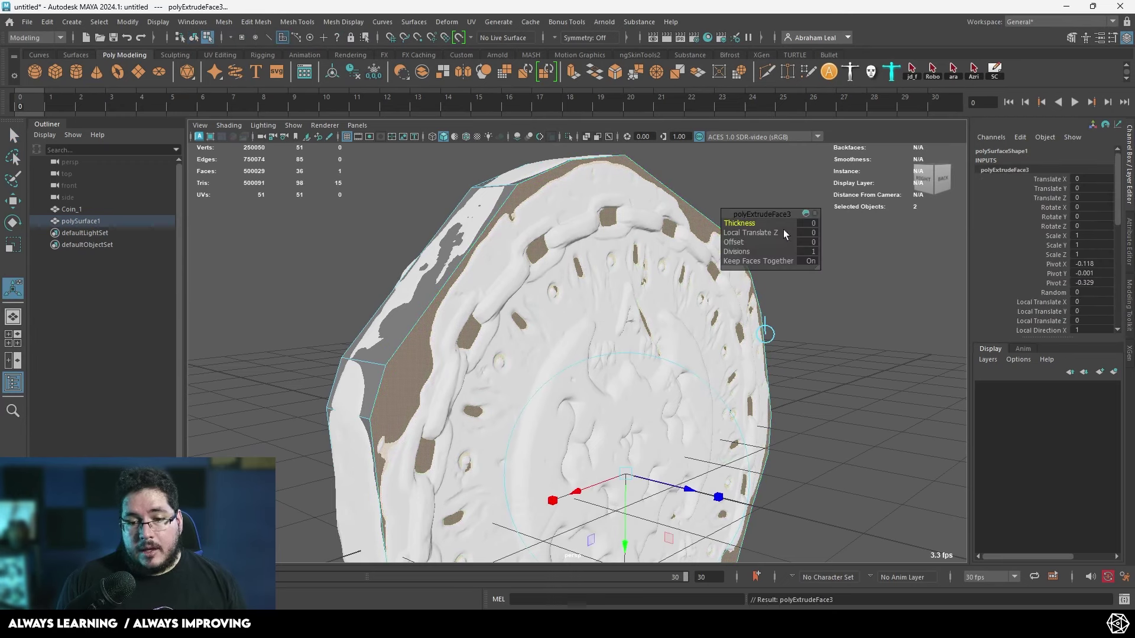
drag(730, 242, 734, 242)
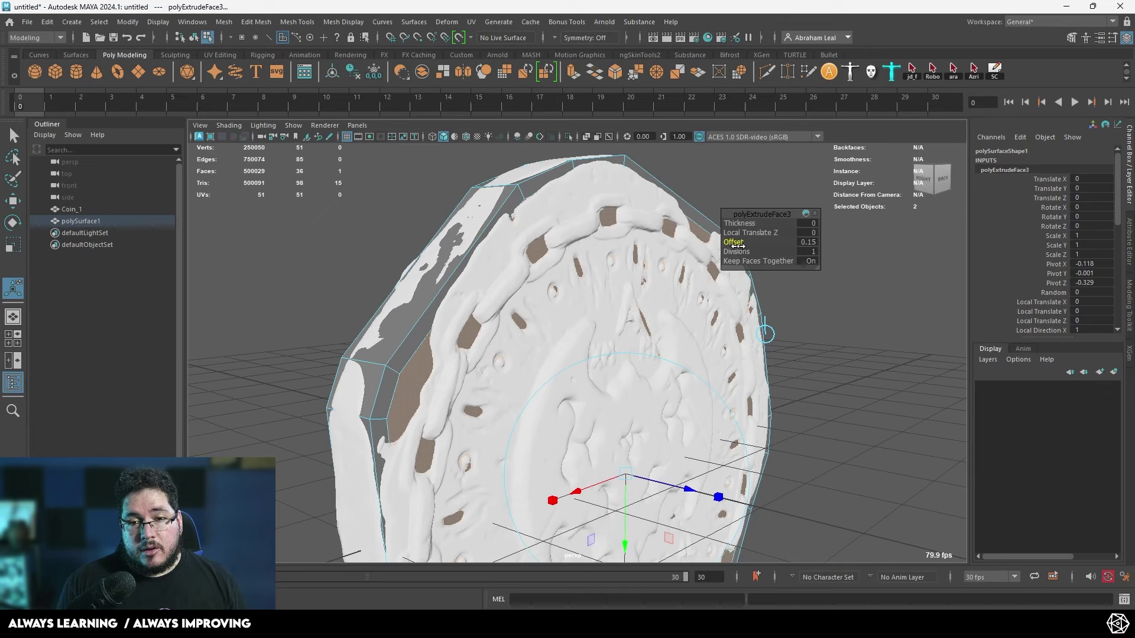
- Extrude the inset back face outward about 0.084 in local Z with an offset of about 0.23
alt+drag(727, 261, 671, 305)
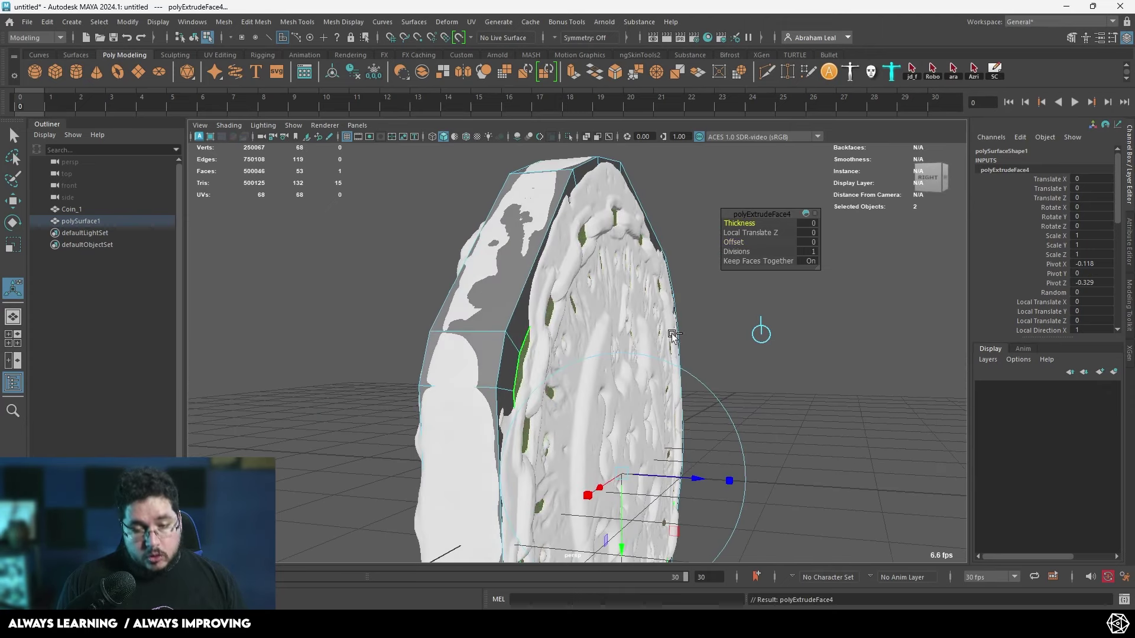
drag(705, 479, 715, 480)
alt+middle_drag(717, 474, 695, 433)
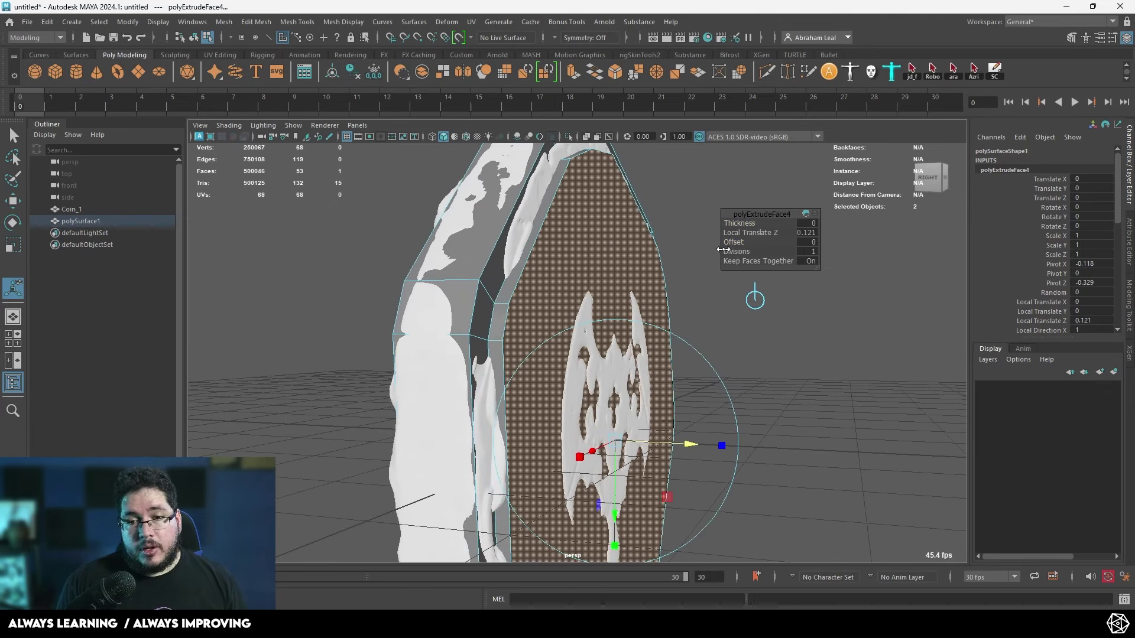
drag(735, 242, 744, 242)
alt+drag(684, 261, 494, 380)
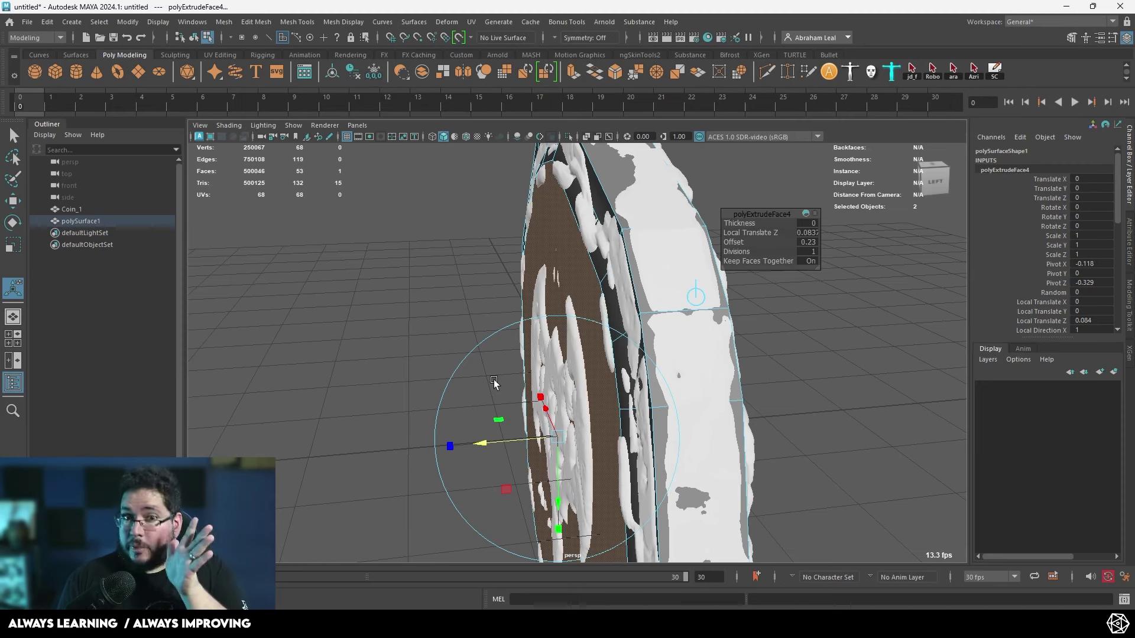
alt+drag(515, 309, 620, 299)
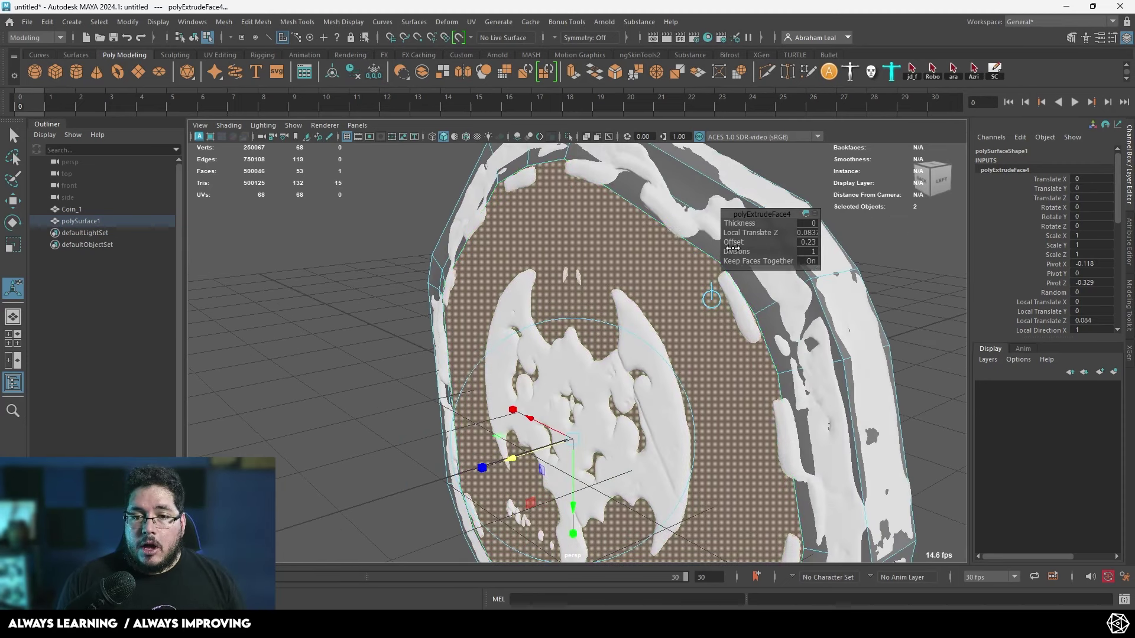
drag(735, 243, 742, 243)
- Extrude the raised back face again with an offset of 0.25 and sink it about 0.044 in local Z
key(ctrl+e)
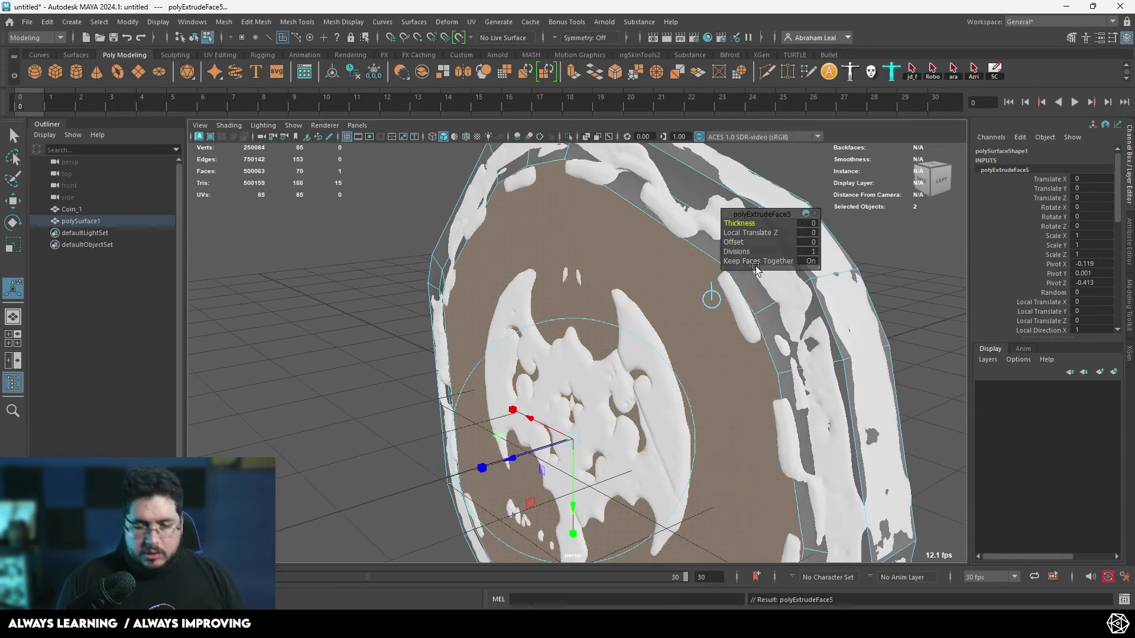
drag(736, 242, 749, 244)
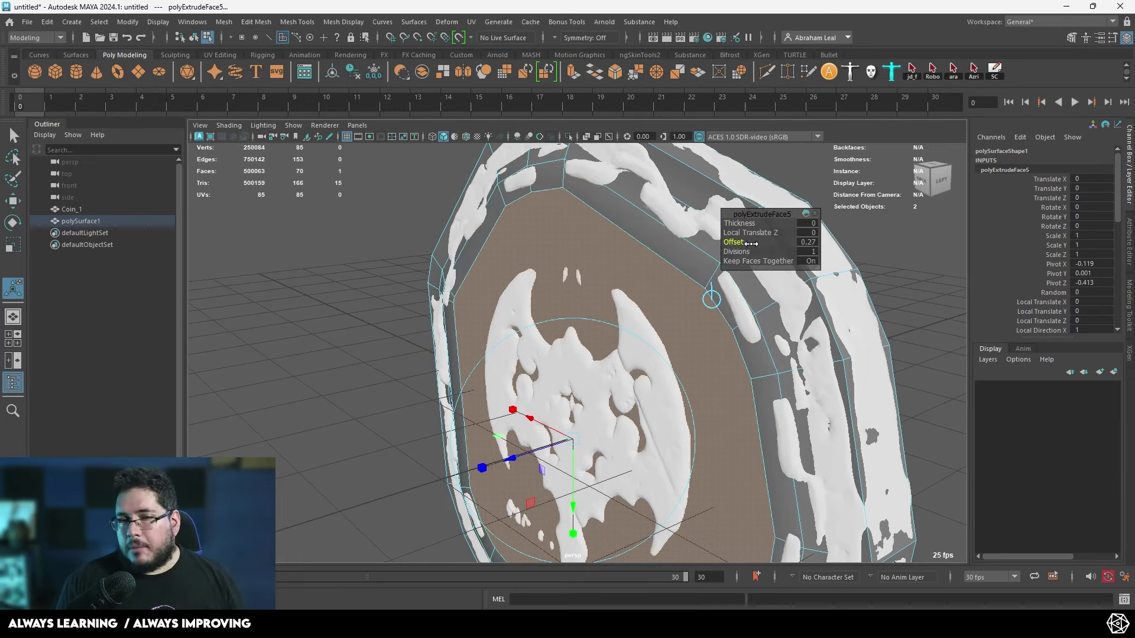
alt+drag(535, 284, 691, 284)
mouse_move(682, 431)
mouse_down()
mouse_move(606, 417)
mouse_move(595, 395)
mouse_up()
alt+drag(624, 363, 611, 315)
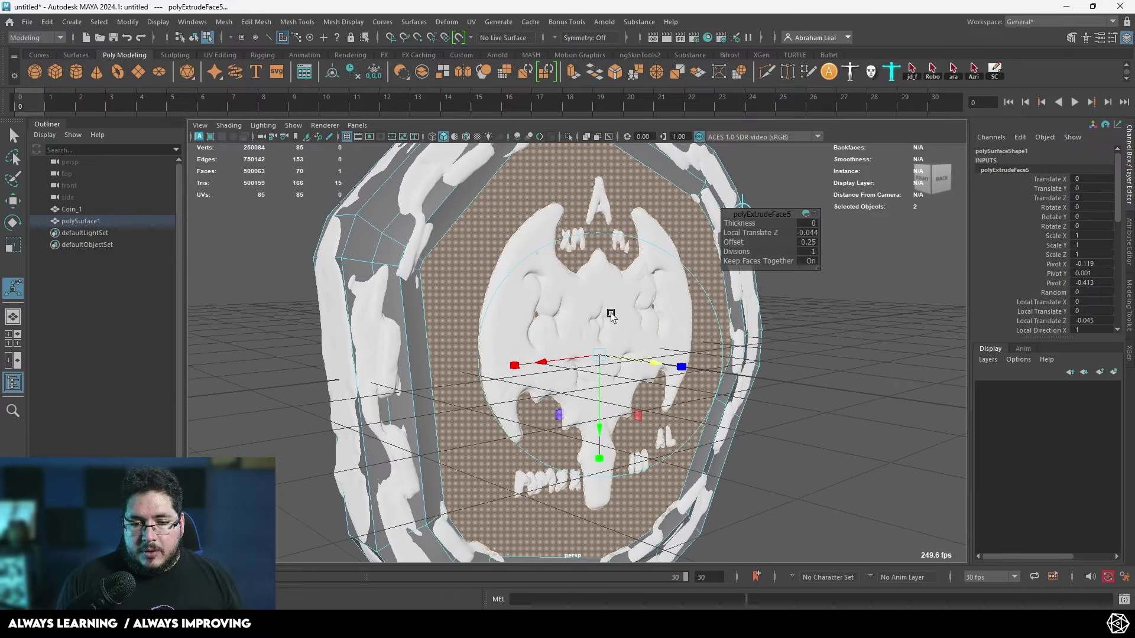
- Try to extrude the low-poly shape's sunken back face again and scale the new face inward
key(ctrl+e)
drag(734, 243, 765, 244)
key(ctrl+z)
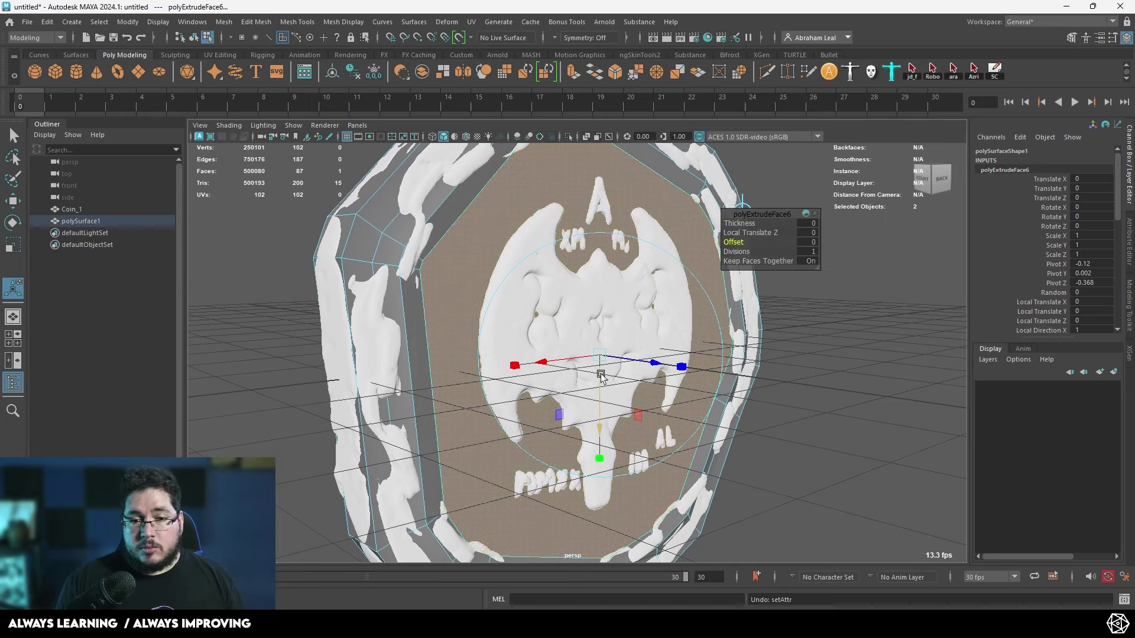
key(r)
drag(606, 354, 589, 379)
- Extrude the scaled back face once more, shift it slightly inward along its normal and scale it down
key(ctrl+e)
key(w)
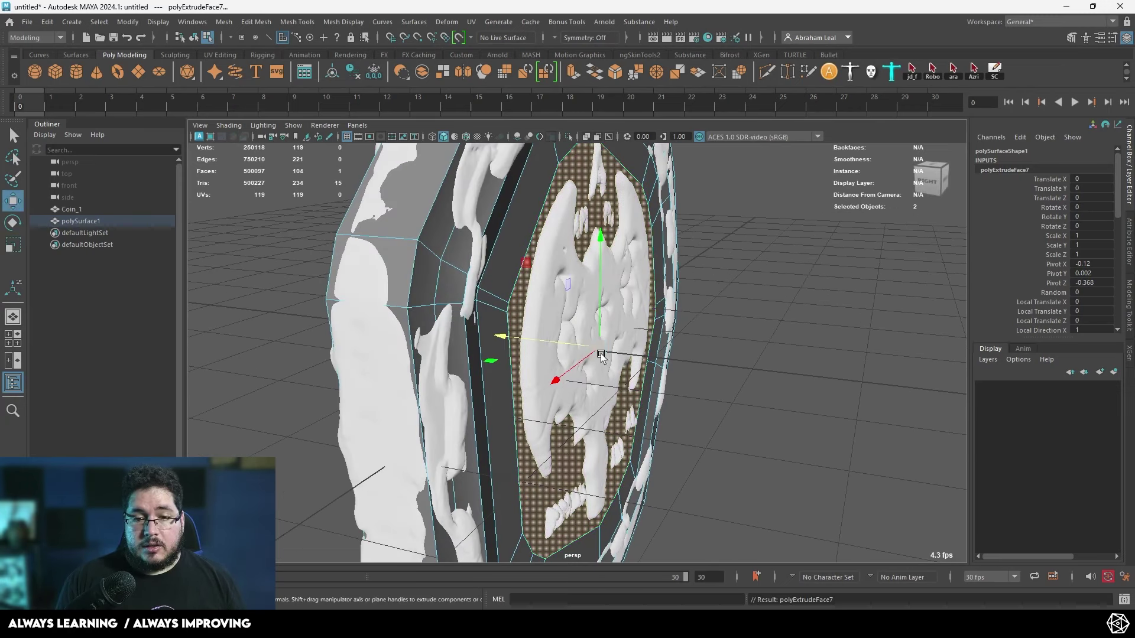
drag(503, 335, 514, 337)
key(r)
drag(607, 348, 507, 352)
key(w)
key(q)
key(F8)
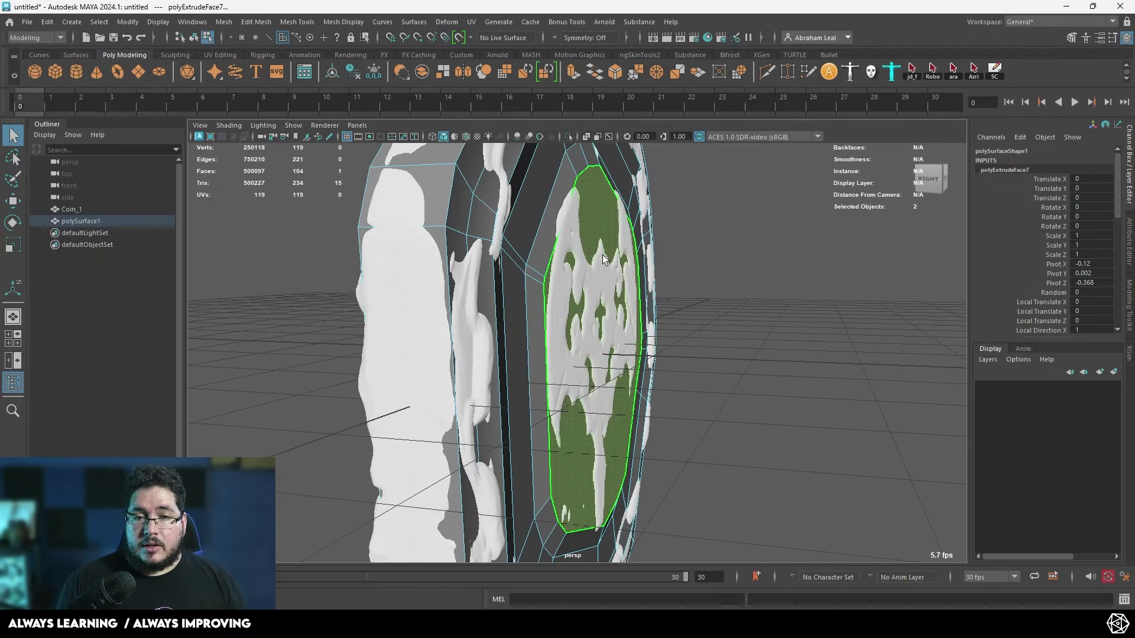
- Return to object mode, frame the low-poly shape and isolate it in shaded display
click(754, 182)
alt+drag(753, 182, 729, 380)
click(563, 220)
scroll(562, 222, down, 5)
scroll(479, 264, up, 5)
key(4)
key(ctrl+1)
key(6)
key(f)
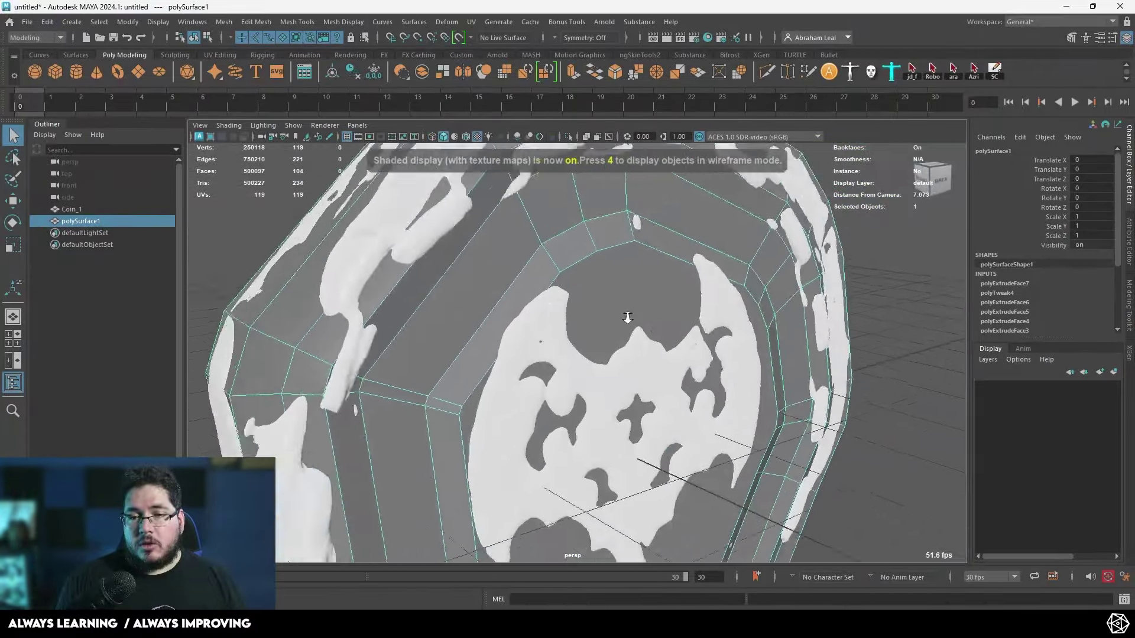
click(565, 137)
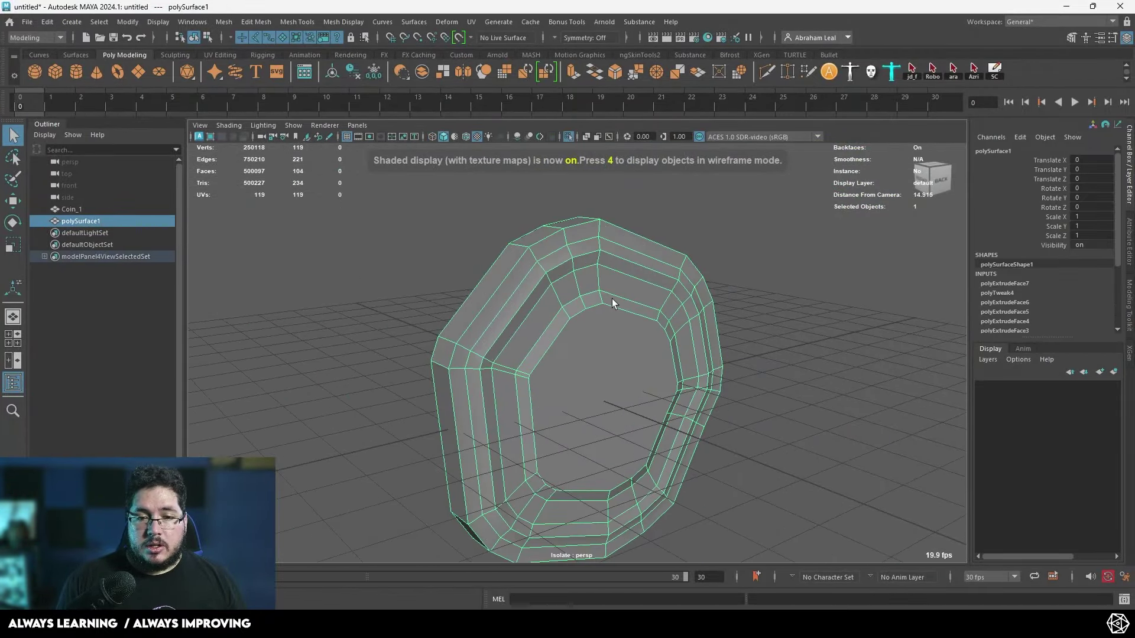
- Soften all edges of the low-poly shape and examine the shading of its back side
click(343, 22)
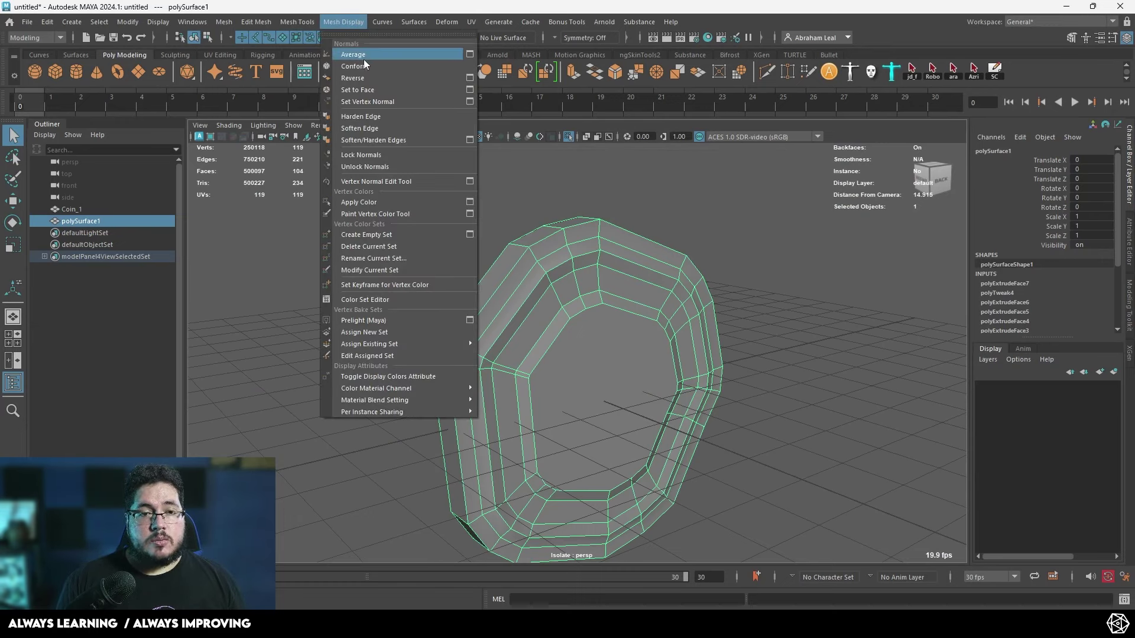
click(370, 128)
click(418, 219)
mouse_move(588, 320)
alt+mouse_down()
mouse_move(629, 290)
mouse_move(617, 311)
mouse_move(601, 265)
alt+mouse_up()
click(590, 258)
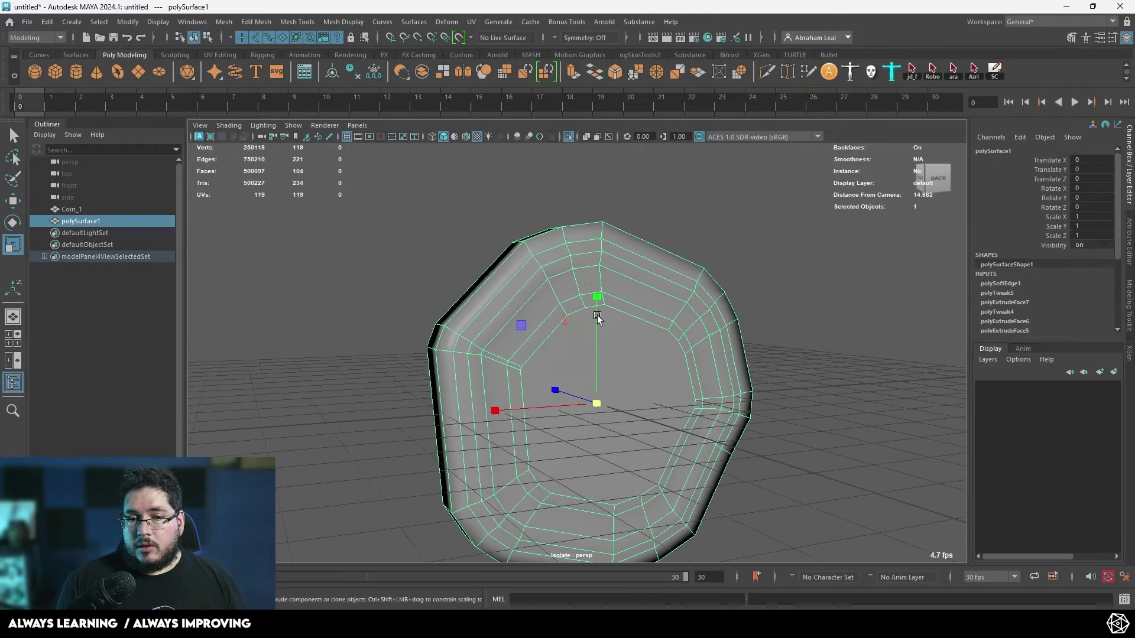
alt+drag(598, 314, 579, 349)
scroll(567, 383, up, 5)
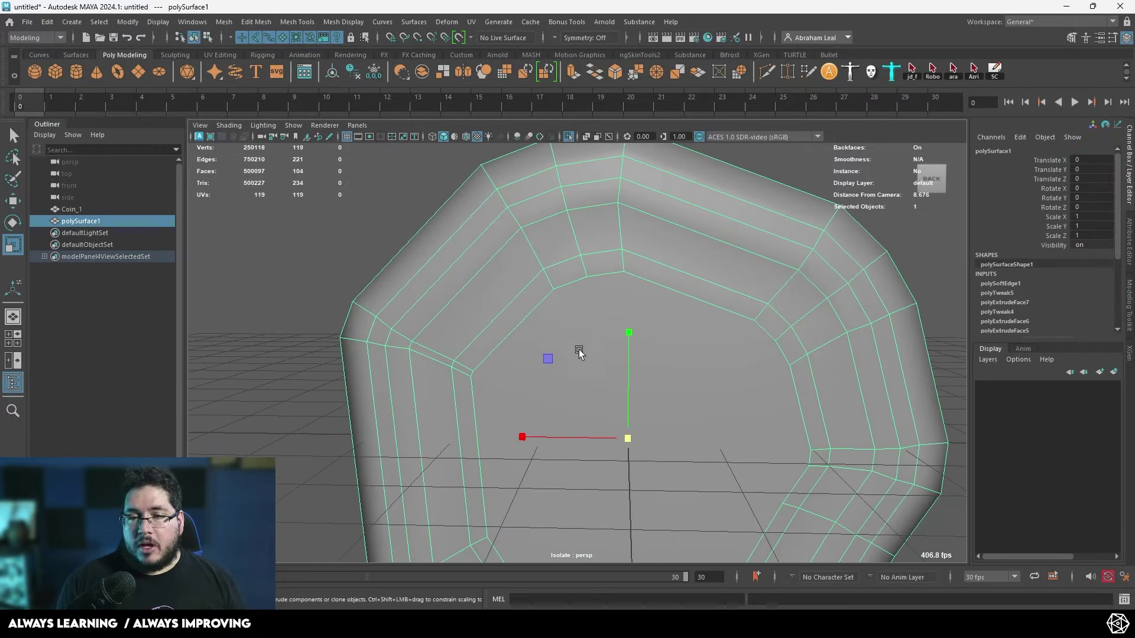
- Undo the edge softening, the isolation and the latest back face extrusions, and return to object mode
key(ctrl+z)
key(ctrl+z)
key(ctrl+z)
key(ctrl+z)
key(ctrl+z)
key(ctrl+z)
key(ctrl+z)
key(ctrl+z)
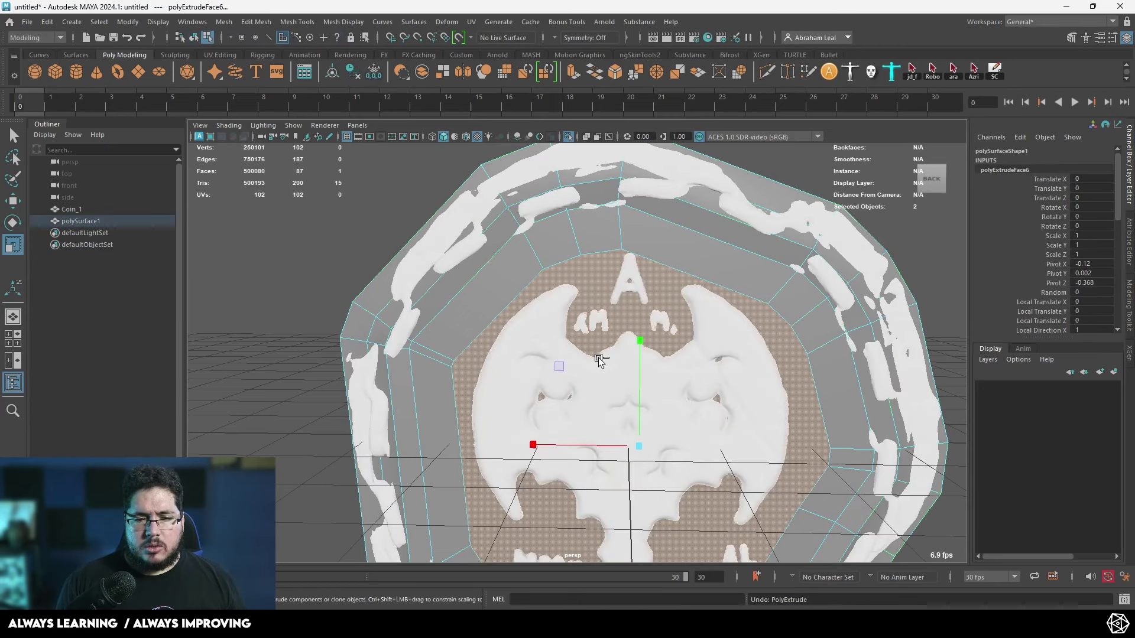
alt+drag(599, 359, 600, 306)
right_drag(539, 257, 621, 236)
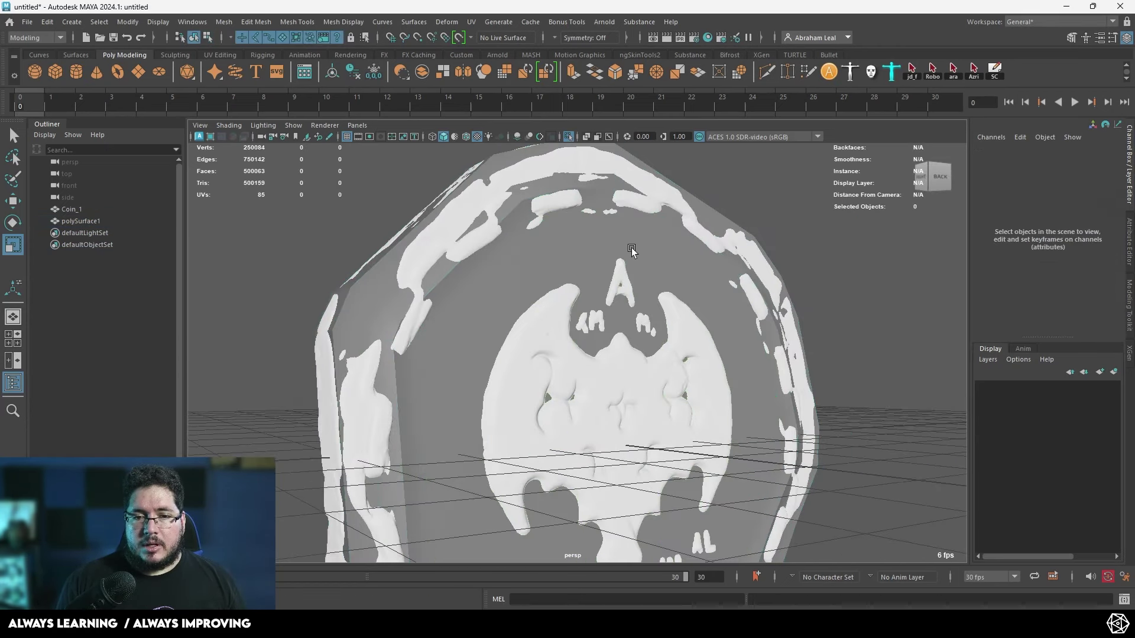
- Isolate the sculpted coin to look at its back, then end the isolation and clear the selection
click(622, 269)
alt+drag(585, 224, 598, 223)
click(567, 136)
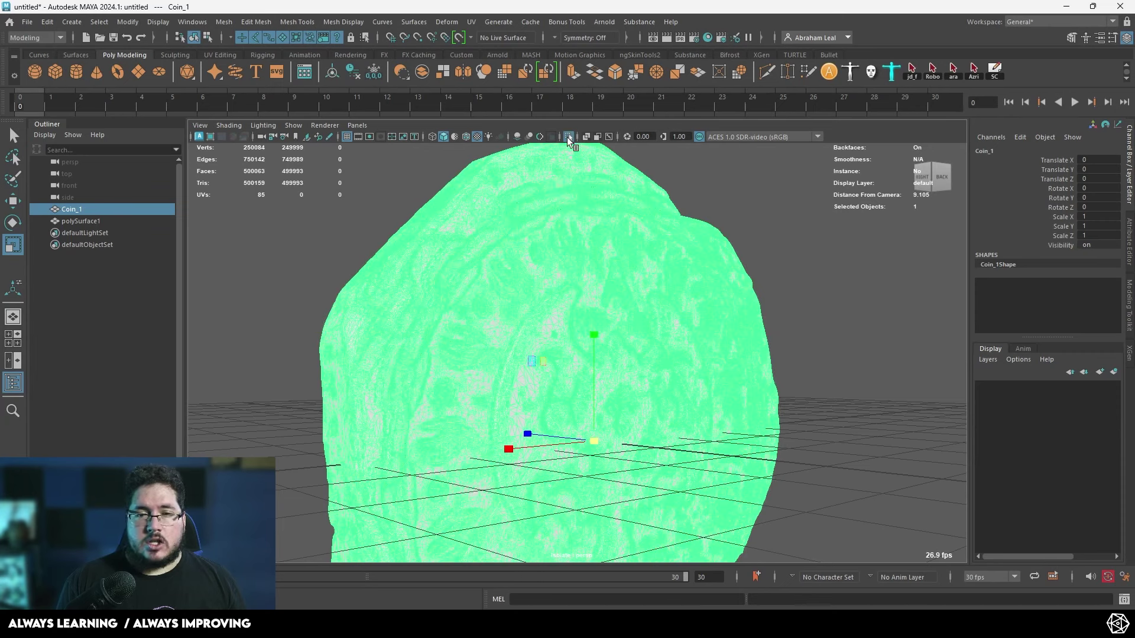
alt+drag(581, 177, 603, 193)
click(568, 137)
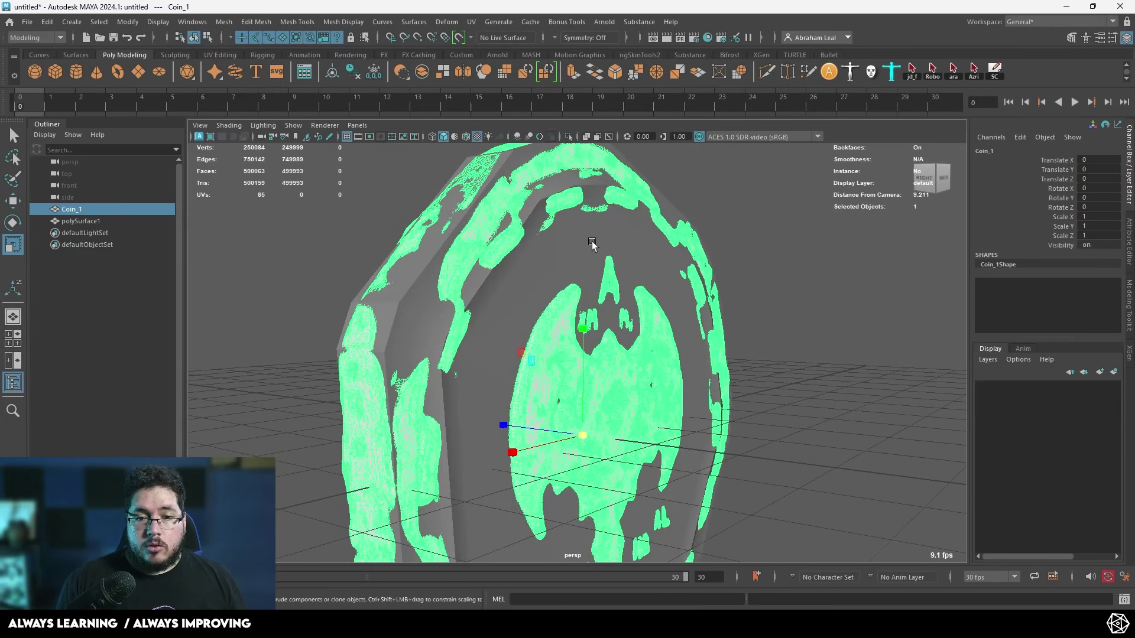
key(q)
drag(720, 183, 648, 165)
click(619, 254)
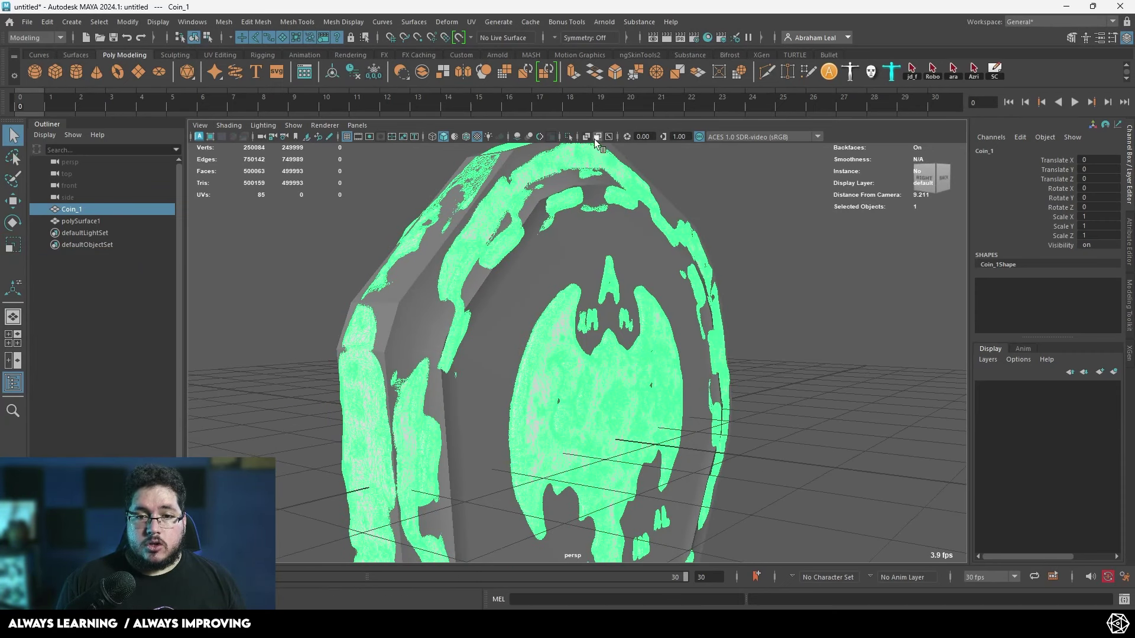
click(729, 201)
alt+drag(697, 254, 667, 223)
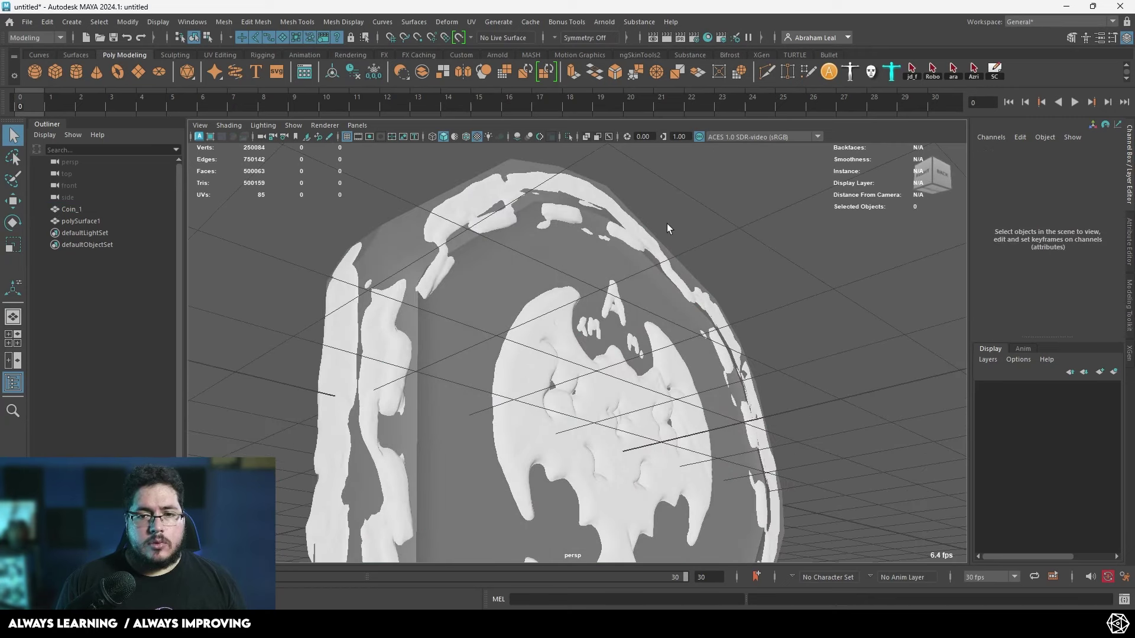
- Isolate the low-poly shape and poke its large back face into triangles meeting at a center vertex
click(655, 275)
click(569, 136)
scroll(555, 207, down, 3)
right_drag(545, 247, 555, 296)
click(594, 331)
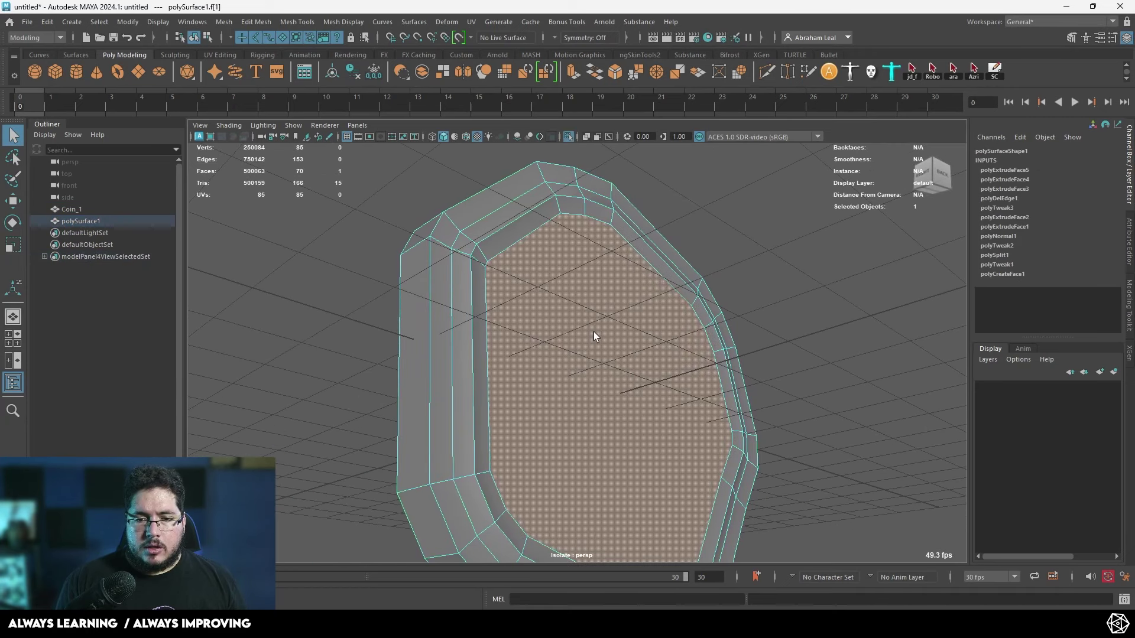
alt+drag(593, 332, 608, 380)
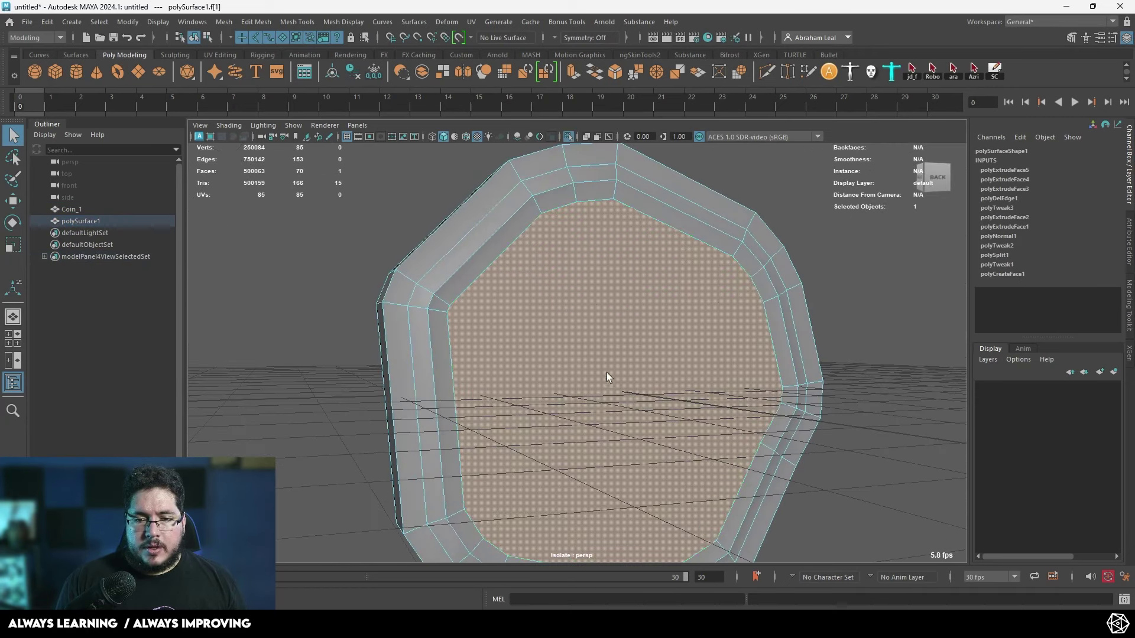
click(256, 22)
click(286, 368)
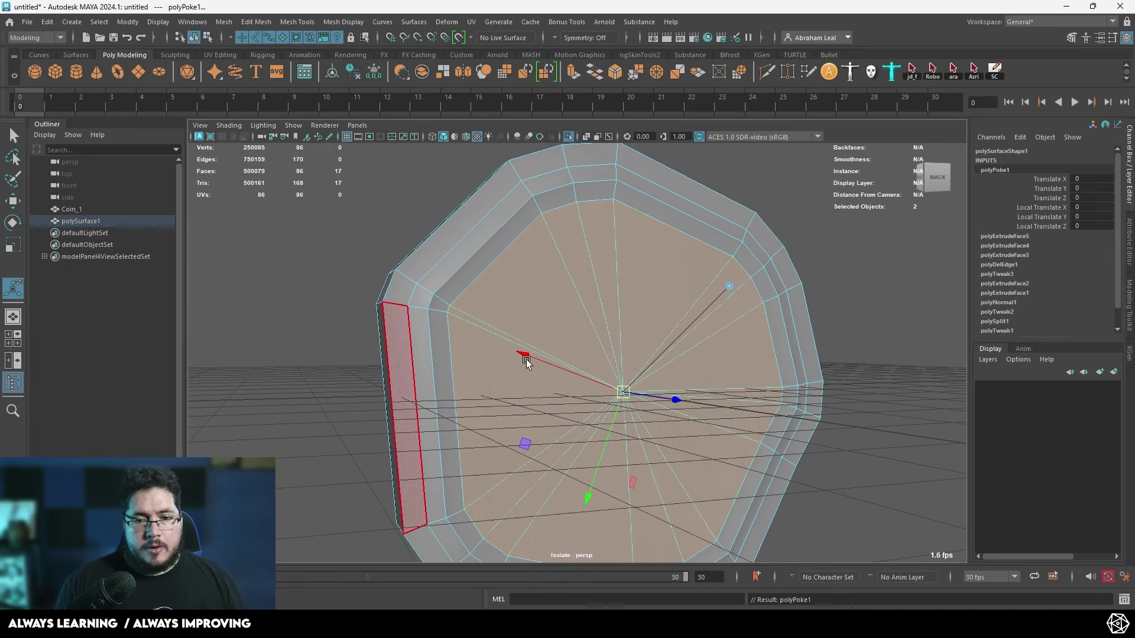
- Select eight alternating edges around the border of the poked back face and collapse them
alt+drag(526, 359, 593, 373)
scroll(568, 360, up, 5)
right_drag(530, 274, 530, 240)
click(578, 343)
scroll(638, 331, down, 6)
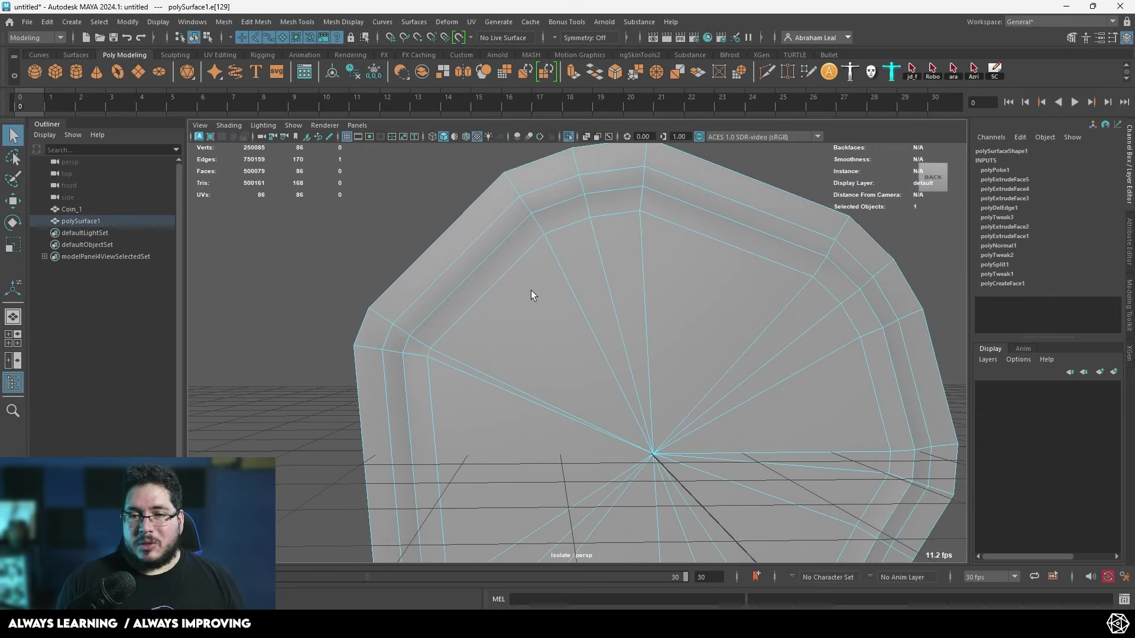
shift+click(713, 237)
alt+middle_drag(773, 303, 677, 258)
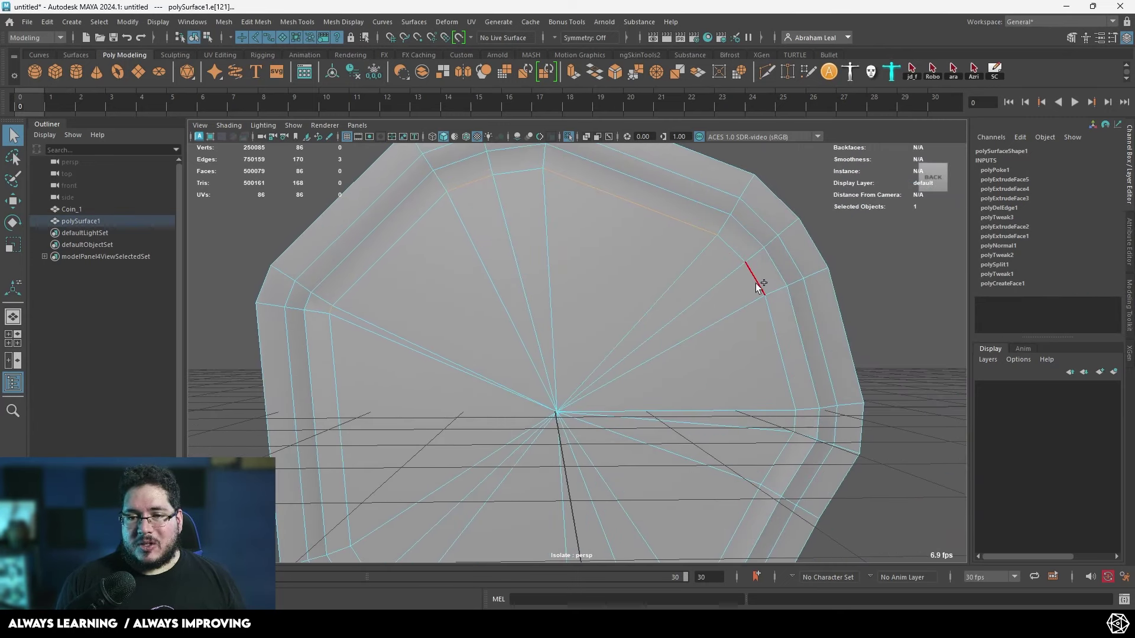
shift+click(756, 281)
alt+middle_drag(795, 388, 777, 308)
alt+drag(672, 470, 620, 434)
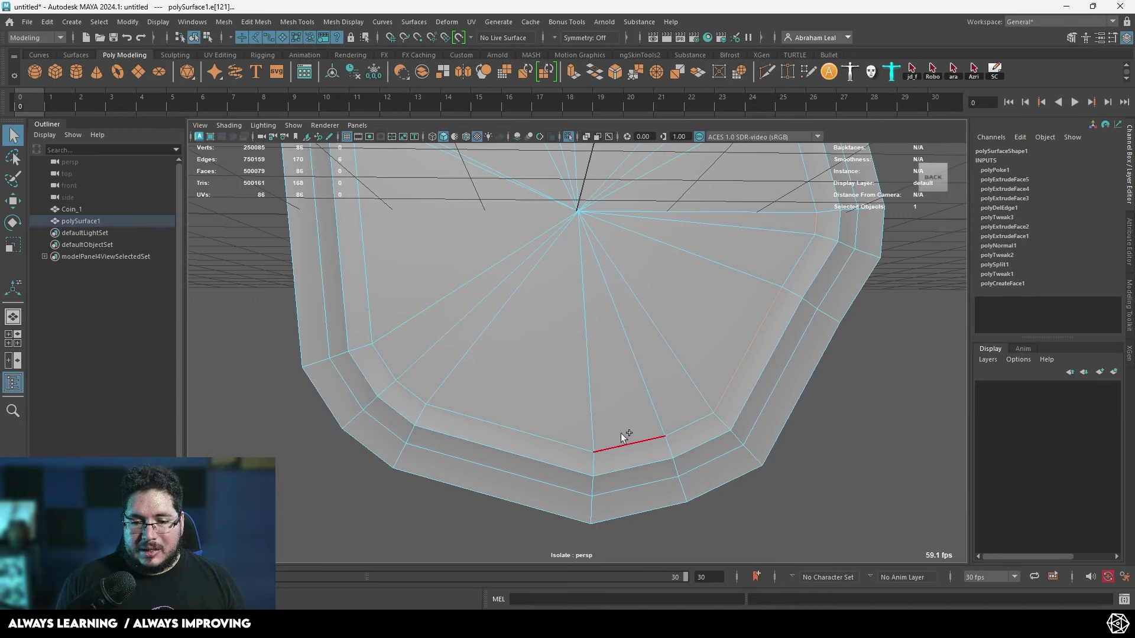
alt+drag(439, 330, 608, 338)
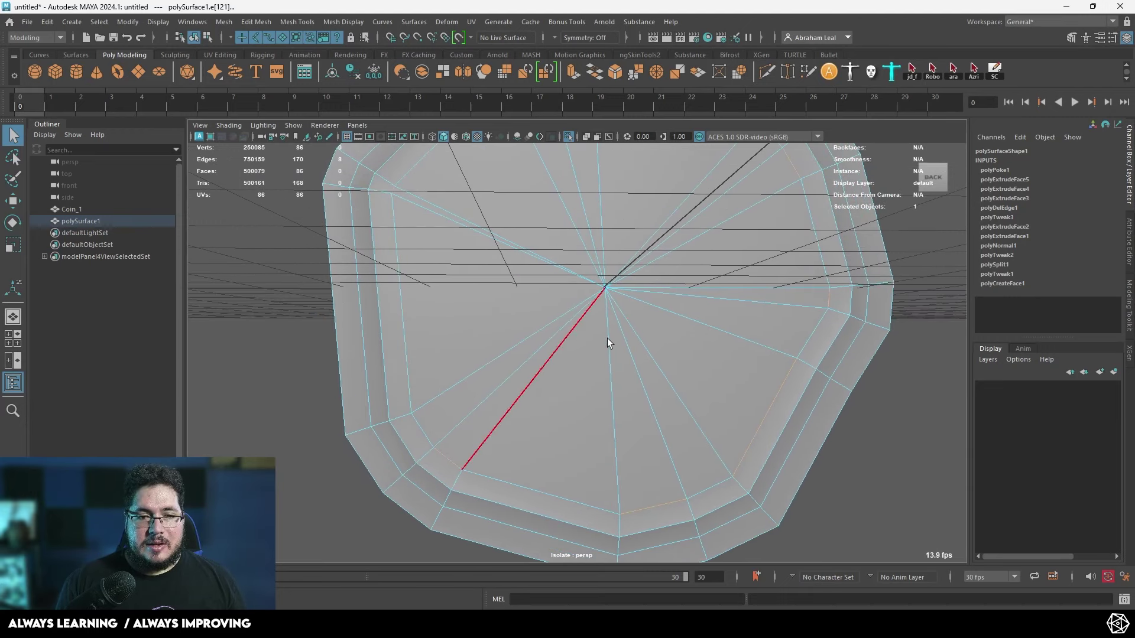
click(719, 72)
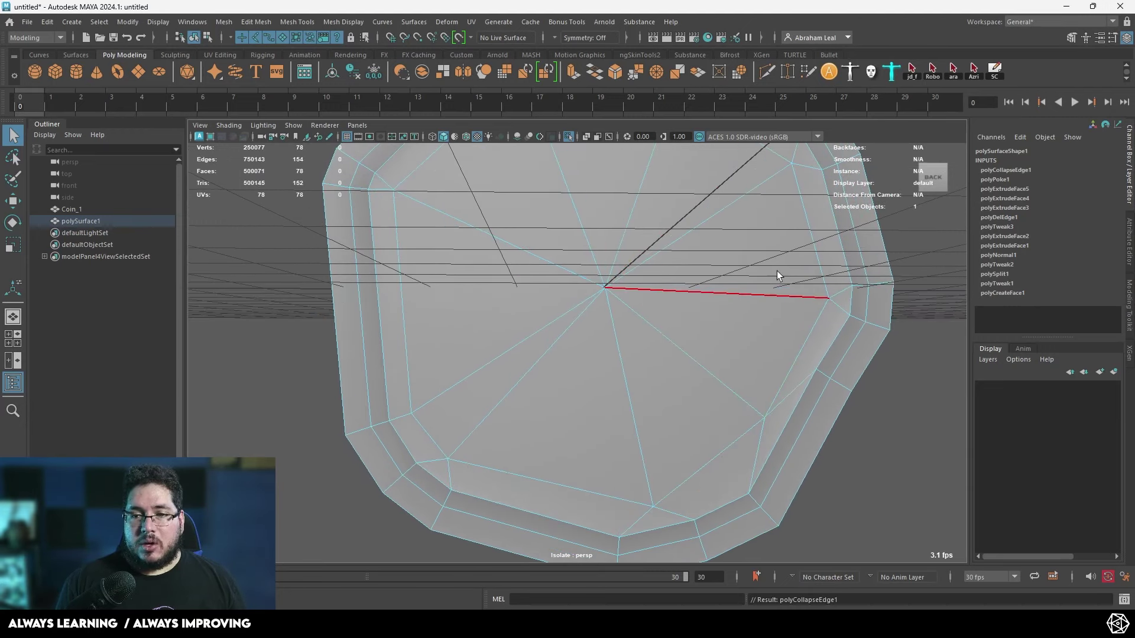
- Return to object mode and soften all edges of the whole low-poly shape
alt+drag(777, 270, 646, 264)
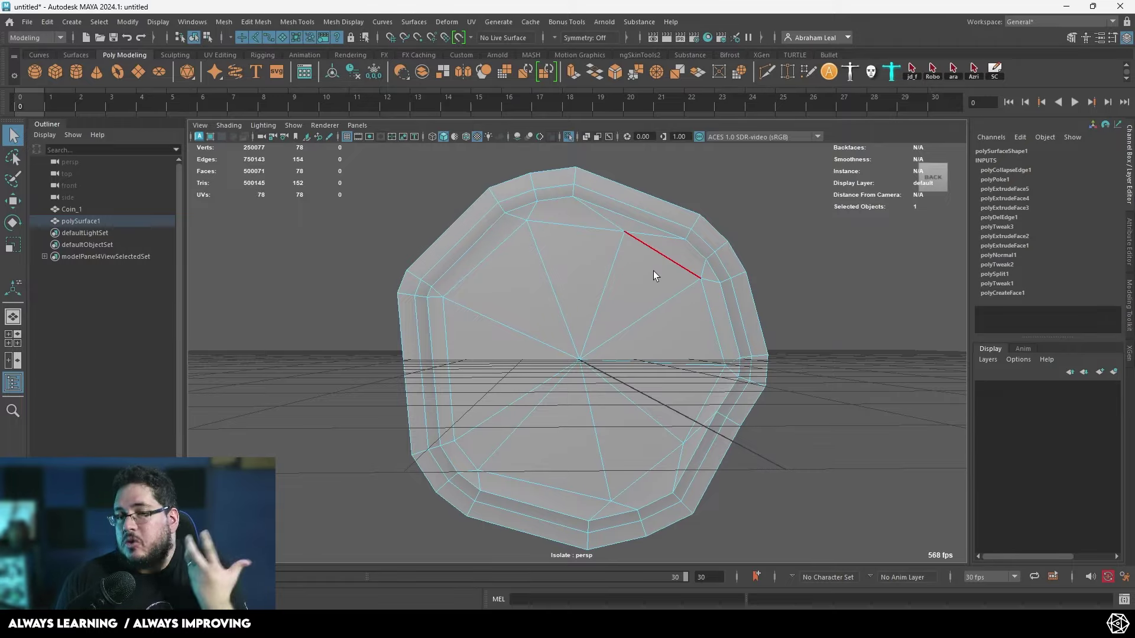
alt+drag(471, 279, 514, 336)
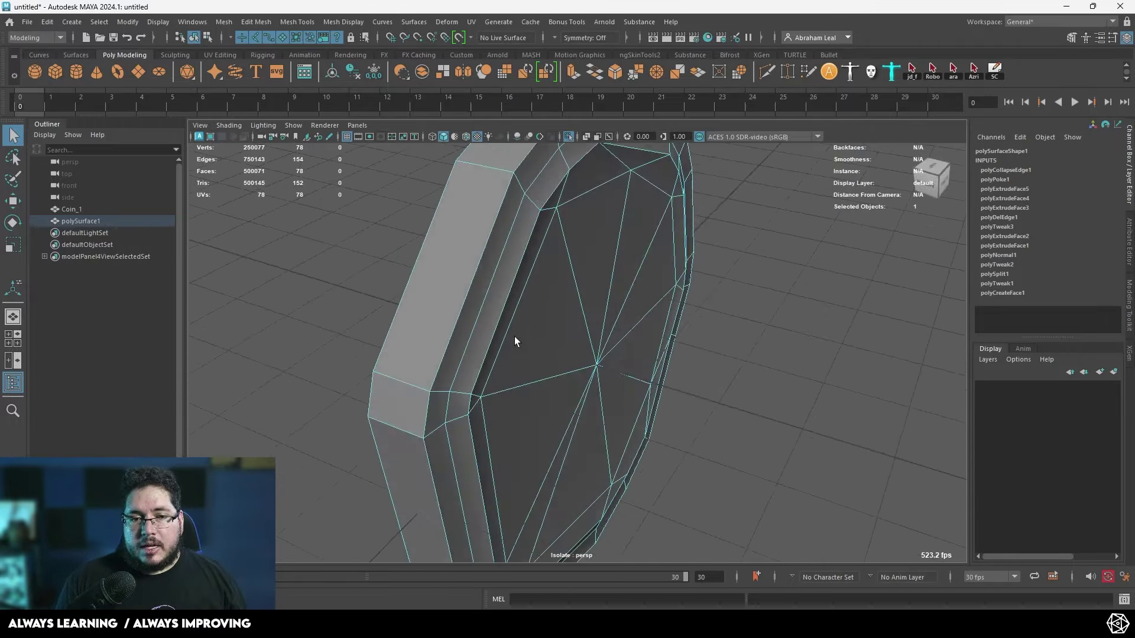
right_drag(514, 336, 585, 296)
click(703, 236)
alt+drag(692, 255, 538, 277)
click(538, 282)
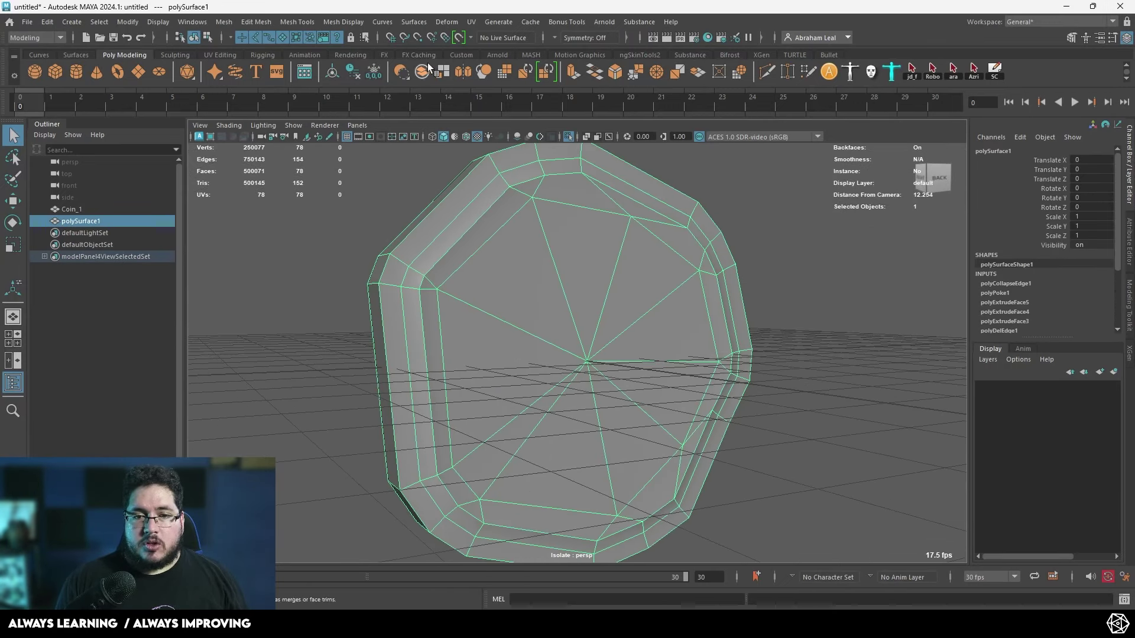
click(340, 23)
click(366, 131)
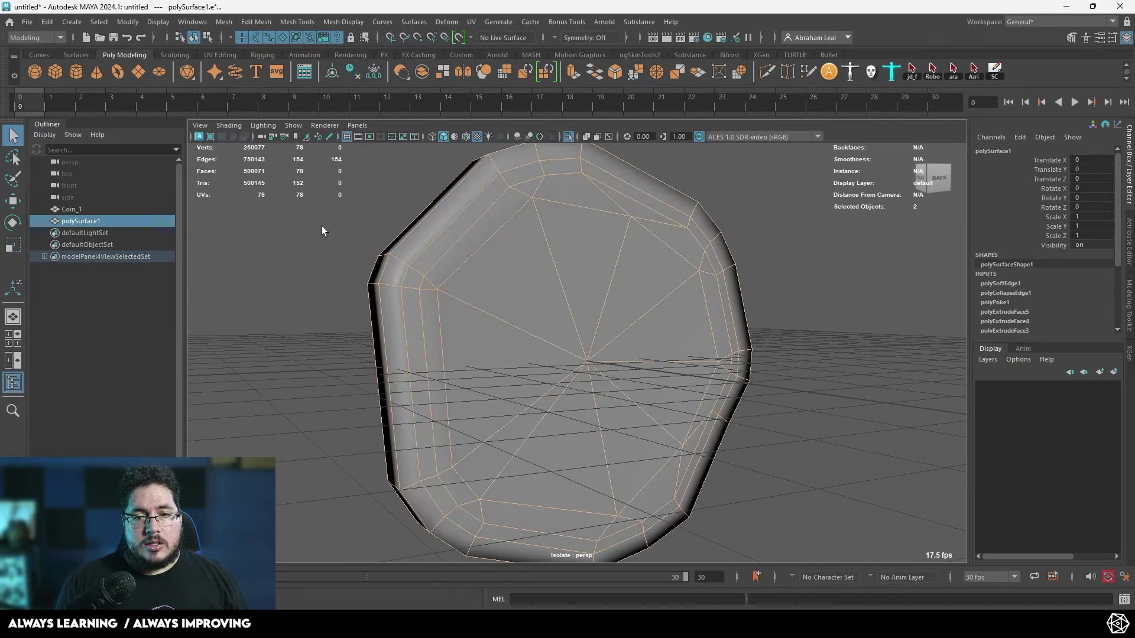
click(321, 227)
mouse_move(473, 304)
alt+mouse_down()
mouse_move(562, 282)
mouse_move(549, 309)
mouse_move(499, 322)
mouse_move(628, 314)
alt+mouse_up()
click(509, 311)
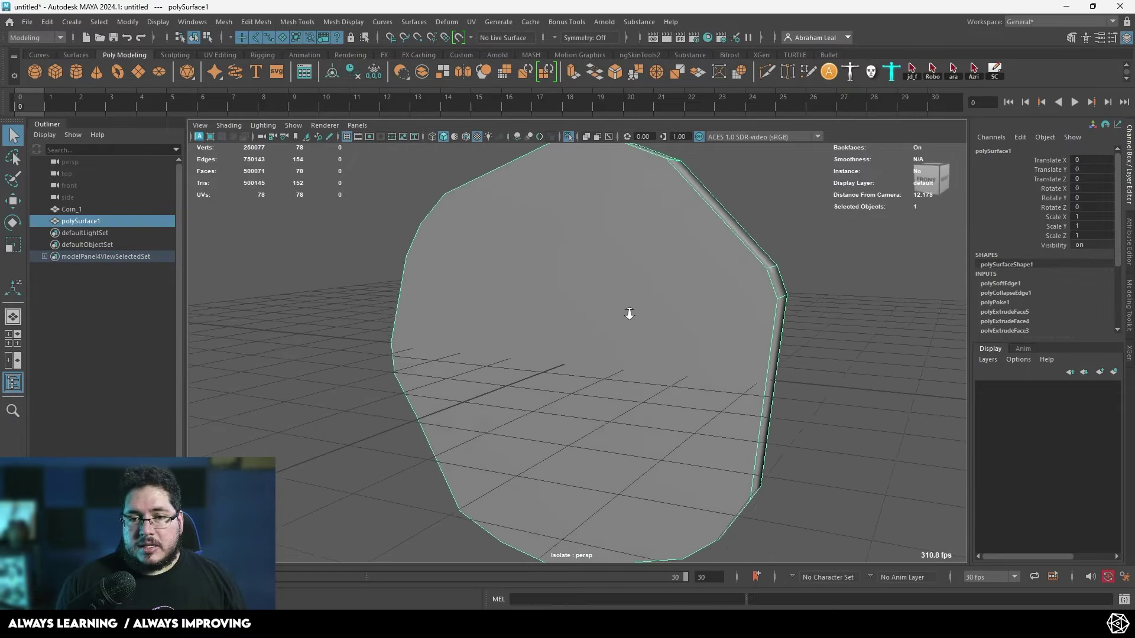
- End the isolation and examine how the sculpted relief covers the low-poly shape's front side
scroll(629, 314, up, 1)
click(567, 136)
alt+drag(591, 237, 575, 179)
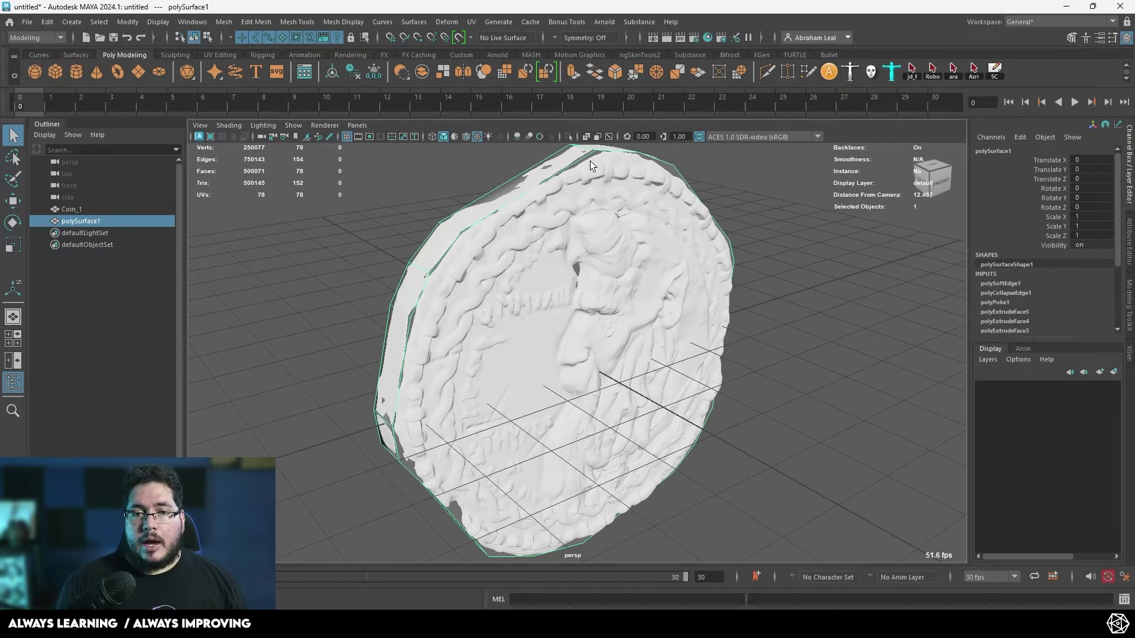
click(590, 160)
click(586, 158)
alt+drag(703, 189, 745, 200)
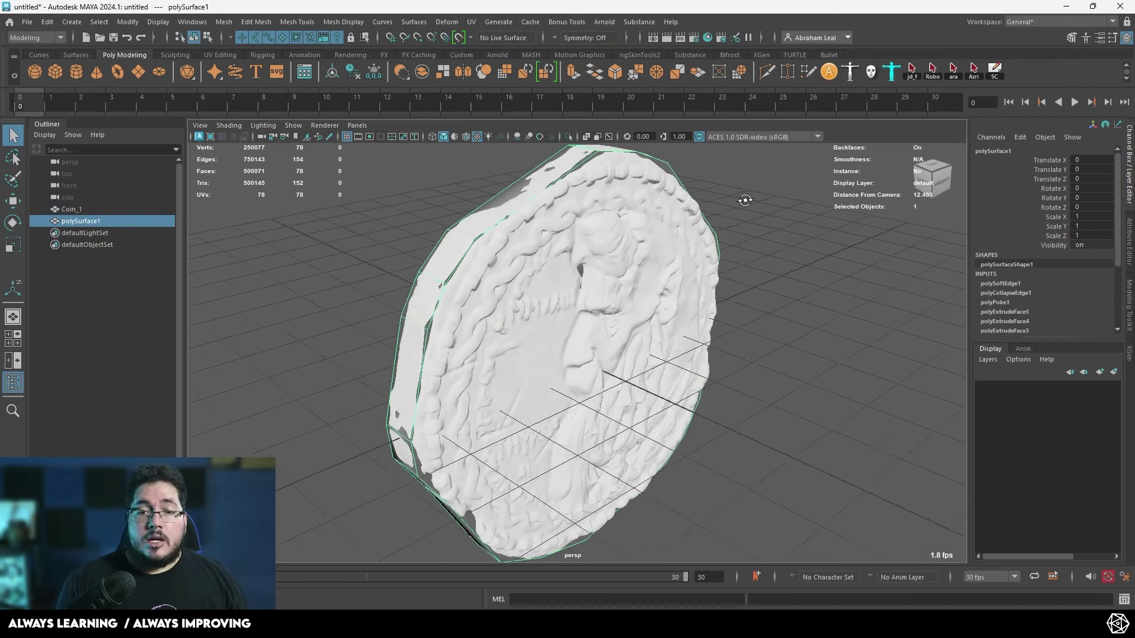
alt+middle_drag(745, 201, 687, 308)
scroll(687, 308, up, 3)
- Isolate the low-poly shape, select its large front face and bring the sculpted coin back into view
click(568, 139)
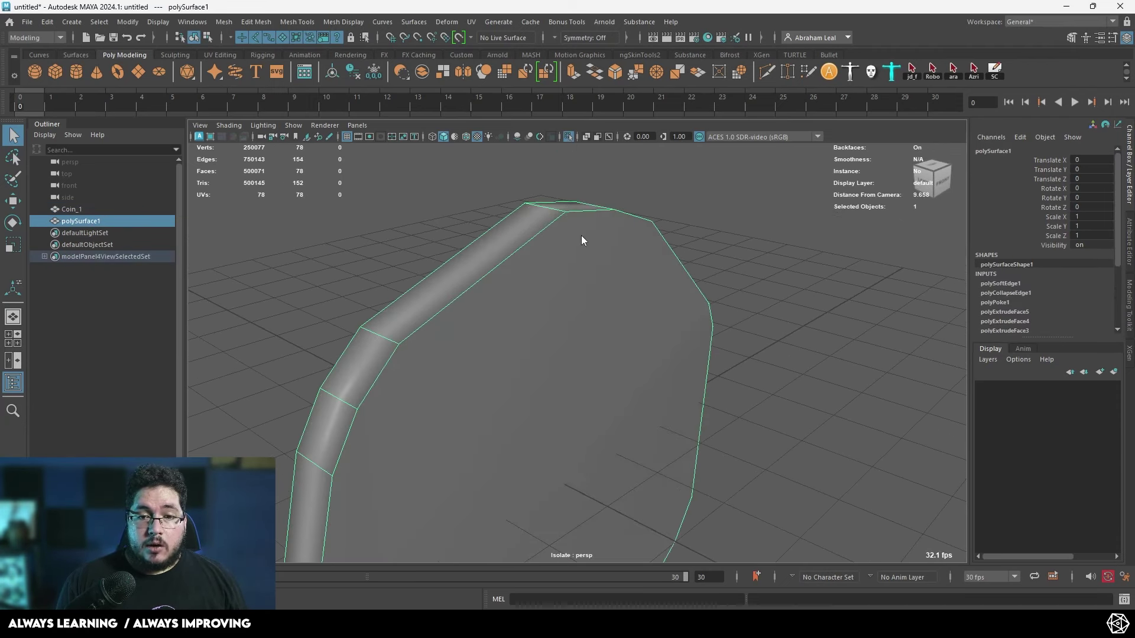
right_drag(581, 235, 596, 296)
click(599, 303)
alt+middle_drag(647, 399, 654, 347)
scroll(654, 348, up, 2)
click(568, 137)
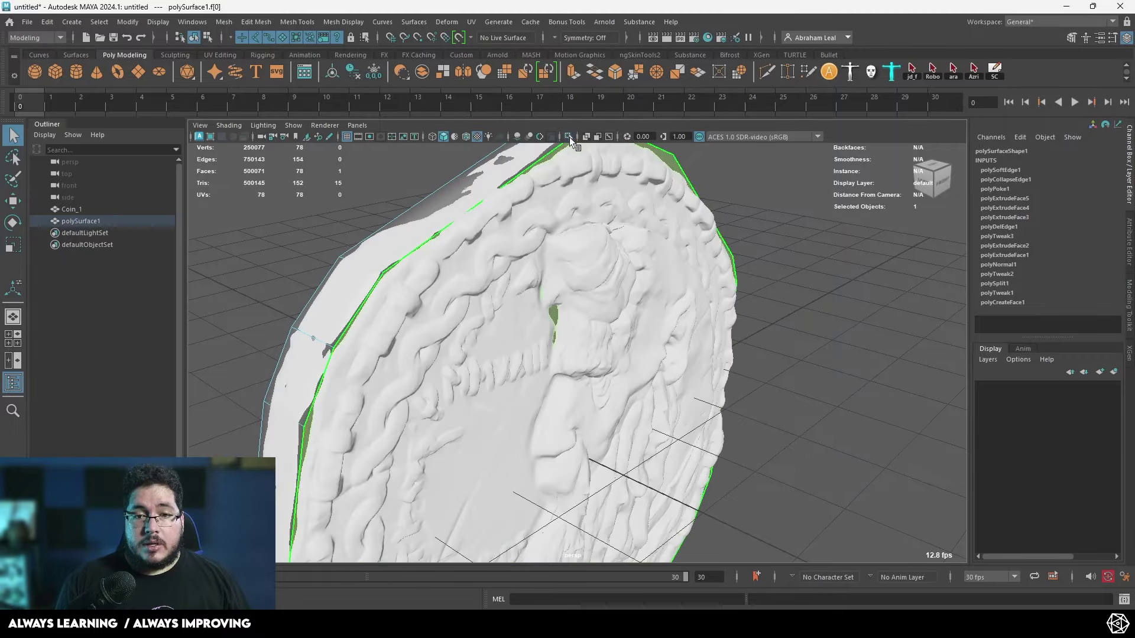
alt+drag(585, 195, 601, 247)
- Extrude the low-poly shape's front face with an offset of 0.23 and move it outward toward the relief
key(ctrl+e)
drag(733, 242, 737, 239)
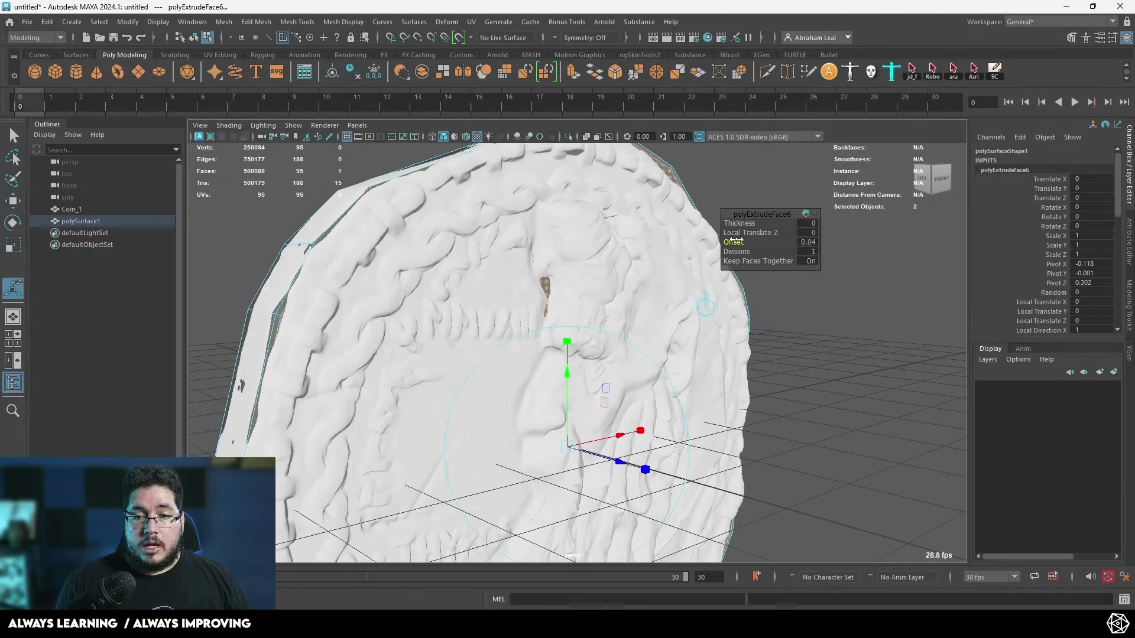
key(4)
alt+drag(674, 286, 749, 282)
drag(730, 240, 709, 243)
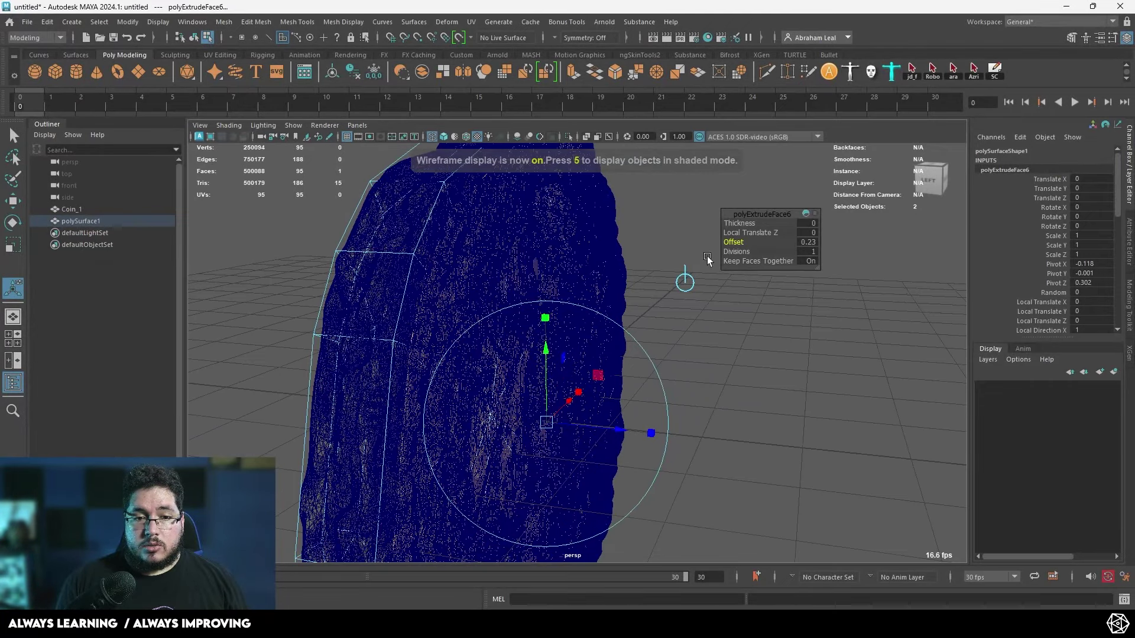
mouse_move(618, 429)
mouse_down()
mouse_move(539, 319)
mouse_move(487, 300)
mouse_move(513, 275)
mouse_move(467, 269)
mouse_move(495, 298)
mouse_up()
key(5)
drag(502, 435, 645, 436)
- Delete the extruded inner front face and return to object mode on the low-poly shape
click(836, 352)
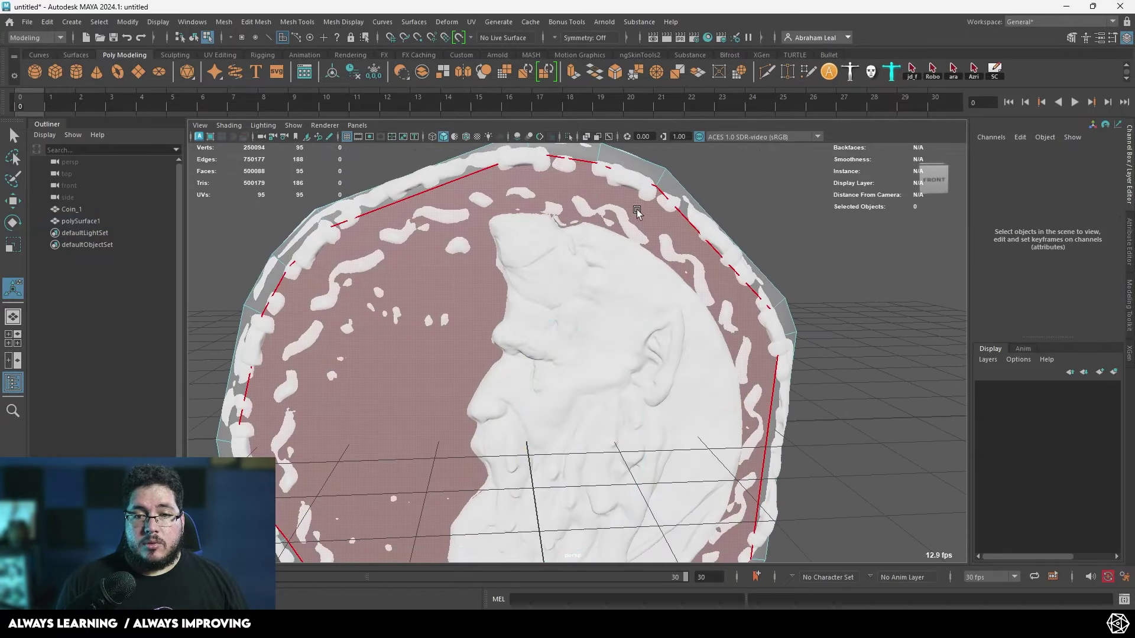
click(636, 209)
key(Delete)
right_drag(635, 194, 715, 151)
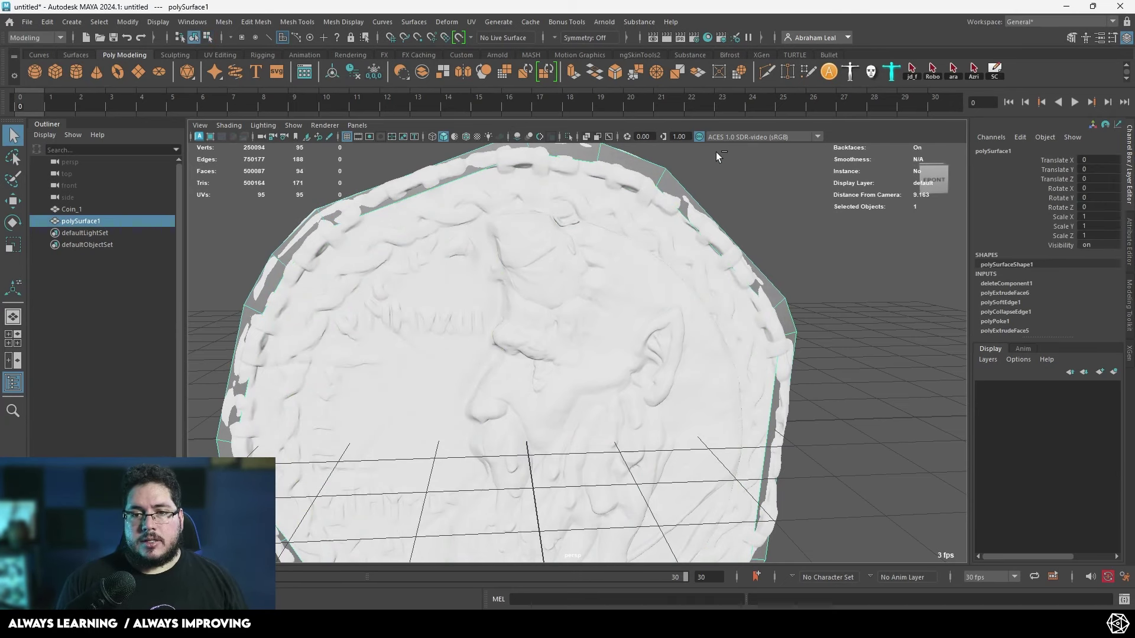
- Make the sculpted coin a live surface and Quad Draw a strip of four quads down the portrait's profile, from hairline to mouth
click(459, 38)
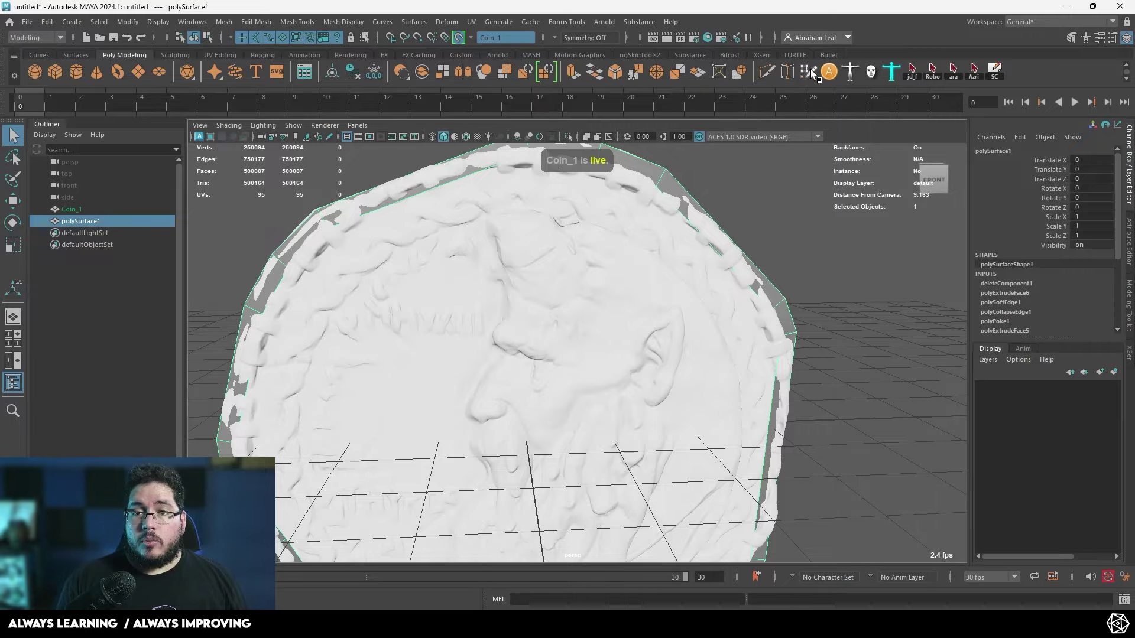
click(808, 71)
scroll(642, 317, down, 5)
alt+drag(572, 258, 573, 295)
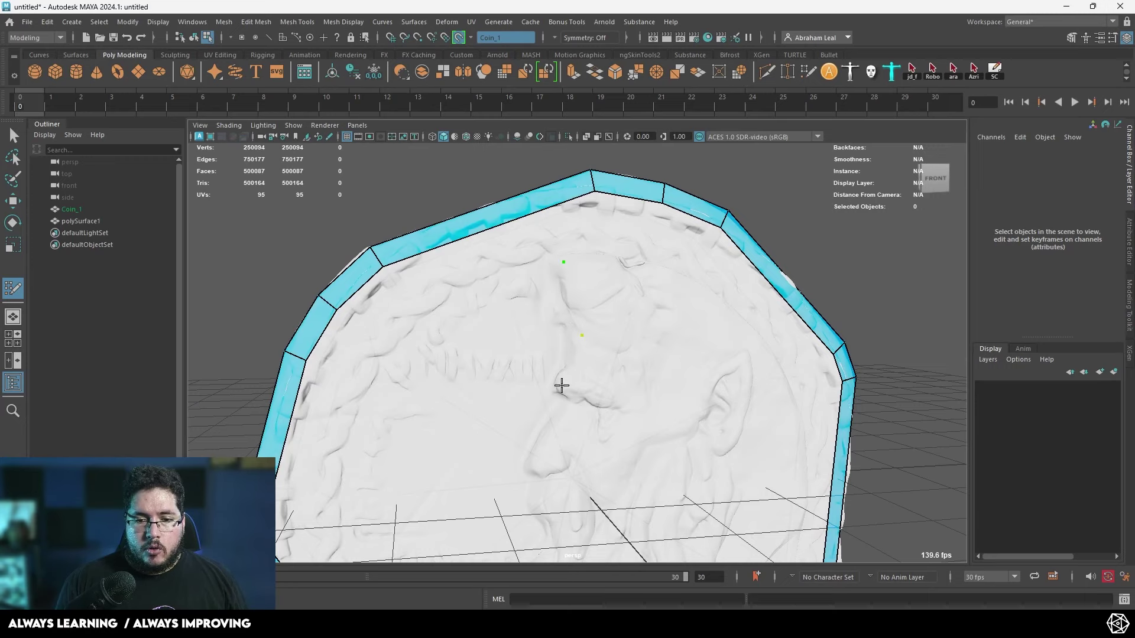
alt+drag(594, 403, 567, 350)
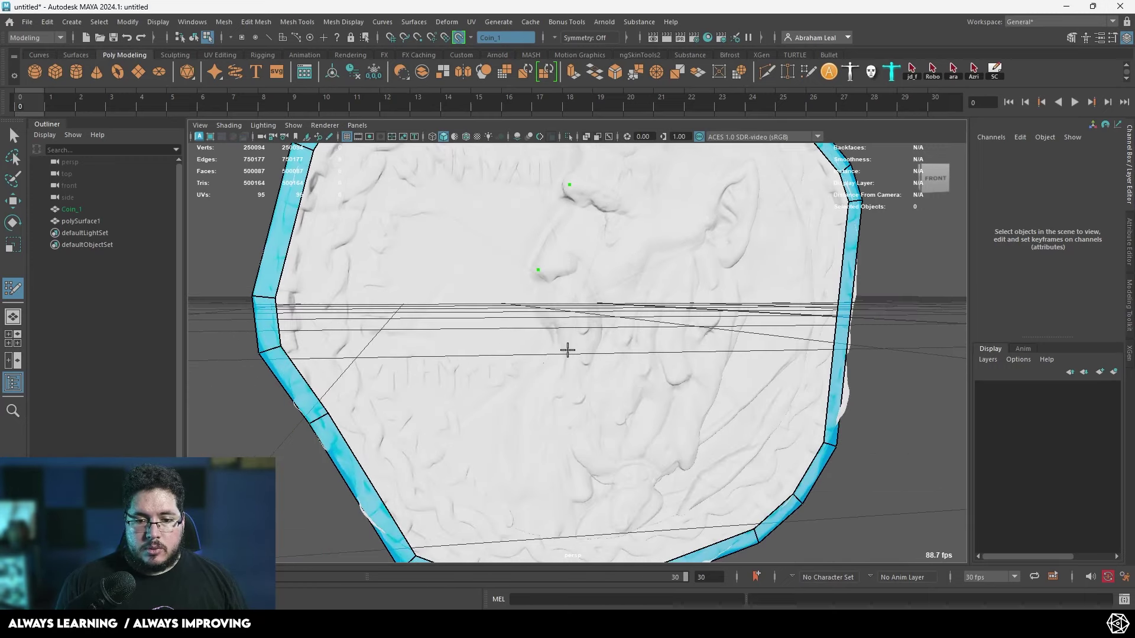
shift+click(604, 282)
mouse_move(622, 266)
alt+middle_down()
mouse_move(600, 346)
mouse_move(605, 330)
alt+middle_up()
click(605, 283)
shift+click(581, 309)
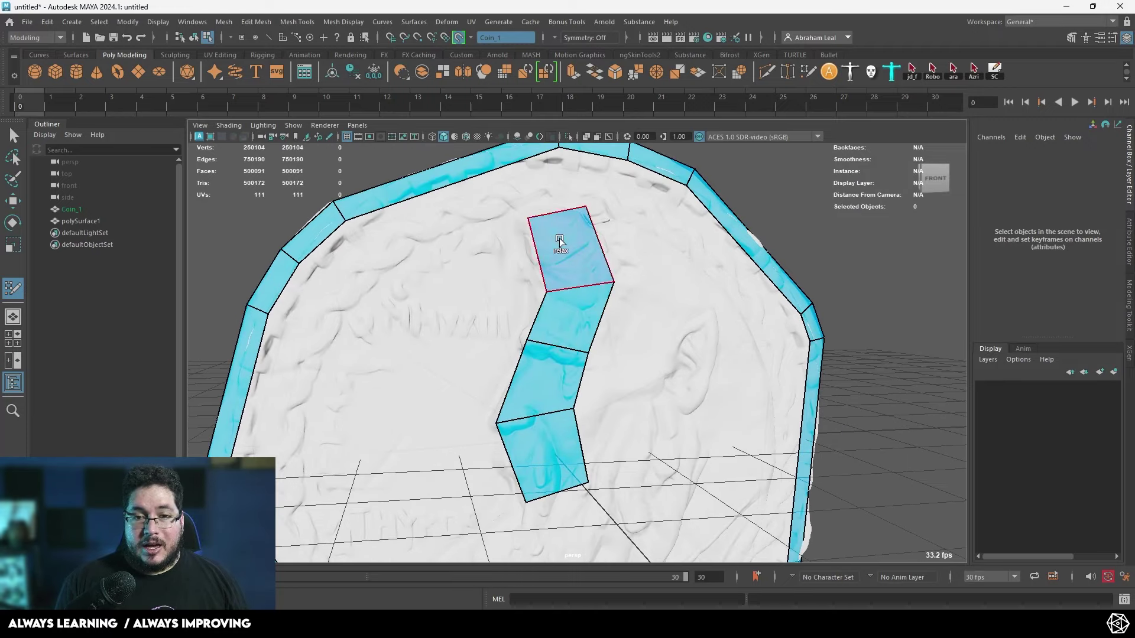
shift+click(548, 241)
- Extend the strip with two quads over the crown toward the back of the head, adjusting the corner point to the curve
mouse_move(548, 240)
alt+mouse_down()
mouse_move(628, 292)
mouse_move(550, 317)
mouse_move(611, 321)
alt+mouse_up()
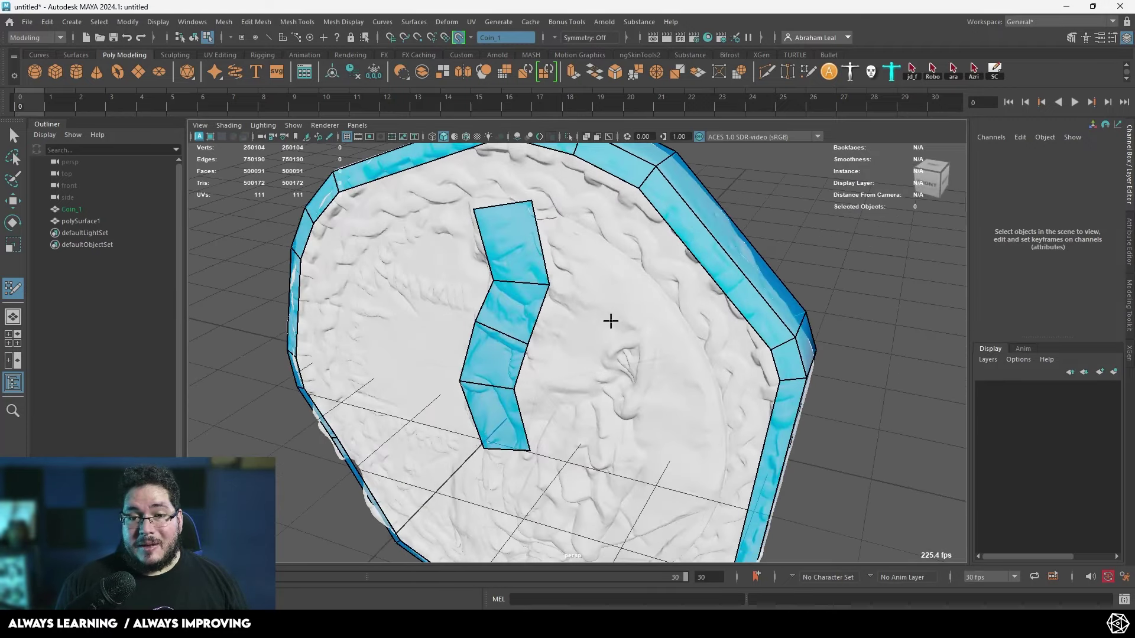
click(627, 268)
shift+click(580, 256)
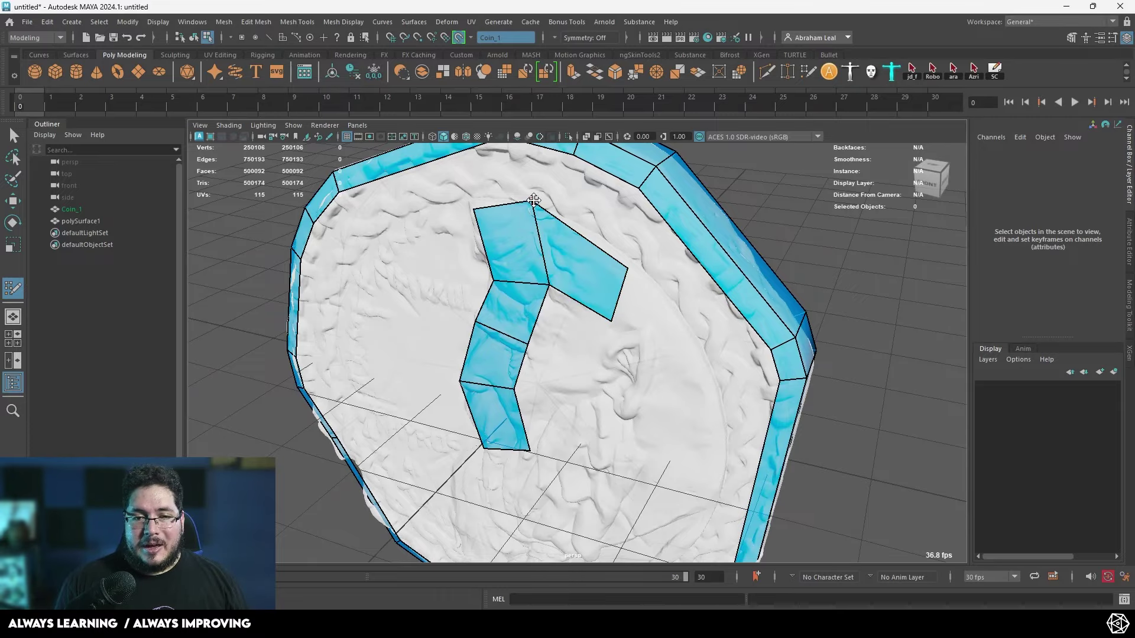
alt+drag(533, 211, 656, 266)
alt+middle_drag(656, 266, 582, 220)
alt+drag(567, 221, 614, 309)
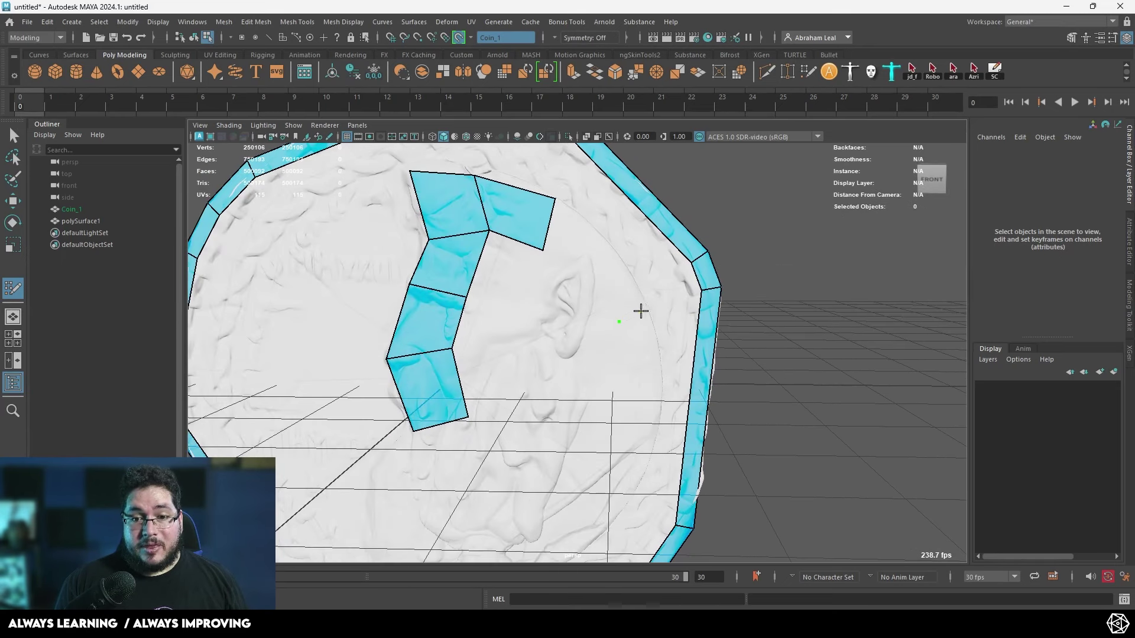
shift+click(591, 253)
drag(555, 199, 598, 225)
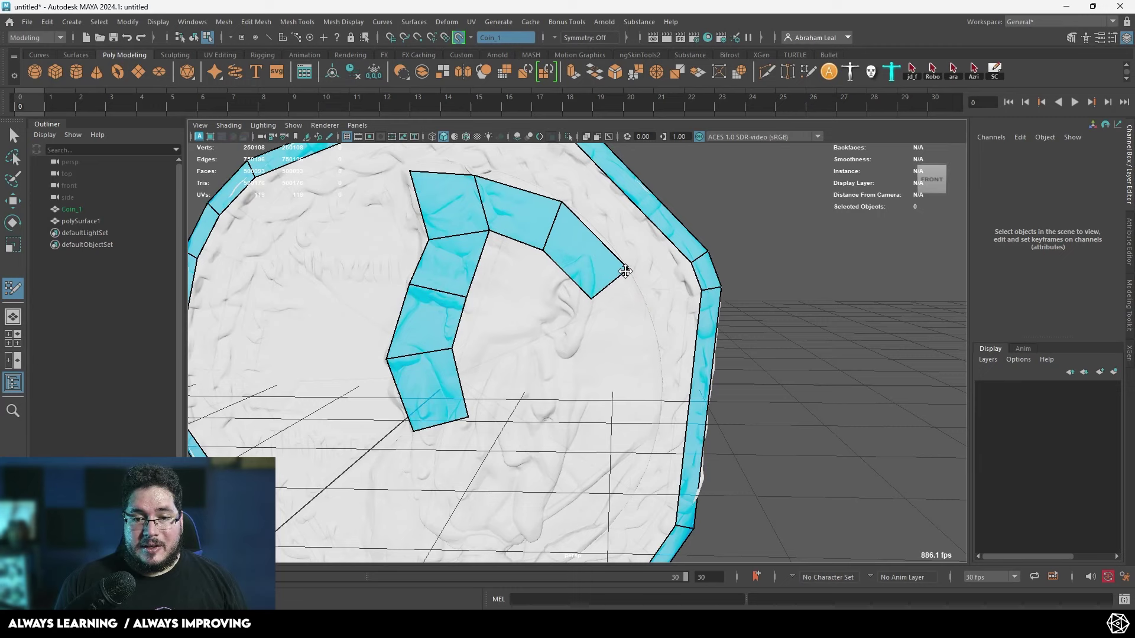
- Continue the Quad Draw strip behind the ear and down the back of the neck toward the portrait's base
alt+drag(625, 272, 646, 307)
shift+click(610, 292)
shift+click(642, 338)
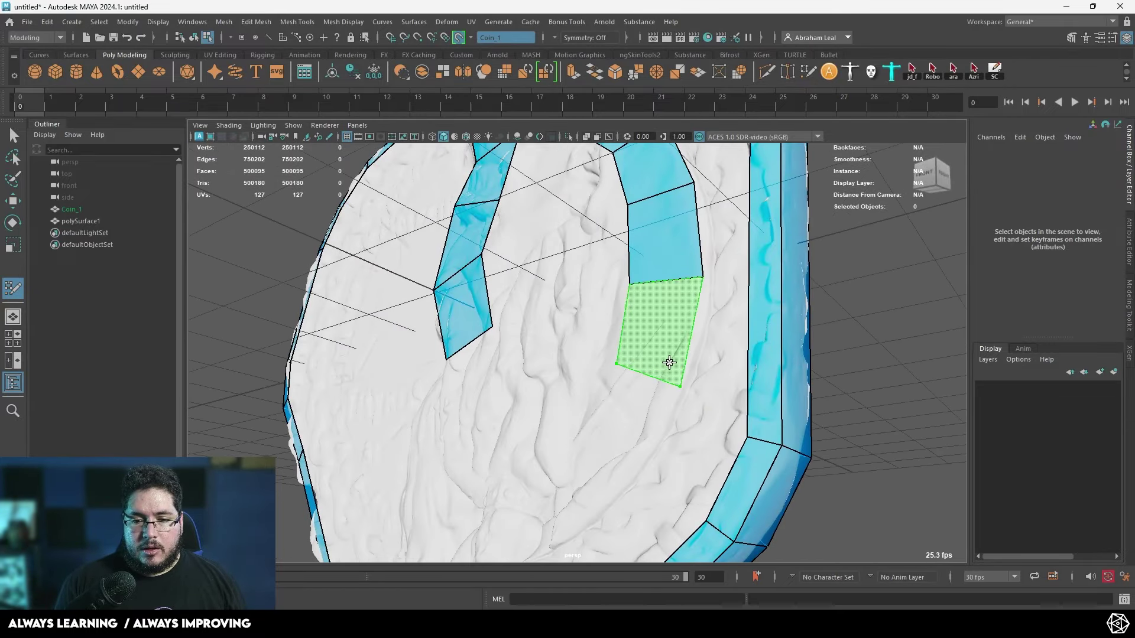
shift+click(670, 362)
mouse_move(671, 362)
alt+mouse_down()
mouse_move(679, 286)
mouse_move(608, 349)
mouse_move(644, 369)
mouse_move(619, 398)
alt+mouse_up()
shift+click(663, 350)
shift+click(610, 386)
alt+drag(586, 337, 570, 361)
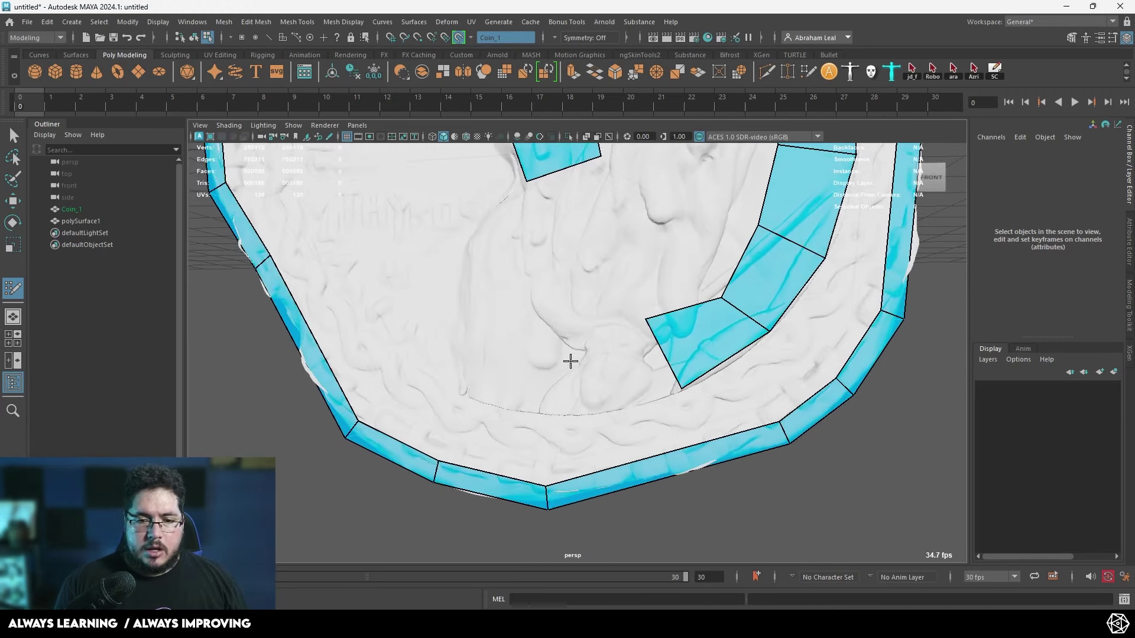
- Draw quads across the base of the neck and up its front to the chin, closing the strip into a loop
click(554, 319)
shift+click(580, 378)
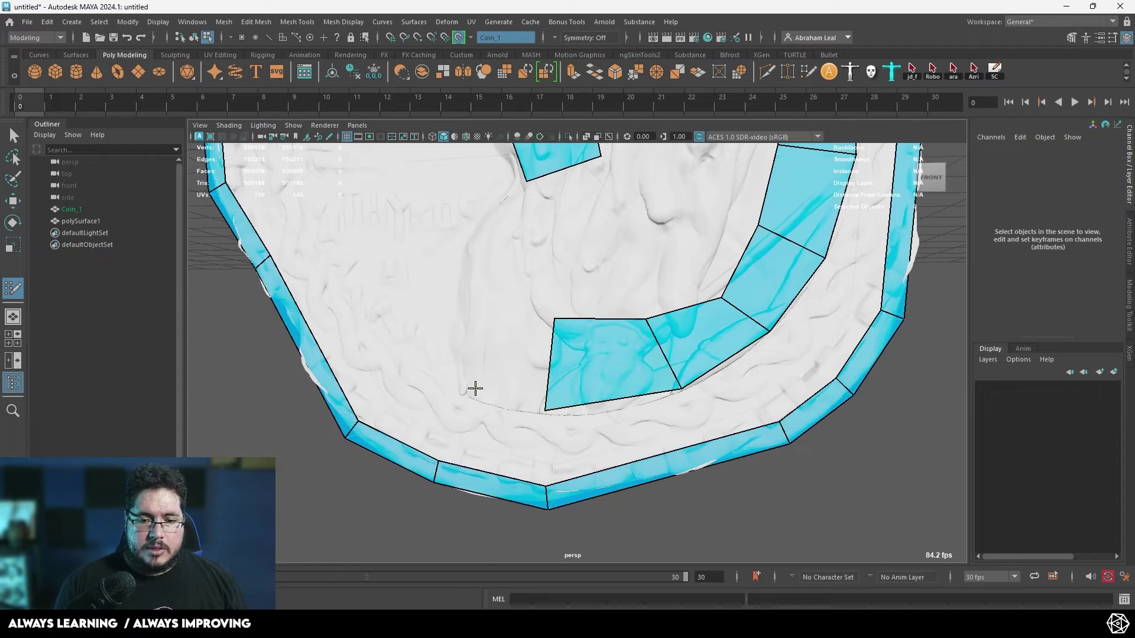
click(474, 297)
shift+click(512, 327)
alt+middle_drag(512, 326, 585, 319)
alt+drag(586, 320, 628, 329)
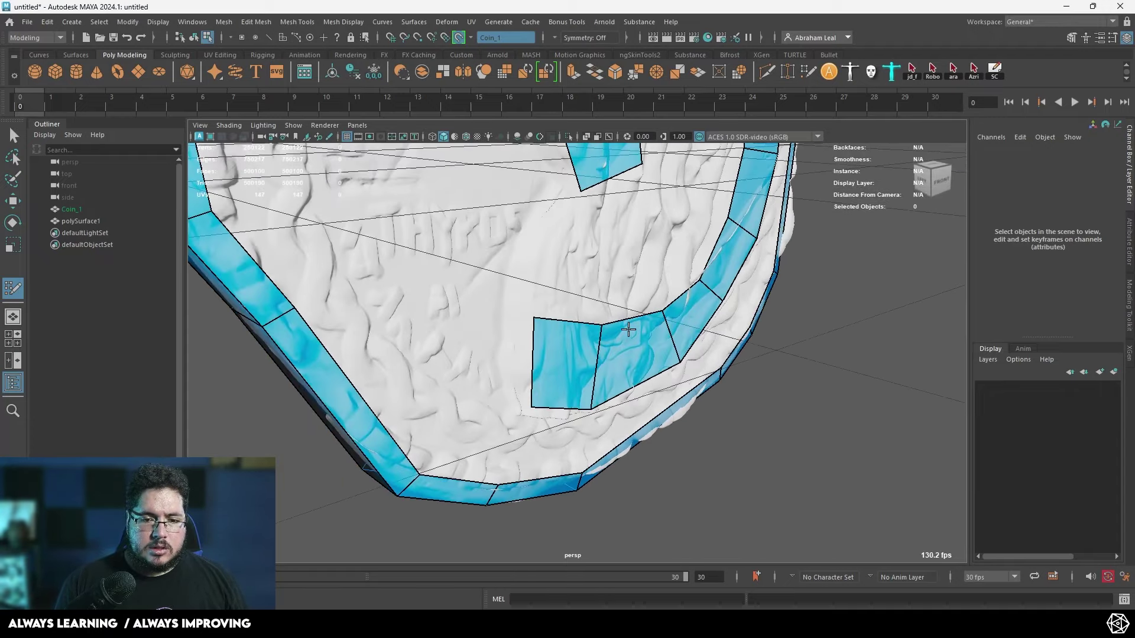
alt+middle_drag(552, 266, 556, 327)
click(607, 315)
shift+click(585, 349)
shift+click(611, 279)
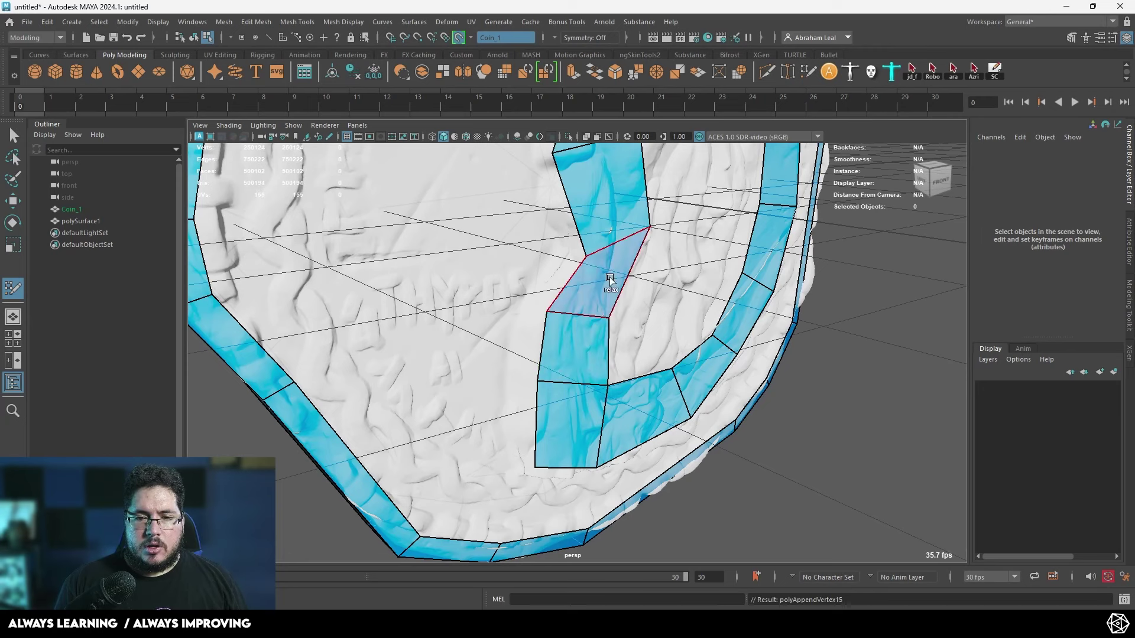
- Add narrow side quads along the nose, brow and forehead to step the profile down to the coin's background
alt+middle_drag(559, 171, 571, 319)
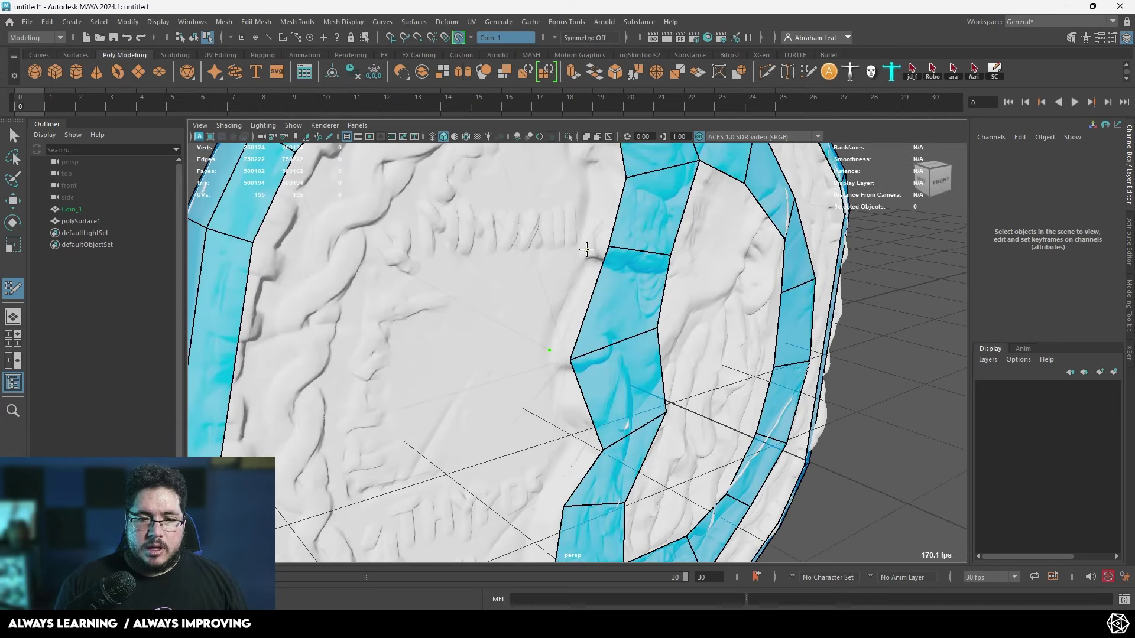
shift+click(579, 292)
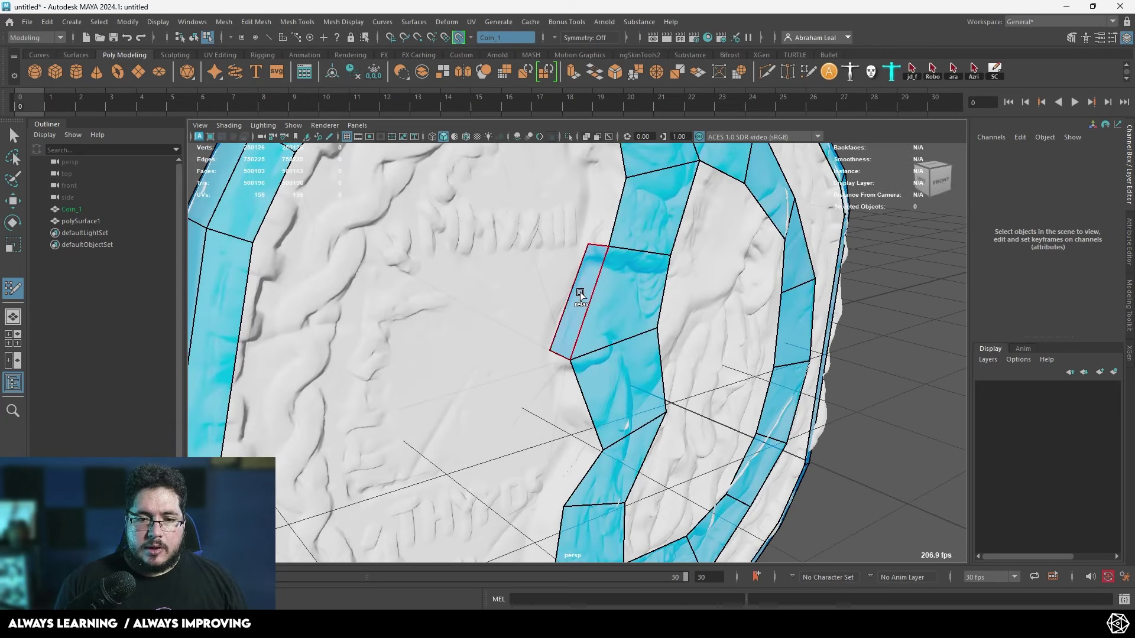
alt+drag(579, 293, 577, 321)
shift+click(590, 318)
alt+middle_drag(590, 289, 593, 358)
click(560, 281)
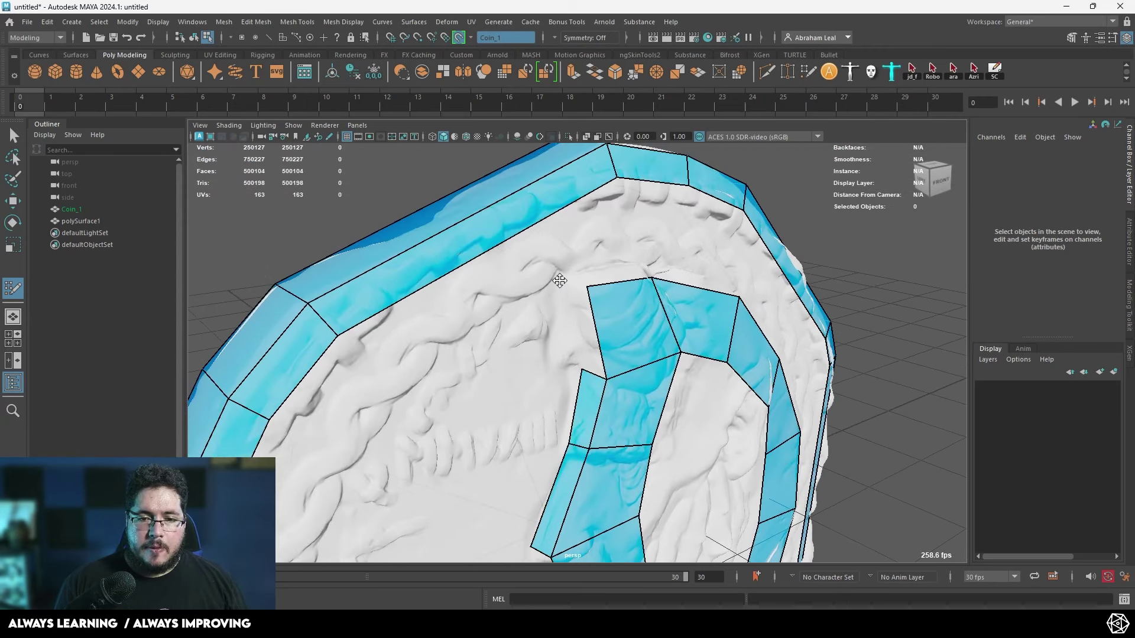
shift+click(584, 322)
alt+drag(608, 326, 617, 385)
click(642, 301)
shift+click(606, 315)
key(ctrl+z)
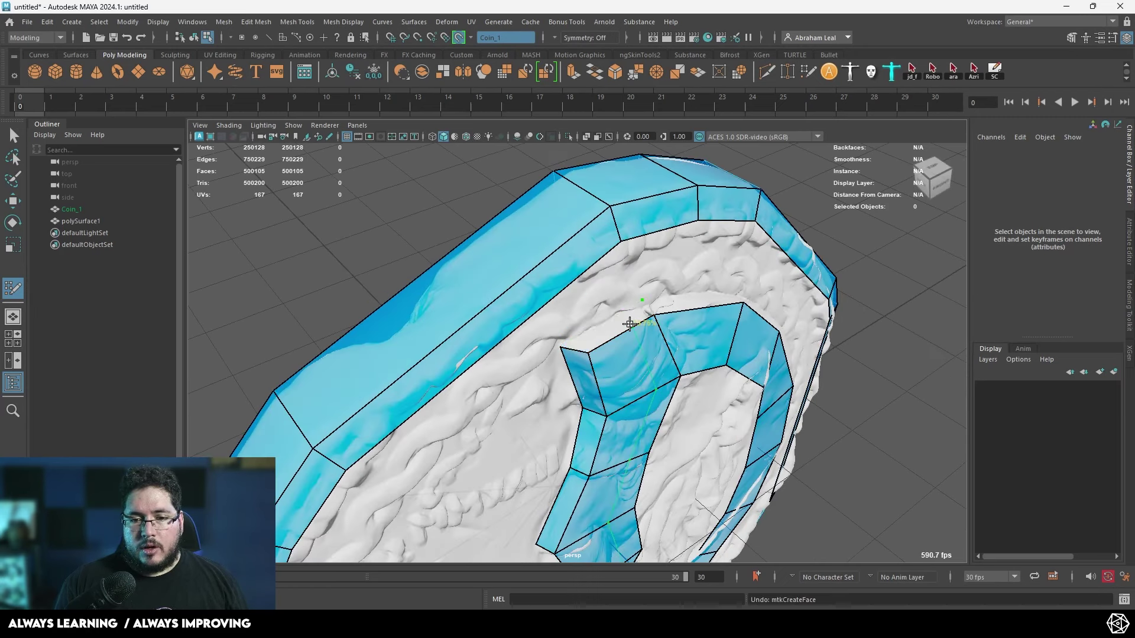
- Examine the outer edge of the head strip and review the Quad Draw tool settings
mouse_move(620, 321)
alt+mouse_down()
mouse_move(617, 355)
mouse_move(652, 376)
mouse_move(611, 382)
mouse_move(541, 352)
alt+mouse_up()
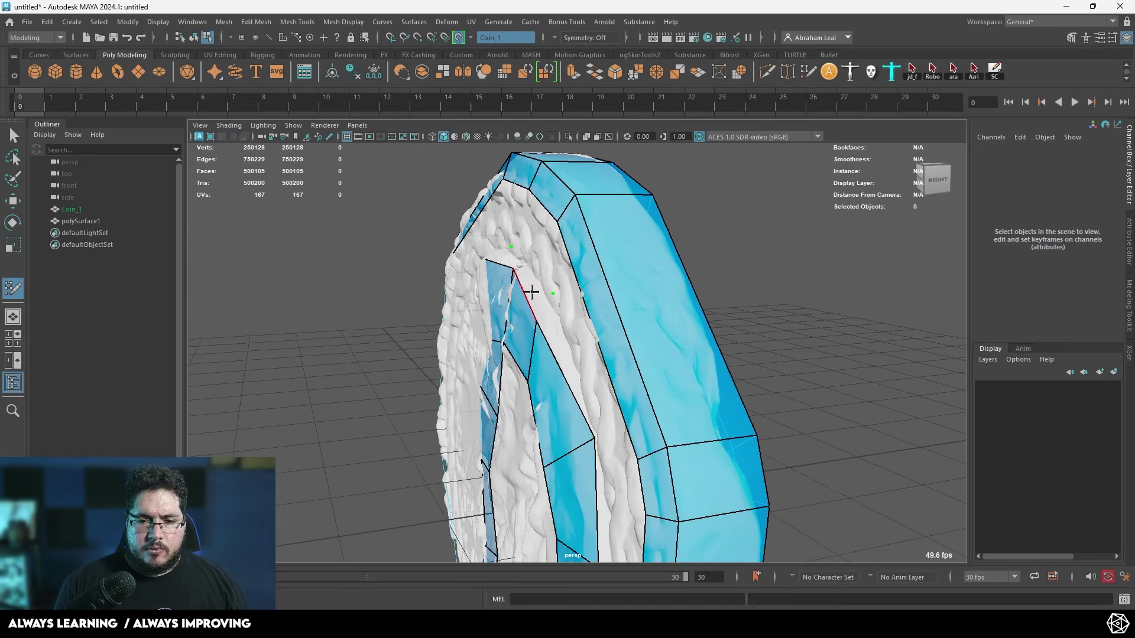
alt+drag(532, 292, 503, 263)
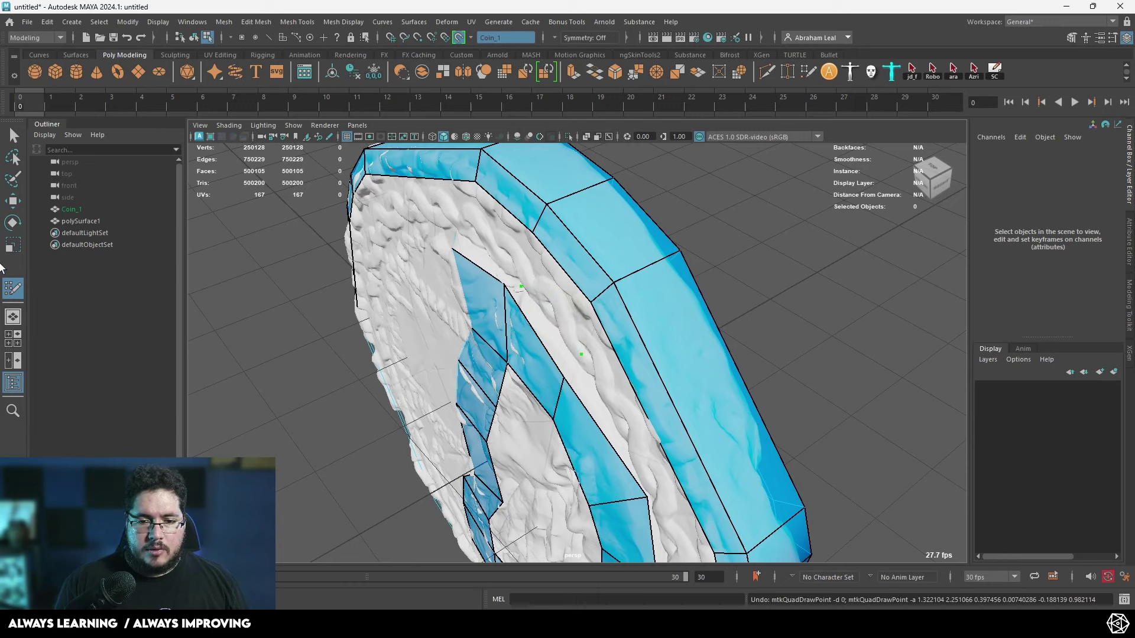
double_click(12, 289)
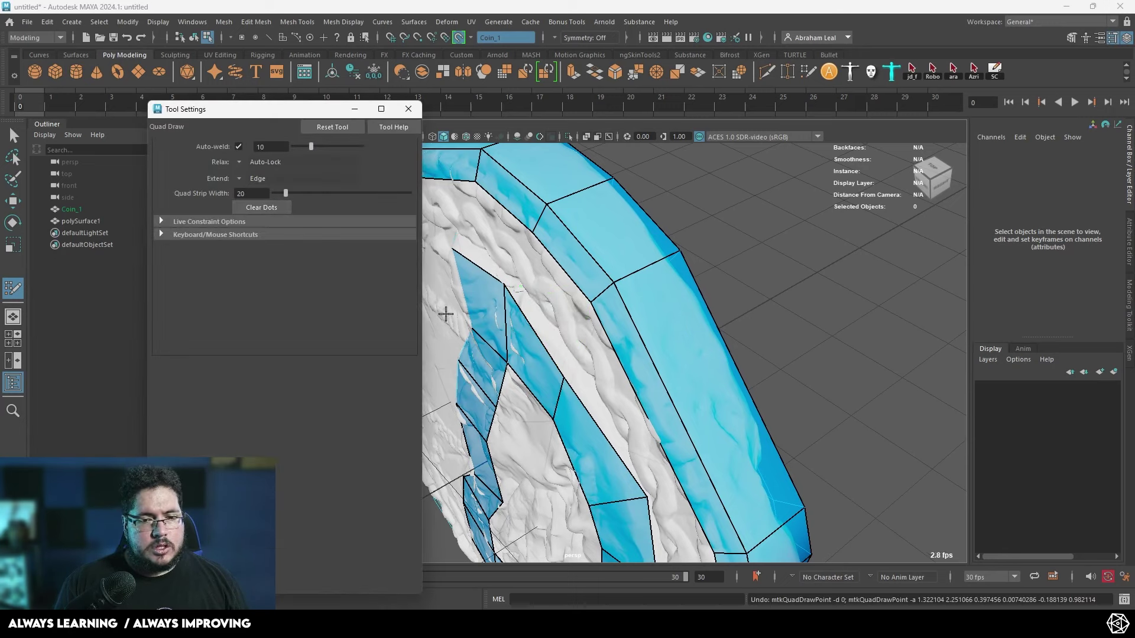
click(417, 115)
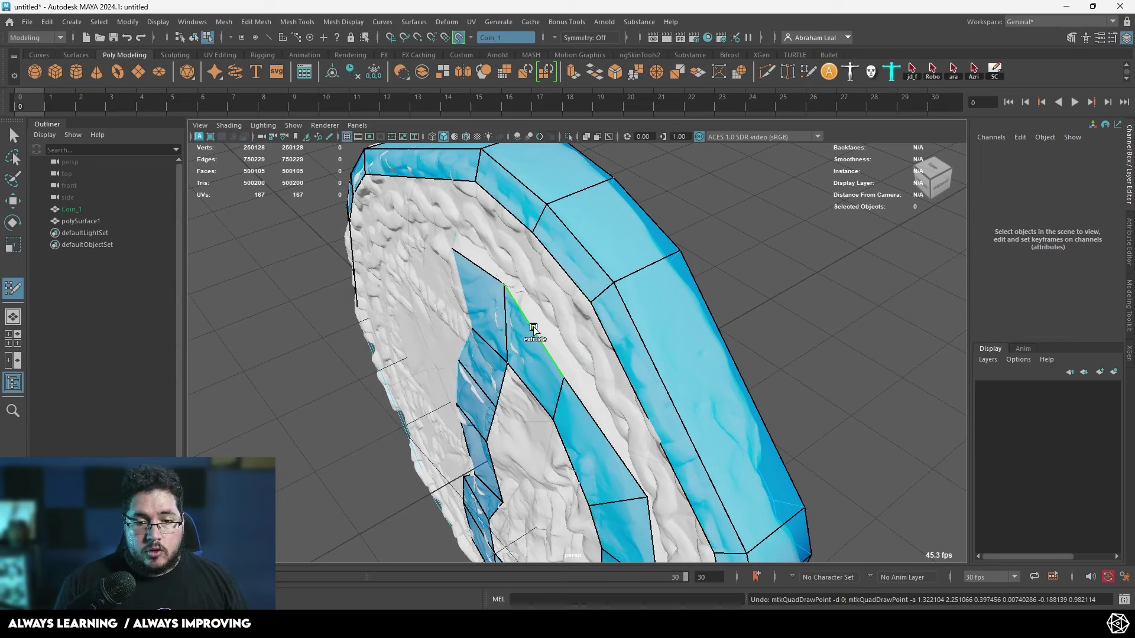
- Add narrow side quads along the outer edge of the strip, from the crown down the back of the head
drag(534, 328, 551, 324)
alt+middle_drag(616, 390, 579, 279)
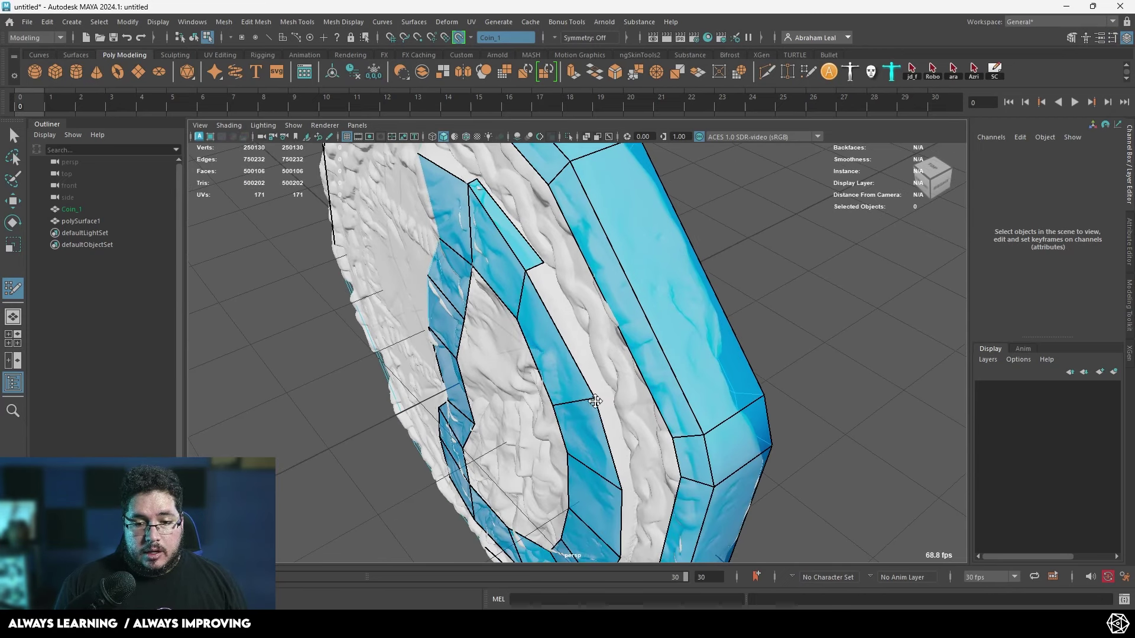
shift+click(584, 353)
alt+middle_drag(585, 354, 552, 227)
click(606, 370)
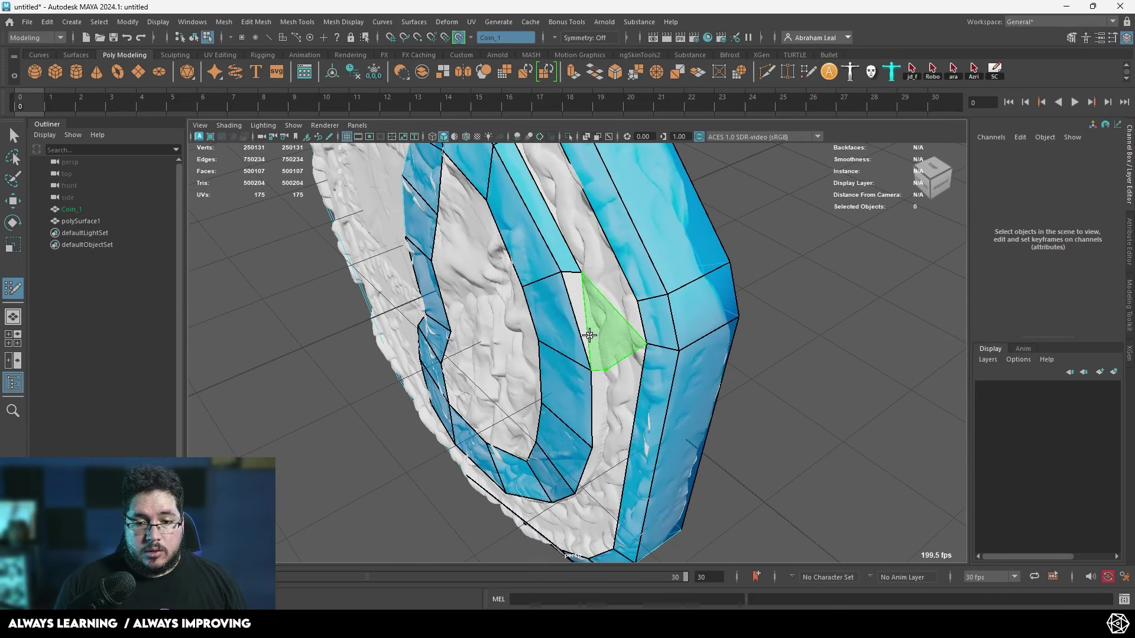
shift+click(585, 322)
mouse_move(590, 435)
alt+mouse_down()
mouse_move(592, 375)
mouse_move(577, 401)
alt+mouse_up()
shift+click(584, 366)
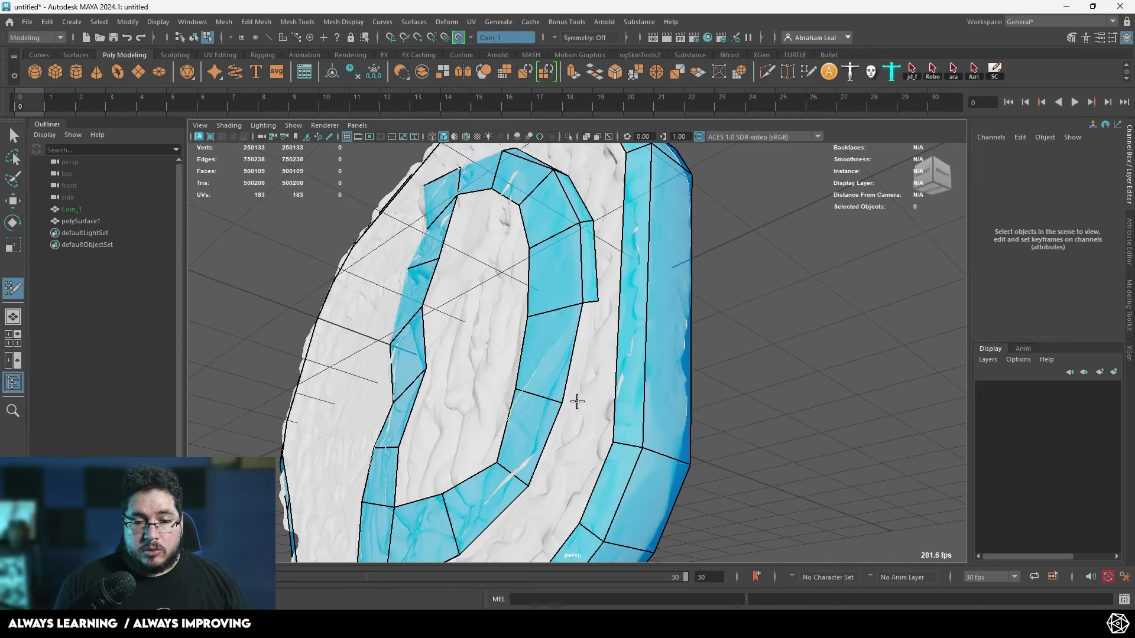
shift+click(579, 346)
- Continue the narrow side quads around the nape and along the base of the neck
mouse_move(579, 346)
alt+mouse_down()
mouse_move(587, 337)
mouse_move(530, 436)
alt+mouse_up()
shift+click(570, 374)
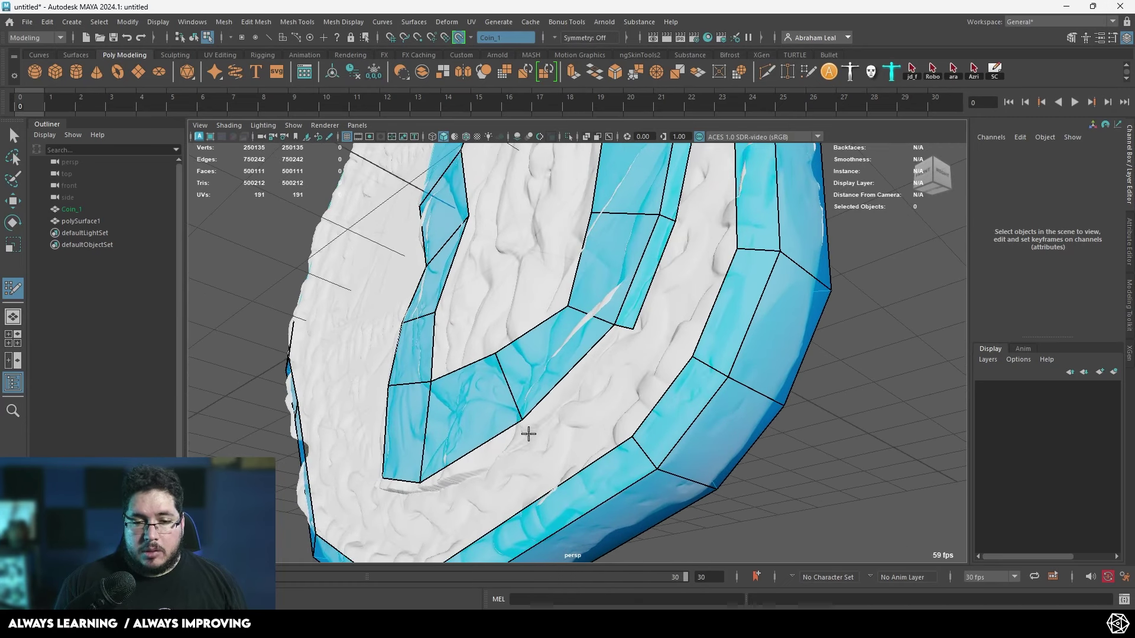
shift+click(570, 373)
mouse_move(570, 373)
alt+mouse_down()
mouse_move(550, 402)
mouse_move(421, 468)
alt+mouse_up()
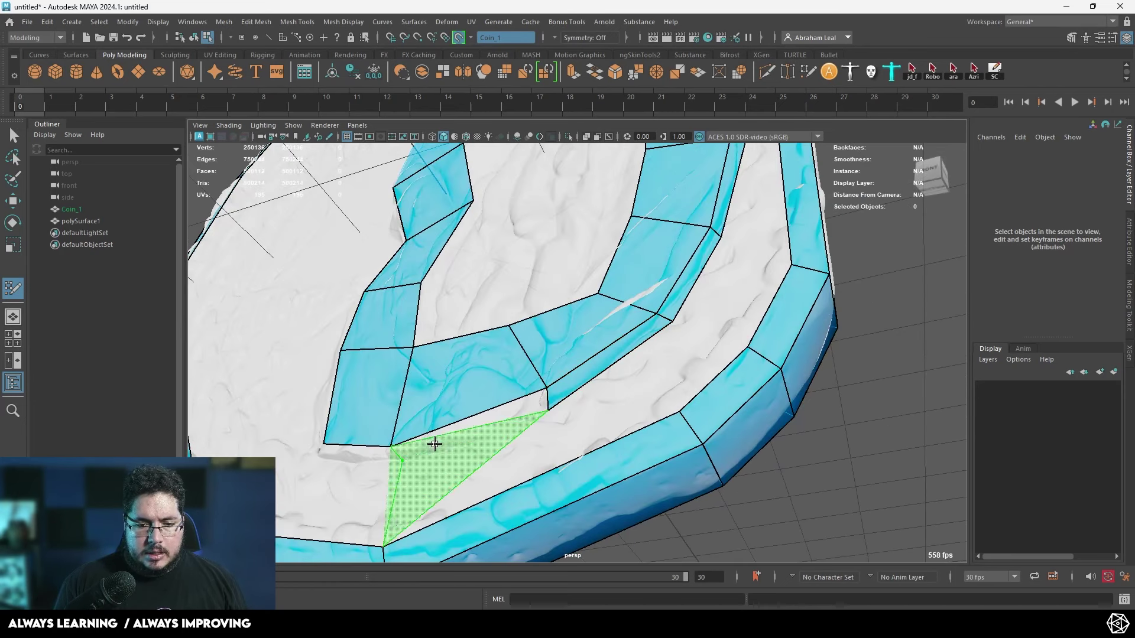
shift+click(461, 431)
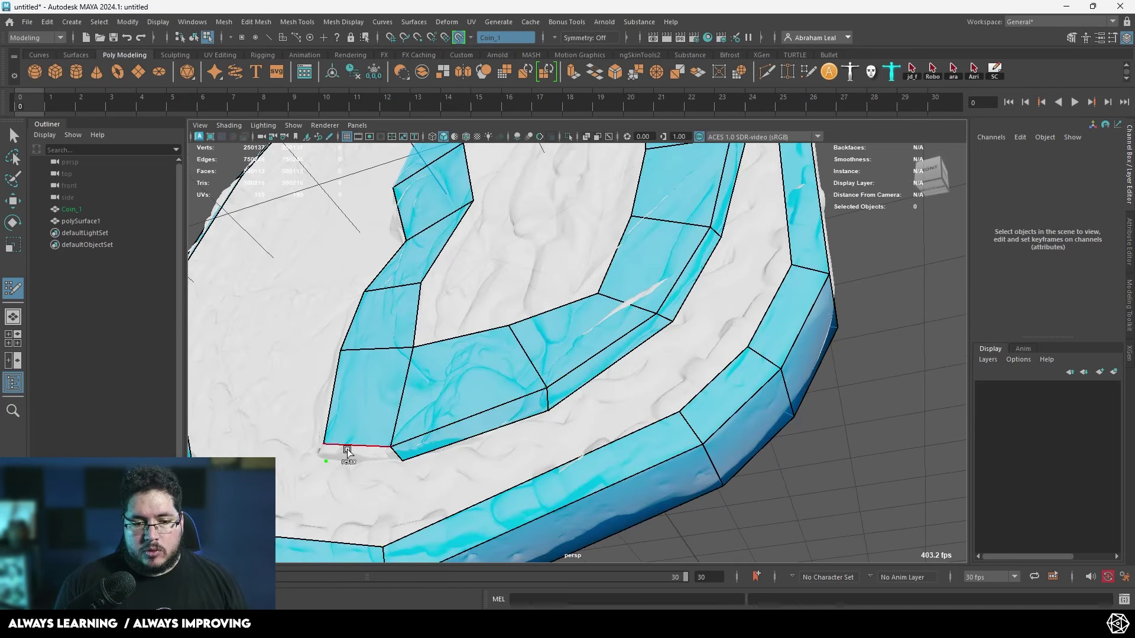
- Add side quads around the front of the neck and under the chin up to the existing ones at the nose
mouse_move(284, 458)
alt+mouse_down()
mouse_move(418, 486)
mouse_move(619, 447)
alt+mouse_up()
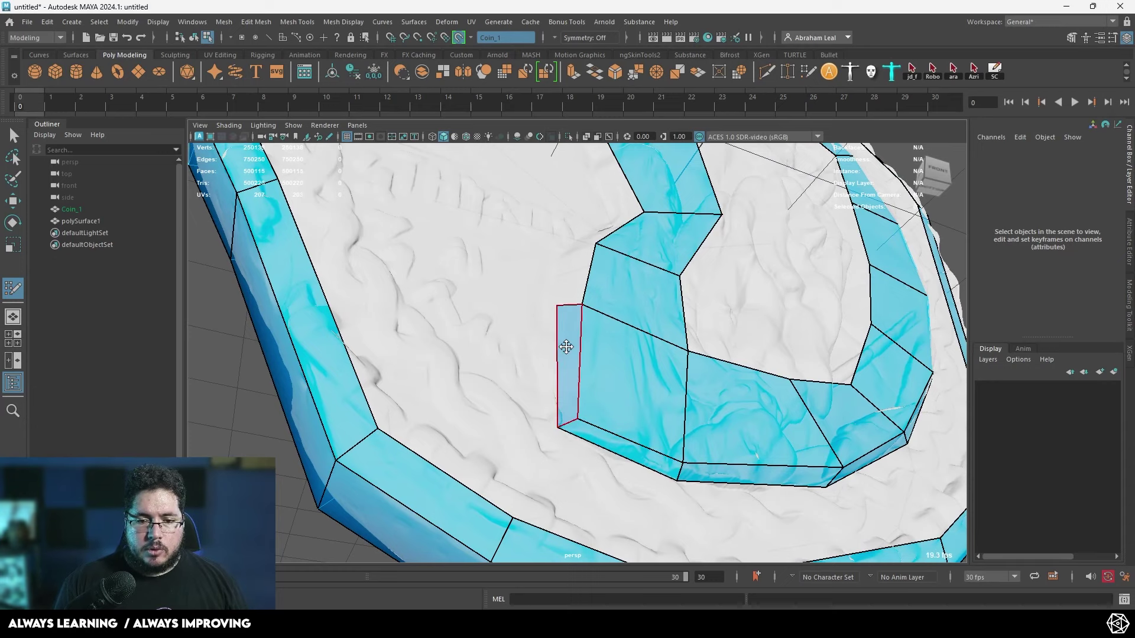
alt+drag(566, 347, 582, 408)
shift+click(556, 376)
alt+drag(588, 321, 589, 333)
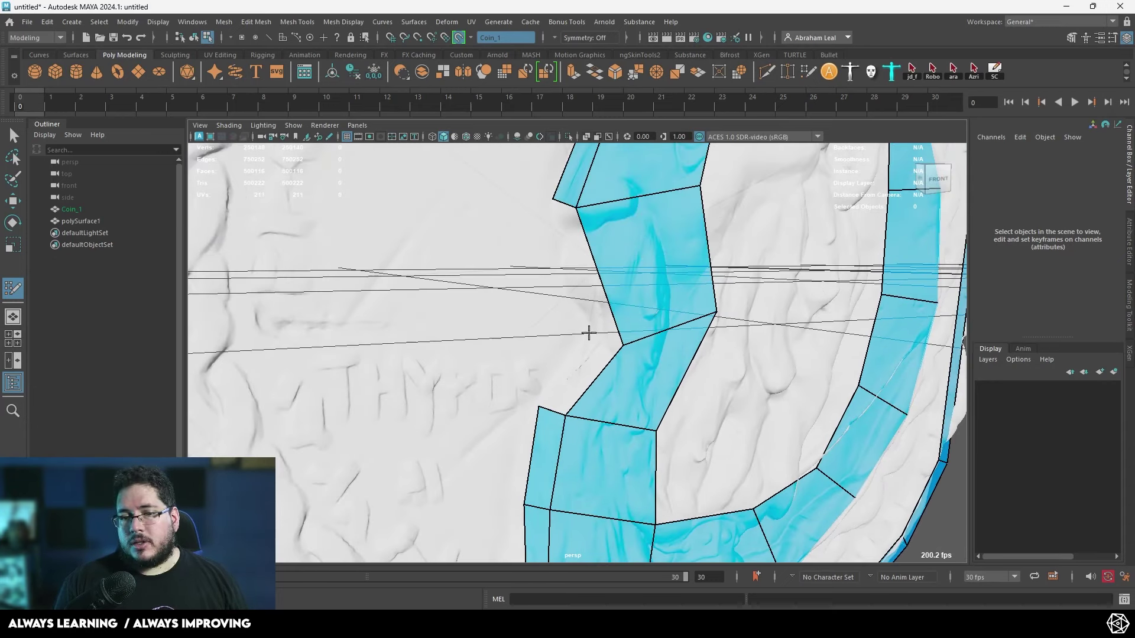
shift+click(597, 356)
shift+click(580, 269)
- Fill the open interior of the portrait's quad loop with faces over the ear, cheek, jaw and neck
scroll(626, 299, down, 5)
mouse_move(625, 299)
alt+mouse_down()
mouse_move(611, 335)
mouse_move(582, 321)
alt+mouse_up()
shift+click(594, 249)
shift+click(653, 290)
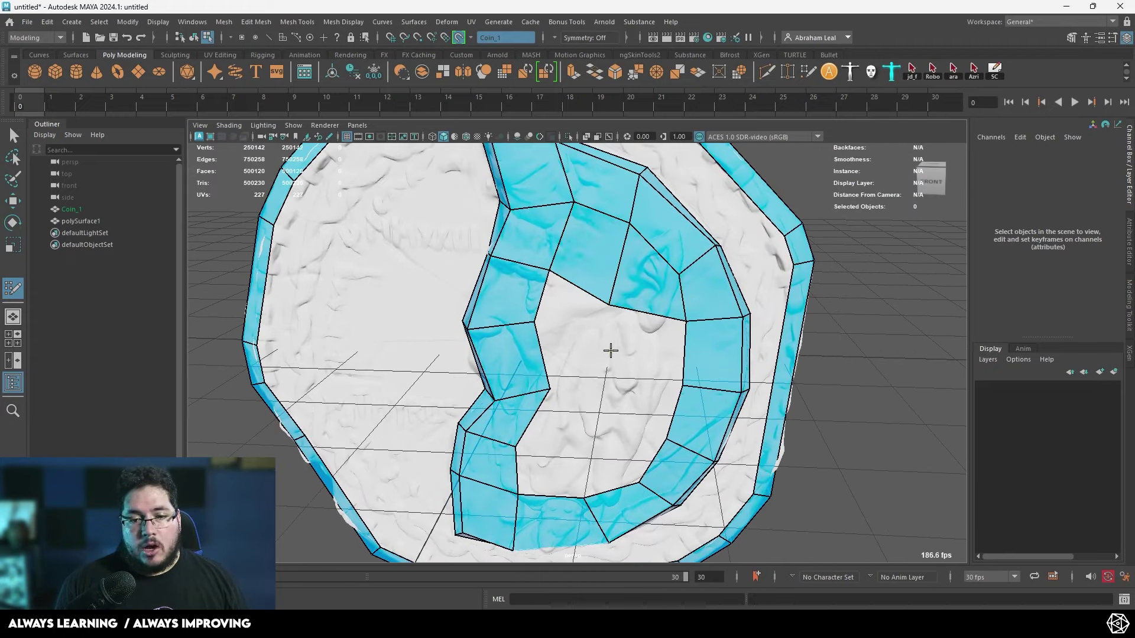
shift+click(566, 318)
shift+click(650, 349)
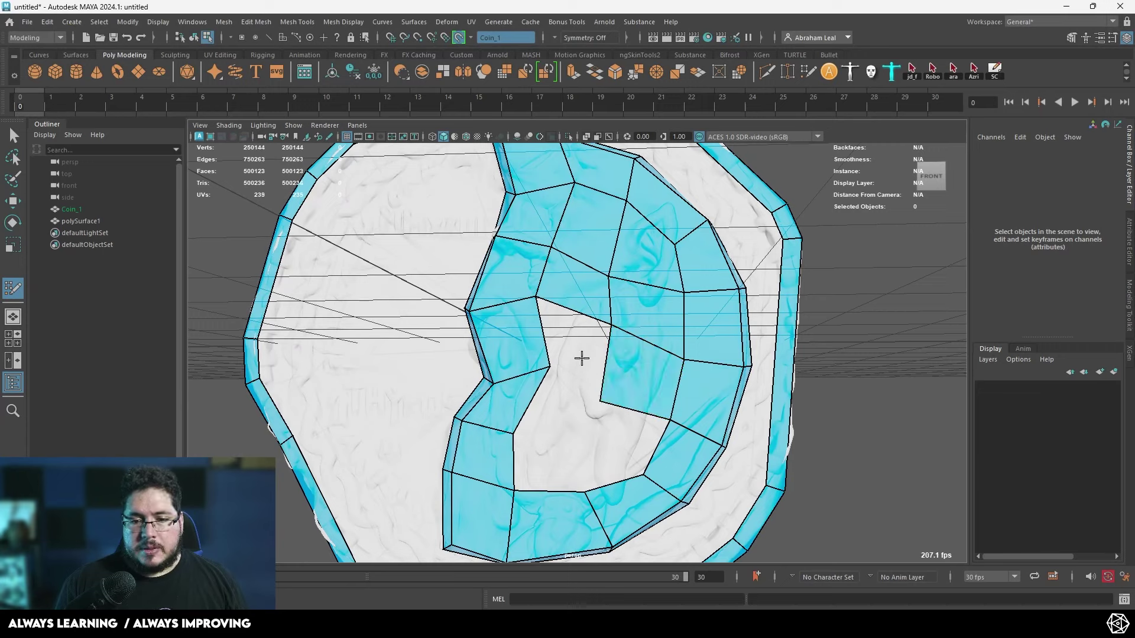
shift+click(557, 422)
shift+click(549, 472)
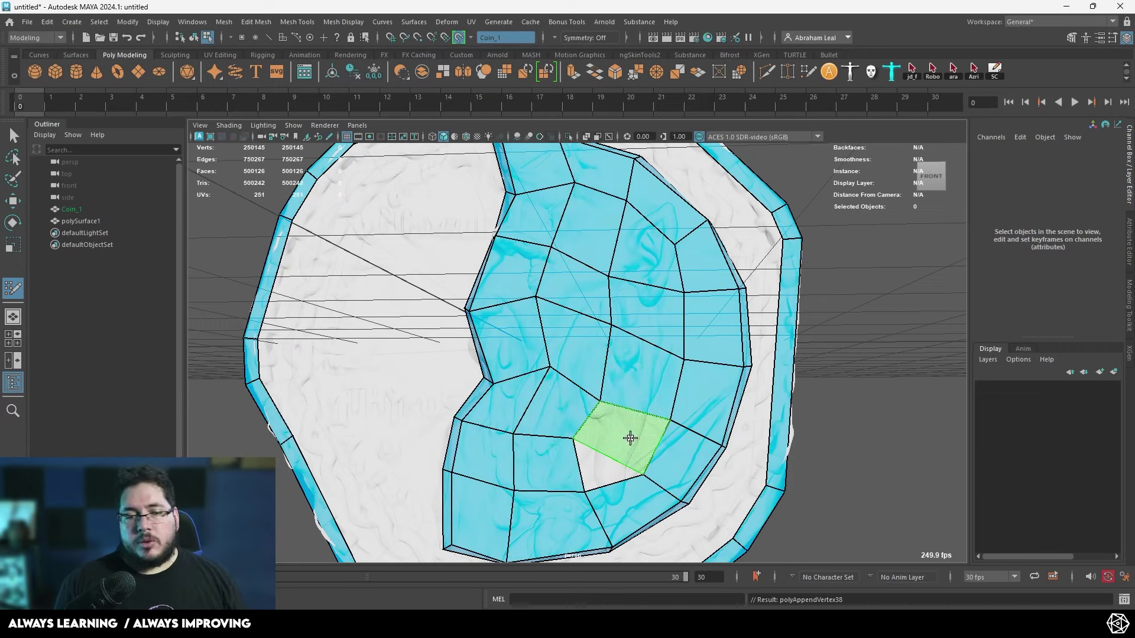
- Fill the missing narrow side face along the top of the forehead
alt+middle_drag(704, 301, 676, 400)
scroll(677, 400, up, 1)
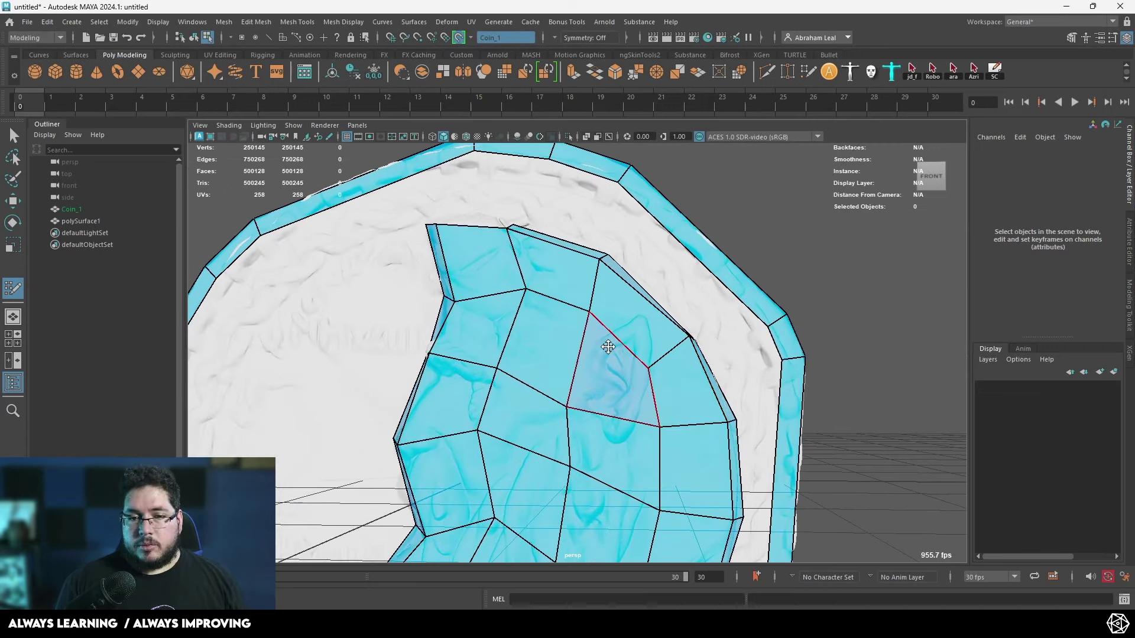
alt+drag(608, 347, 611, 453)
scroll(390, 380, up, 3)
shift+click(384, 369)
alt+middle_drag(396, 344, 464, 357)
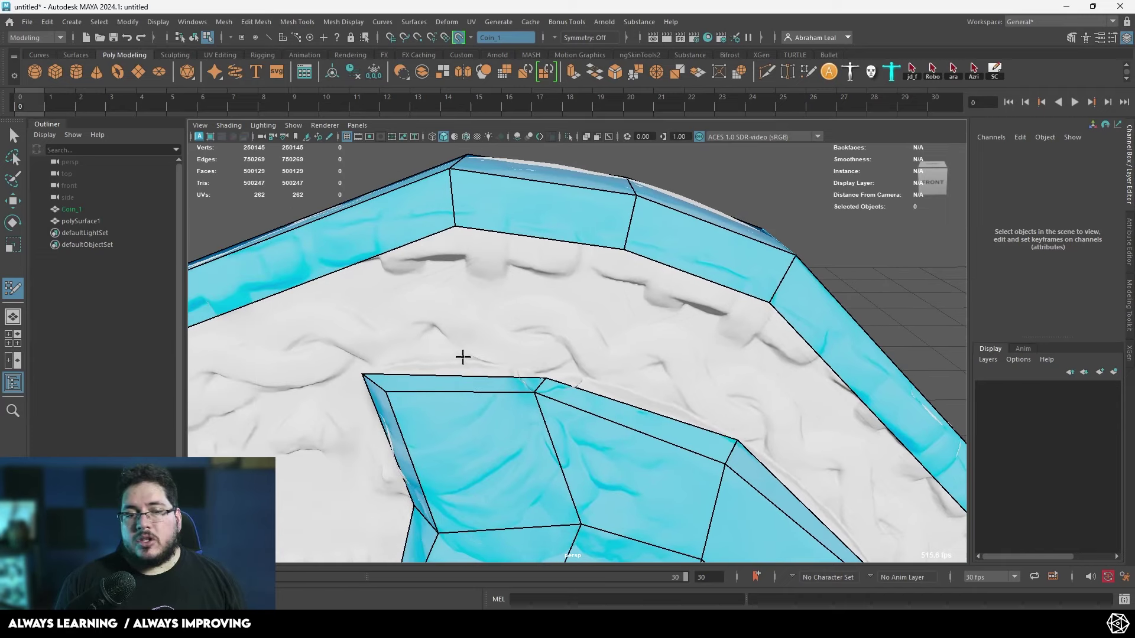
- Fill the gap between the top and back of the portrait's head and the coin's rim with Quad Draw faces
shift+click(484, 316)
shift+click(664, 353)
alt+middle_drag(751, 436, 668, 377)
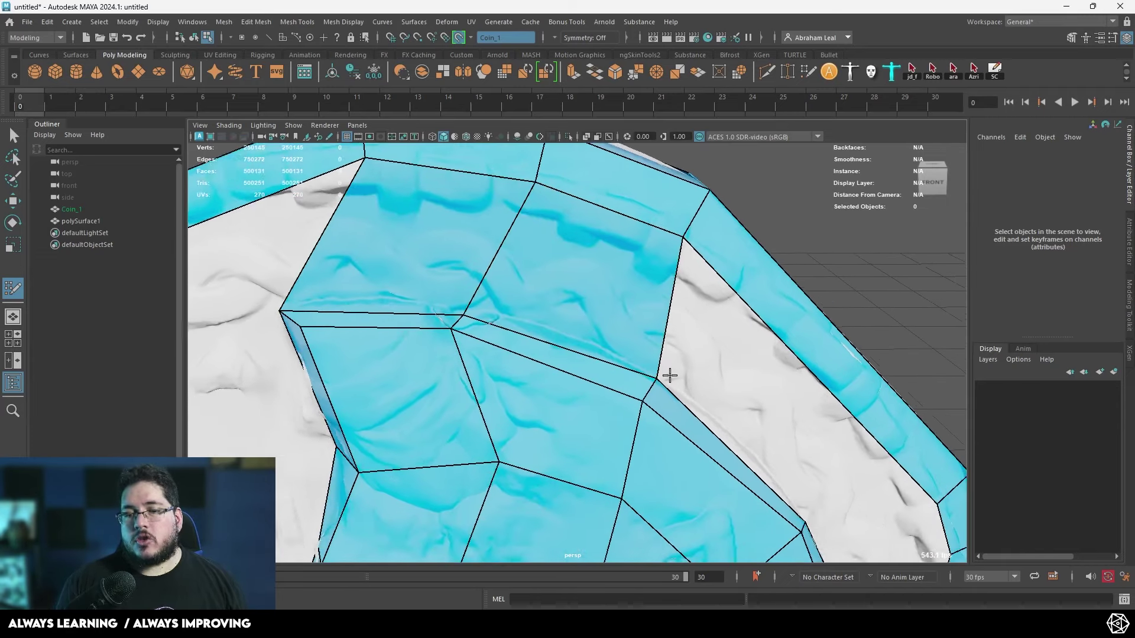
scroll(669, 377, down, 2)
mouse_move(694, 390)
alt+mouse_down()
mouse_move(656, 402)
mouse_move(635, 393)
alt+mouse_up()
alt+middle_drag(636, 393, 578, 301)
shift+click(571, 277)
shift+click(666, 448)
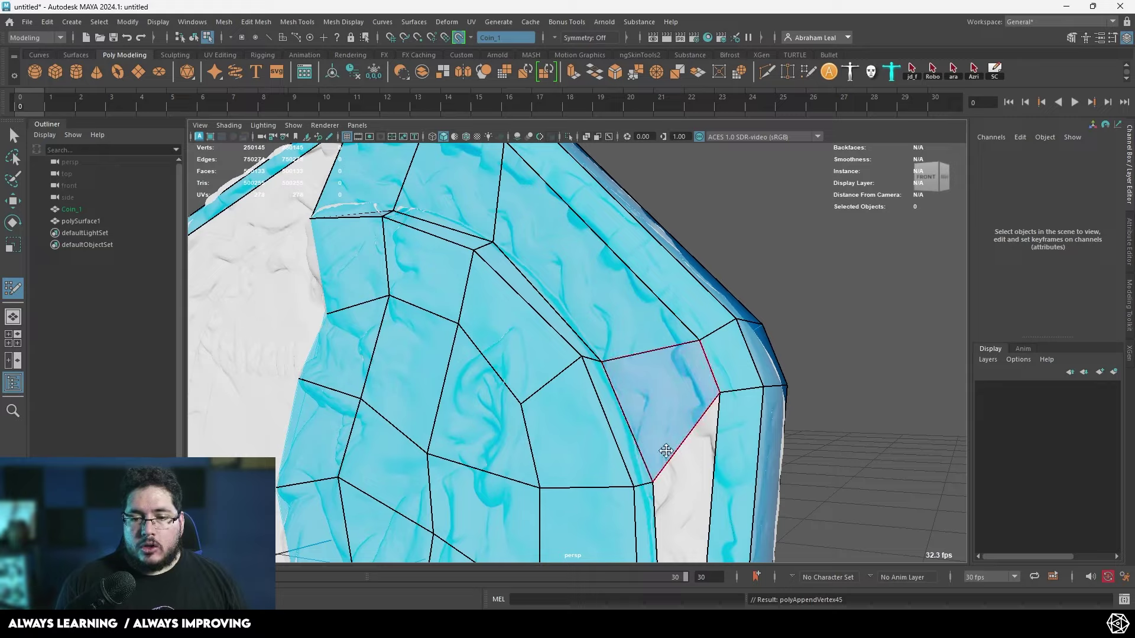
- Continue bridging the portrait to the rim with faces around the lower back of the neck
alt+middle_drag(666, 451, 629, 378)
mouse_move(628, 378)
alt+mouse_down()
mouse_move(605, 320)
mouse_move(530, 355)
mouse_move(547, 398)
alt+mouse_up()
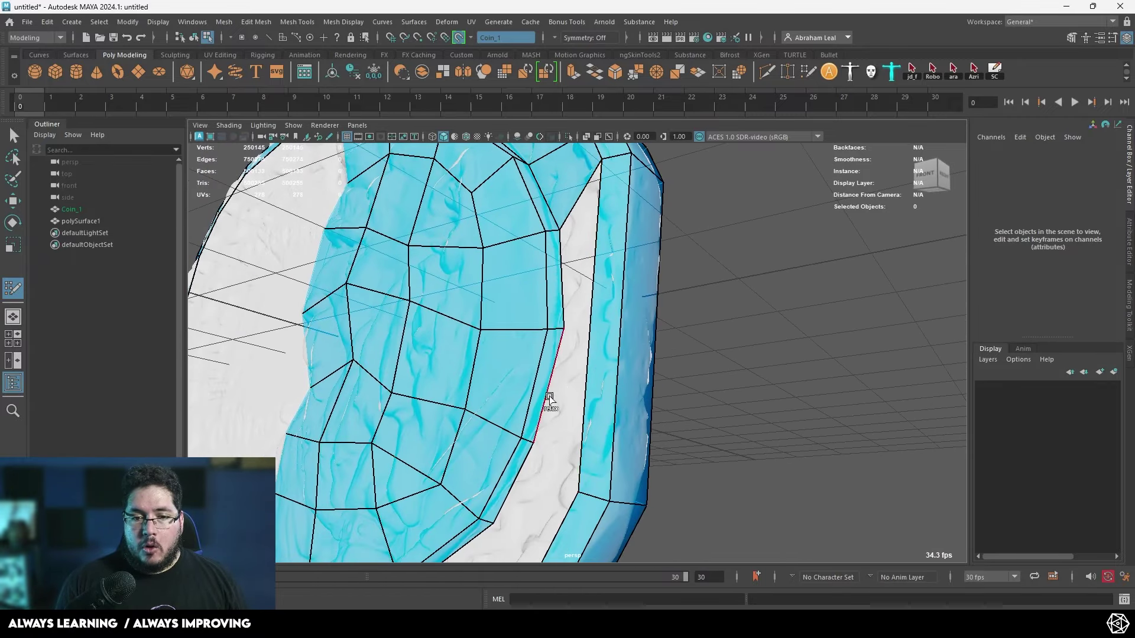
mouse_move(554, 449)
alt+mouse_down()
mouse_move(580, 373)
mouse_move(578, 413)
mouse_move(573, 375)
mouse_move(505, 398)
mouse_move(618, 374)
mouse_move(642, 359)
alt+mouse_up()
shift+click(522, 408)
alt+middle_drag(641, 358, 632, 366)
alt+drag(632, 365, 615, 428)
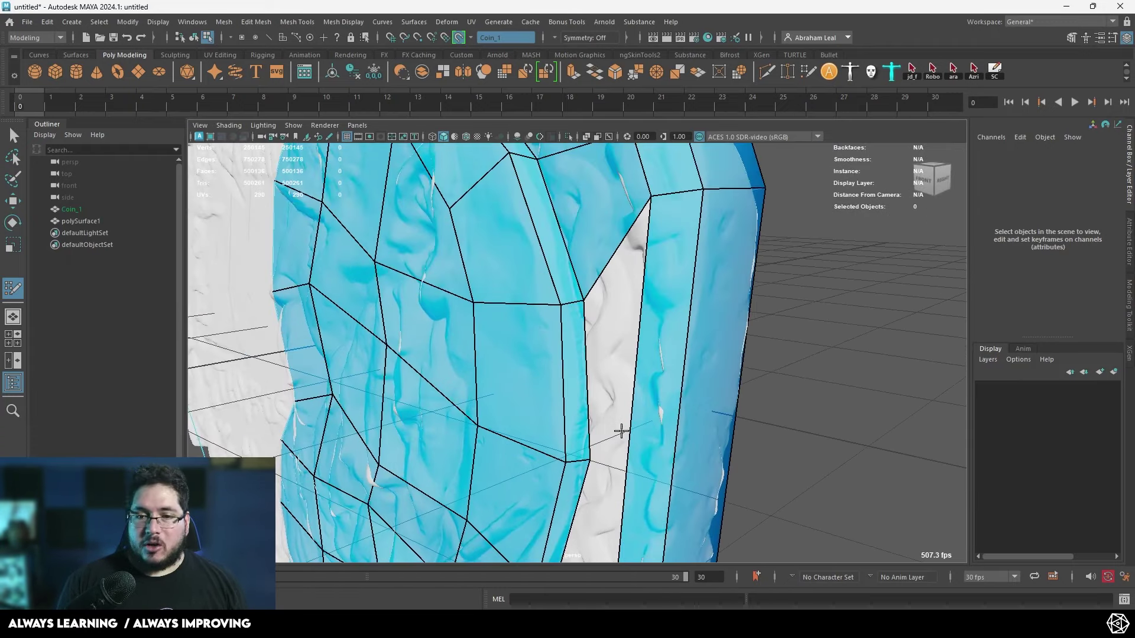
- Cut a new point into the rim's long inner edge behind the neck with Multi-Cut and close the remaining gap with two faces
mouse_move(600, 499)
alt+mouse_down()
mouse_move(607, 365)
mouse_move(583, 408)
mouse_move(615, 337)
mouse_move(672, 348)
alt+mouse_up()
shift+click(605, 367)
key(ctrl+z)
alt+middle_drag(671, 347, 667, 283)
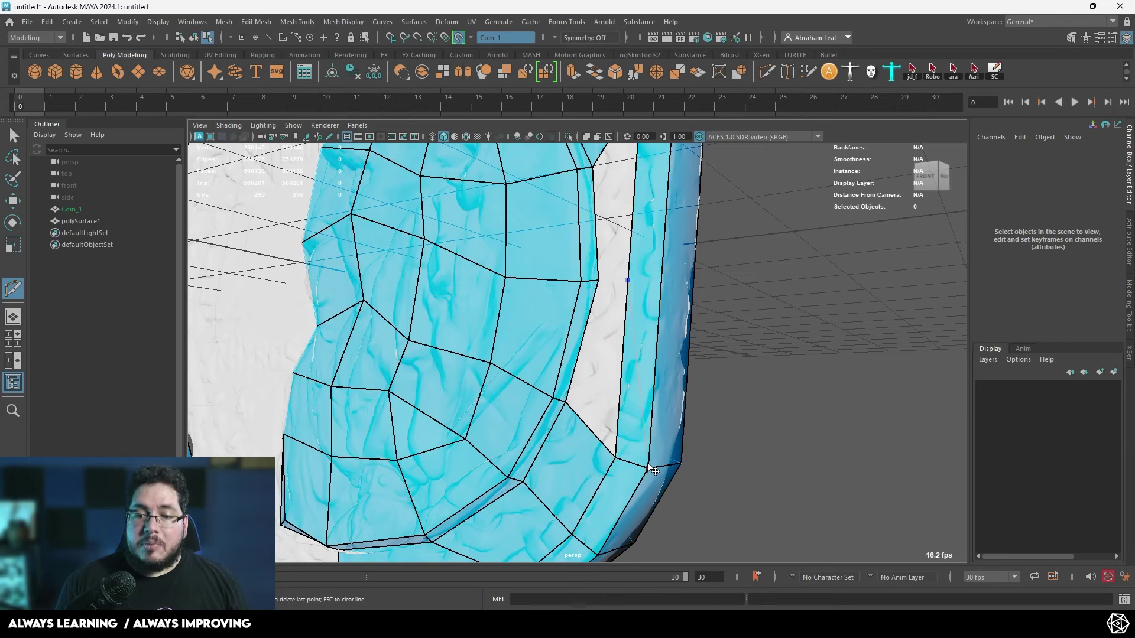
alt+middle_drag(649, 468, 635, 561)
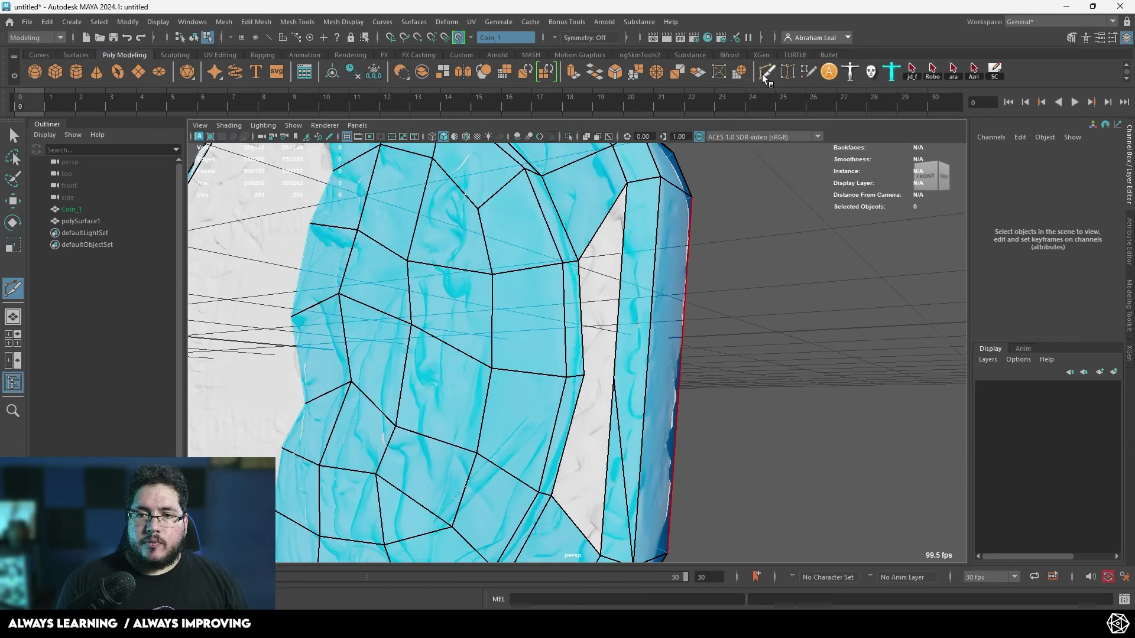
click(802, 72)
shift+click(598, 314)
shift+click(598, 452)
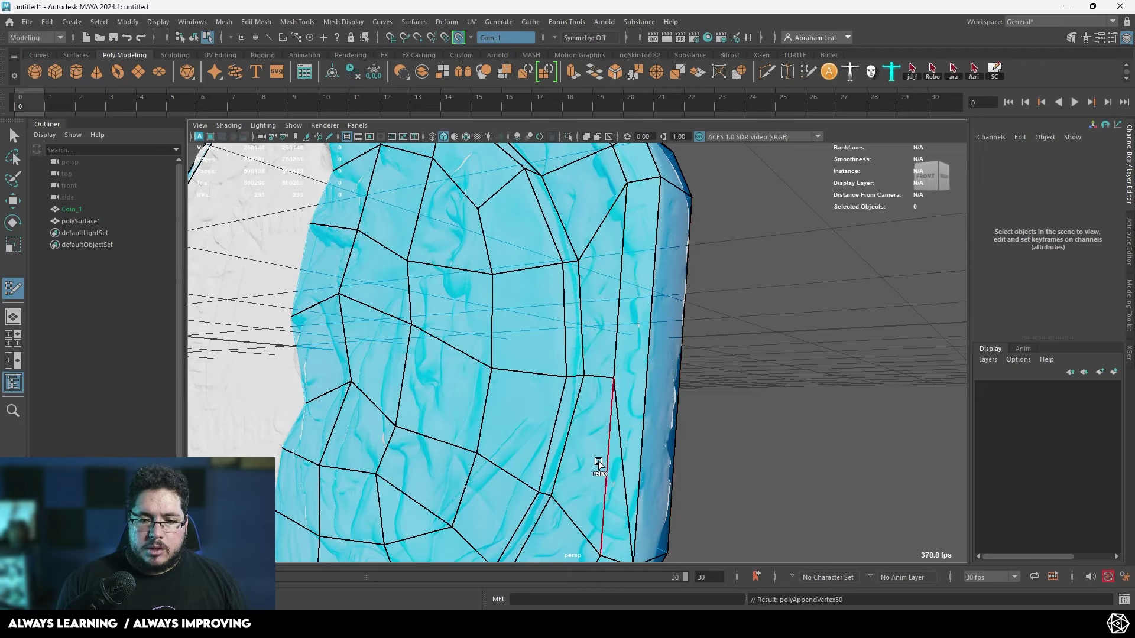
- Fill the area between the portrait's forehead and nose and the rim with long Quad Draw faces
alt+right_drag(597, 465, 529, 281)
alt+drag(529, 281, 554, 277)
scroll(553, 277, up, 5)
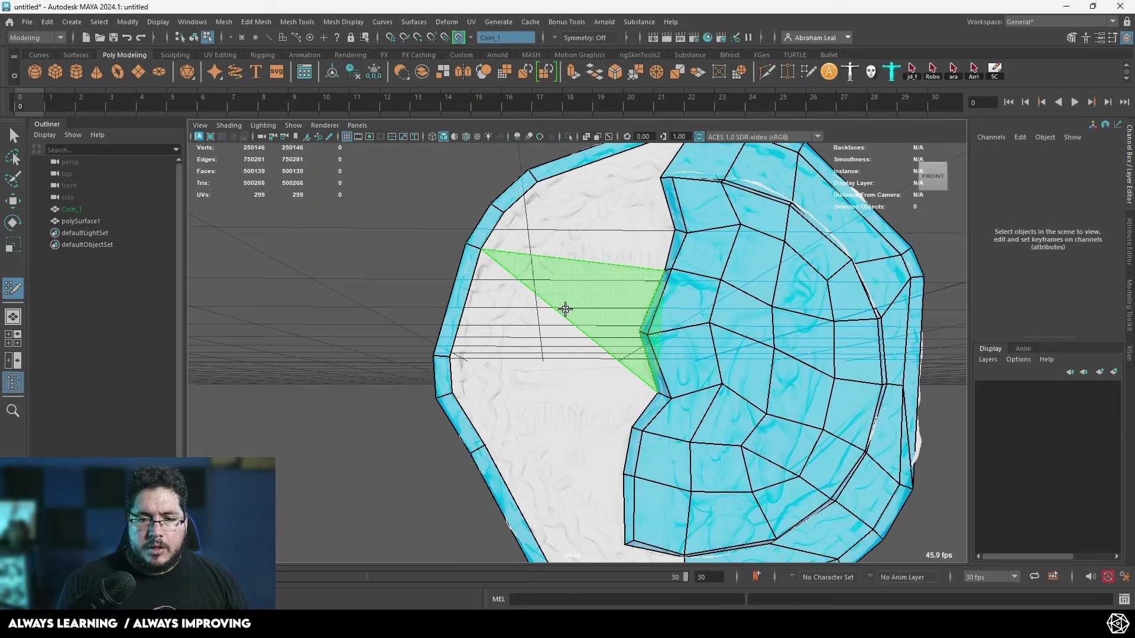
shift+click(562, 304)
alt+drag(562, 304, 583, 261)
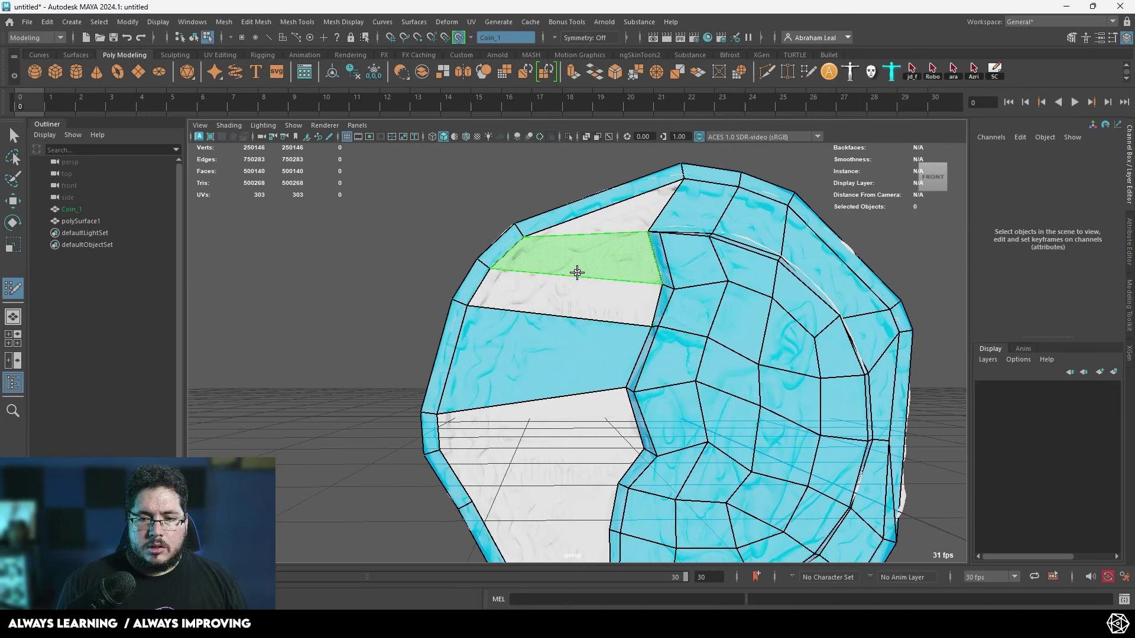
shift+click(577, 273)
shift+click(575, 298)
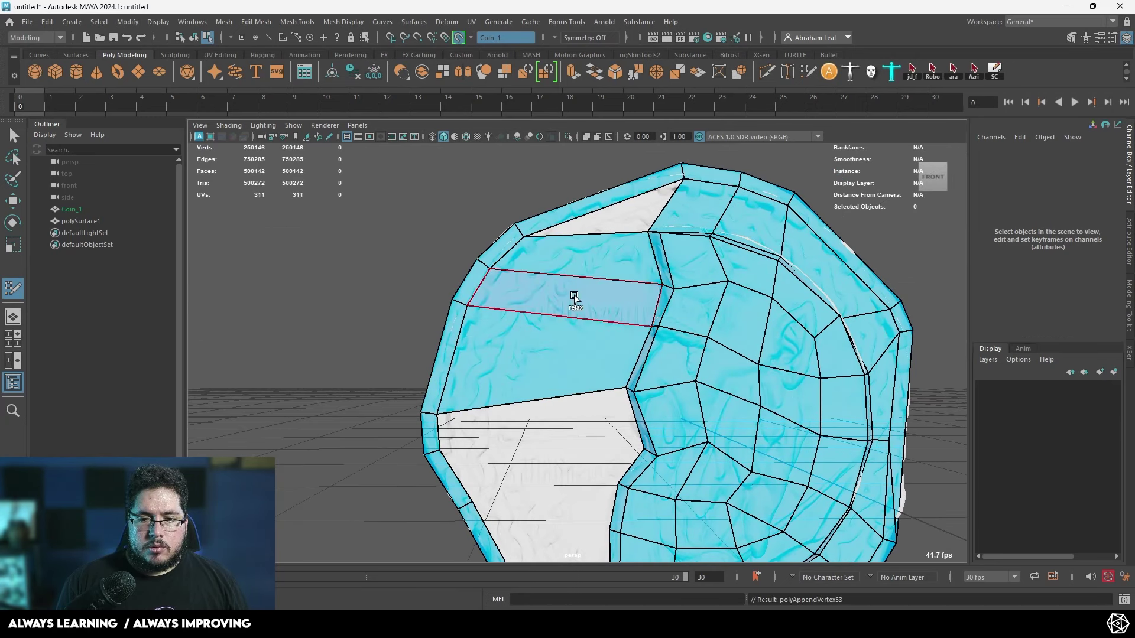
shift+click(575, 299)
- Fill the area below and in front of the neck up to the rim, adding a new point in front of the chin
mouse_move(587, 264)
alt+mouse_down()
mouse_move(603, 332)
mouse_move(672, 284)
mouse_move(724, 288)
mouse_move(580, 322)
mouse_move(570, 304)
mouse_move(580, 385)
alt+mouse_up()
shift+click(634, 430)
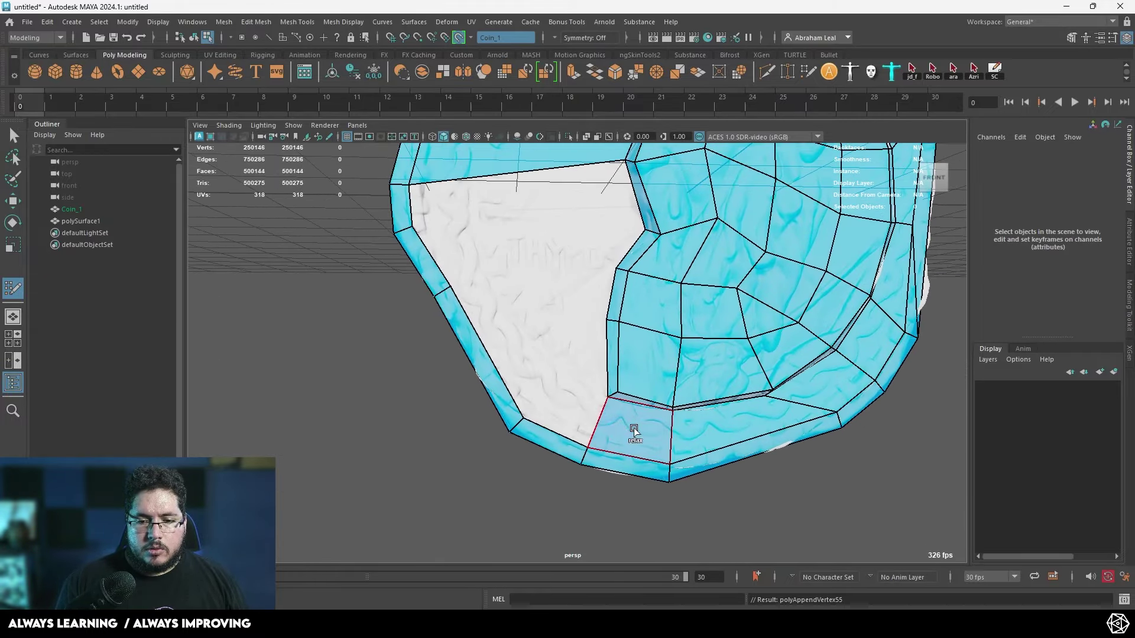
shift+click(537, 337)
shift+click(578, 418)
mouse_move(577, 418)
alt+mouse_down()
mouse_move(578, 396)
mouse_move(528, 310)
mouse_move(512, 320)
alt+mouse_up()
click(537, 309)
shift+click(553, 356)
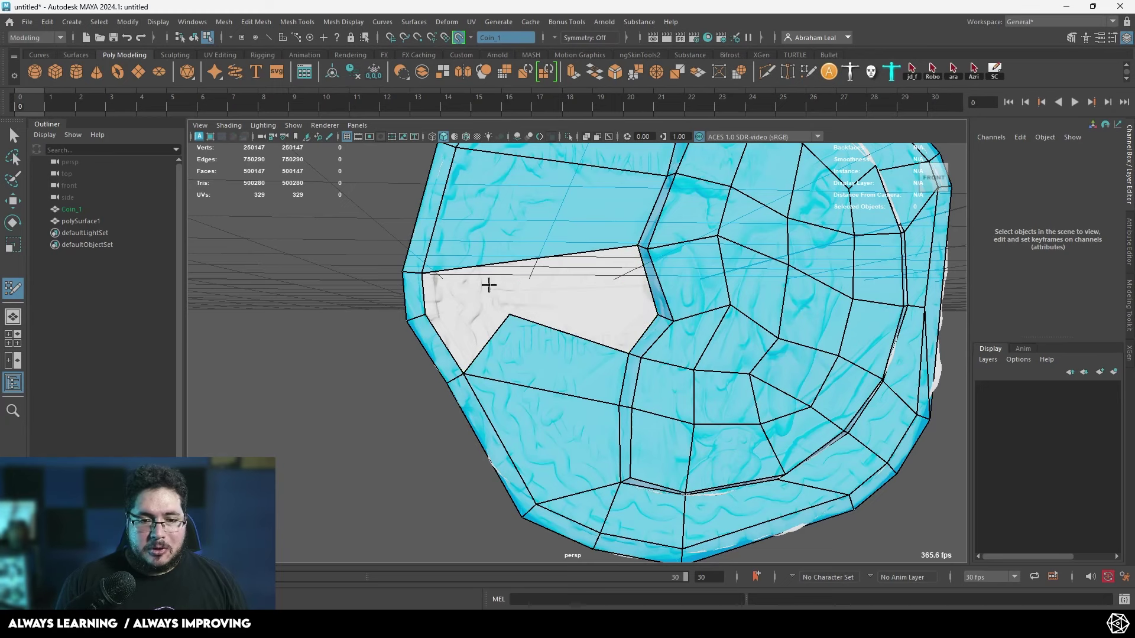
- Insert an edge across the face in front of the nose, fill the gap below it and rebuild the strip above with two faces
alt+middle_drag(509, 255, 520, 329)
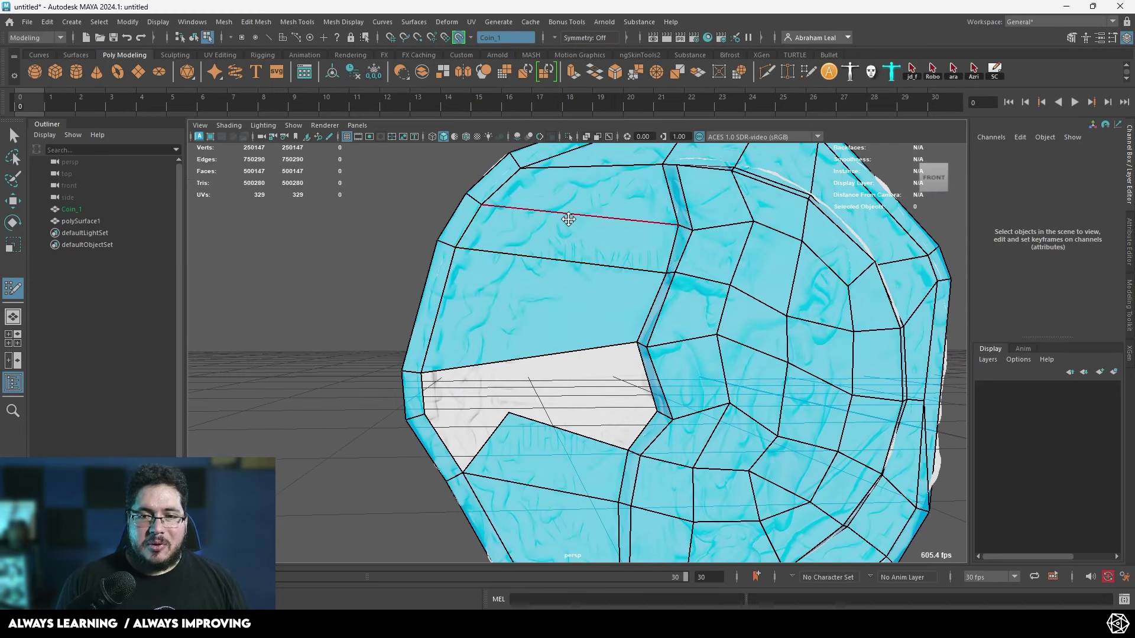
ctrl+click(548, 279)
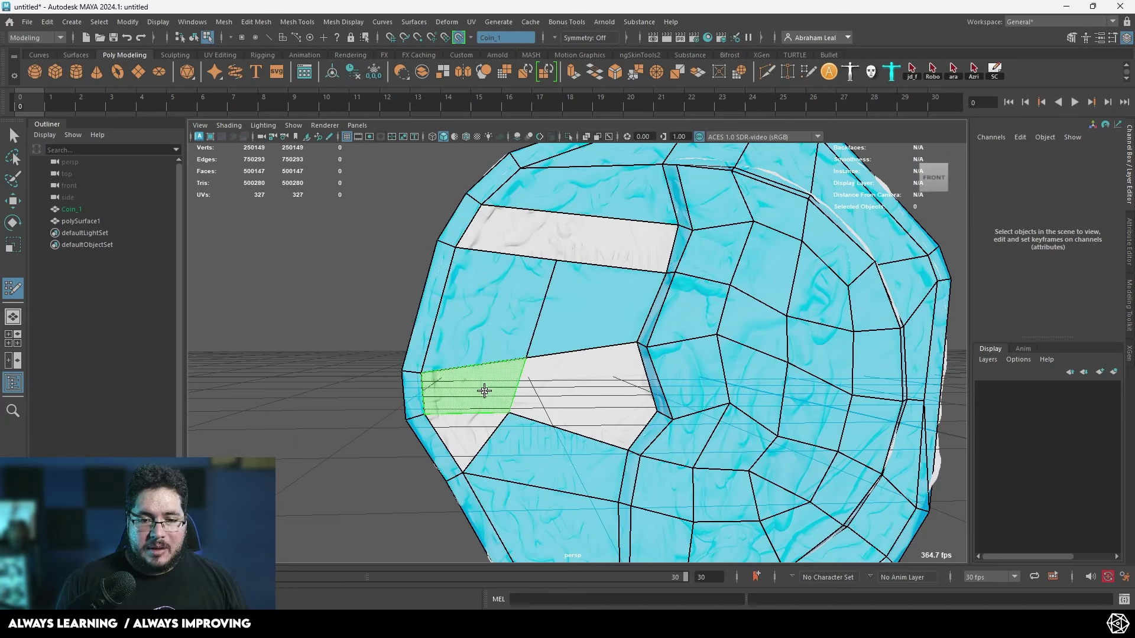
shift+click(577, 394)
shift+click(600, 372)
alt+middle_drag(600, 304, 604, 349)
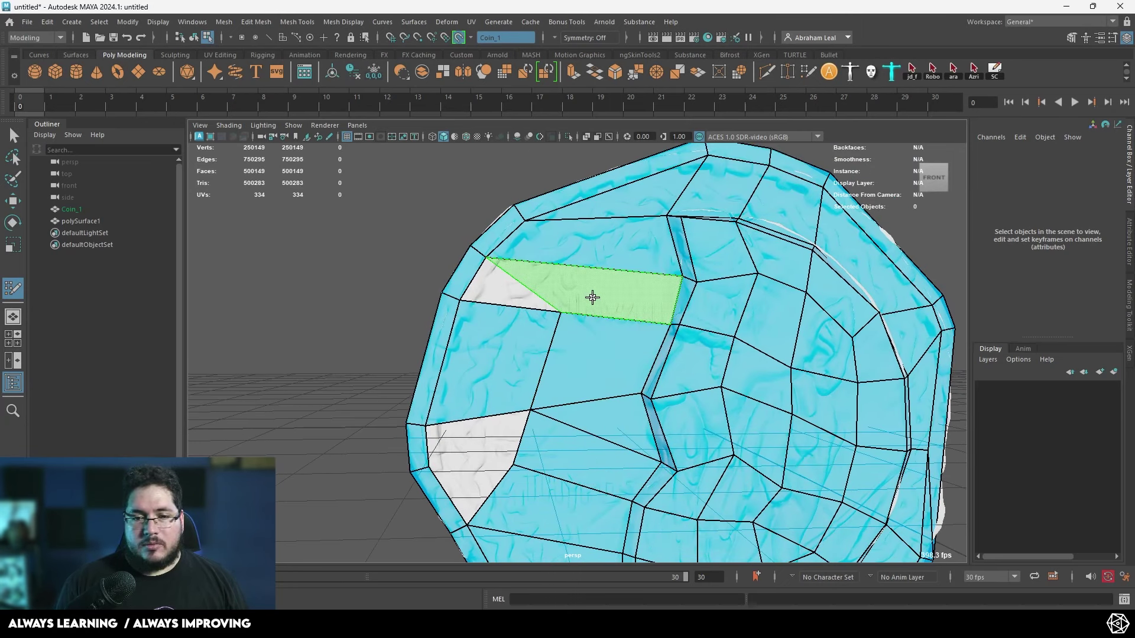
shift+click(591, 297)
shift+click(514, 292)
- Move the inserted edge's two vertices closer to the rim and fill the last opening beside the rim
mouse_move(560, 312)
mouse_down()
mouse_move(522, 339)
mouse_move(515, 332)
mouse_up()
drag(531, 409, 514, 408)
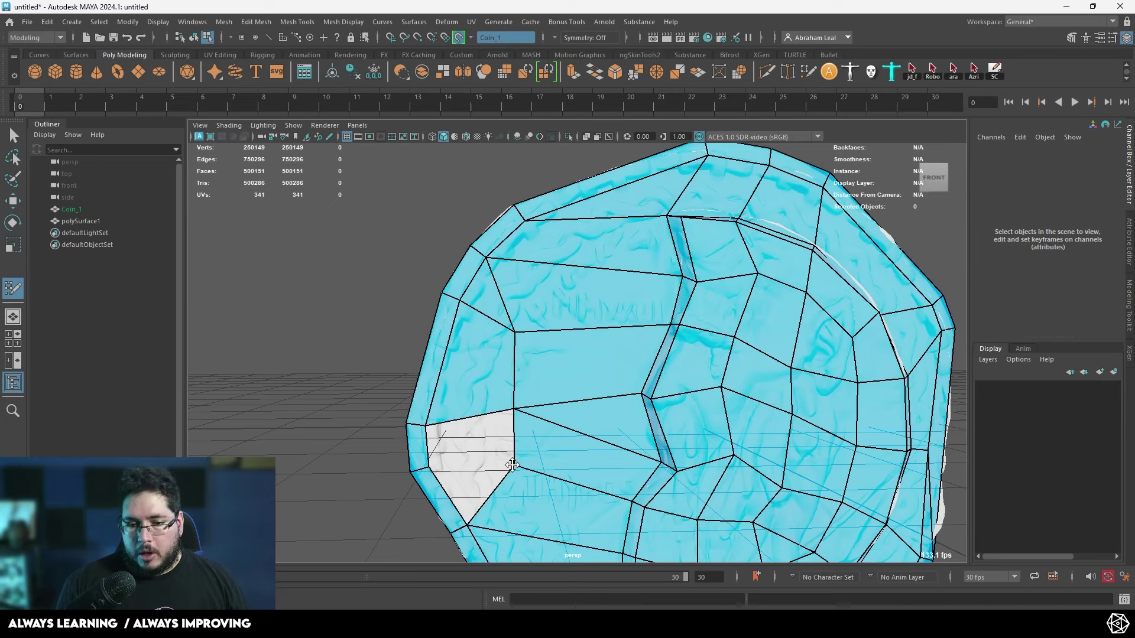
shift+click(477, 467)
shift+click(464, 491)
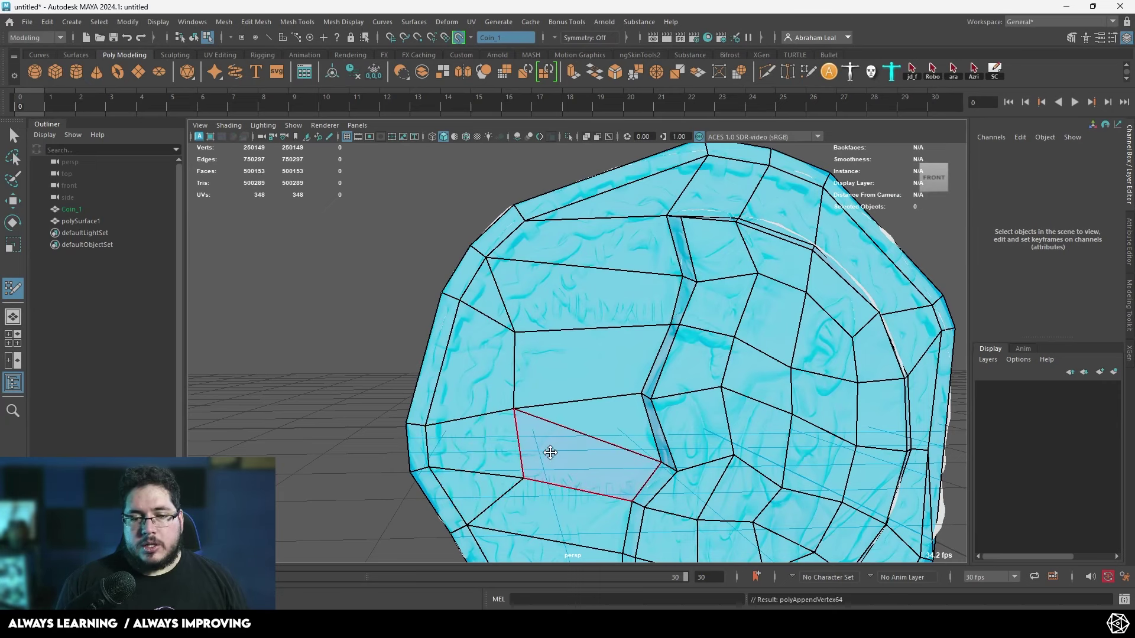
- Leave Quad Draw, select the low-poly coin mesh and isolate it in the viewport
alt+drag(550, 452, 514, 357)
alt+drag(506, 436, 568, 408)
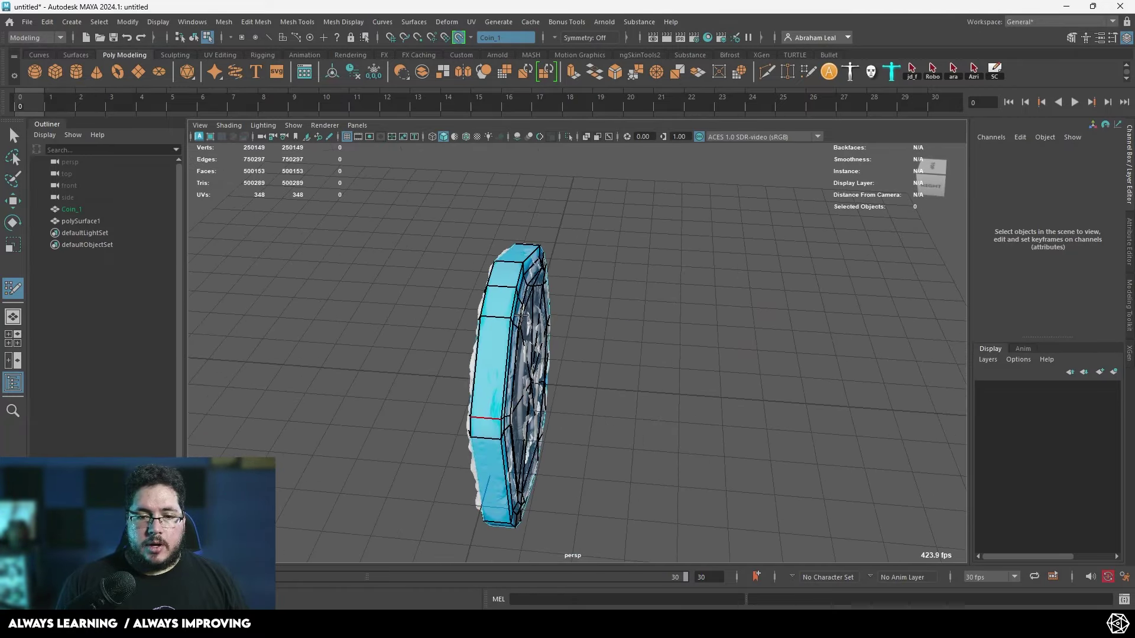
key(q)
click(506, 281)
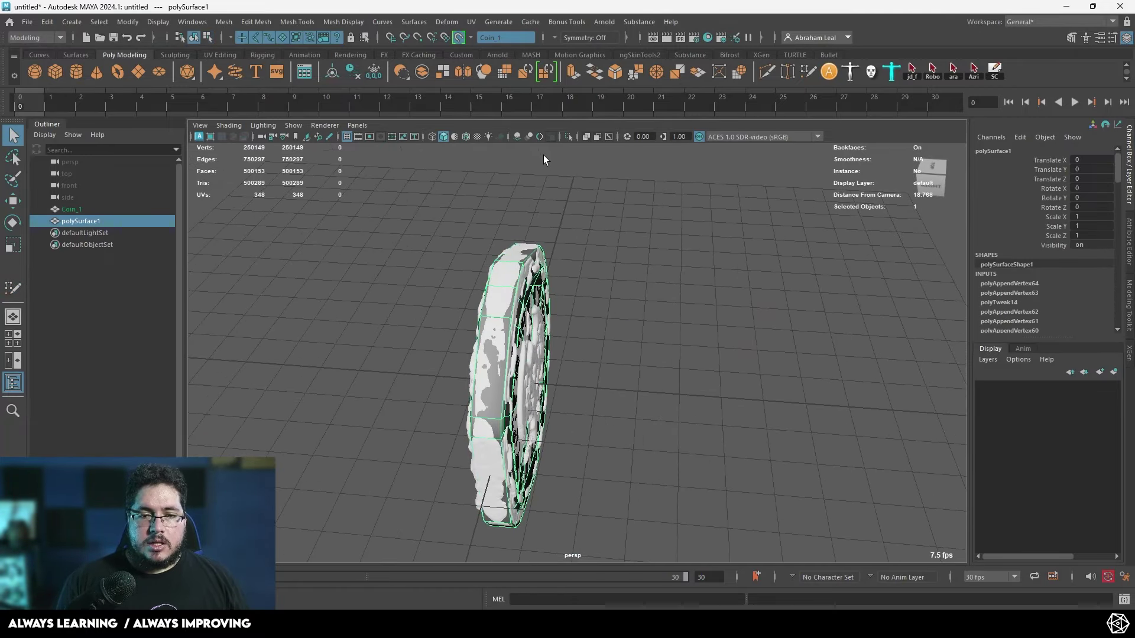
click(567, 137)
alt+drag(577, 260, 670, 235)
click(680, 228)
alt+drag(672, 310, 681, 300)
click(681, 298)
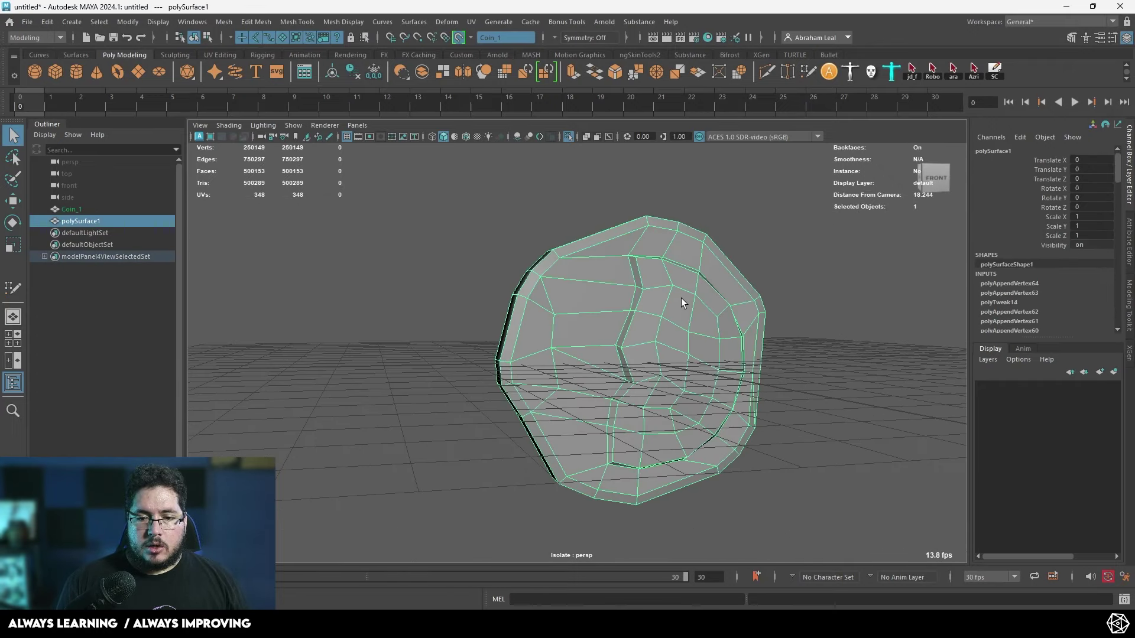
- Apply Soften Edge to the low-poly coin and check its shading
click(343, 22)
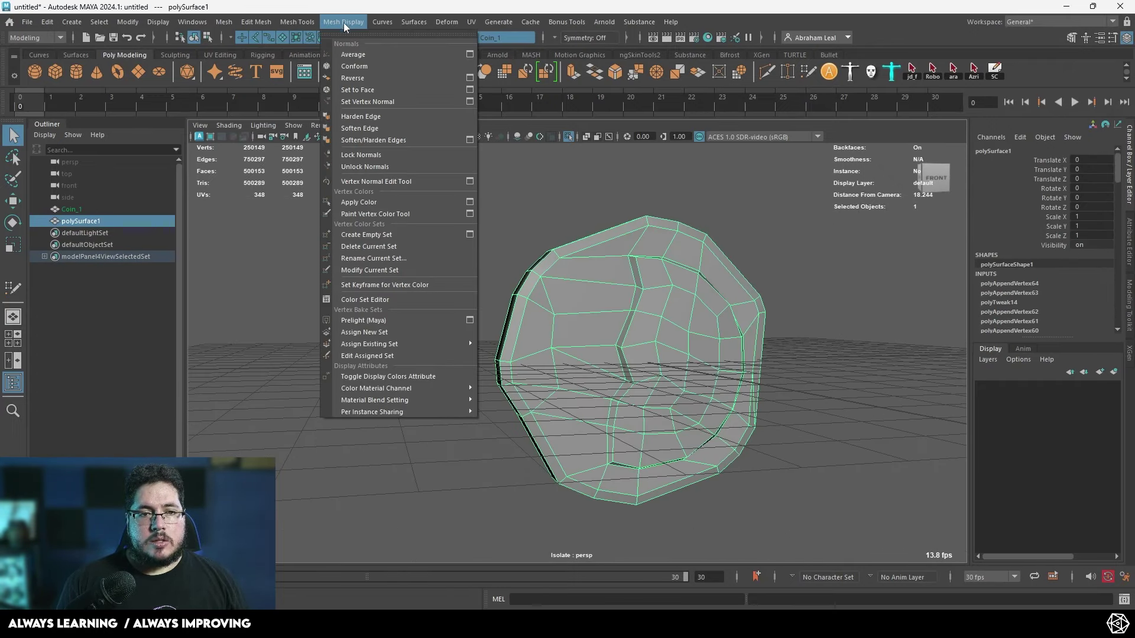
click(377, 133)
alt+drag(447, 250, 559, 276)
click(789, 212)
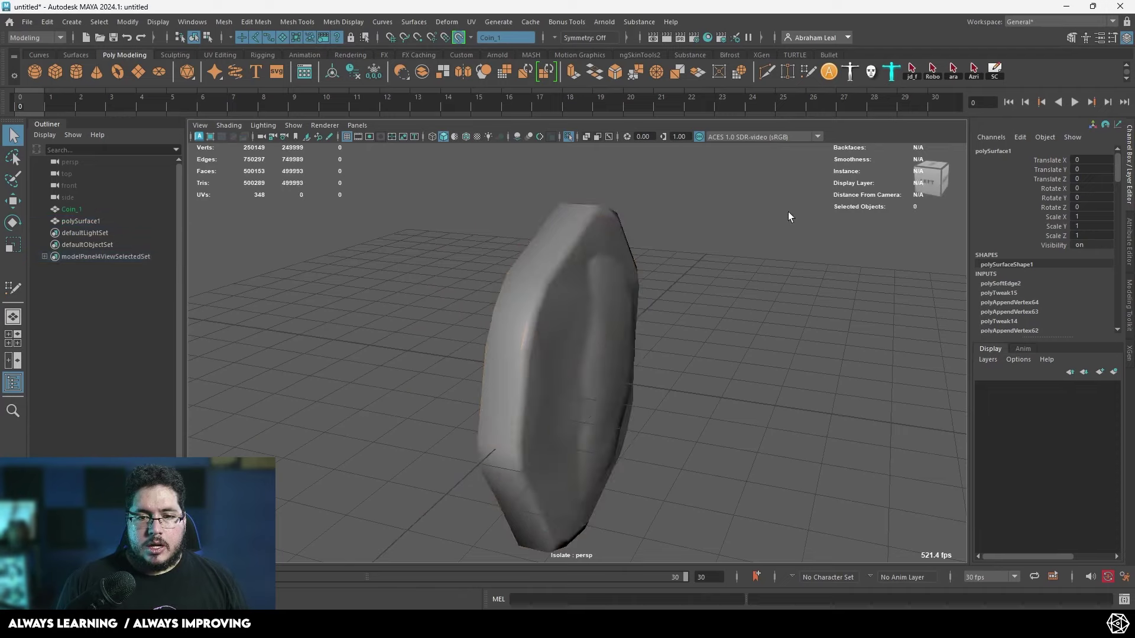
click(611, 336)
- Insert an edge loop around the middle of the coin's outer side with the Multi-Cut tool
alt+drag(669, 402, 679, 372)
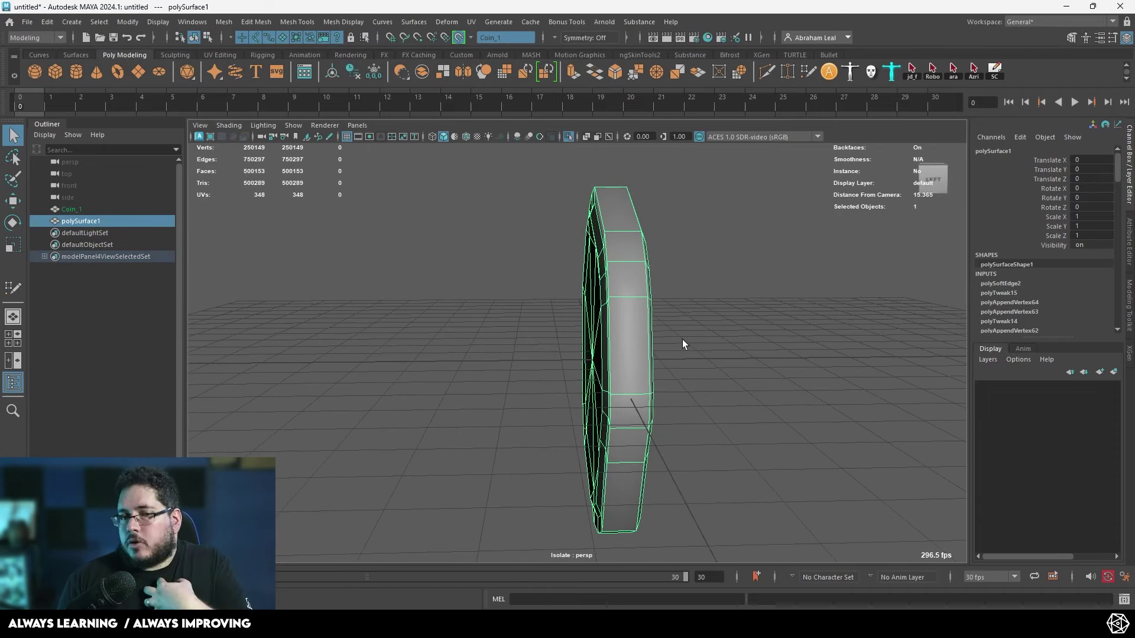
click(762, 75)
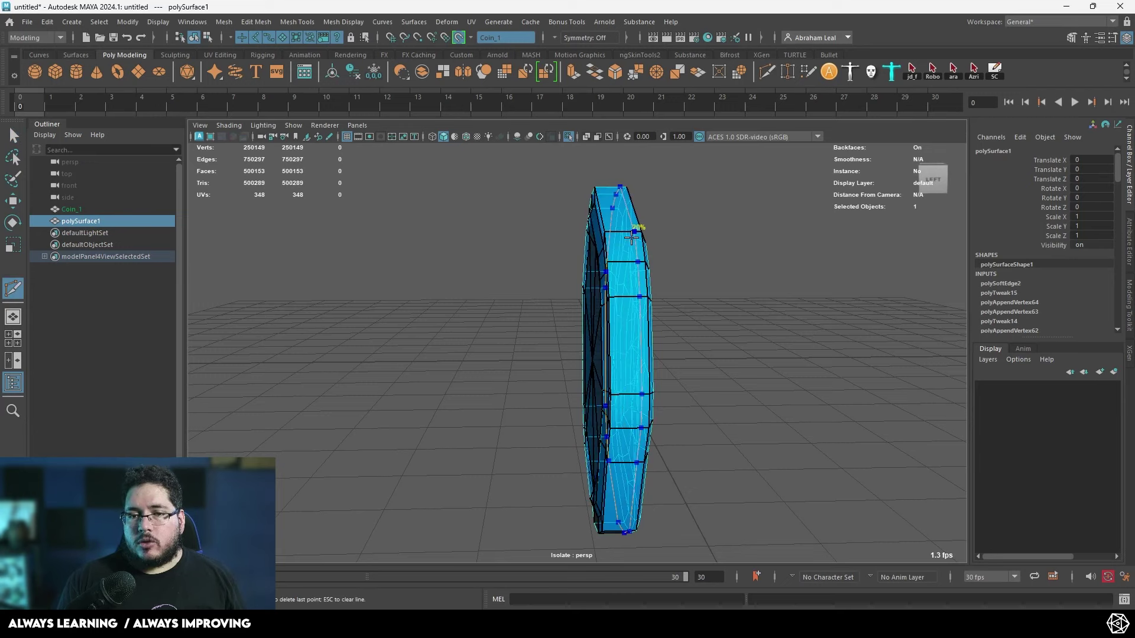
ctrl+middle_click(622, 236)
alt+drag(622, 236, 606, 244)
key(q)
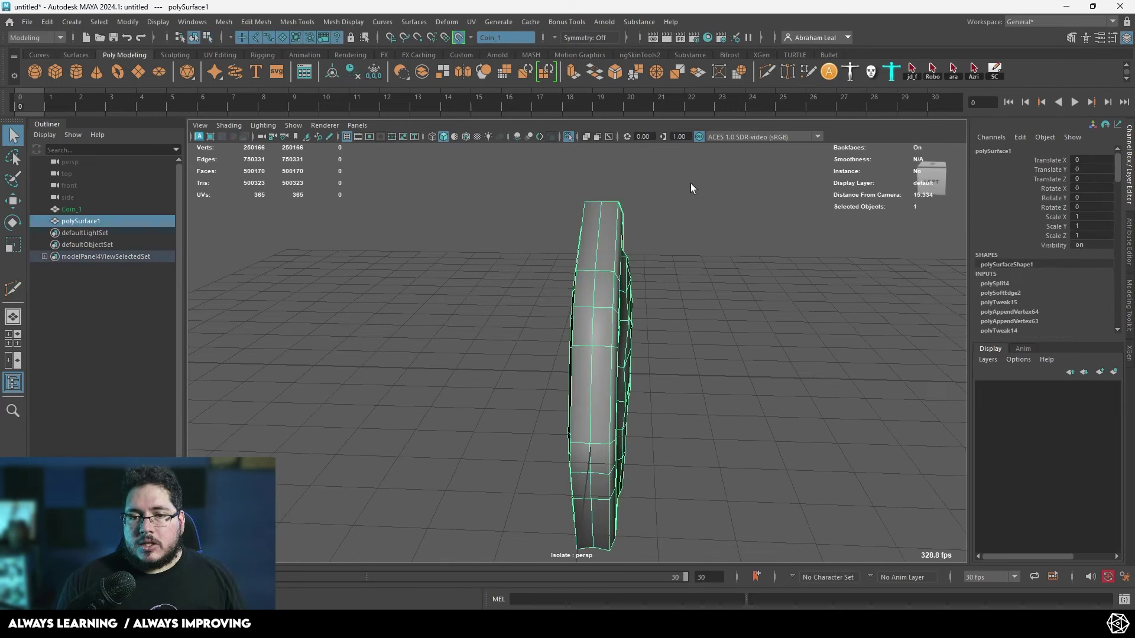
click(690, 184)
click(598, 236)
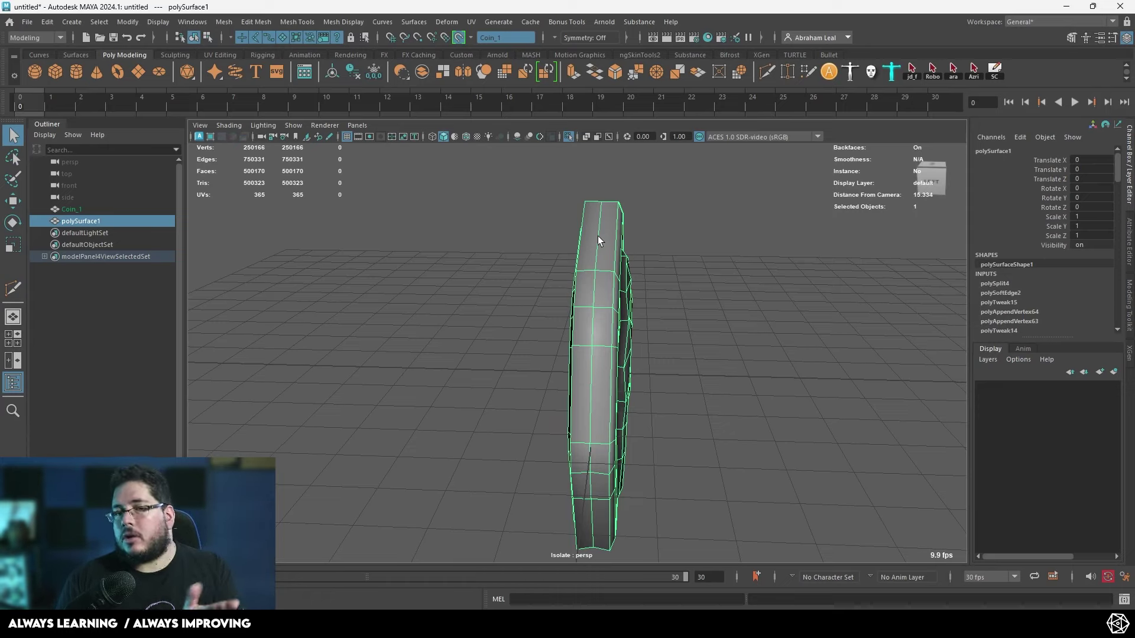
- Select the full edge loop running around the middle of the coin's outer side, then return to object mode
alt+drag(598, 236, 625, 294)
alt+right_drag(625, 295, 686, 350)
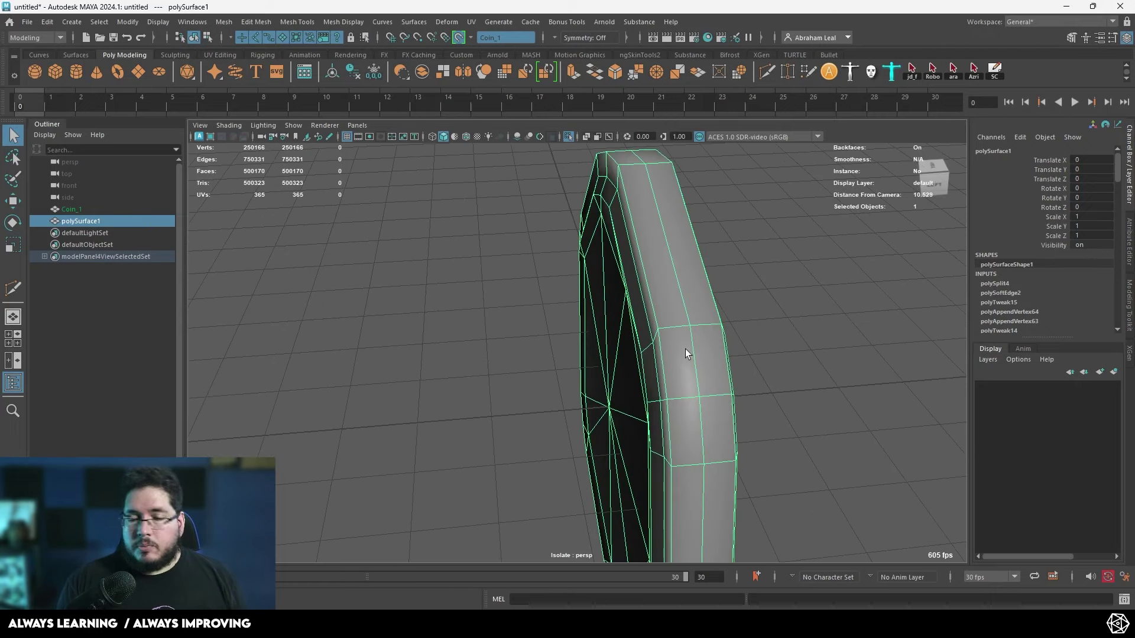
alt+drag(686, 350, 658, 296)
right_drag(661, 275, 652, 260)
alt+drag(657, 298, 684, 311)
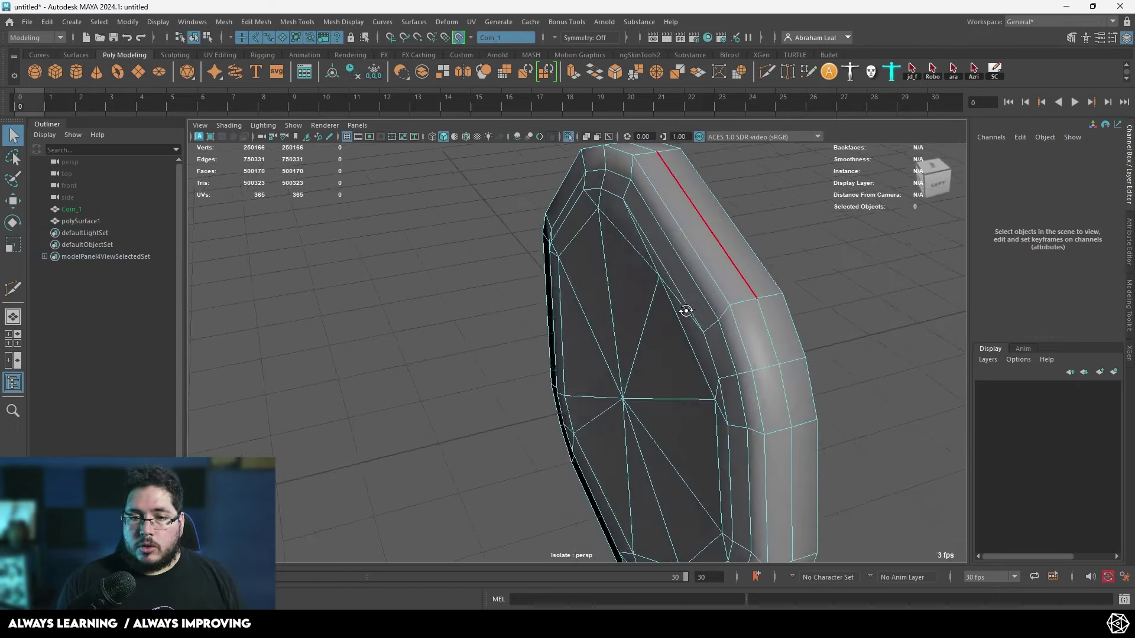
alt+middle_drag(684, 311, 665, 335)
alt+right_drag(666, 335, 661, 287)
double_click(661, 287)
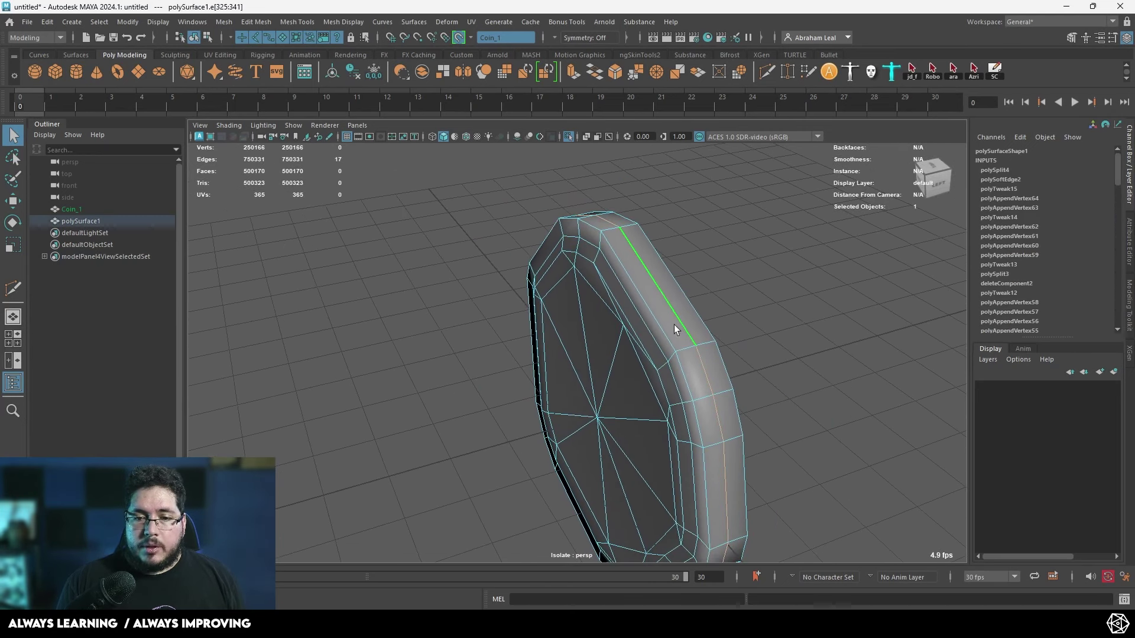
alt+drag(674, 325, 668, 223)
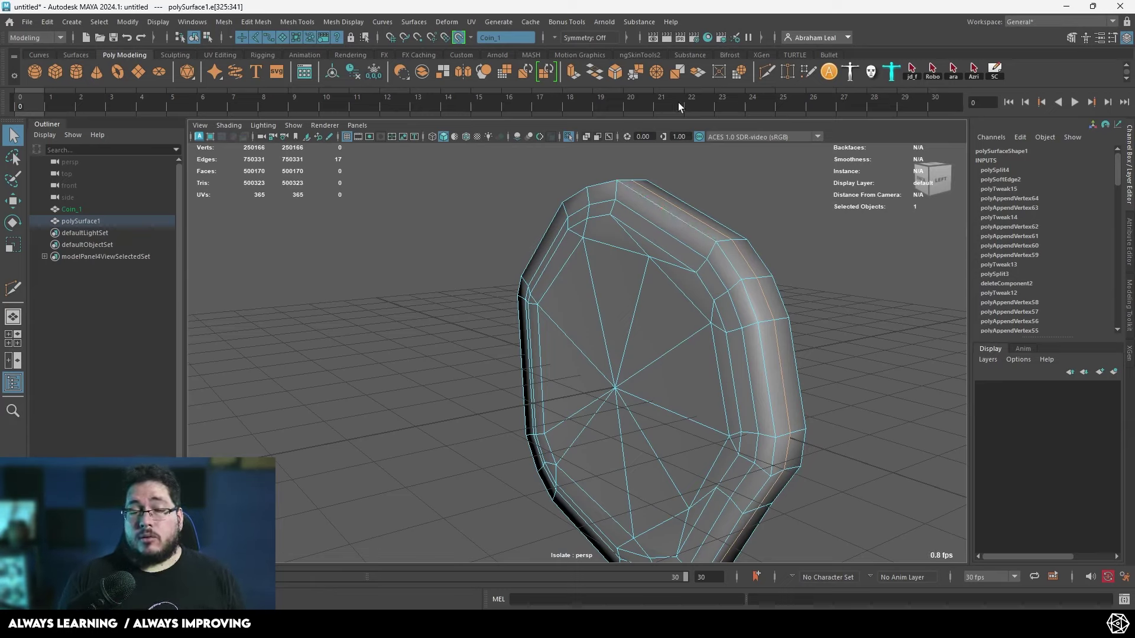
alt+drag(658, 197, 556, 237)
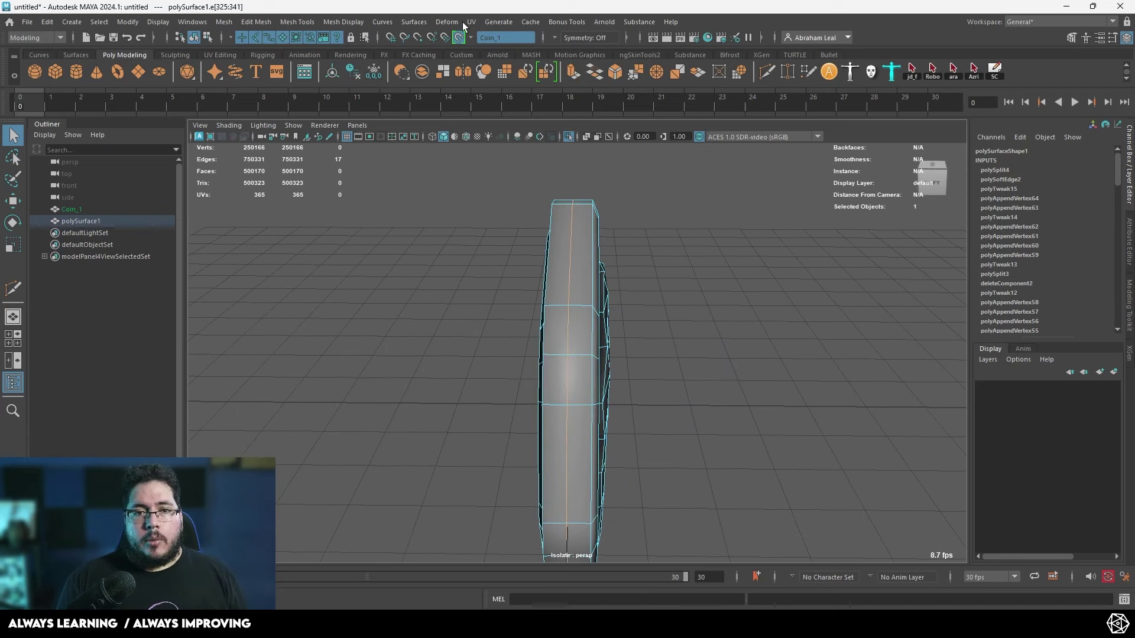
click(469, 23)
click(608, 253)
key(F8)
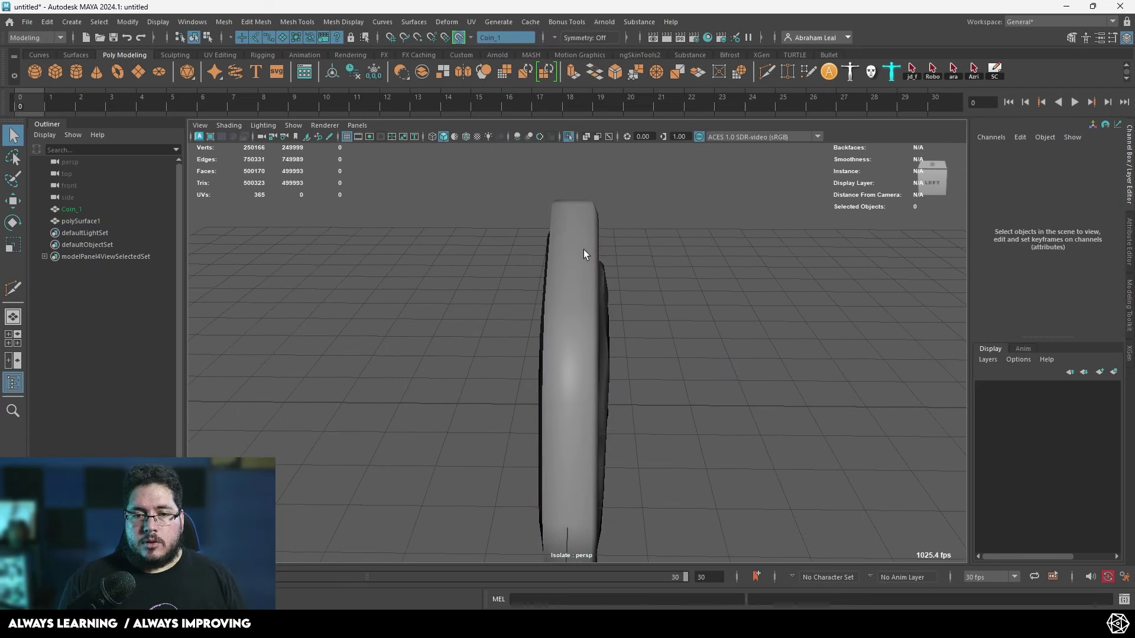
- Delete the low-poly coin's existing UVs and create new ones with a camera-based projection
alt+drag(583, 249, 470, 191)
click(471, 22)
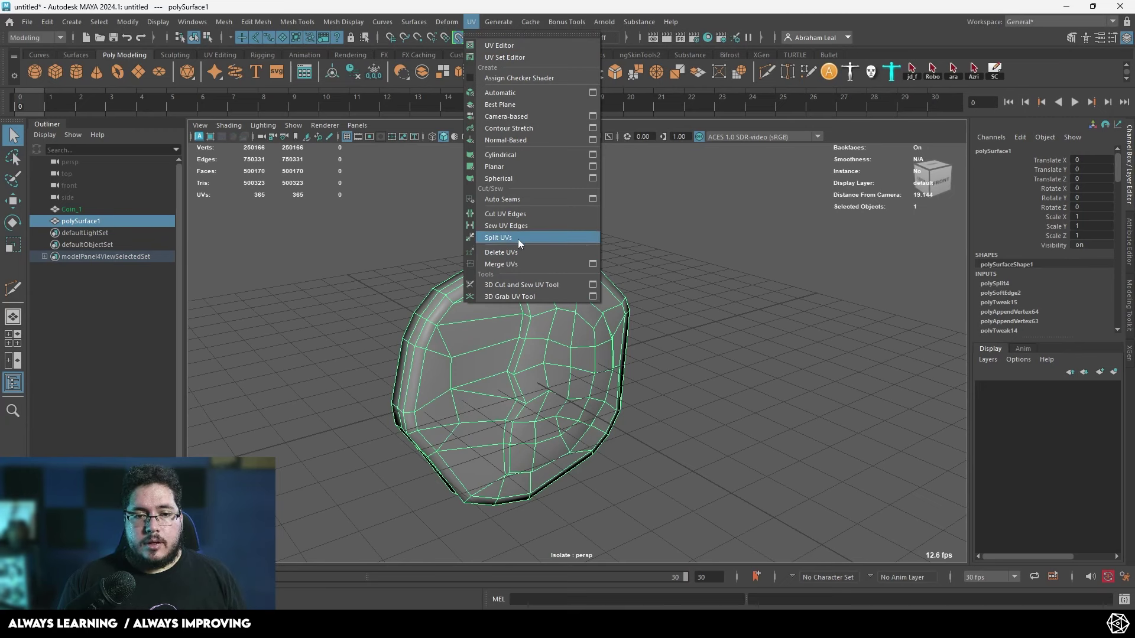
click(509, 252)
click(469, 23)
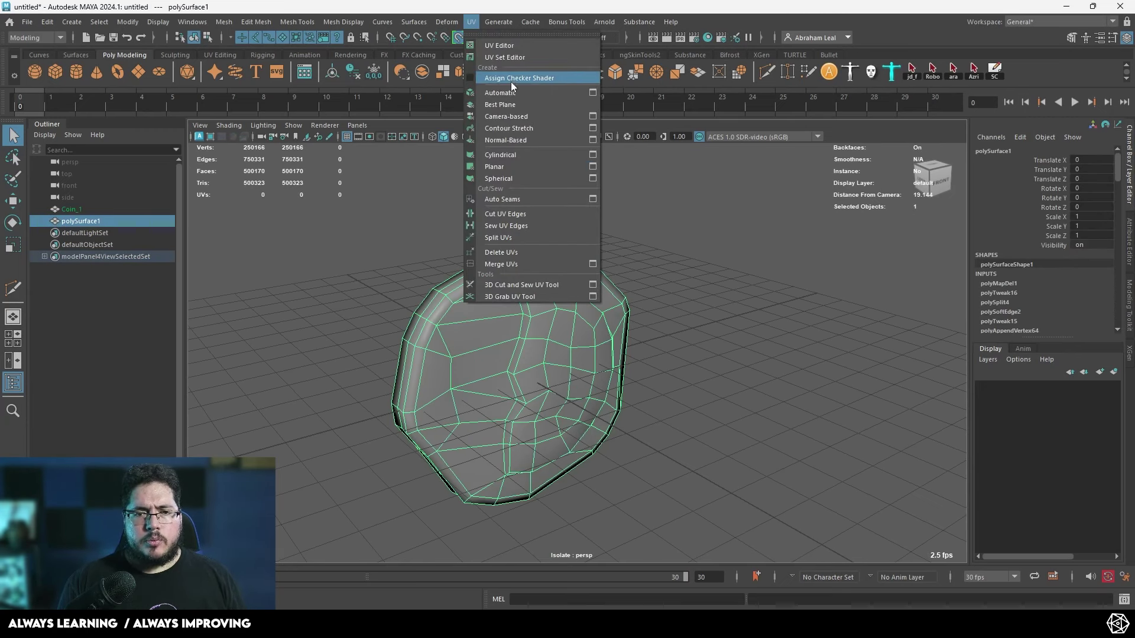
click(514, 118)
click(577, 270)
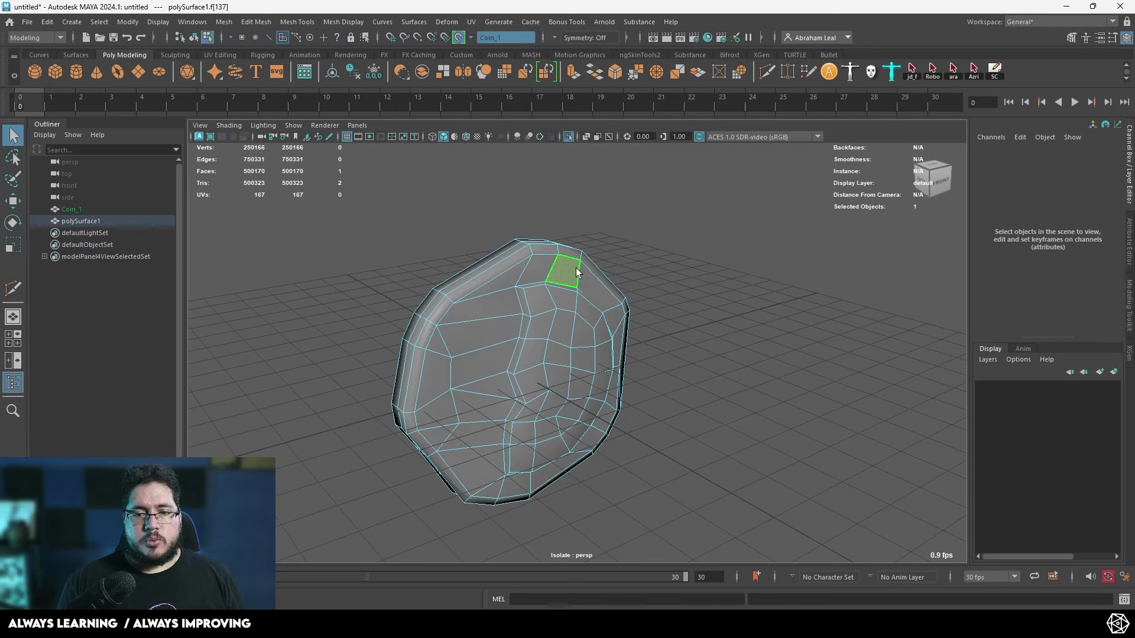
- Cut the low-poly coin's UVs along the edge loop around the middle of its outer side with the 3D Cut and Sew UV Tool
alt+drag(577, 270, 623, 281)
right_drag(576, 271, 630, 254)
click(469, 25)
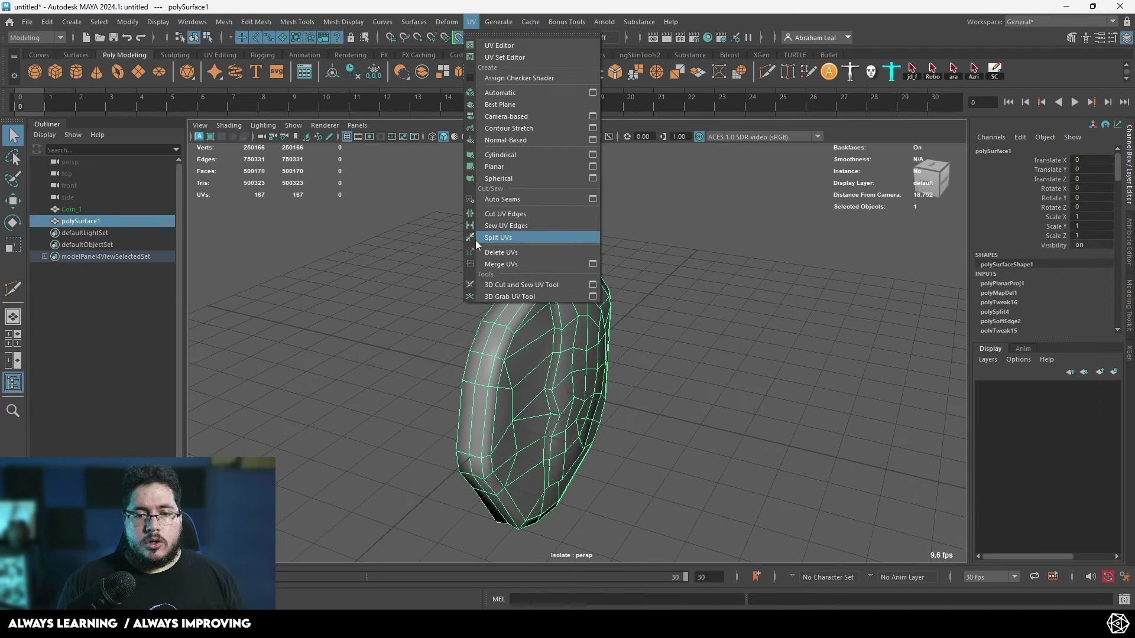
click(510, 282)
double_click(500, 313)
alt+drag(542, 333, 567, 296)
key(q)
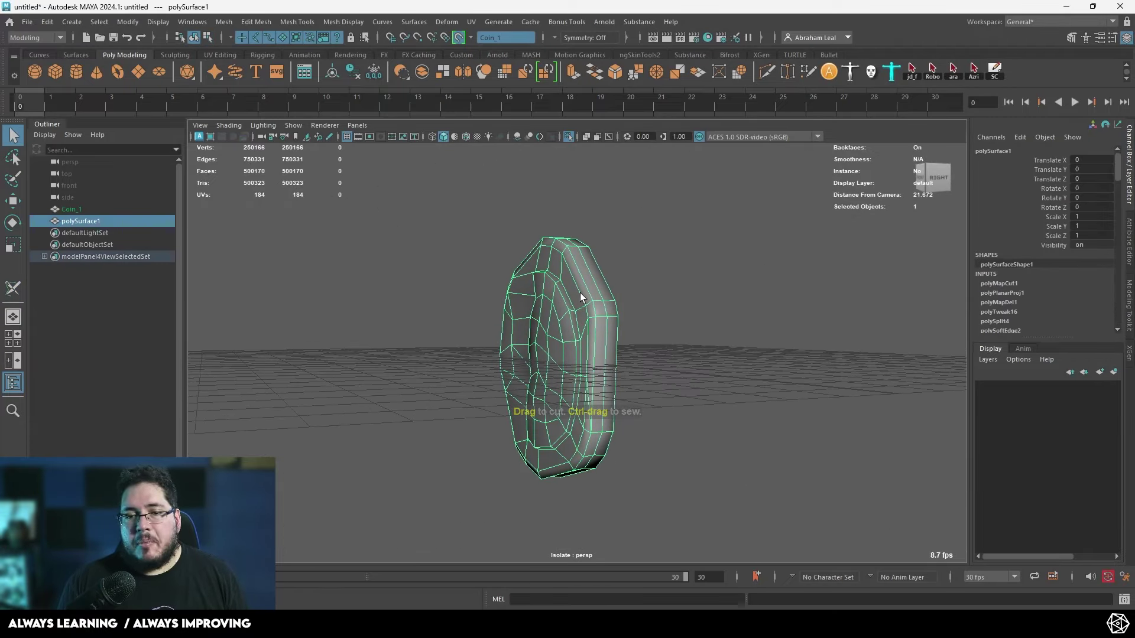
- Unfold both UV shells of the low-poly coin and lay them out side by side, then return to object mode
click(471, 22)
click(487, 45)
right_drag(374, 286, 315, 234)
drag(251, 190, 525, 477)
key(ctrl+u)
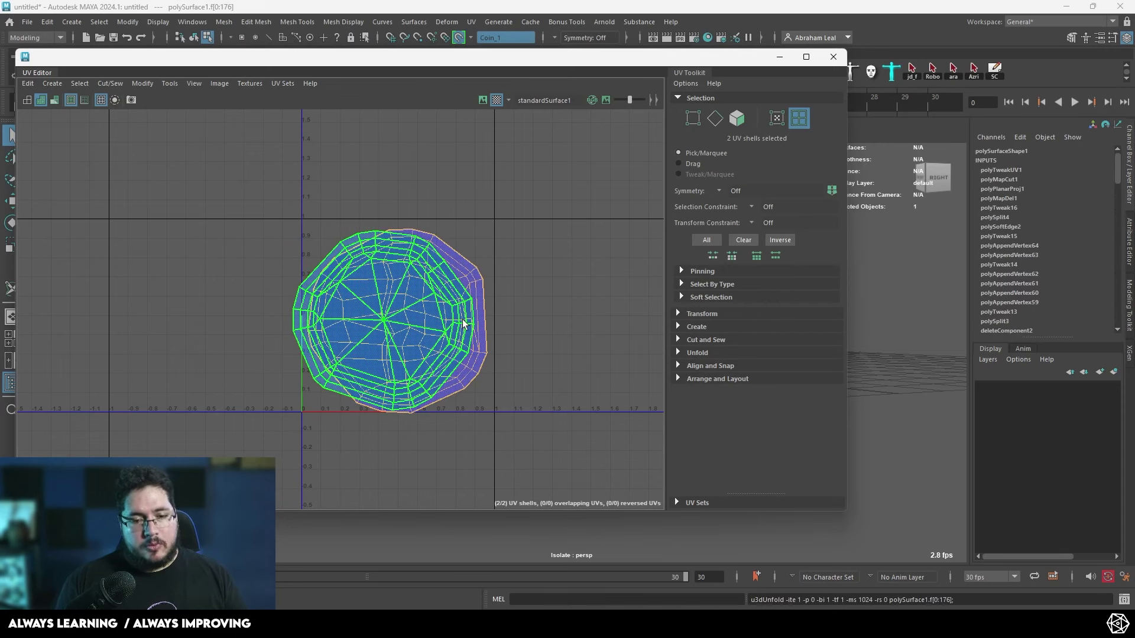
key(ctrl+l)
click(431, 261)
scroll(428, 311, up, 3)
alt+middle_drag(394, 335, 411, 329)
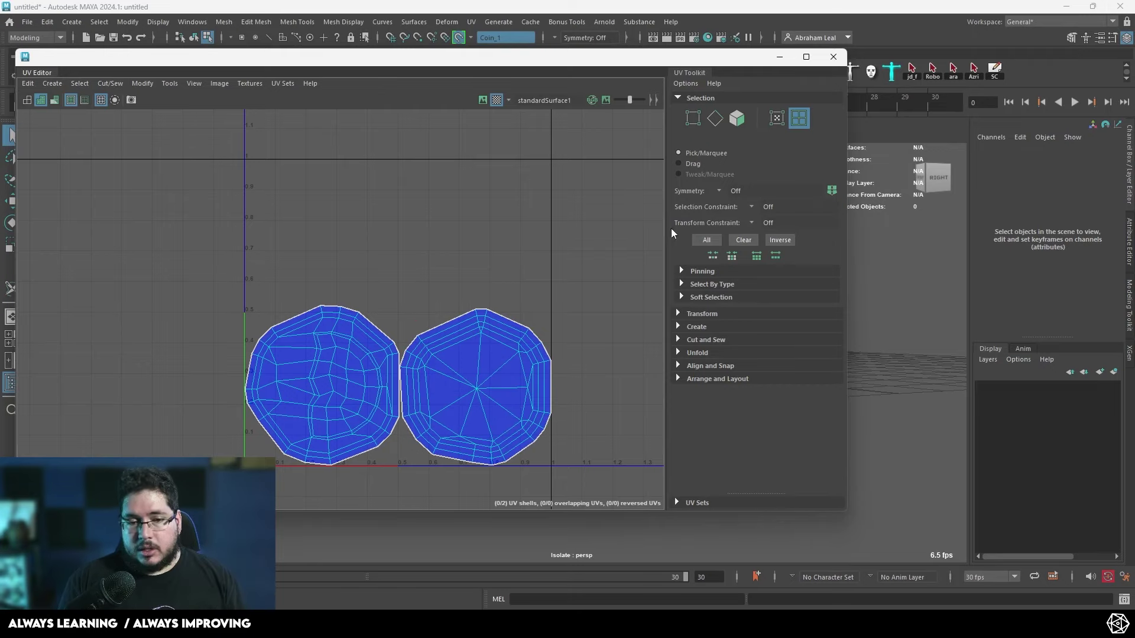
click(833, 57)
right_drag(570, 274, 593, 260)
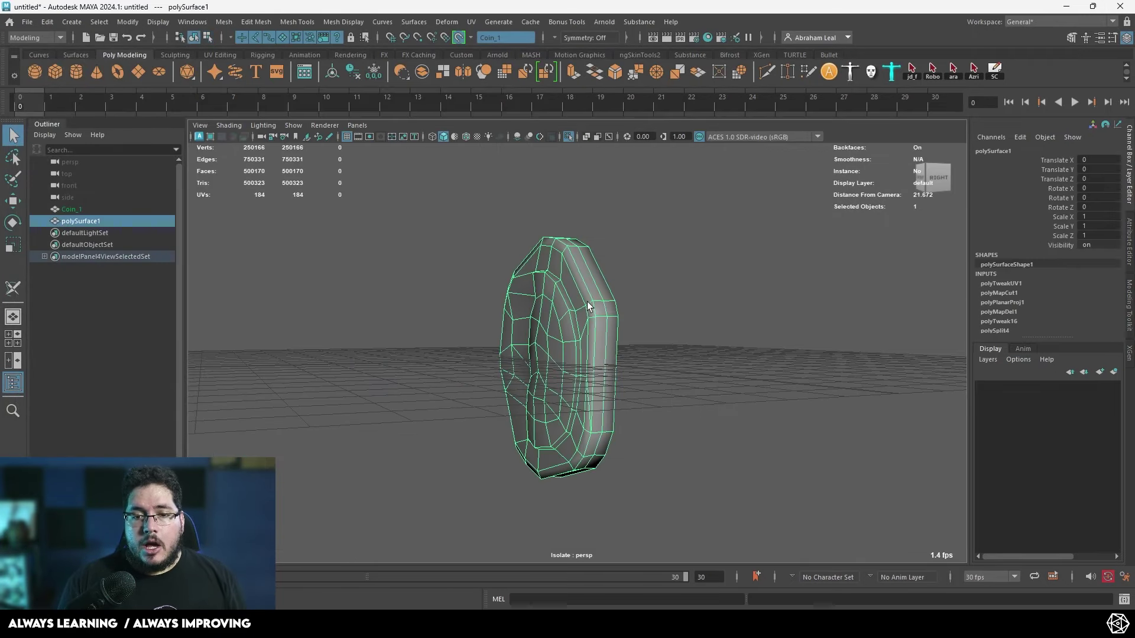
- Turn off the isolated view so the sculpted coin is shown together with the low-poly coin
alt+drag(587, 302, 483, 361)
alt+right_drag(484, 361, 473, 334)
click(568, 137)
alt+drag(568, 189, 762, 213)
alt+right_drag(626, 348, 453, 319)
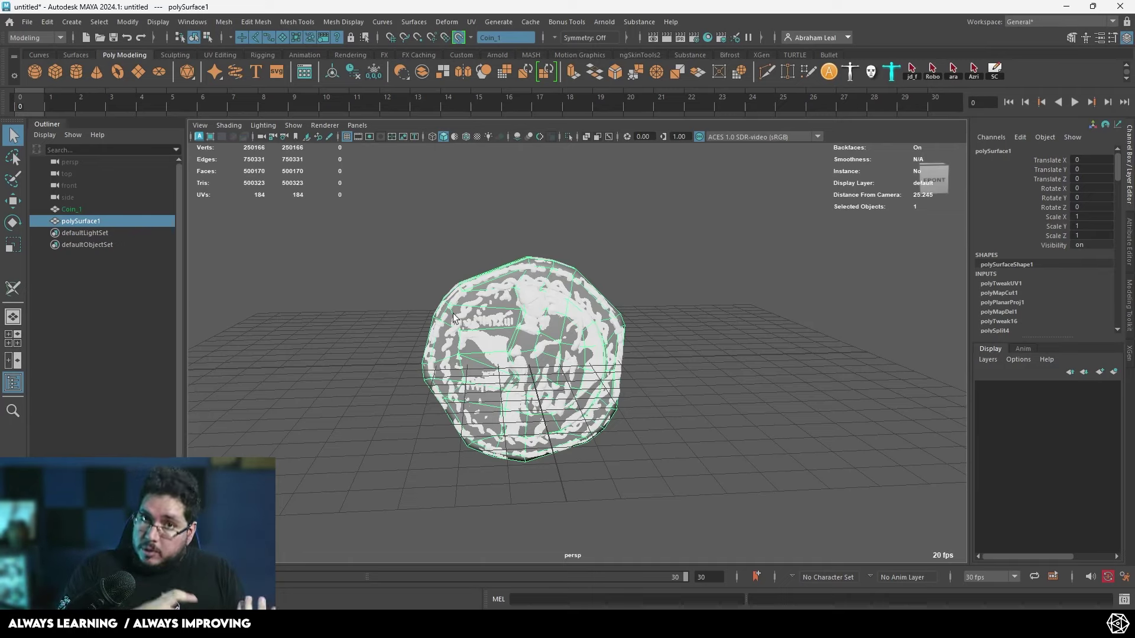
- Examine how the low-poly coin overlaps the sculpted coin from several angles
scroll(614, 370, up, 3)
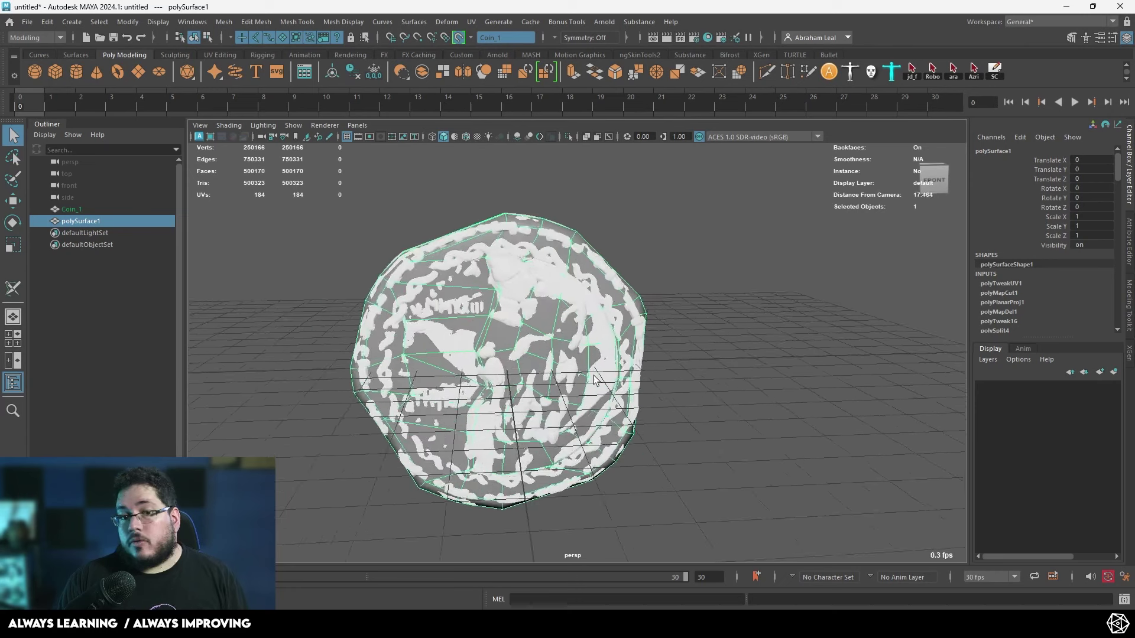
scroll(590, 382, down, 2)
alt+drag(512, 349, 549, 350)
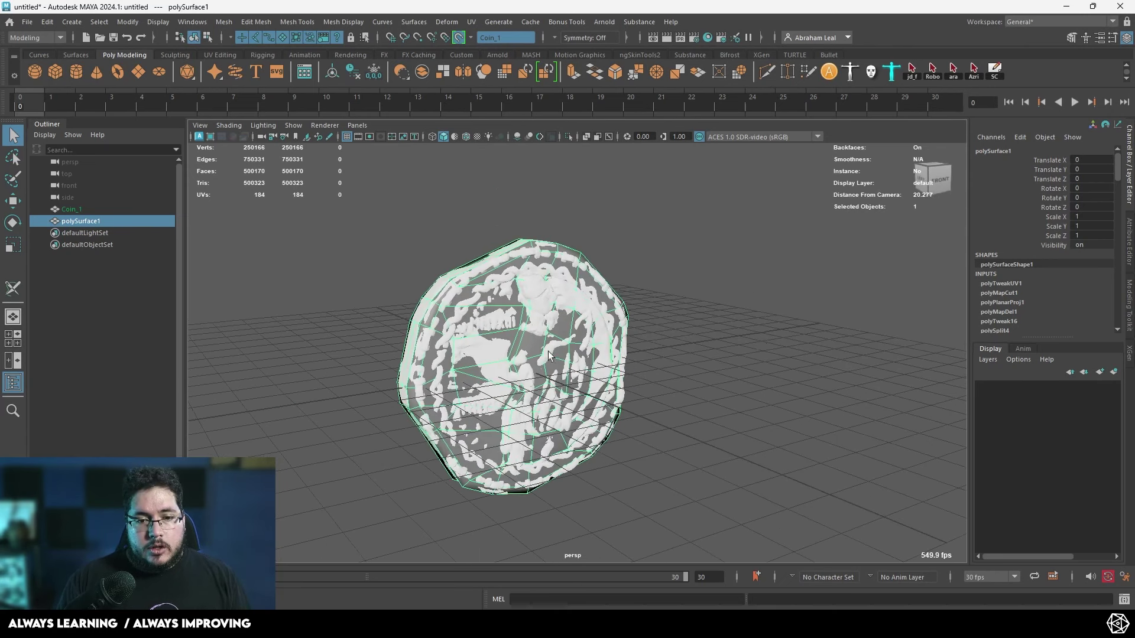
click(554, 317)
scroll(549, 300, up, 2)
alt+drag(549, 300, 611, 374)
click(536, 325)
alt+right_drag(611, 374, 697, 367)
alt+drag(698, 367, 508, 337)
alt+right_drag(508, 337, 633, 308)
alt+drag(633, 307, 490, 305)
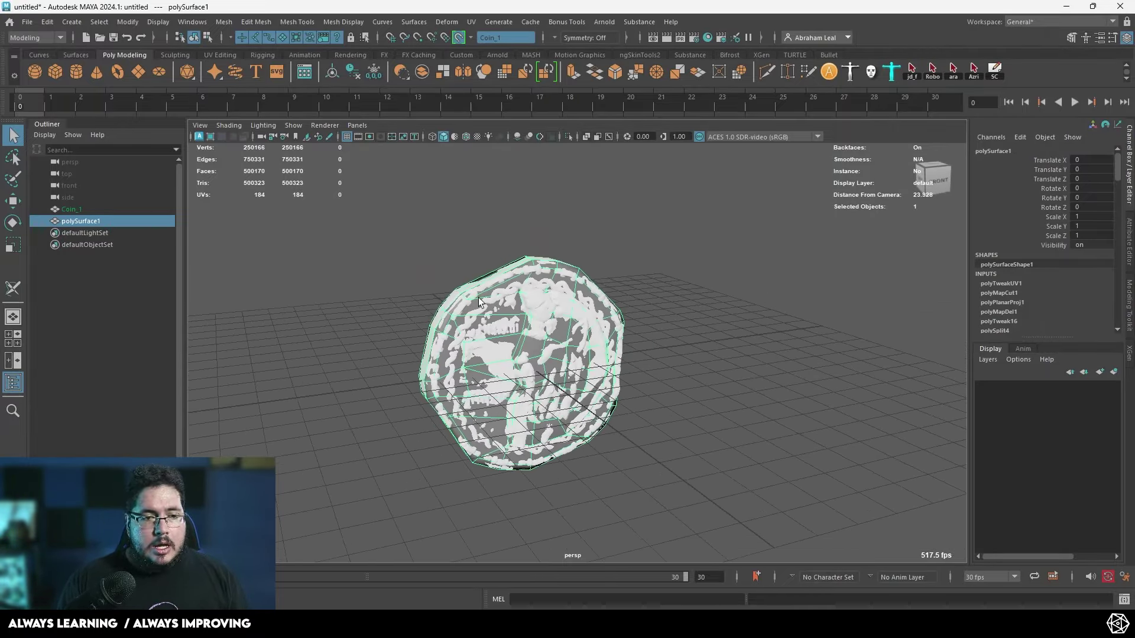
alt+drag(551, 341, 571, 355)
alt+right_drag(570, 355, 618, 357)
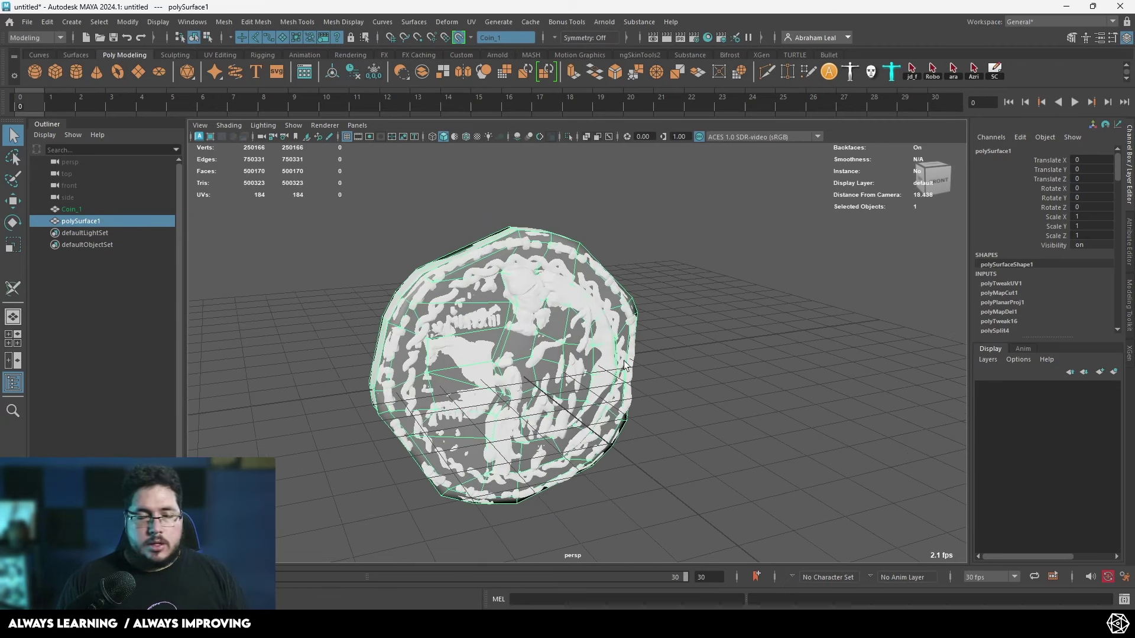
alt+drag(618, 357, 556, 335)
alt+right_drag(556, 334, 574, 336)
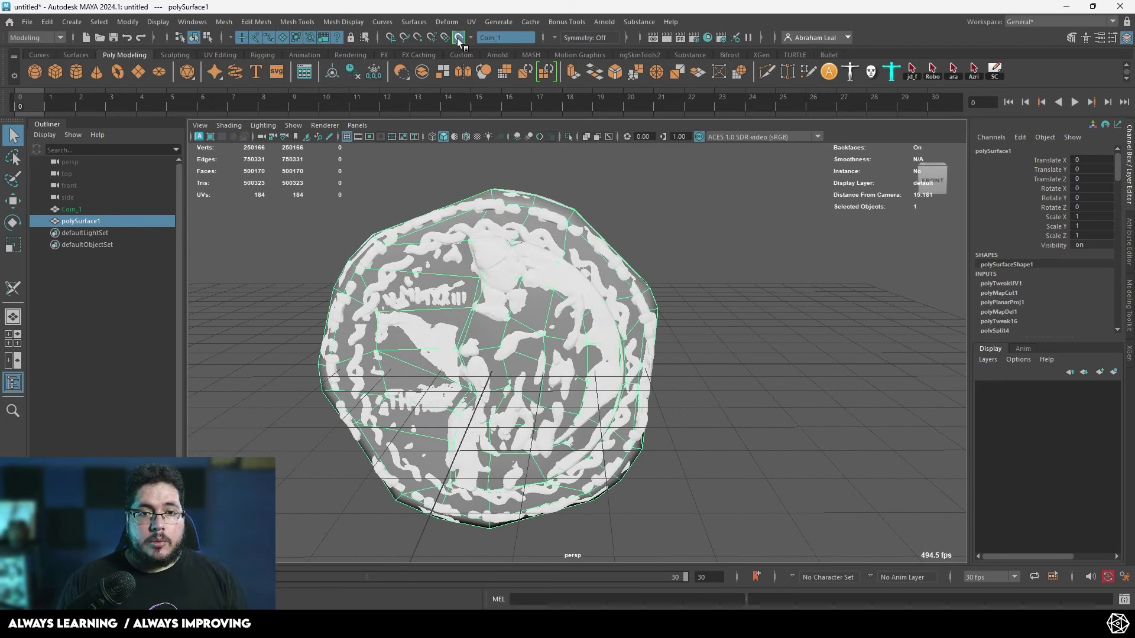
- Release the live surface, then duplicate Coin_1 and polySurface1 together and move the copies about 15 units along X
click(90, 210)
shift+click(89, 221)
alt+right_drag(828, 338, 736, 379)
alt+middle_drag(736, 379, 687, 374)
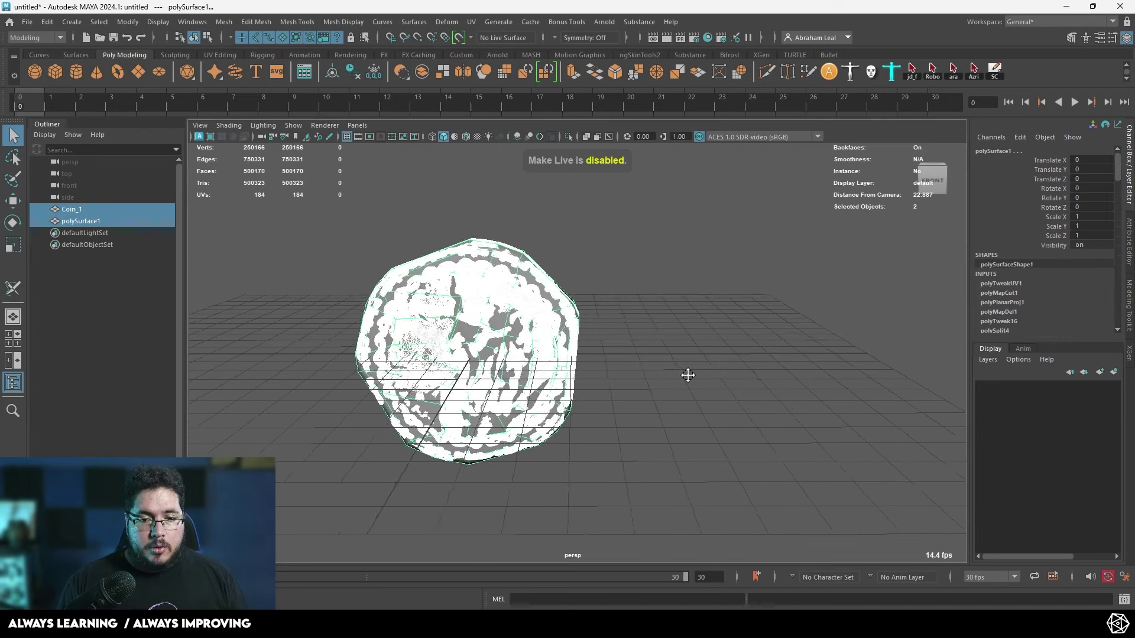
alt+right_drag(686, 375, 464, 346)
key(ctrl+d)
key(w)
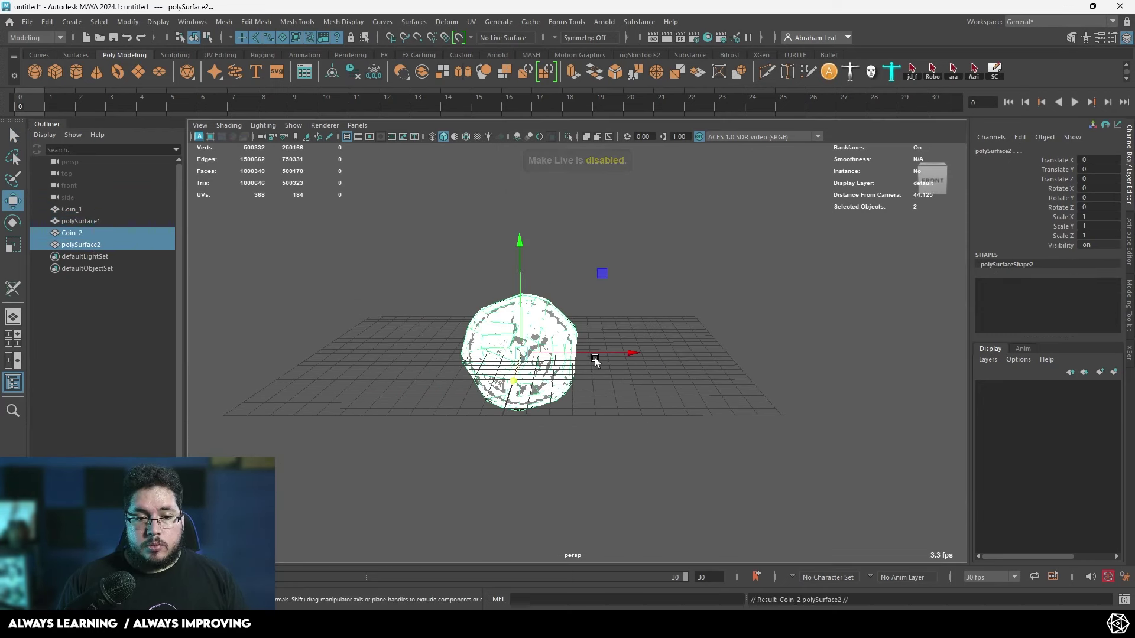
drag(601, 357, 879, 322)
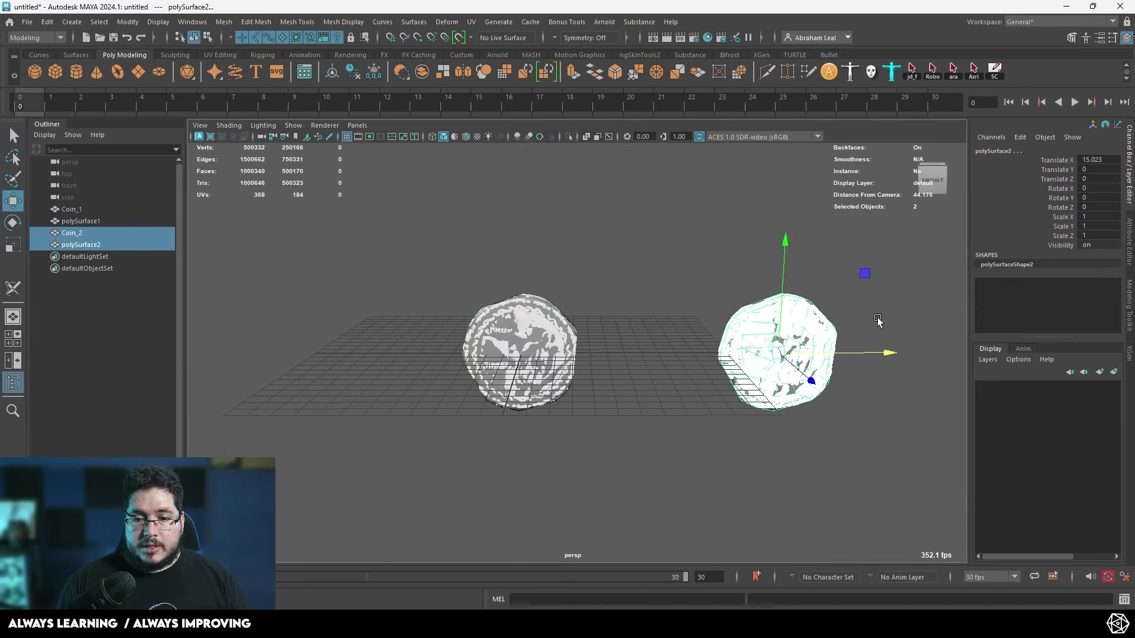
- Duplicate both pairs of sculpted and low-poly coins and move the copies about 13 units up along Y
alt+middle_drag(879, 322, 331, 362)
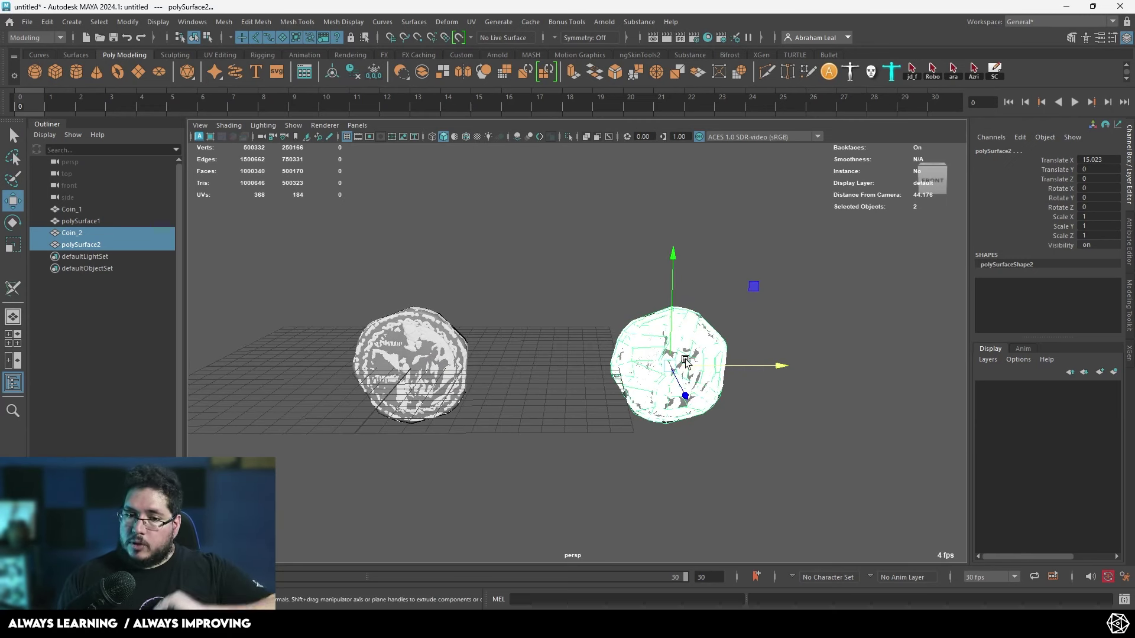
drag(826, 215, 261, 473)
alt+middle_drag(526, 354, 532, 419)
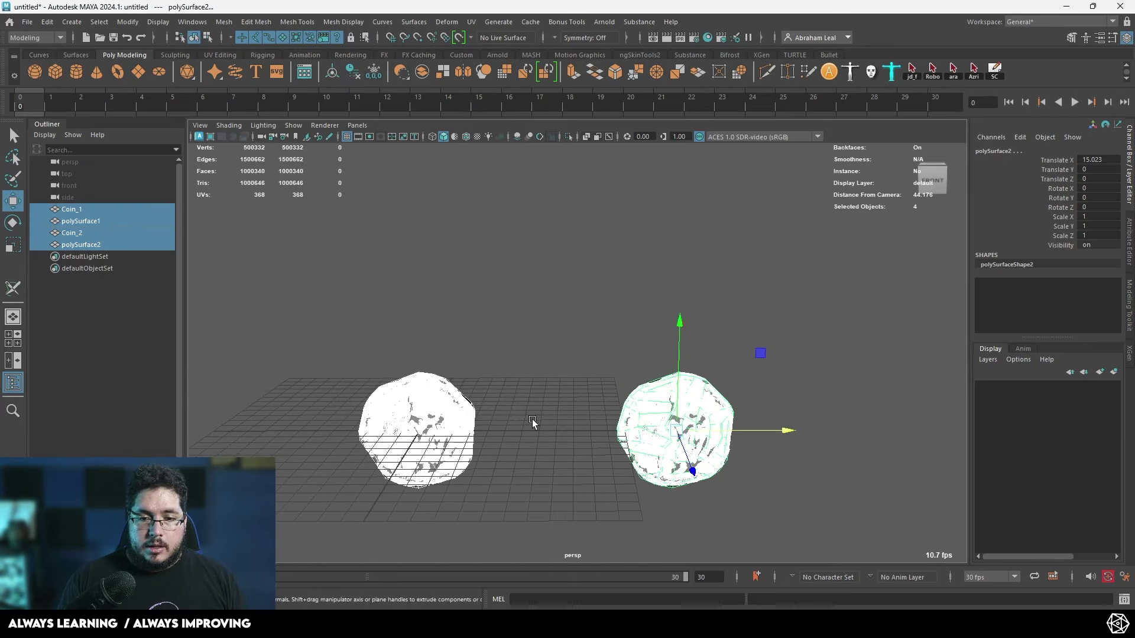
alt+right_drag(532, 420, 421, 379)
key(ctrl+d)
drag(647, 326, 644, 169)
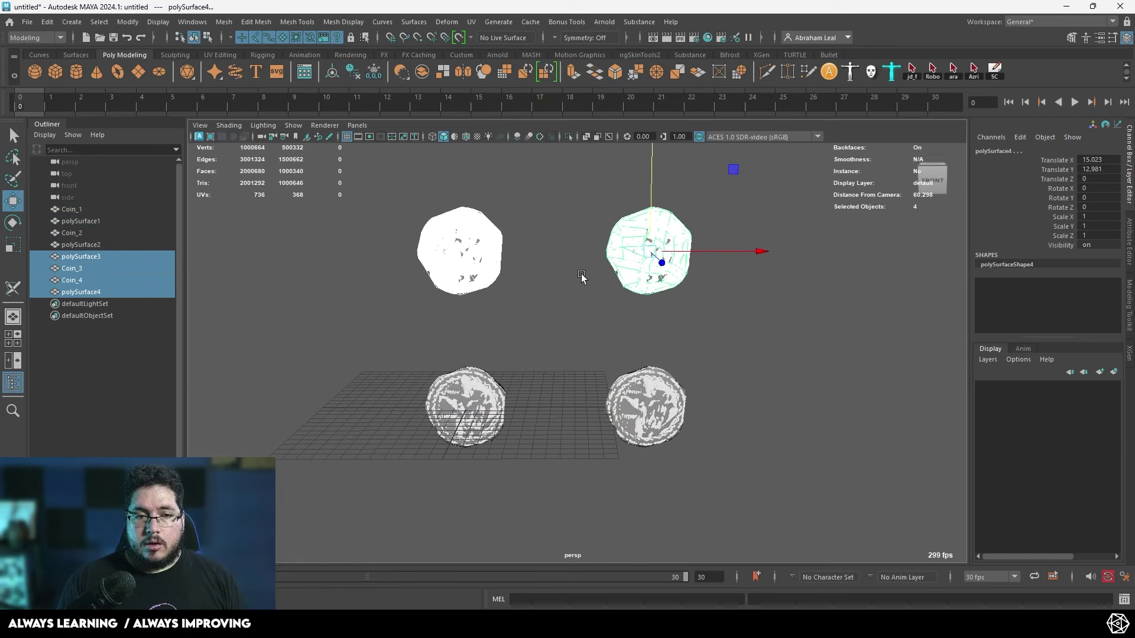
click(750, 261)
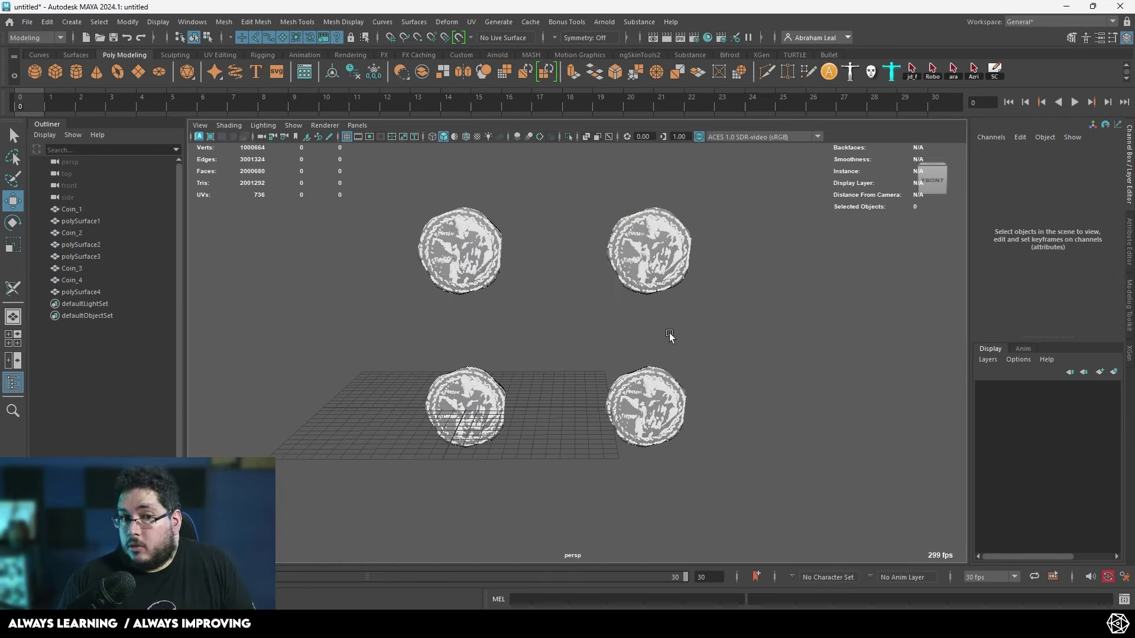
- Select the four sculpted high-poly coins and combine them into a single mesh
alt+drag(520, 327, 583, 326)
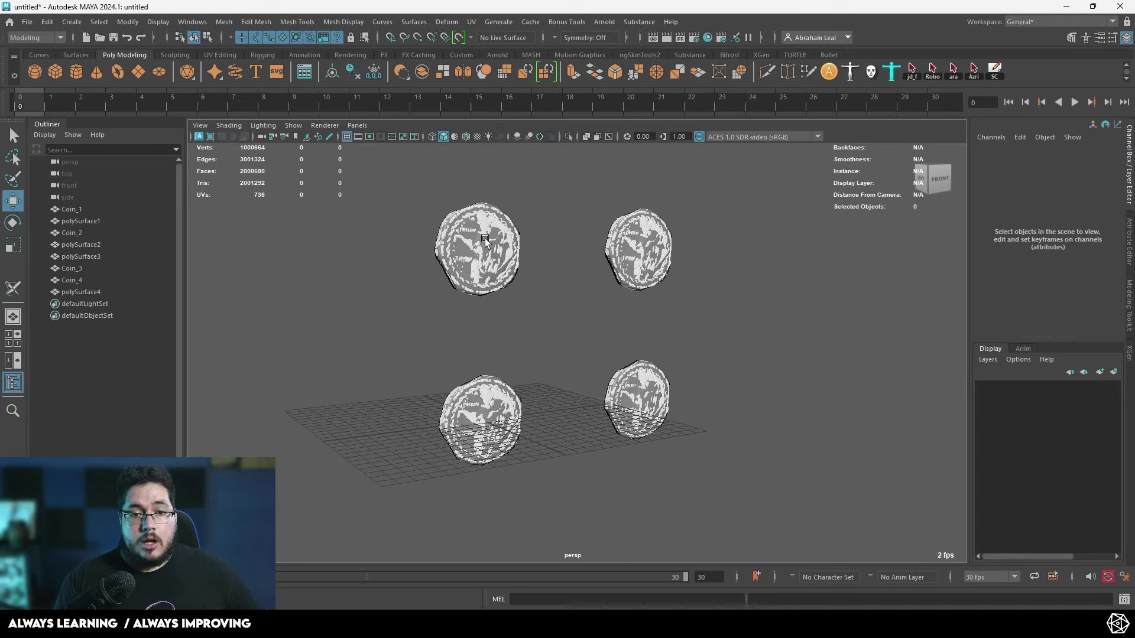
scroll(485, 239, up, 3)
click(426, 225)
shift+click(661, 214)
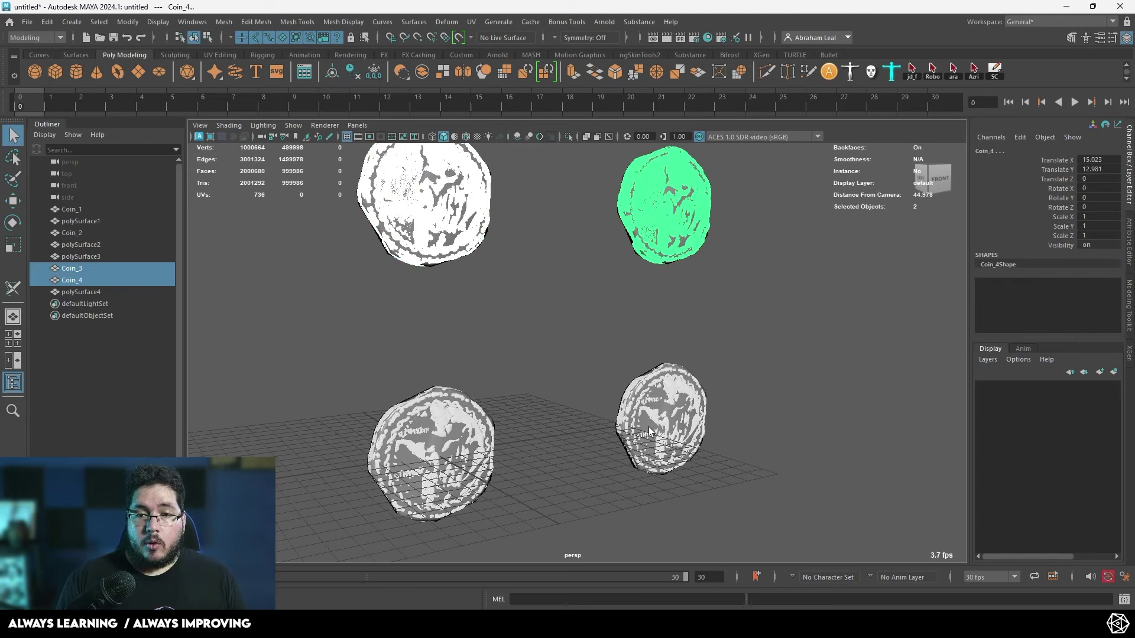
shift+click(644, 436)
shift+click(452, 418)
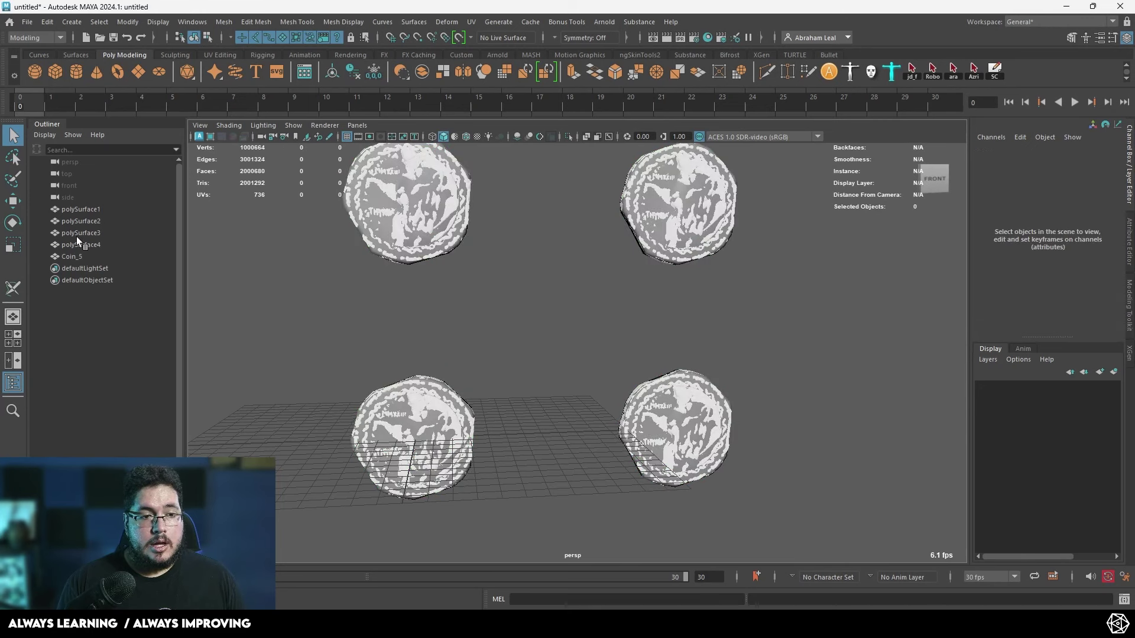
- Combine the four low-poly coins into a single mesh, then delete its history and freeze its transformations
click(85, 233)
click(82, 210)
shift+click(81, 244)
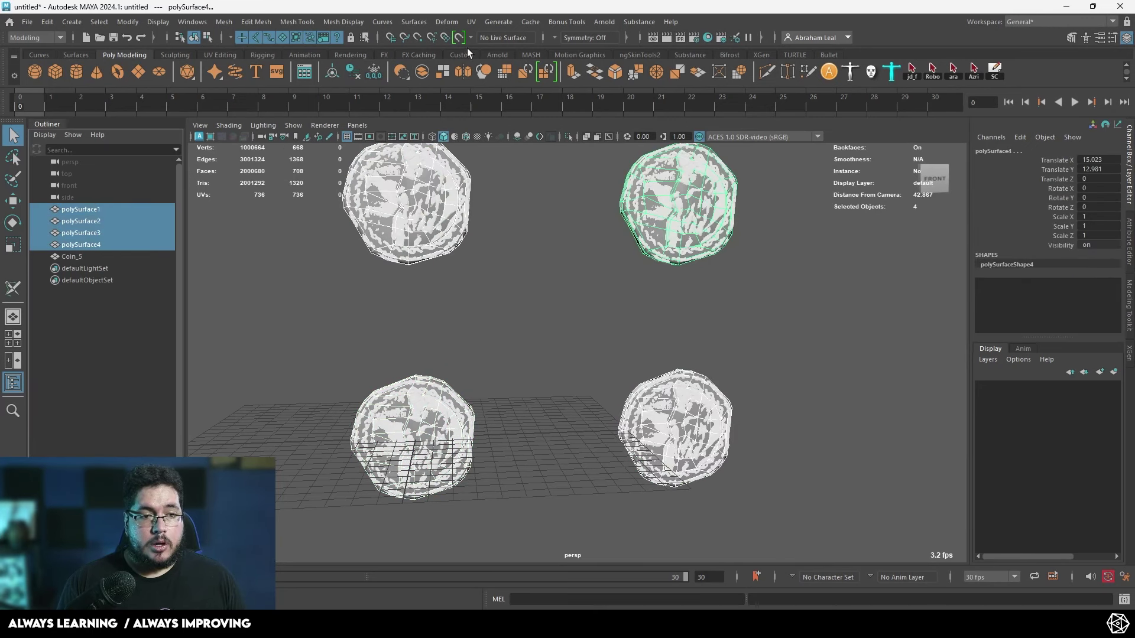
click(421, 74)
alt+drag(520, 211, 516, 187)
click(335, 69)
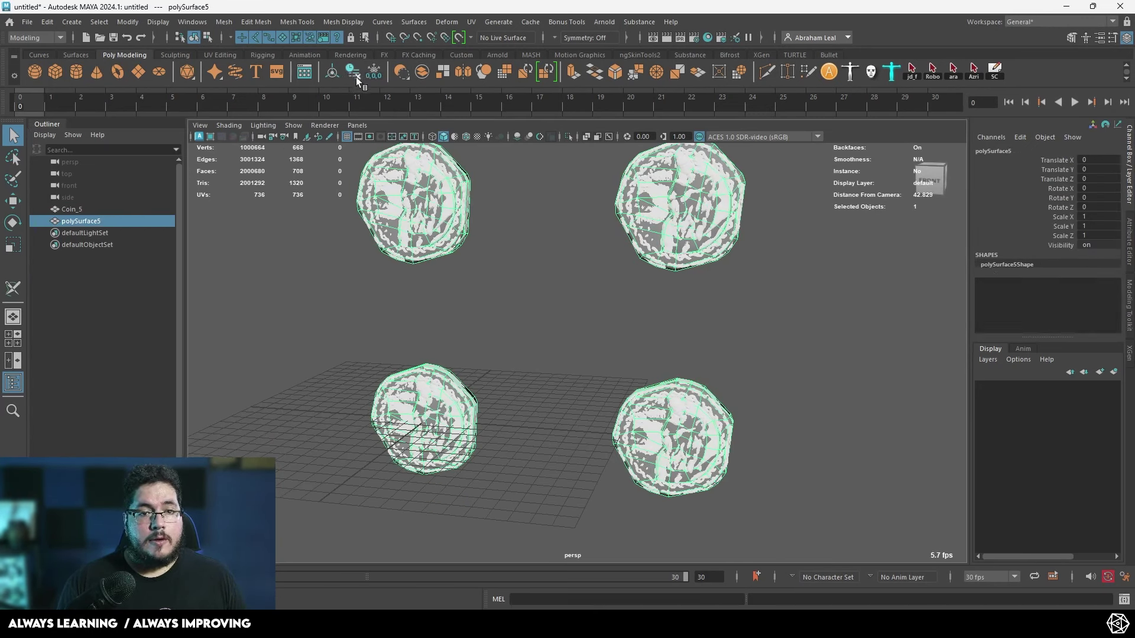
click(354, 73)
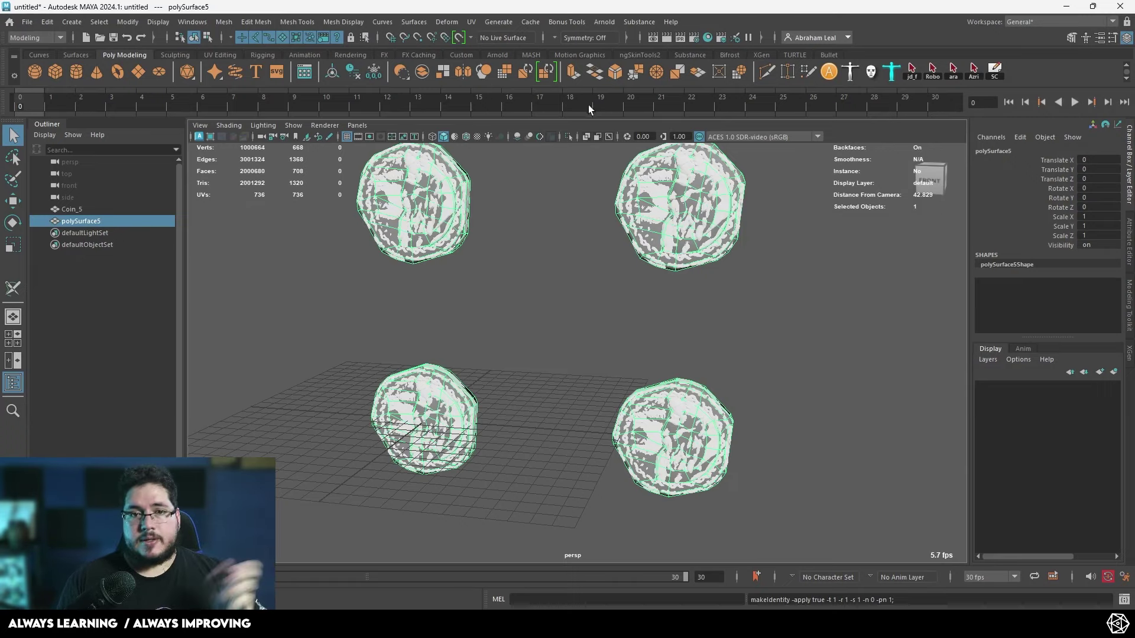
- Lay out all UV shells of the combined low-poly coins so they no longer overlap
click(467, 22)
click(485, 44)
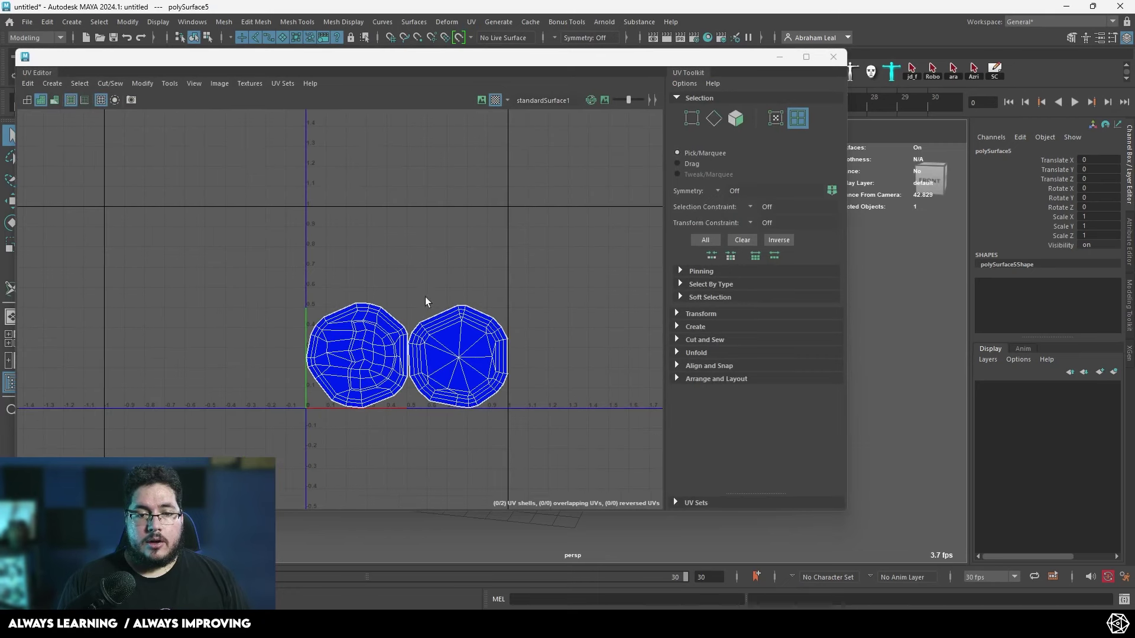
right_drag(425, 297, 464, 331)
drag(311, 269, 600, 470)
key(ctrl+l)
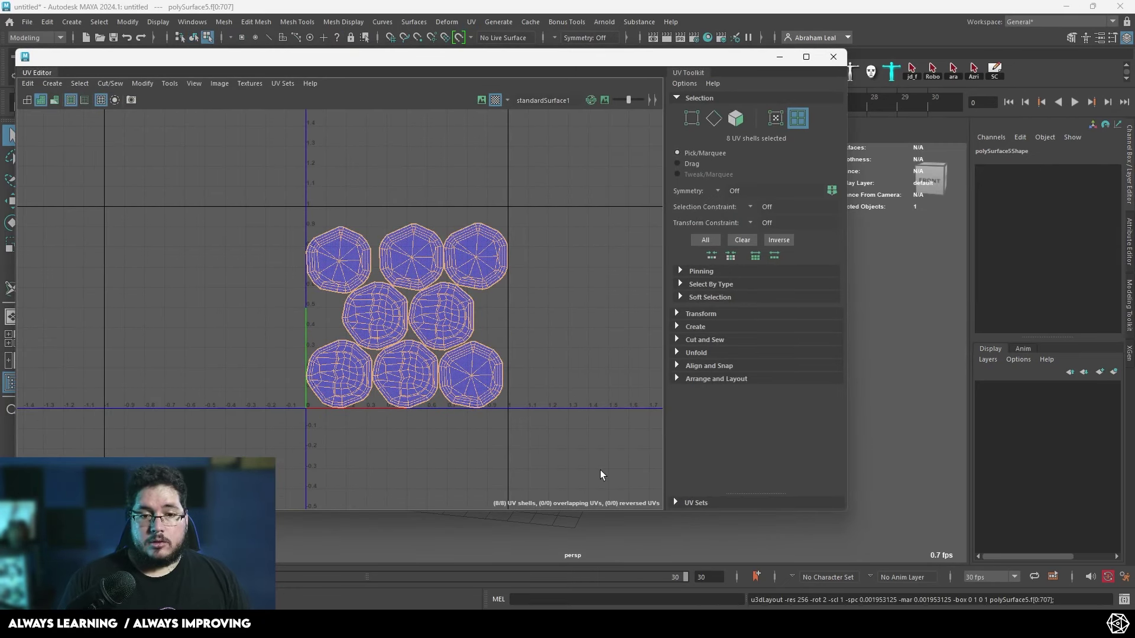
click(601, 470)
alt+right_drag(322, 281, 390, 292)
alt+middle_drag(390, 292, 347, 307)
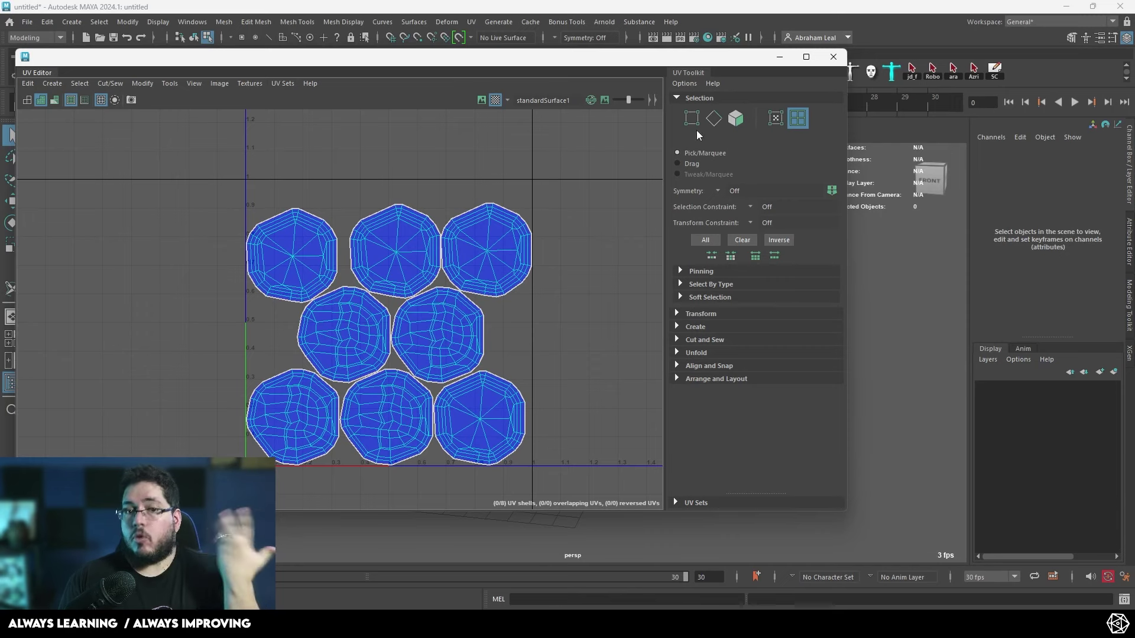
click(834, 56)
- Rename the combined high-poly coin mesh as Coin_low
alt+drag(662, 270, 700, 238)
mouse_move(700, 238)
alt+right_down()
mouse_move(577, 238)
mouse_move(708, 217)
alt+right_up()
click(436, 257)
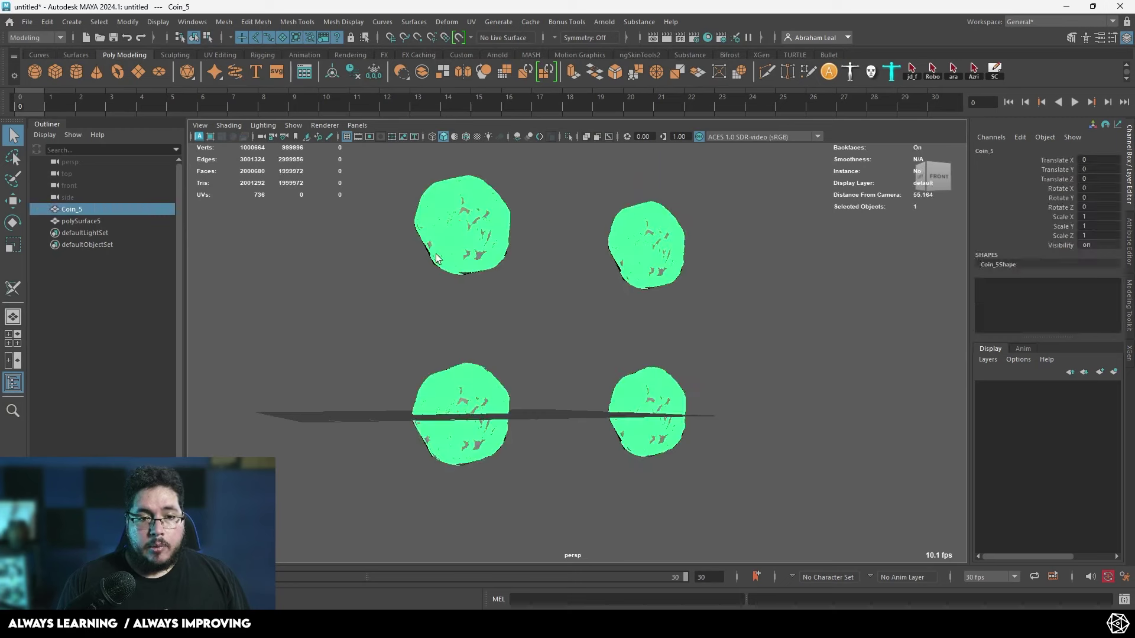
double_click(97, 210)
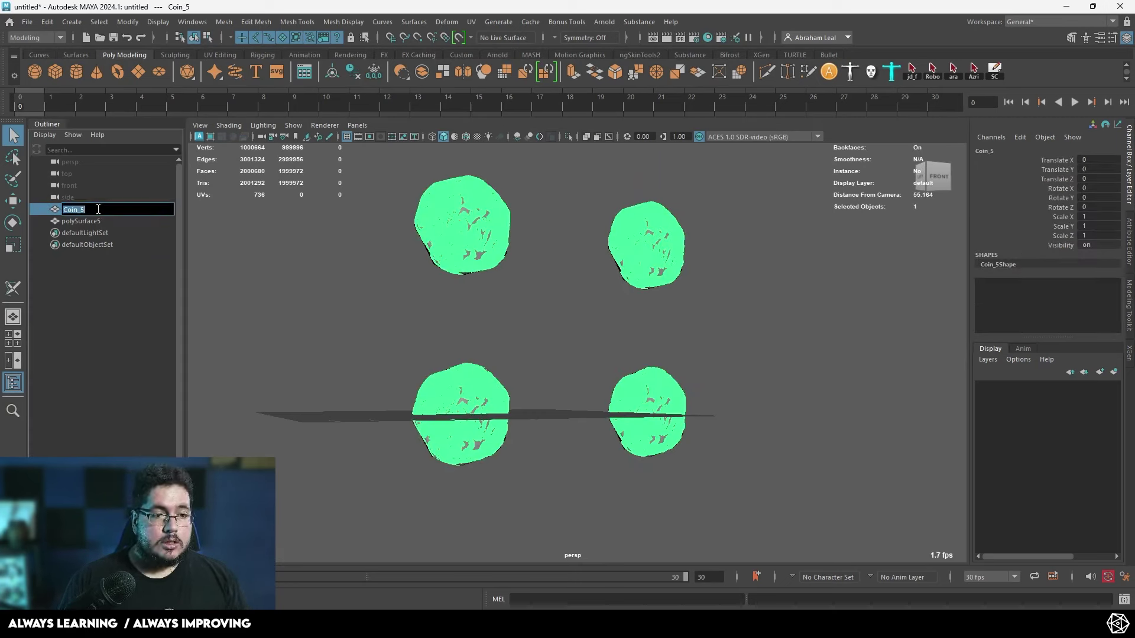
text(Coin_low)
key(Return)
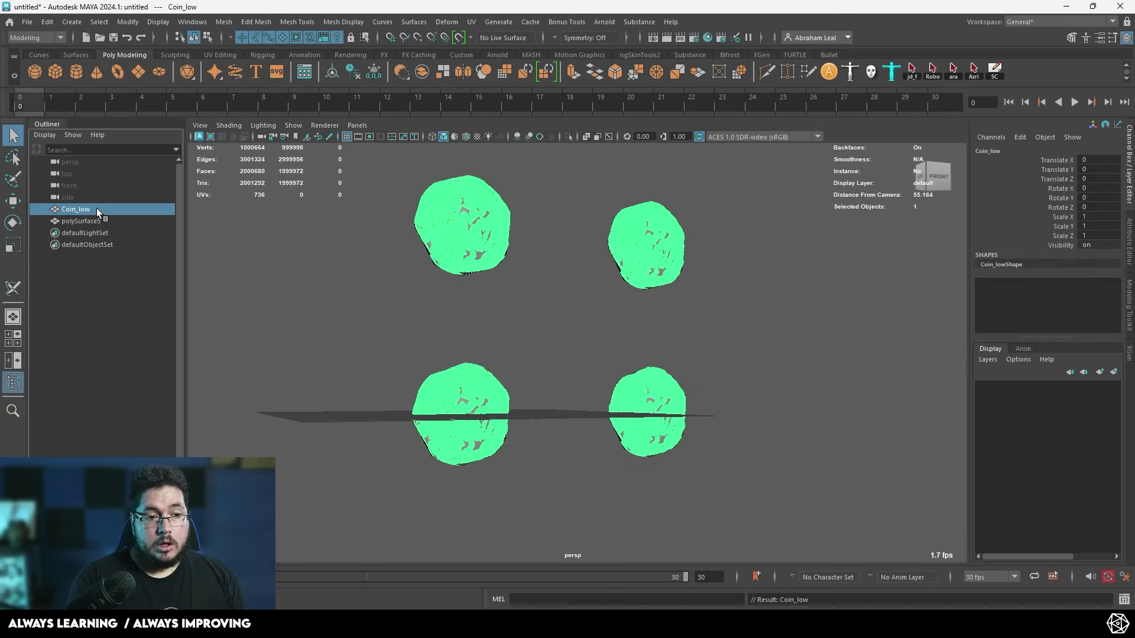
- Rename the polySurface5 coin mesh as Coin_high and clear the selection
double_click(96, 222)
text(Coin)
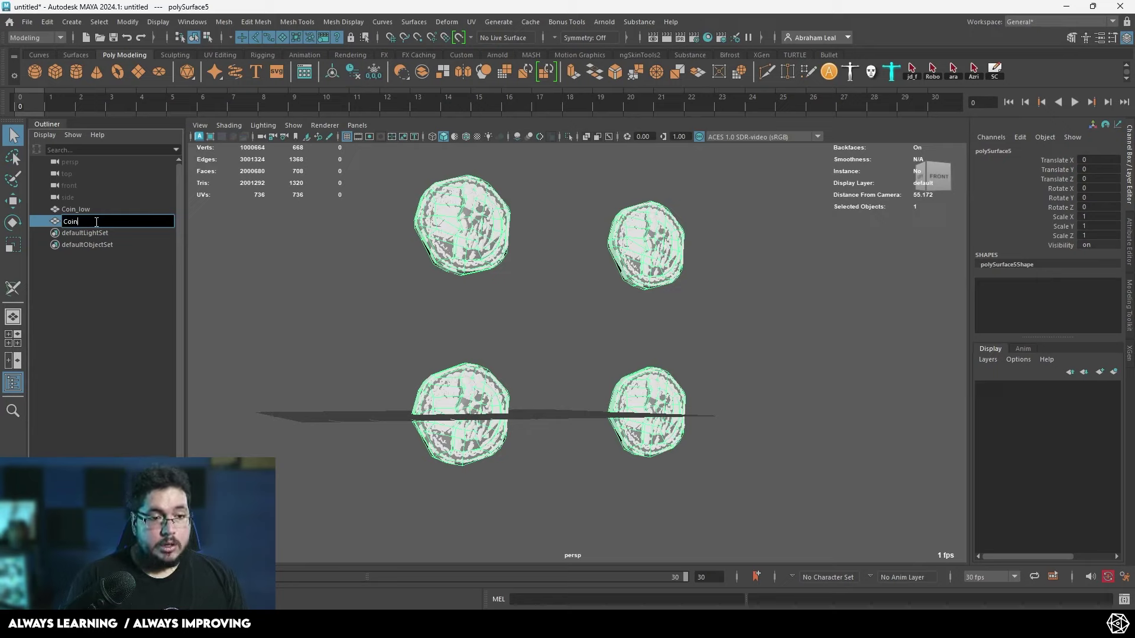
text(_H)
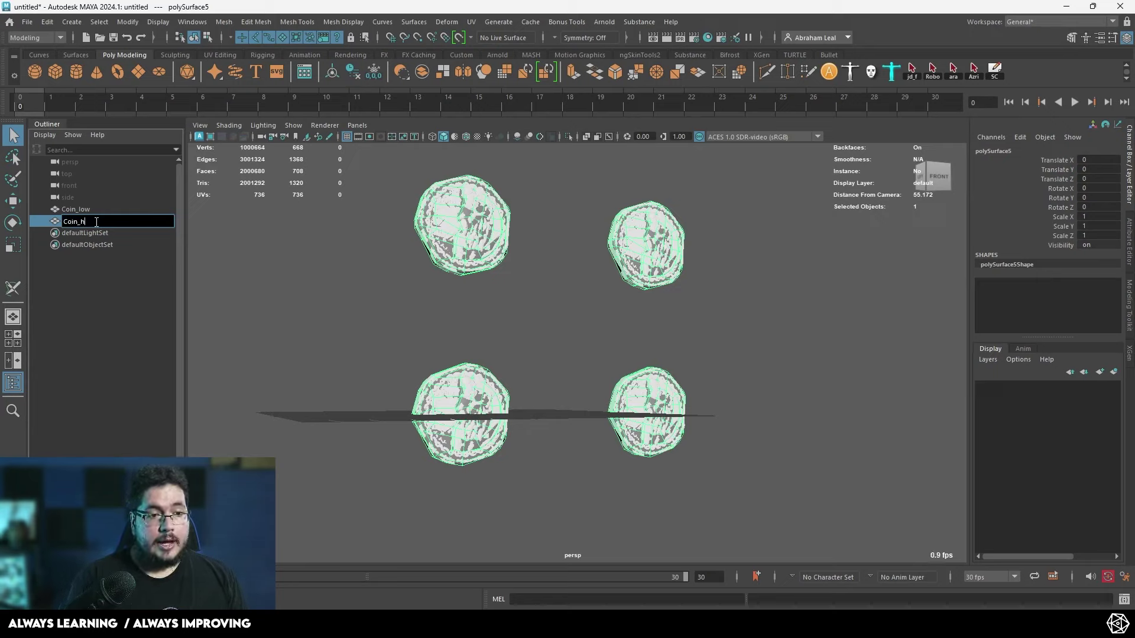
key(Return)
click(532, 320)
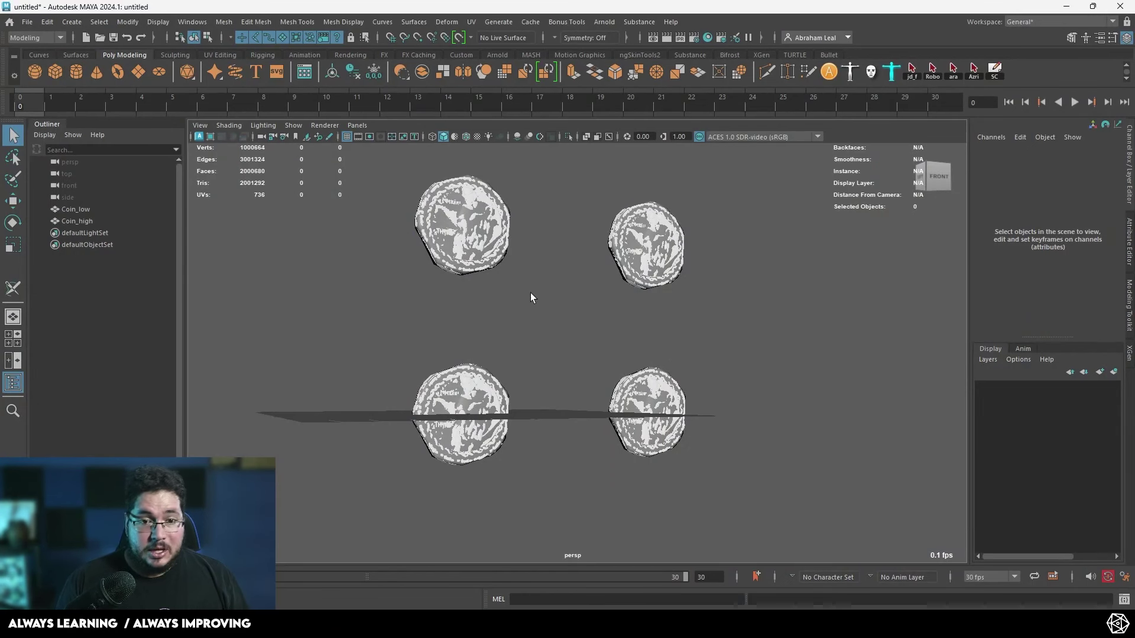
click(82, 210)
click(26, 22)
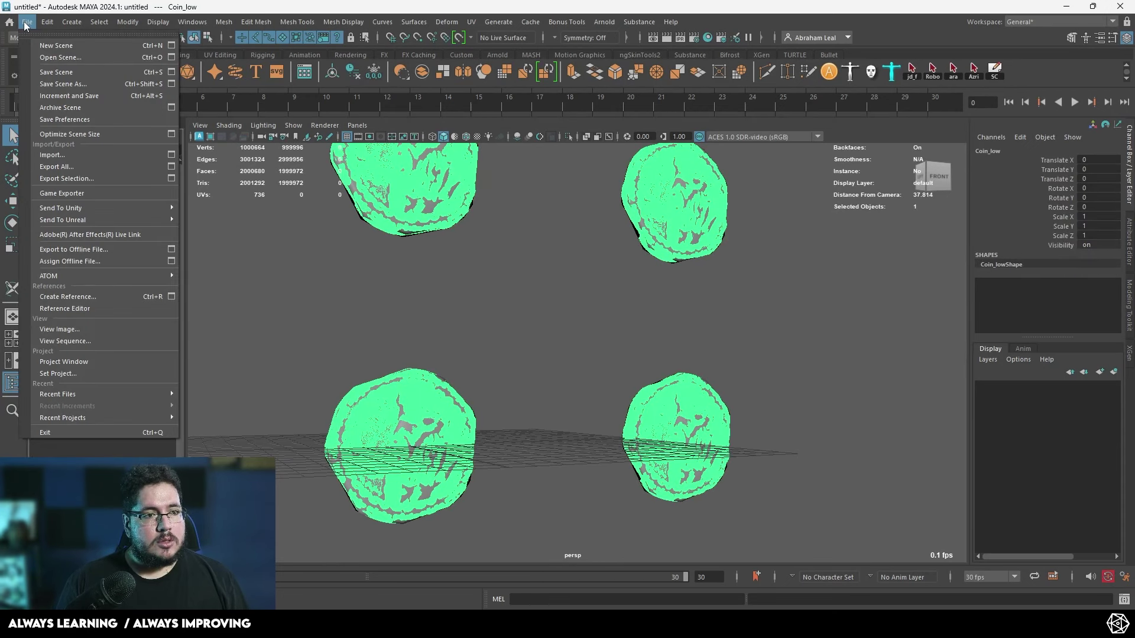
click(237, 236)
click(95, 211)
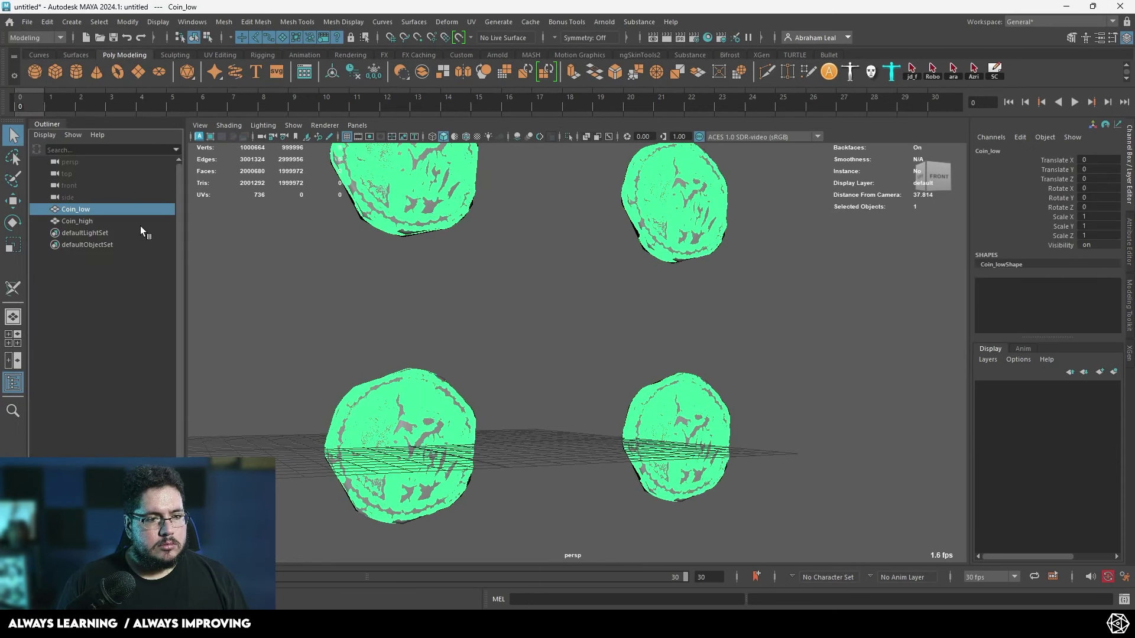
- Rename the low-poly coin mesh with the temporary name Coin_low2 to free the Coin_high name
click(78, 221)
double_click(108, 224)
click(119, 226)
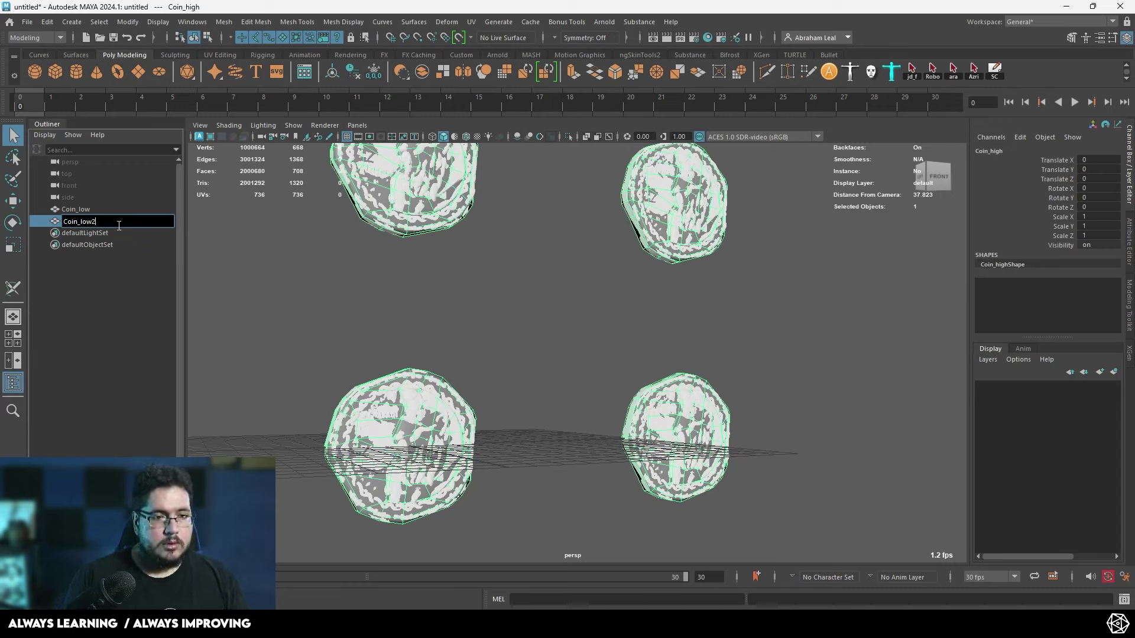
- Rename the high-poly coin mesh as Coin_high
click(108, 212)
double_click(111, 210)
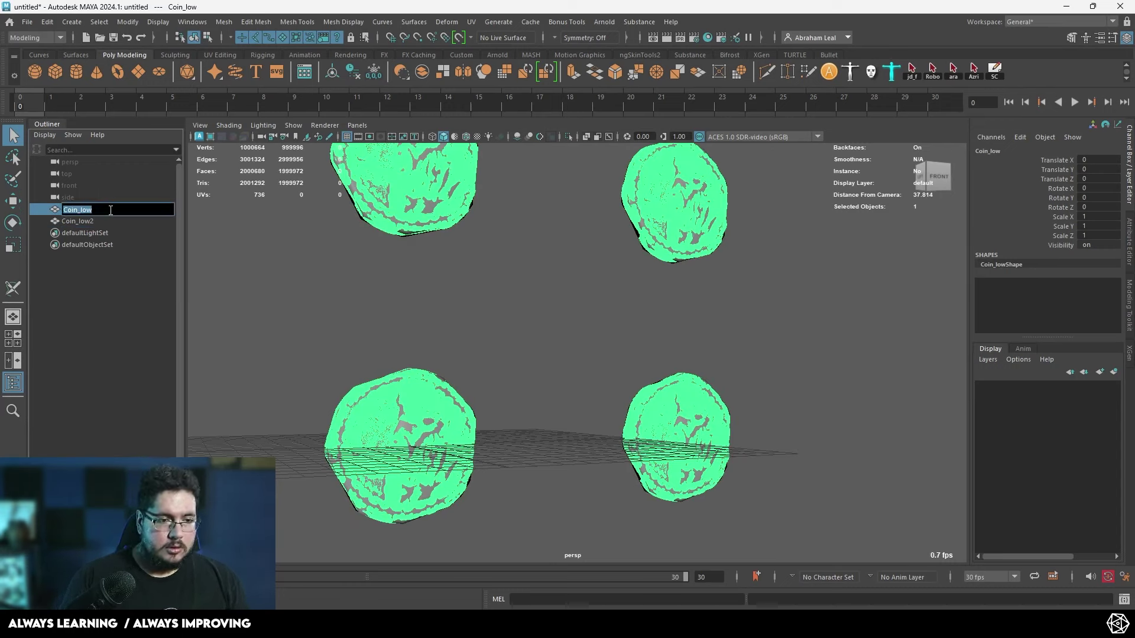
click(110, 210)
text(high)
key(Return)
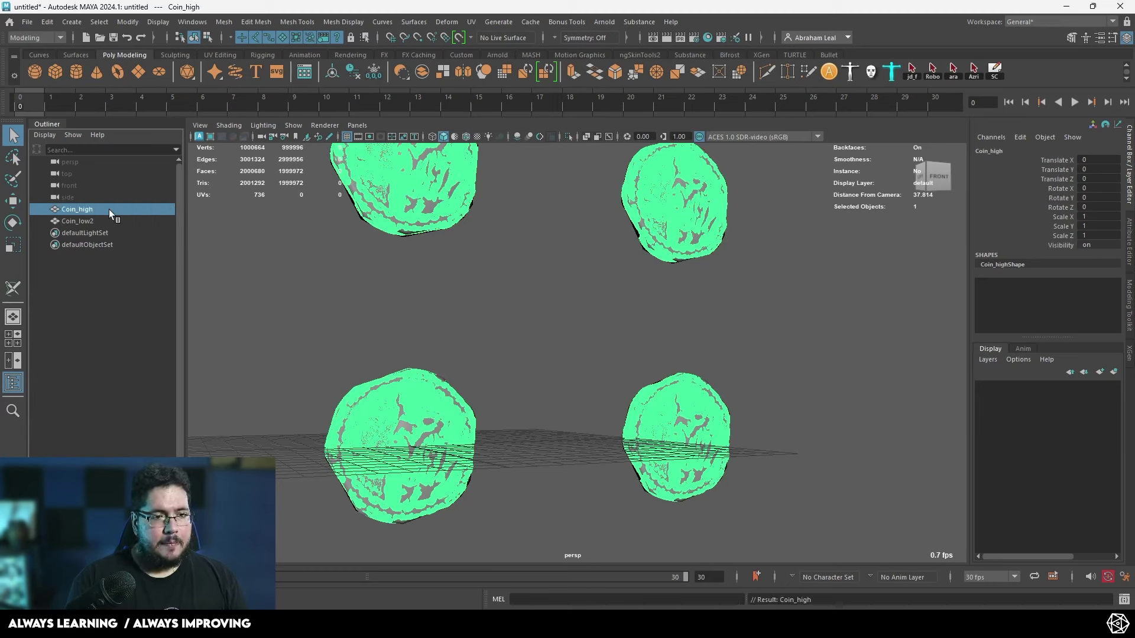
- Remove the trailing 2 from the low-poly mesh's name so that it reads Coin_low
double_click(112, 223)
click(115, 223)
key(BackSpace)
key(Return)
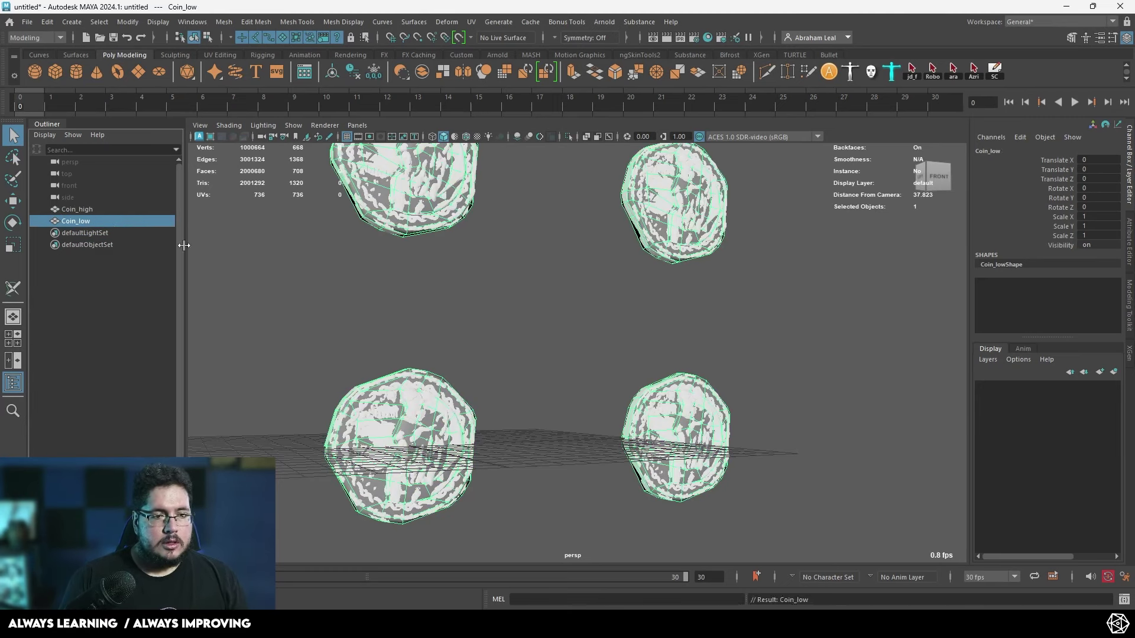
- Start an Export Selection of the Coin_low mesh to the Desktop with FBX export as the file type
click(158, 251)
click(137, 222)
click(27, 22)
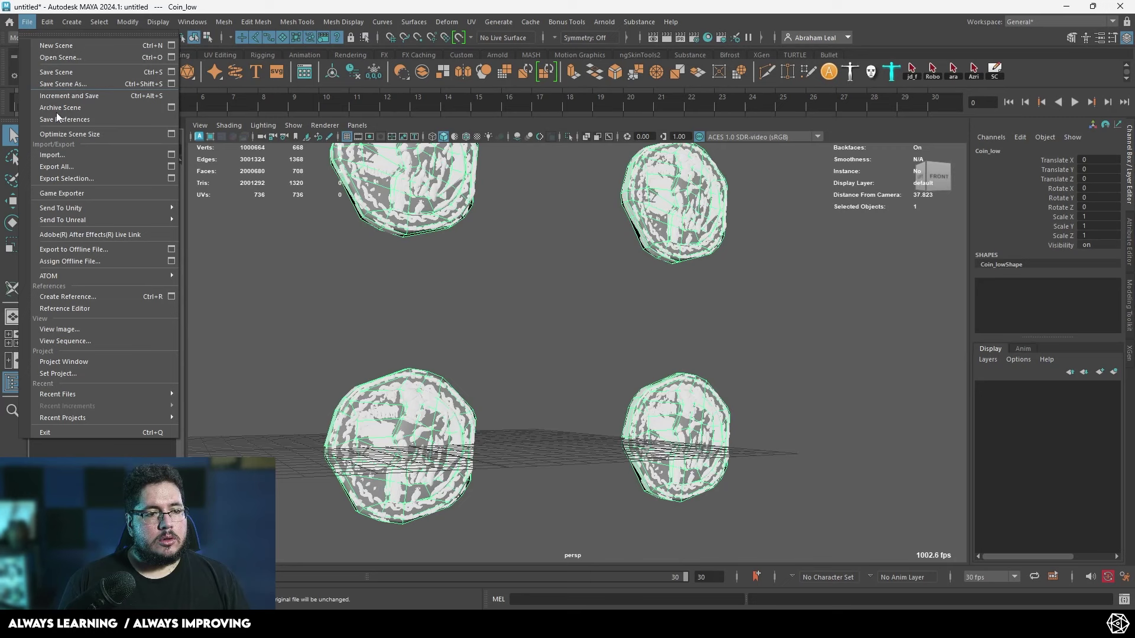
click(65, 178)
click(297, 172)
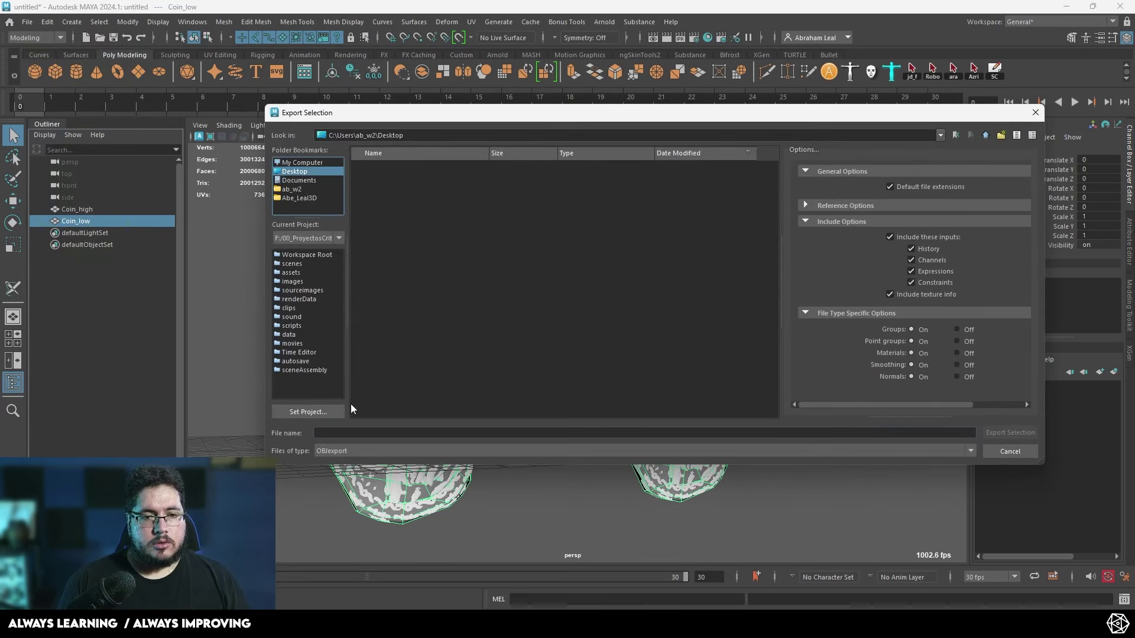
click(358, 449)
scroll(343, 510, down, 1)
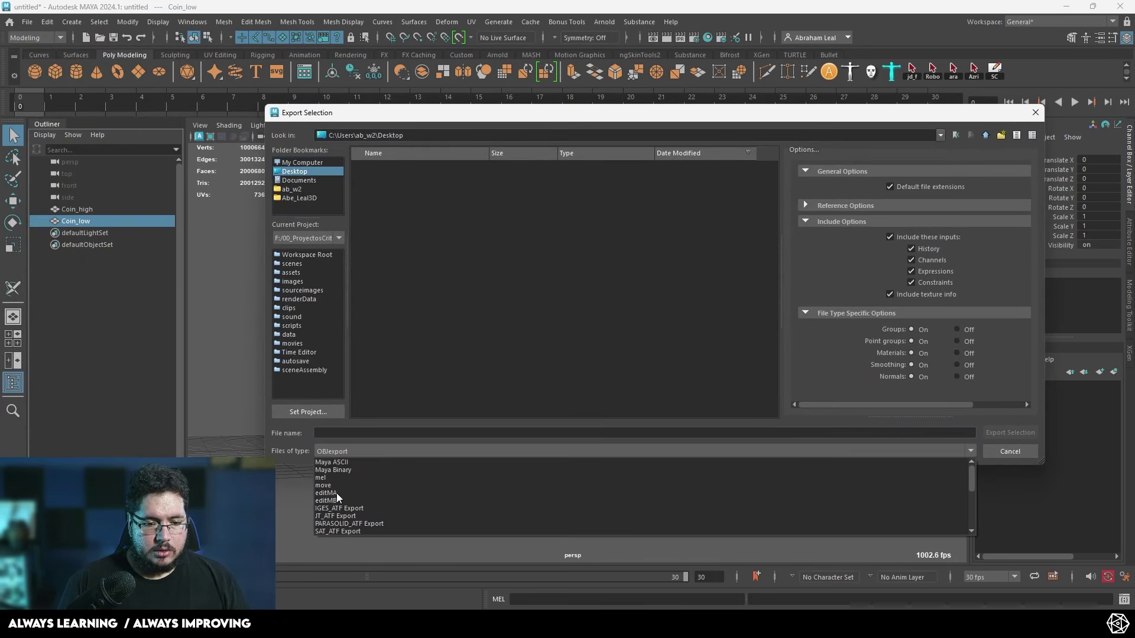
click(334, 516)
- Name the export file Coins and export the selected low-poly mesh
click(355, 433)
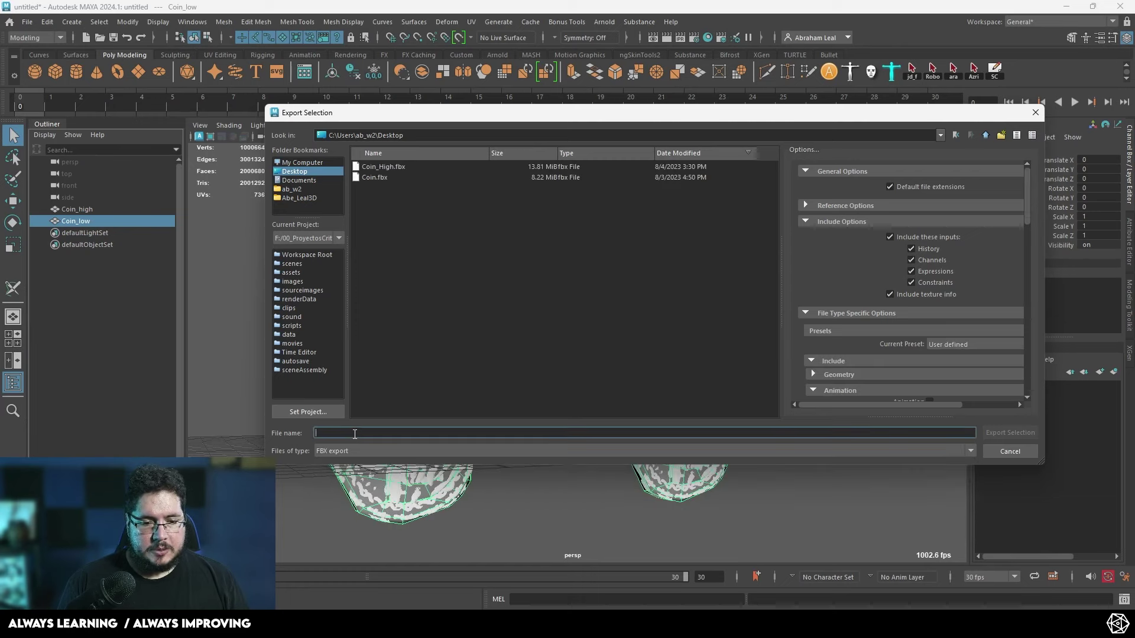
text(Coin_)
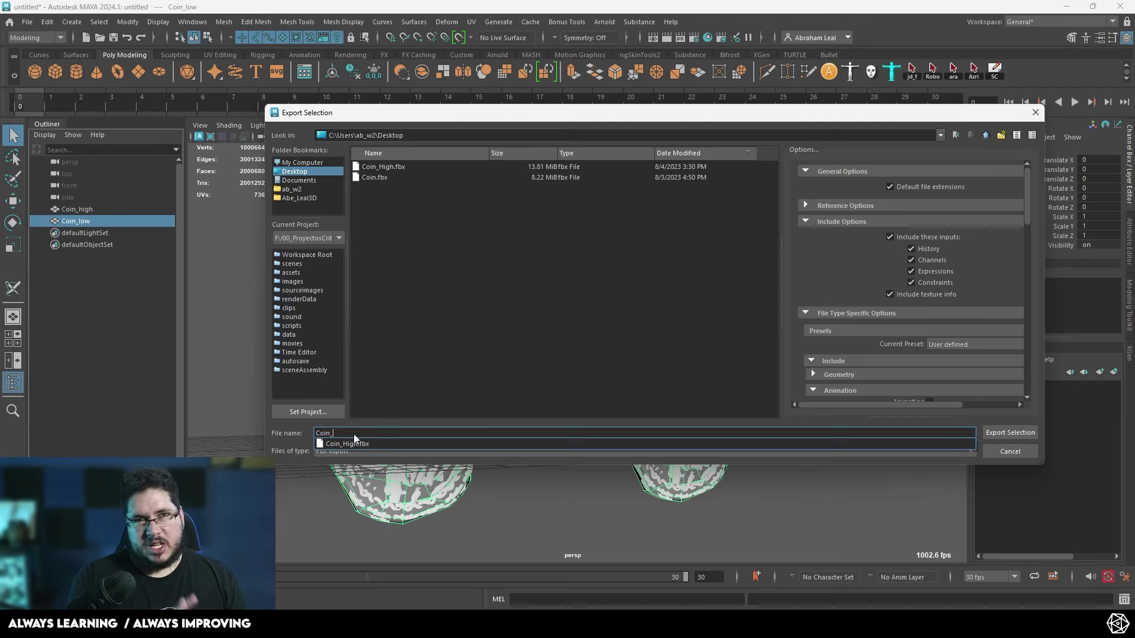
key(BackSpace)
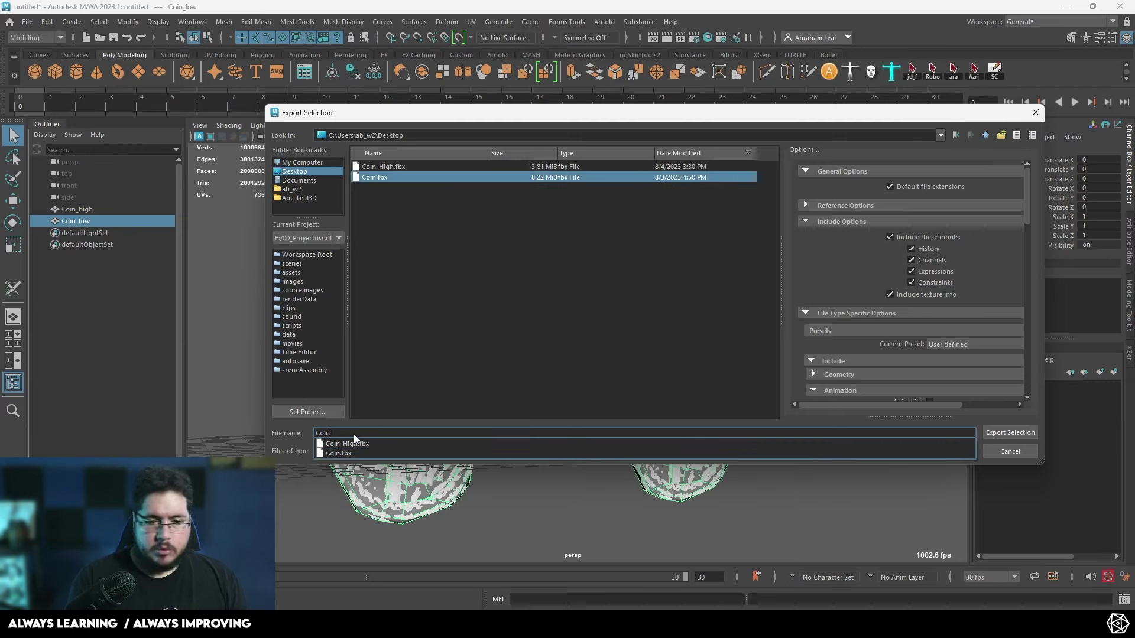
text(s)
key(Return)
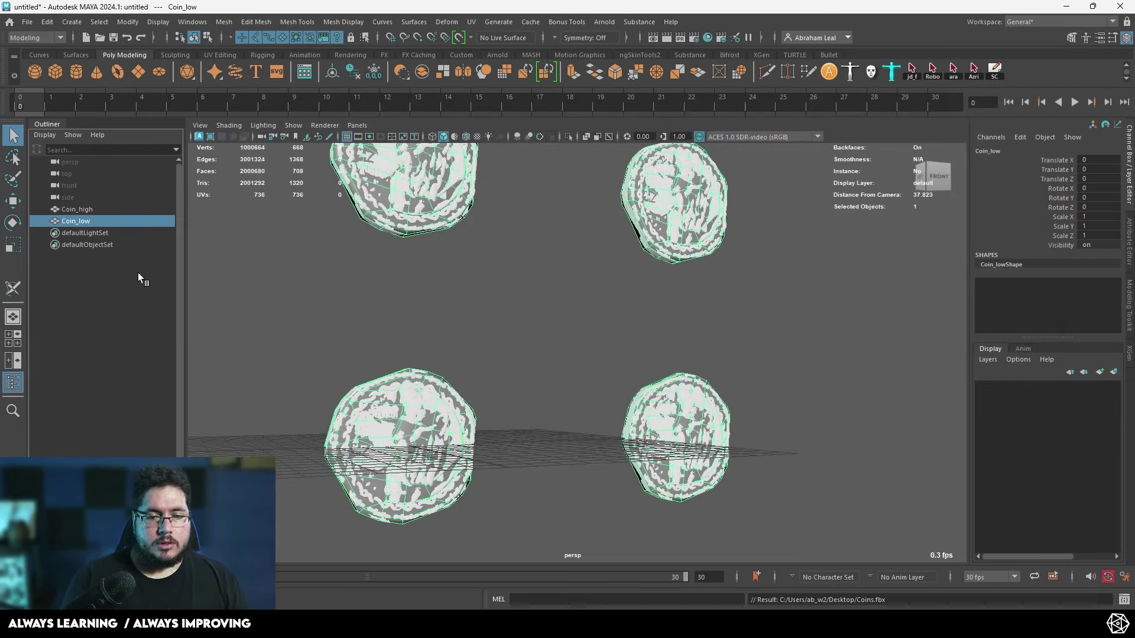
- Export the Coin_high mesh as FBX over the existing Coin_High.fbx on the Desktop, confirming the replacement
click(95, 208)
key(ctrl+alt+e)
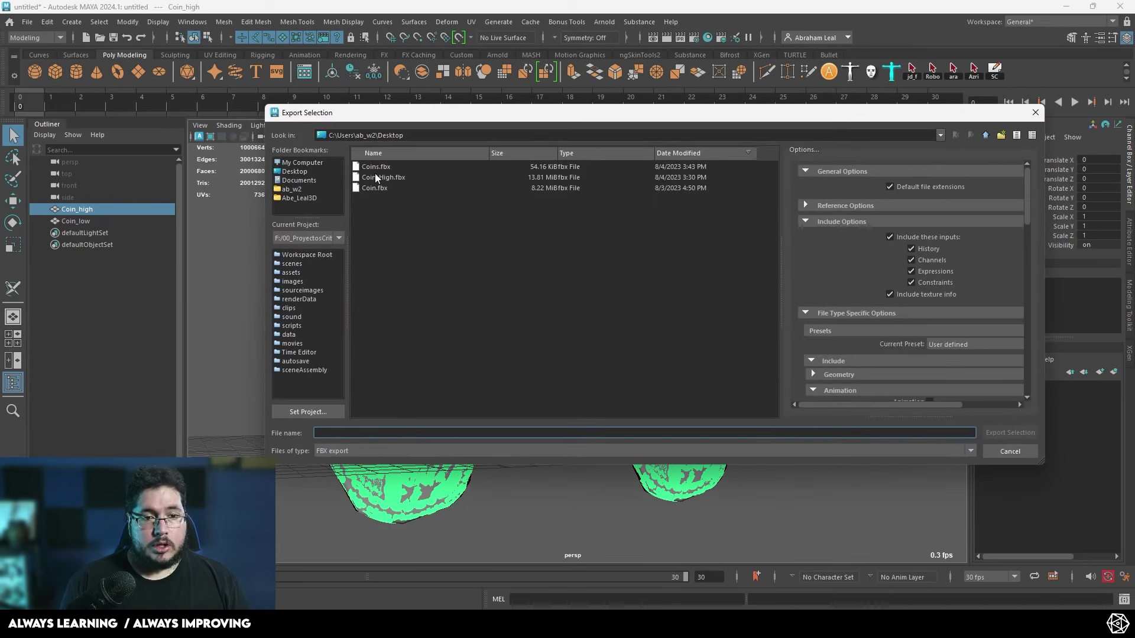
click(378, 177)
click(1011, 432)
click(628, 308)
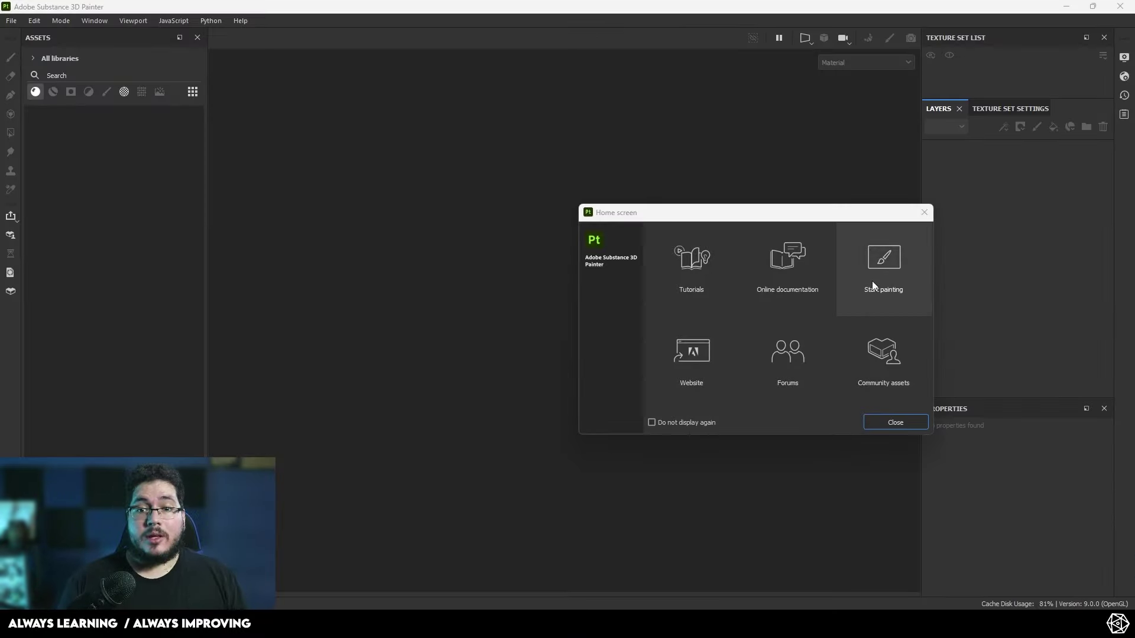
- In Adobe Substance 3D Painter, dismiss the home screen and start a new project with Coins.fbx from the Desktop as its mesh
click(924, 212)
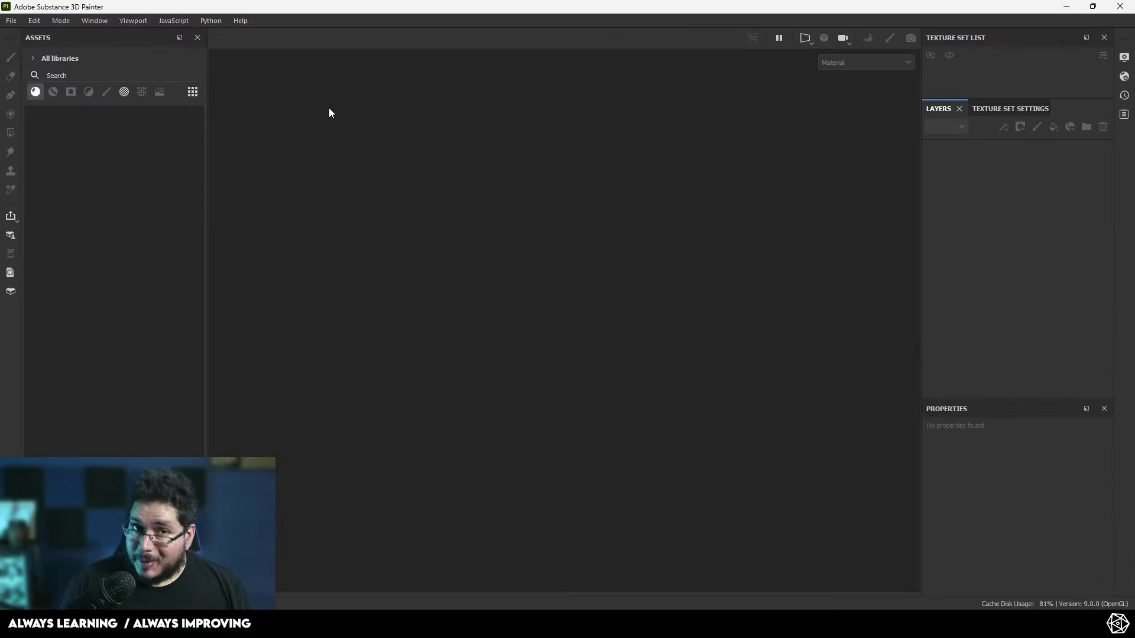
click(11, 24)
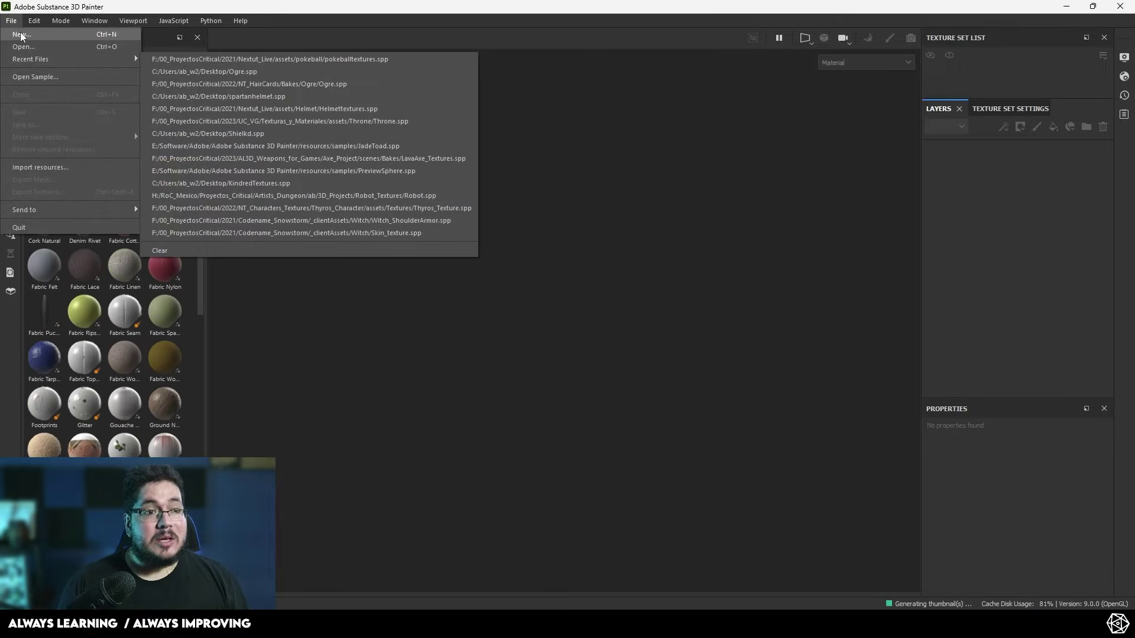
click(20, 36)
click(681, 177)
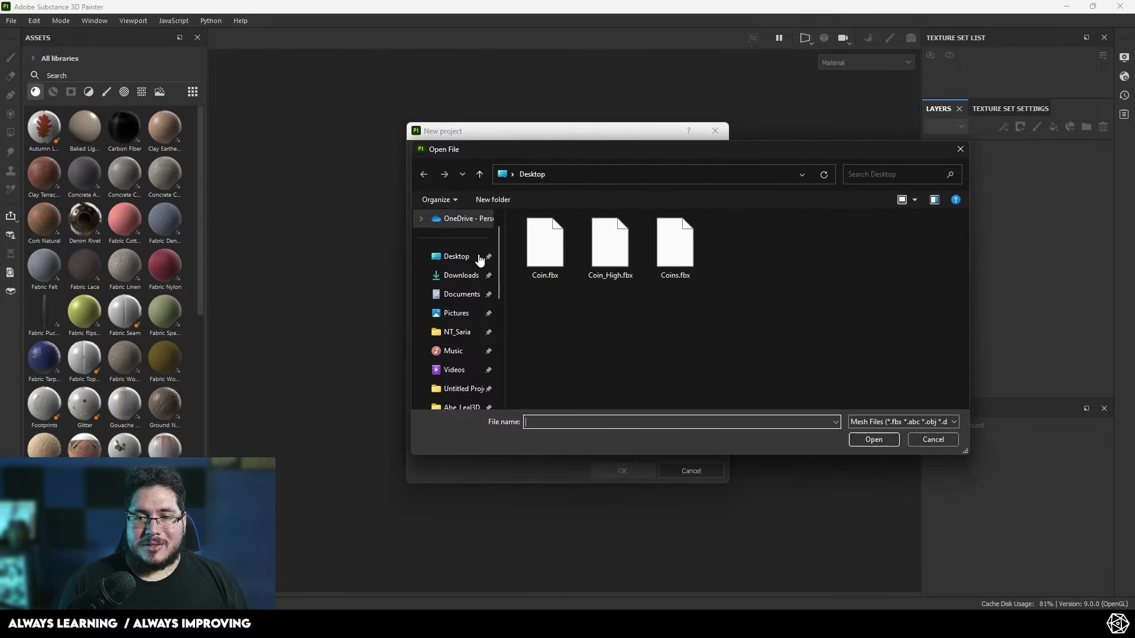
click(544, 245)
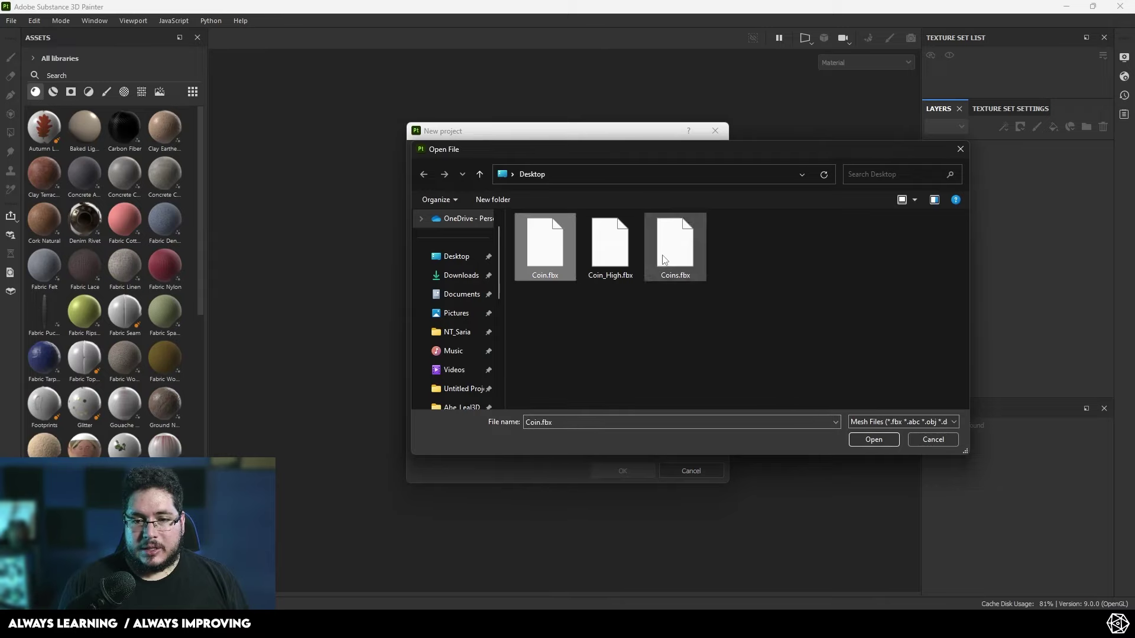
click(665, 260)
click(874, 439)
- Set the new project's document resolution to 2048 and create the project
click(523, 214)
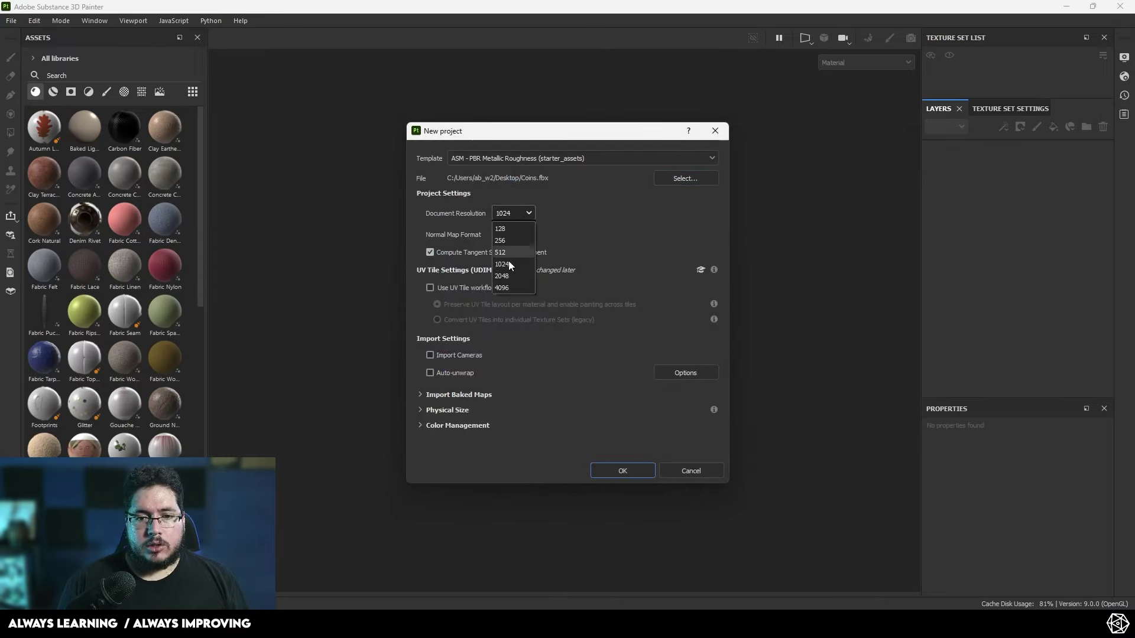
click(503, 276)
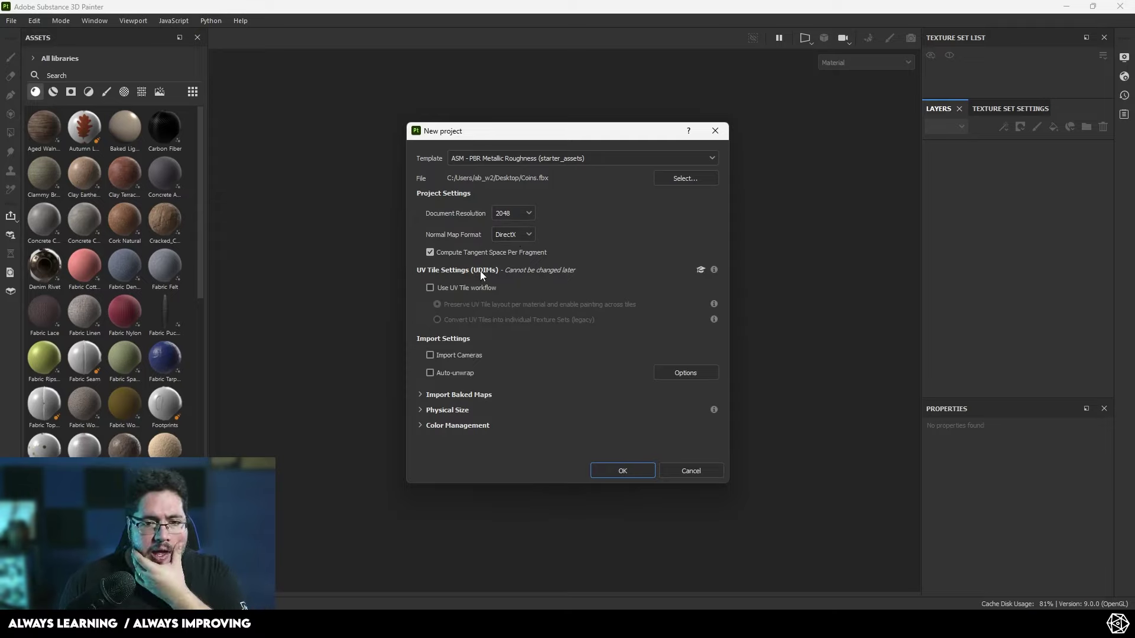
click(615, 471)
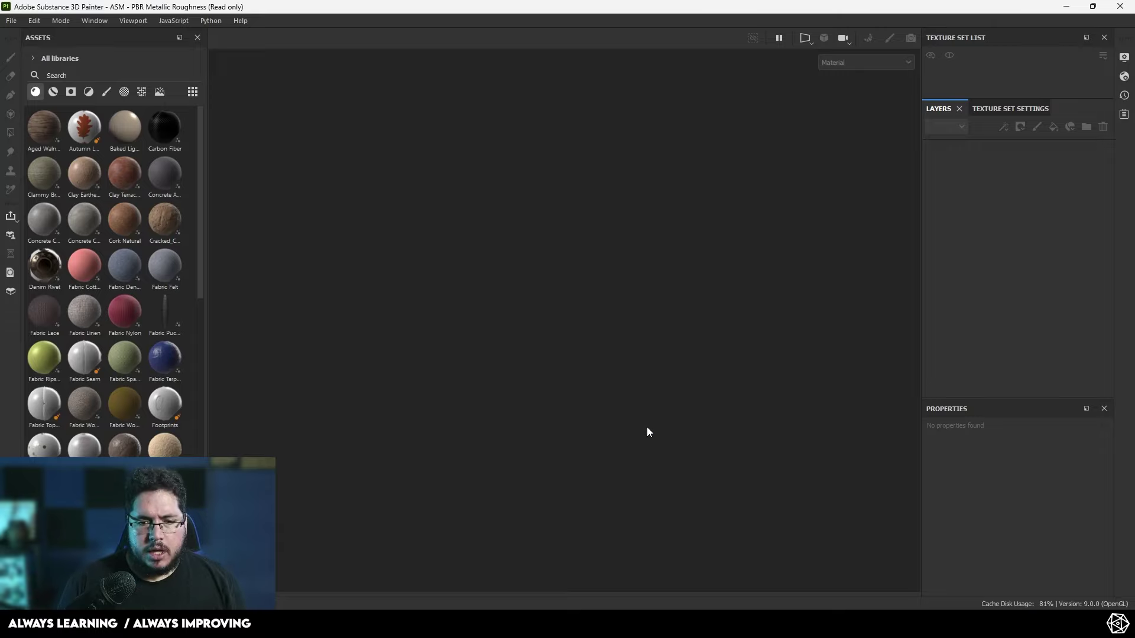
- Enter baking mode and set the mesh map output size to 2048
alt+drag(550, 308, 663, 300)
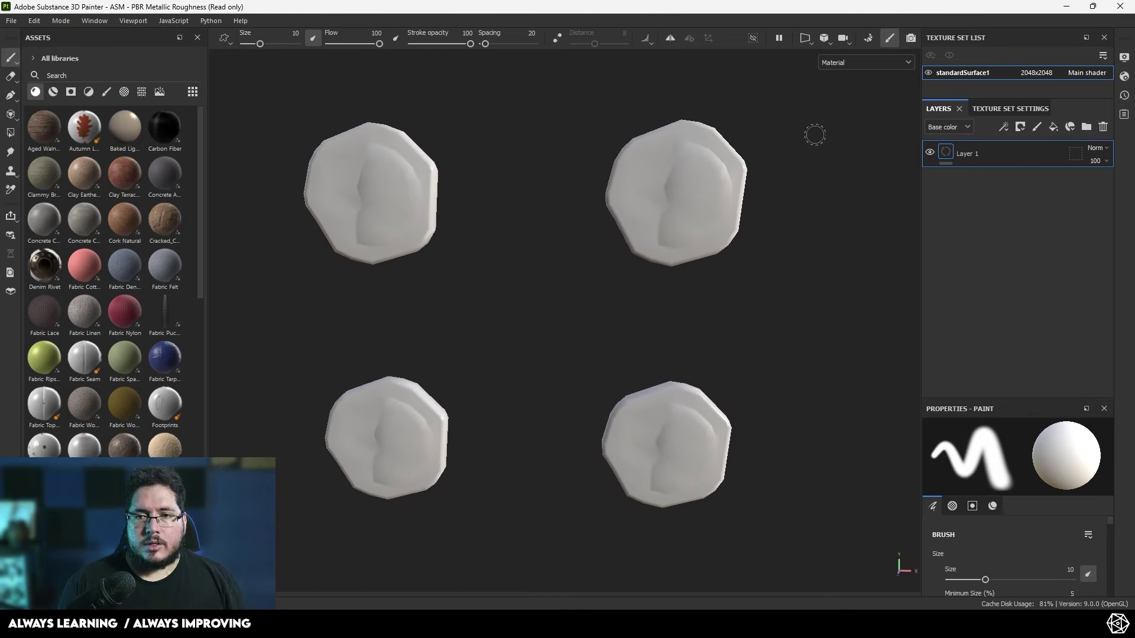
click(868, 38)
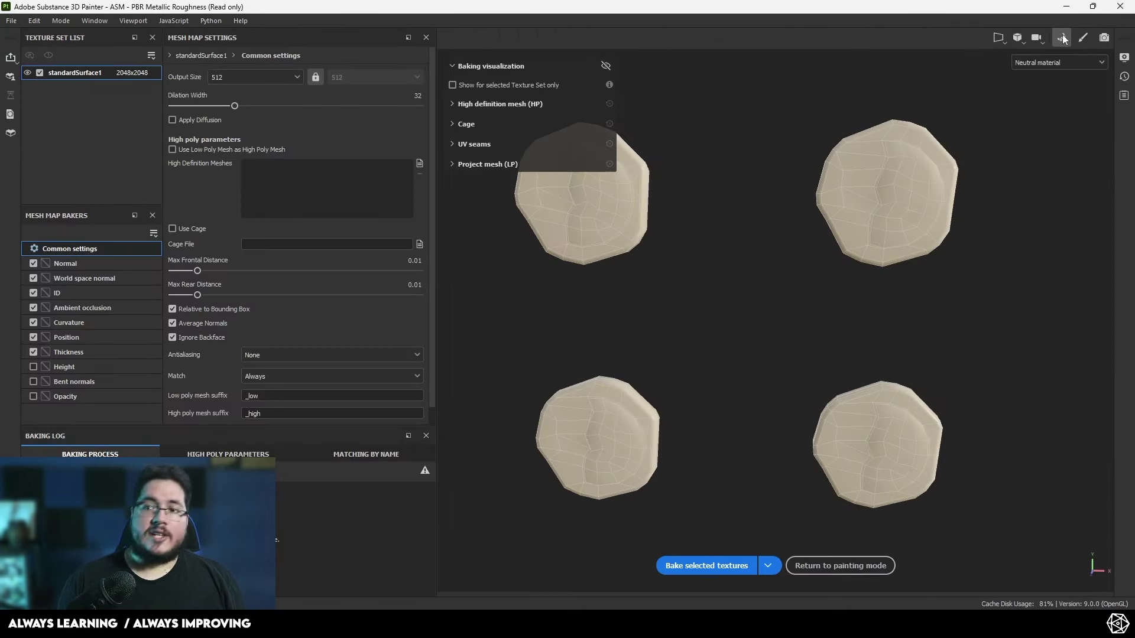
click(299, 77)
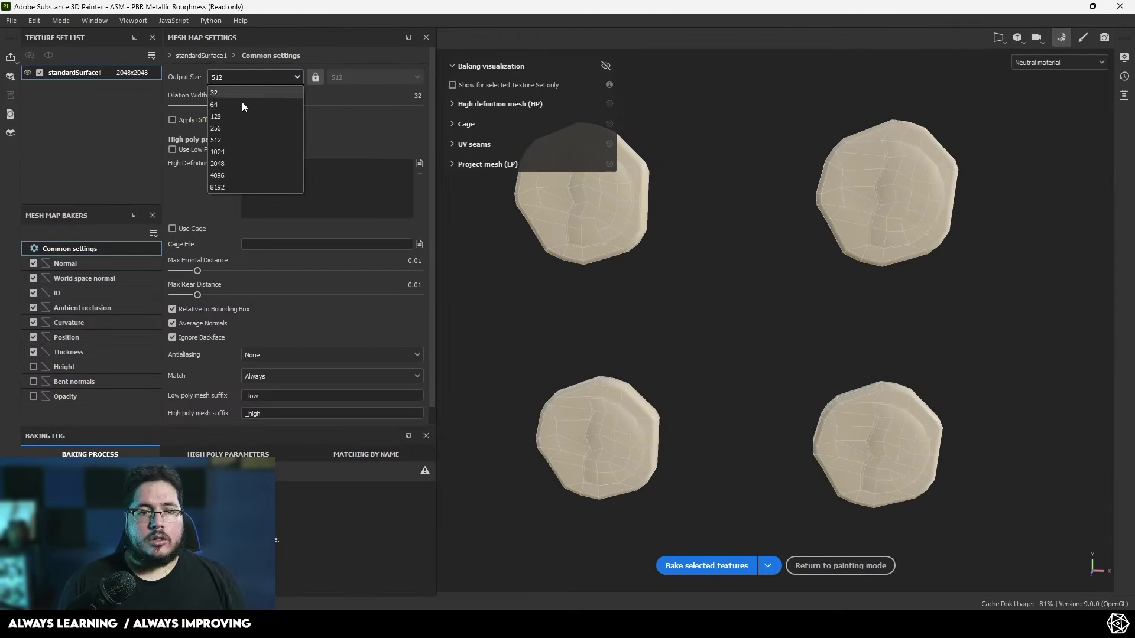
click(230, 163)
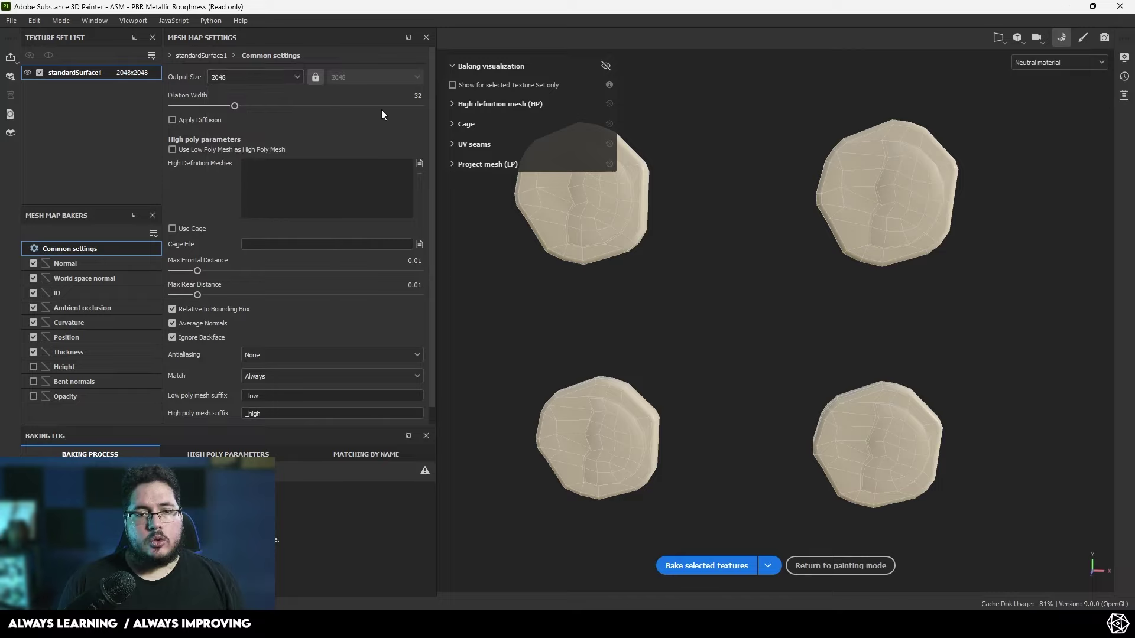
- Load Coin_High.fbx as the high definition mesh for baking
click(419, 163)
click(201, 124)
click(467, 313)
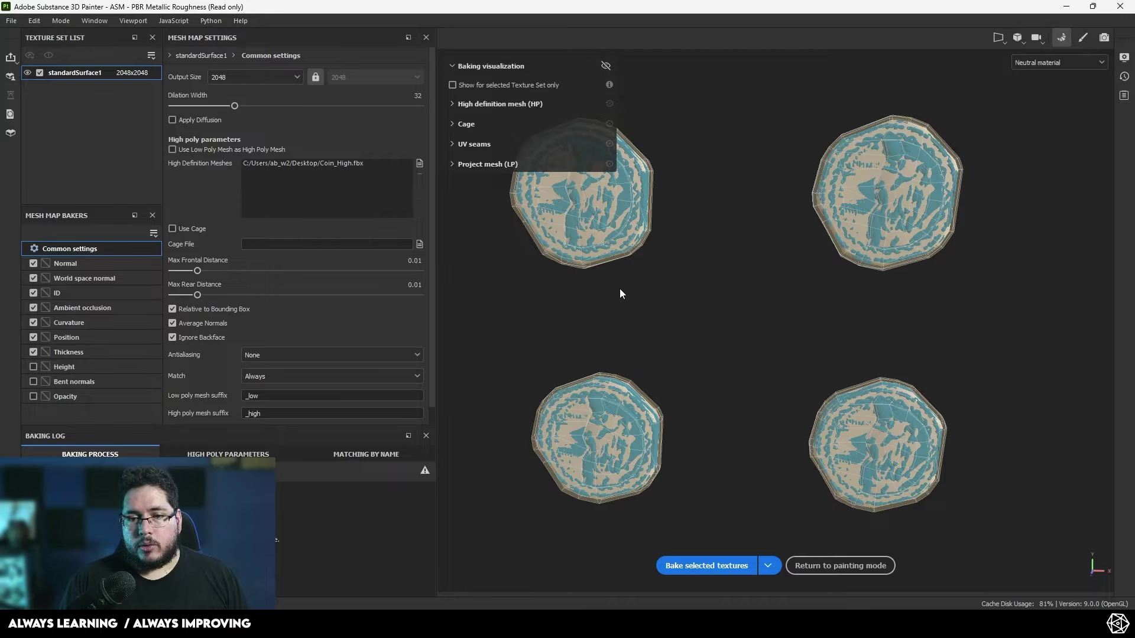
- Examine how the high-poly mesh, low-poly mesh and cage overlap on the four coins
alt+drag(620, 294, 815, 355)
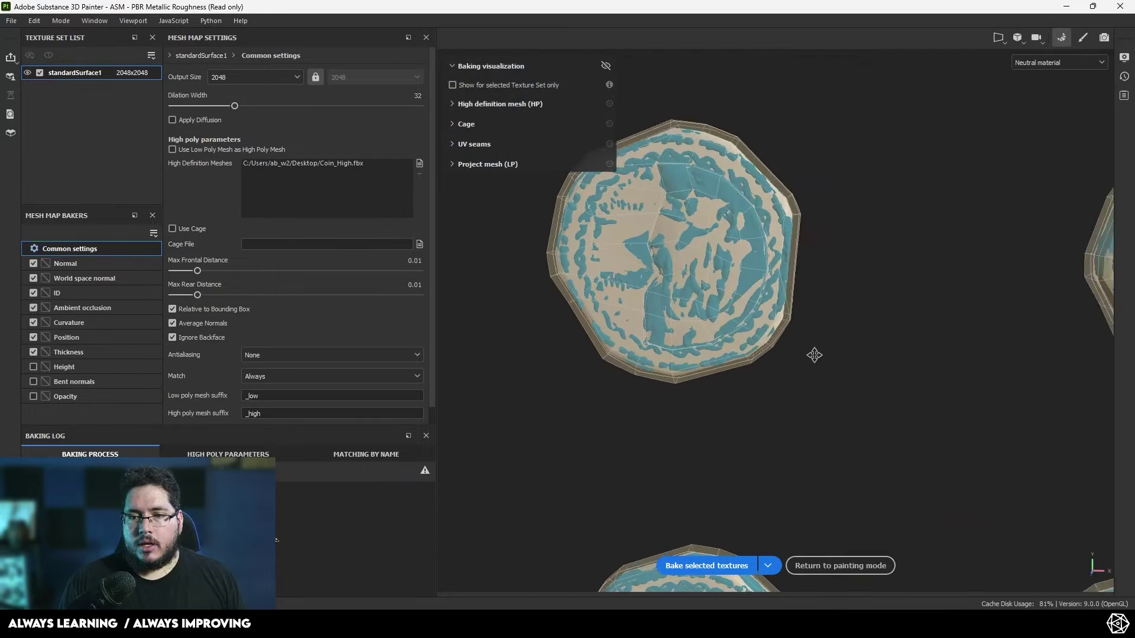
alt+middle_drag(815, 355, 650, 339)
alt+right_drag(650, 338, 608, 331)
alt+middle_drag(808, 428, 781, 319)
alt+right_drag(782, 319, 713, 352)
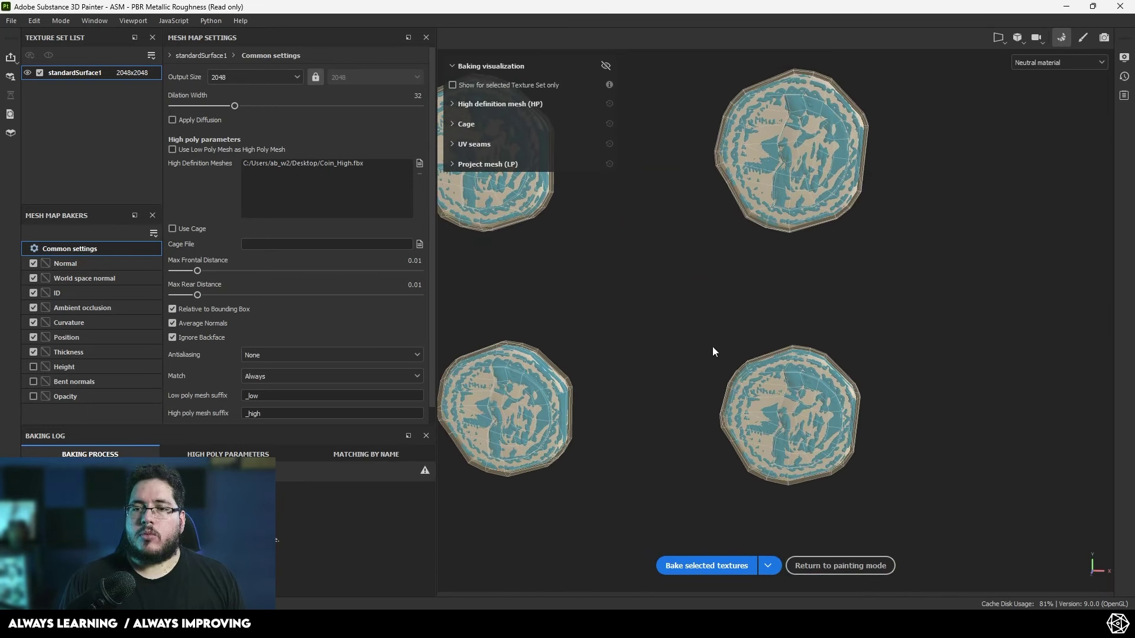
alt+middle_drag(714, 351, 795, 379)
alt+right_drag(795, 380, 635, 344)
alt+middle_drag(689, 340, 774, 347)
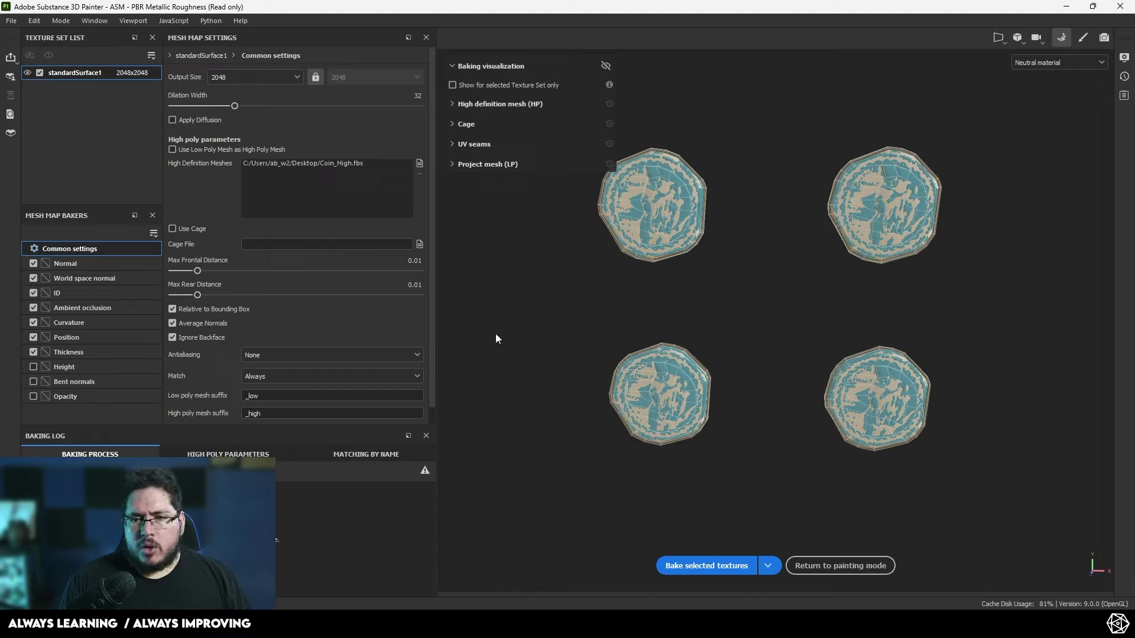
- Set the baking antialiasing to Supersampling 4x
click(250, 355)
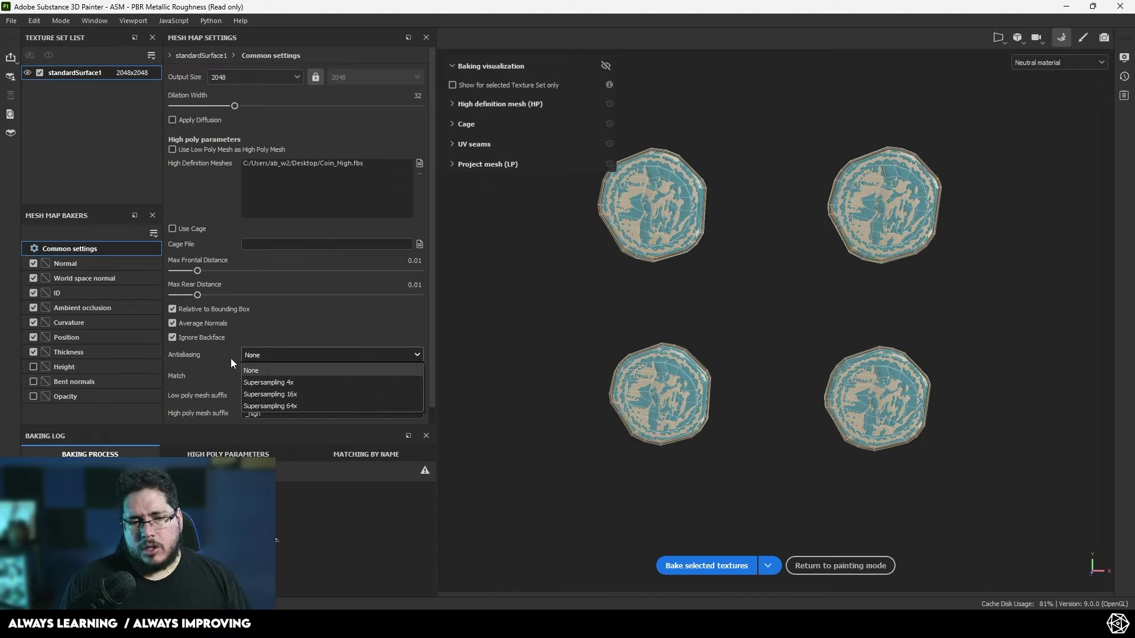
click(267, 381)
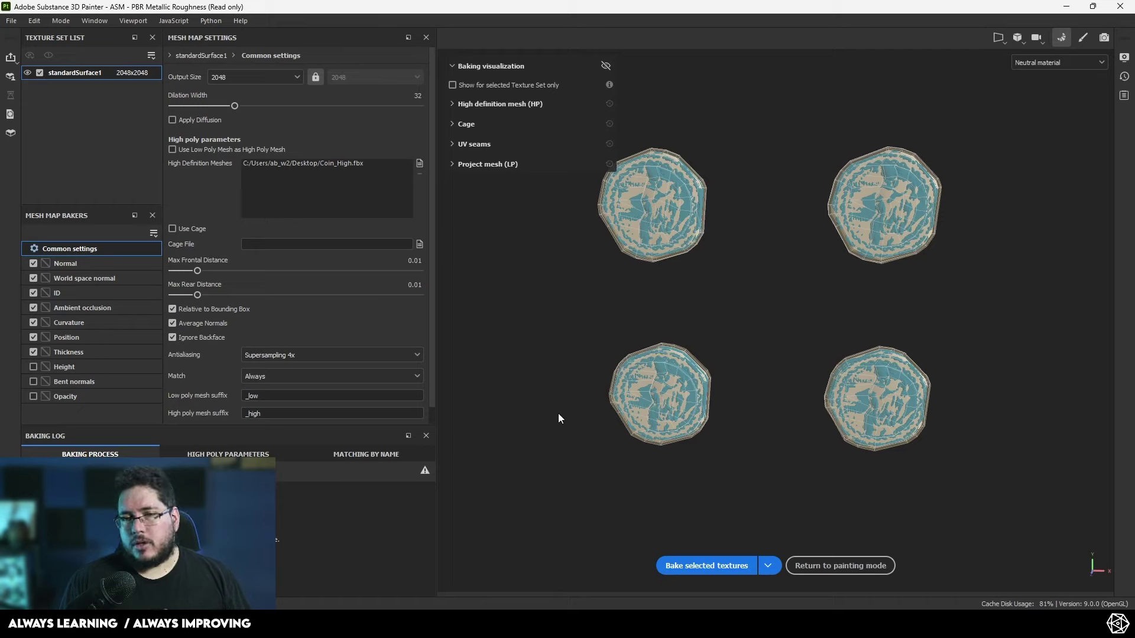
- Bake the selected mesh maps and return to painting mode
click(705, 572)
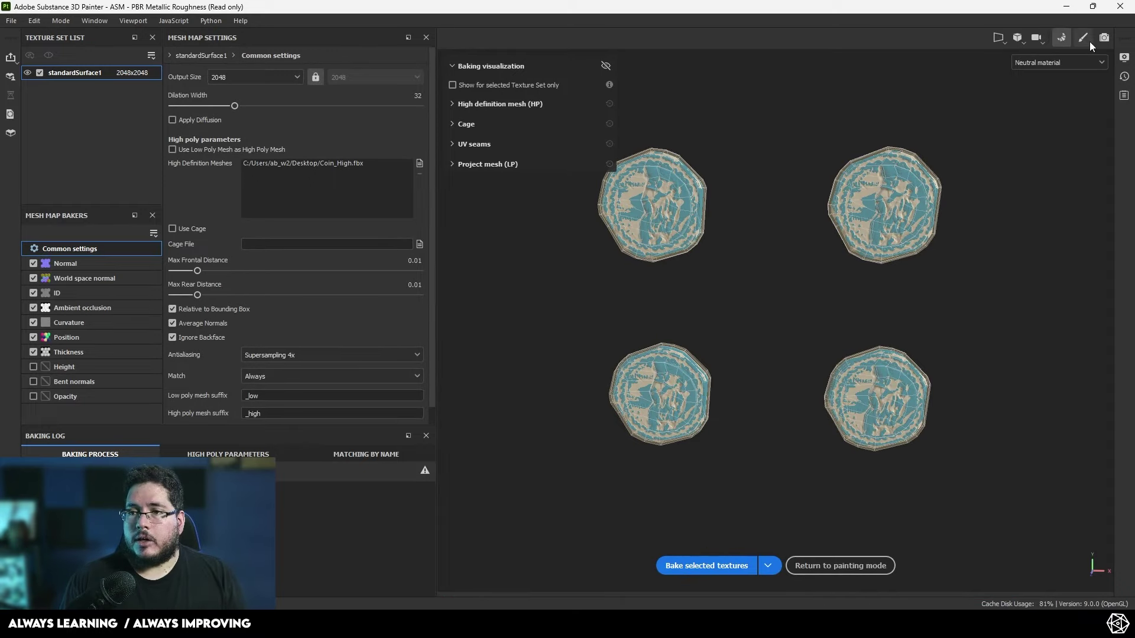
click(1086, 39)
- Examine the baked surface detail on the four coins from several angles and distances
mouse_move(418, 254)
alt+mouse_down()
mouse_move(688, 270)
mouse_move(575, 451)
mouse_move(887, 459)
mouse_move(208, 367)
alt+mouse_up()
scroll(299, 312, down, 4)
alt+middle_drag(706, 435, 562, 309)
alt+drag(815, 339, 732, 351)
alt+drag(420, 359, 684, 413)
alt+right_drag(685, 413, 488, 397)
alt+middle_drag(489, 397, 541, 328)
alt+right_drag(541, 328, 426, 397)
alt+middle_drag(426, 397, 571, 310)
alt+right_drag(571, 310, 503, 337)
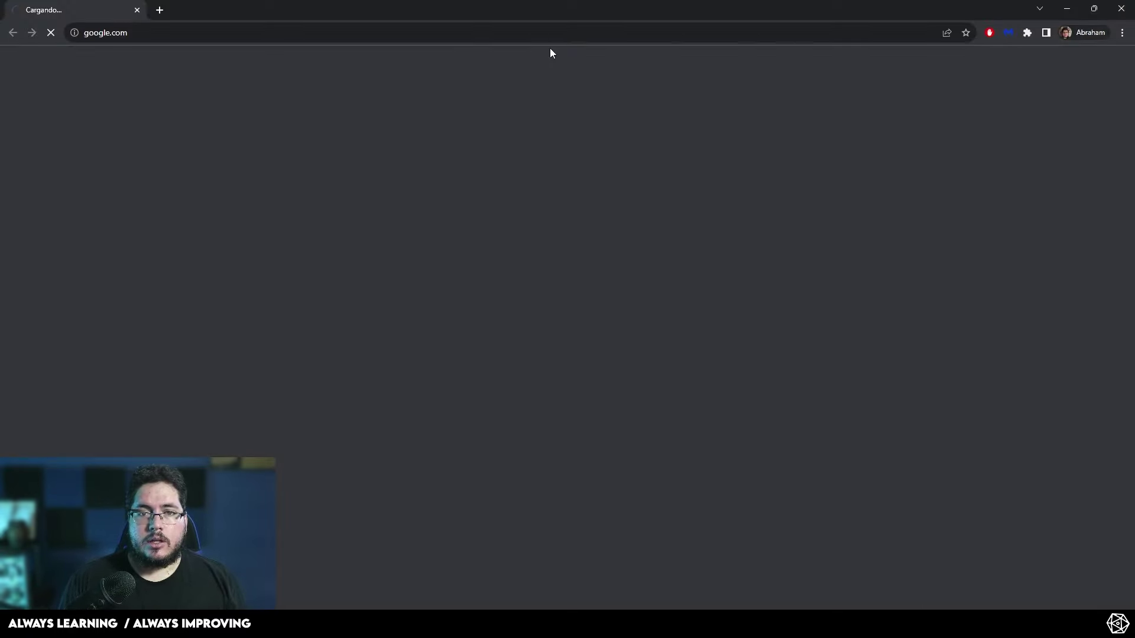
- Switch to the Chrome browser and search Google Images for "old coins"
text(old coins)
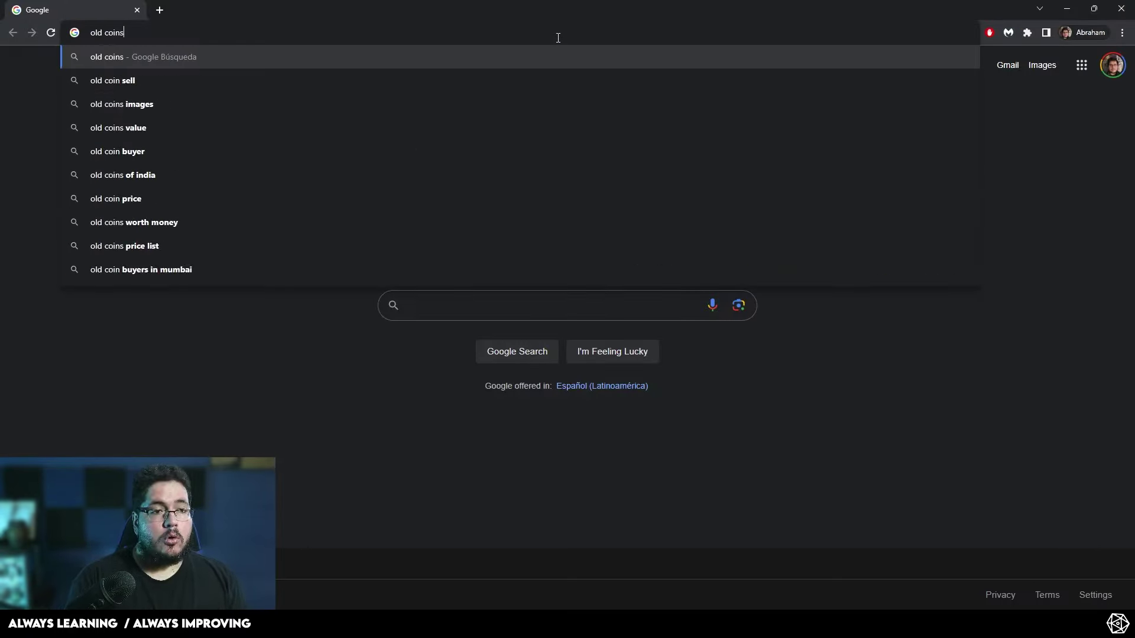
key(Return)
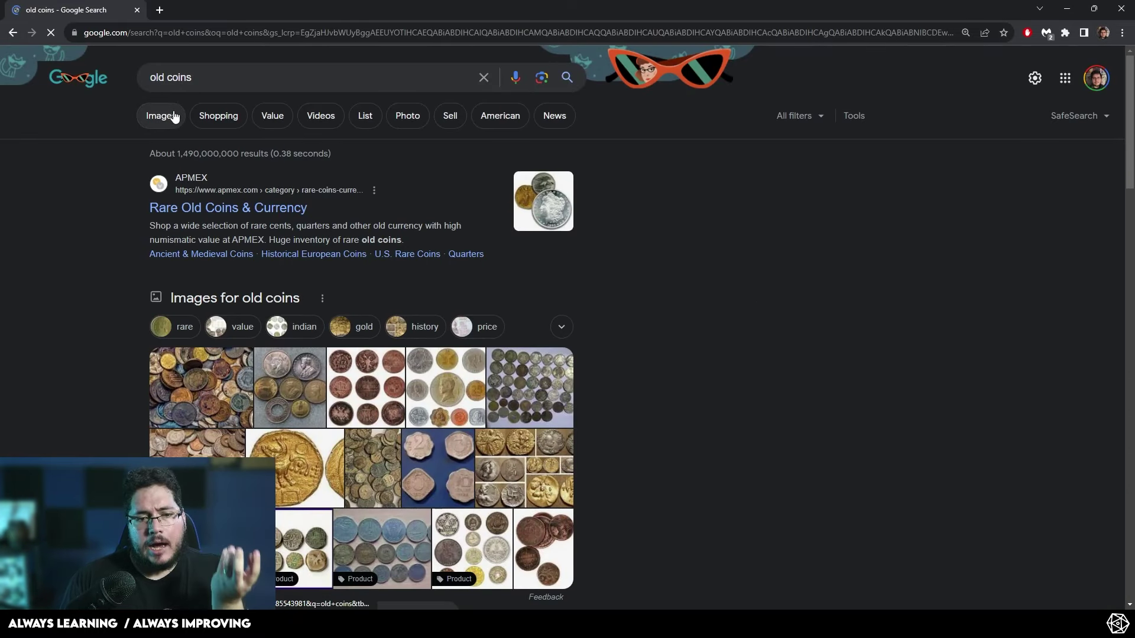
click(162, 115)
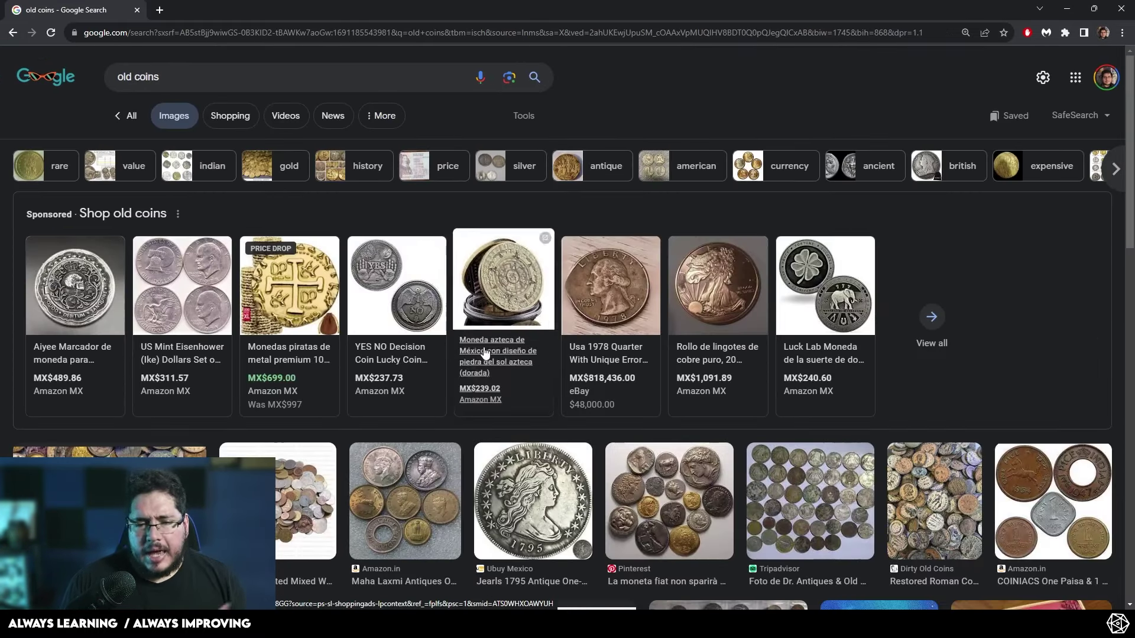
- Browse the old coin images for a reference and open the Austin Rare Coins photo of weathered coins
scroll(483, 349, down, 10)
scroll(485, 353, down, 2)
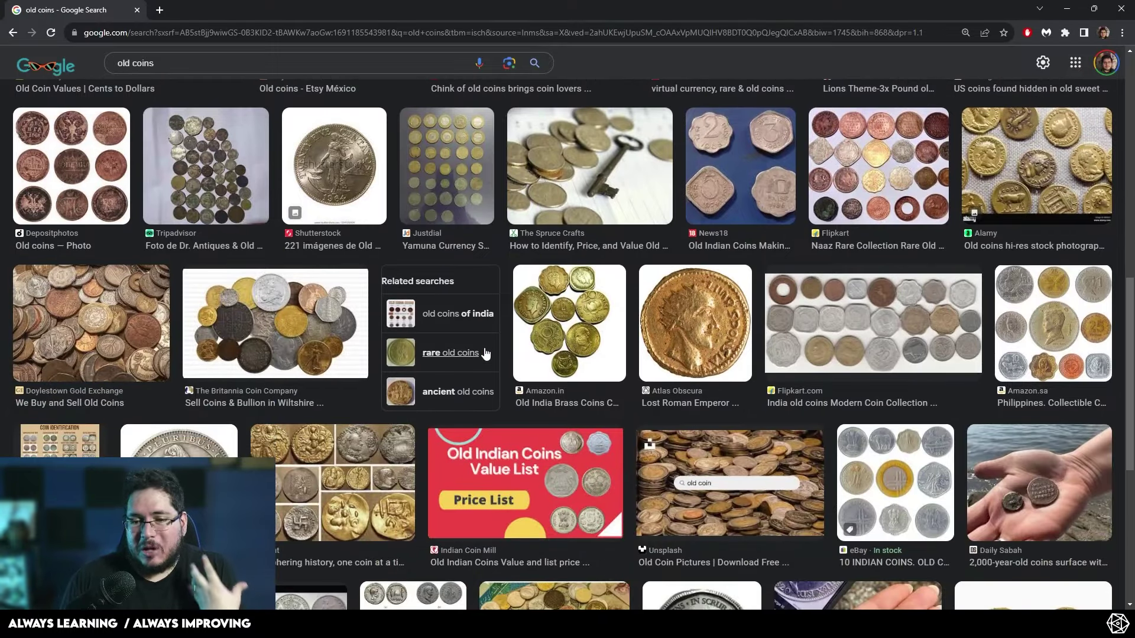
scroll(484, 353, down, 7)
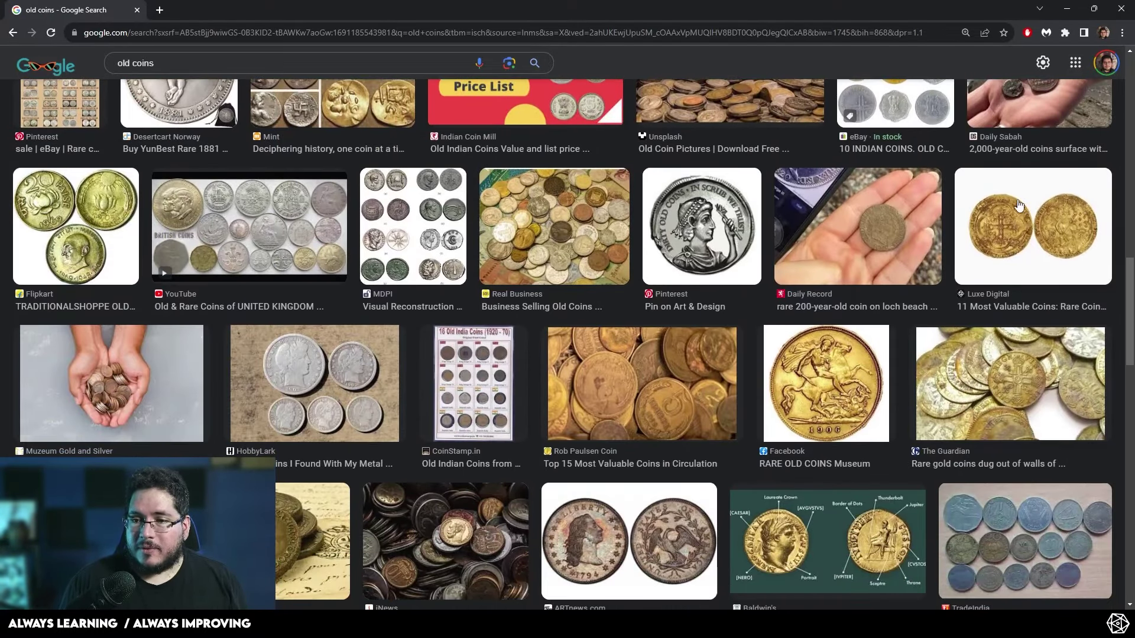
click(1019, 205)
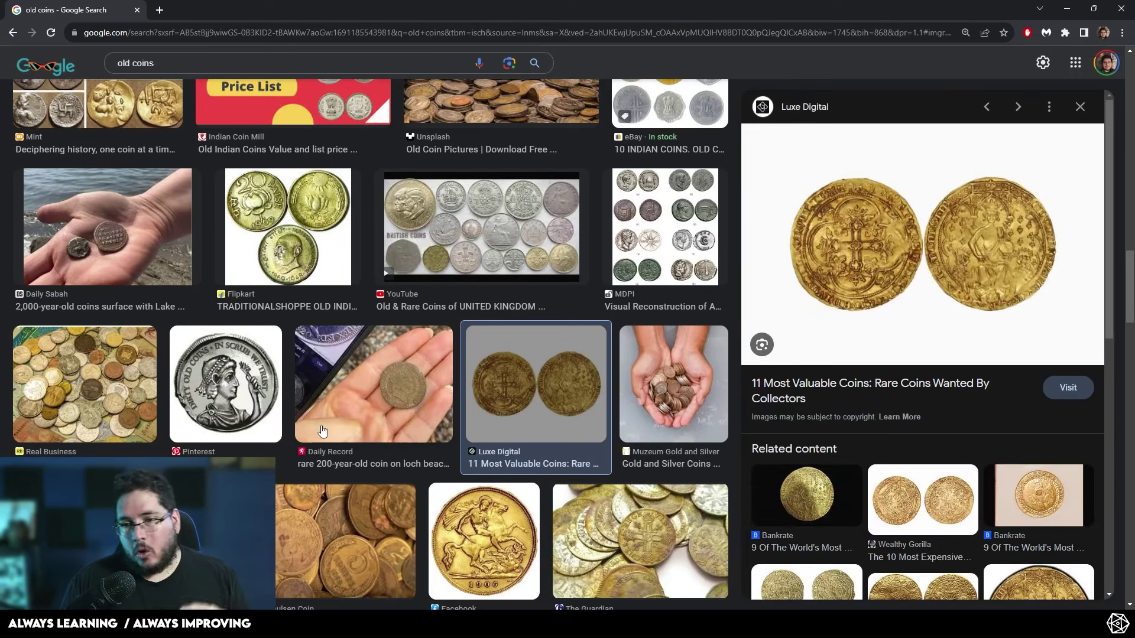
scroll(323, 431, down, 4)
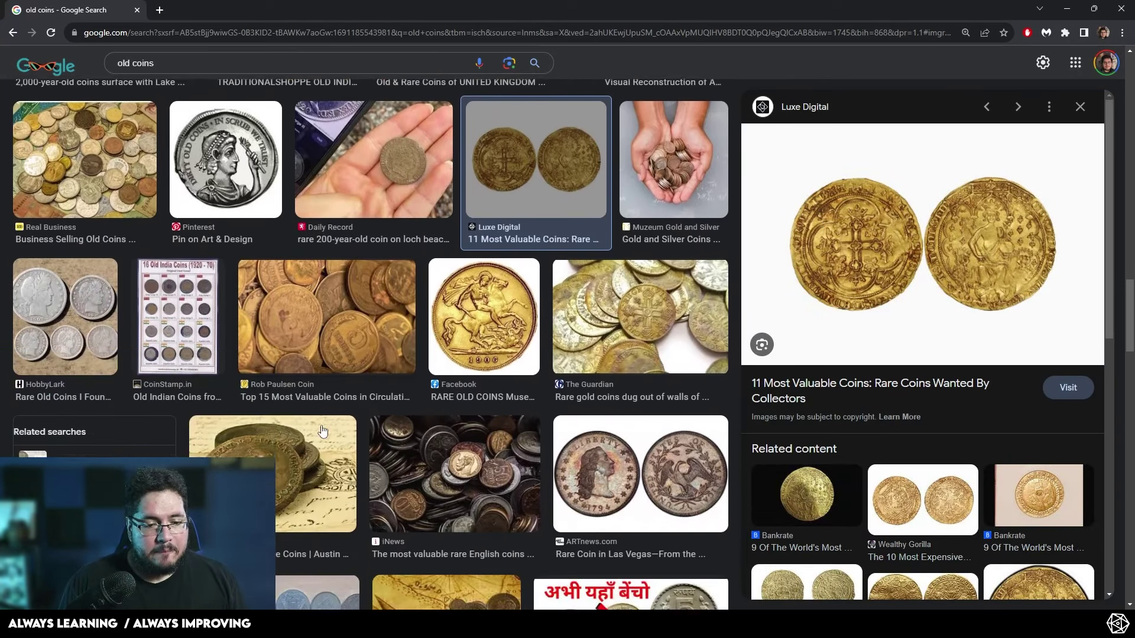
click(274, 448)
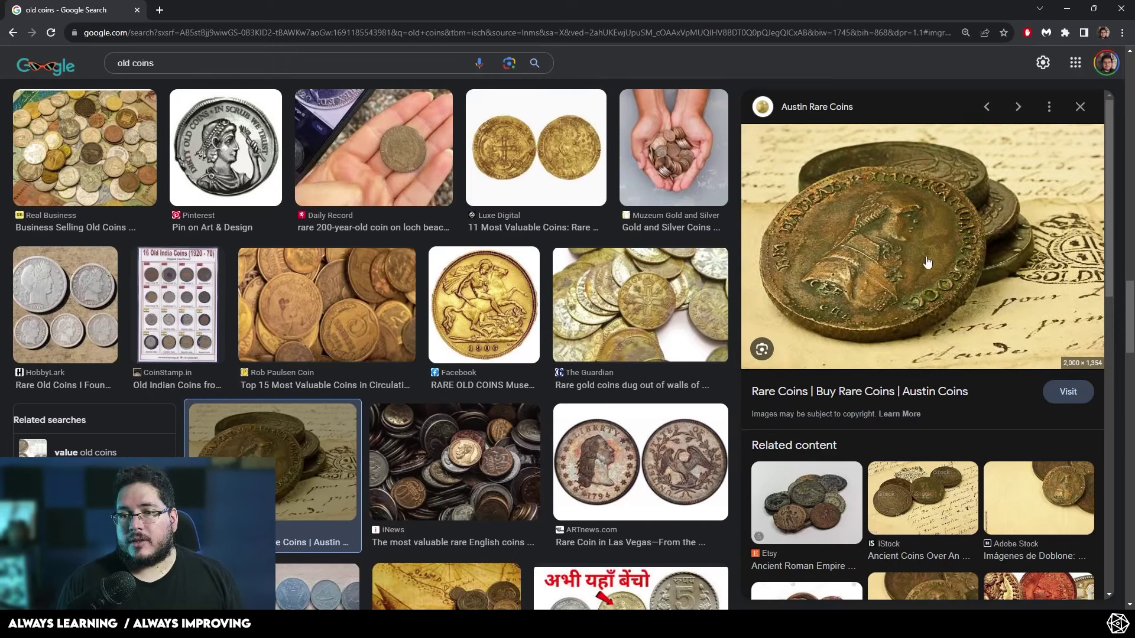
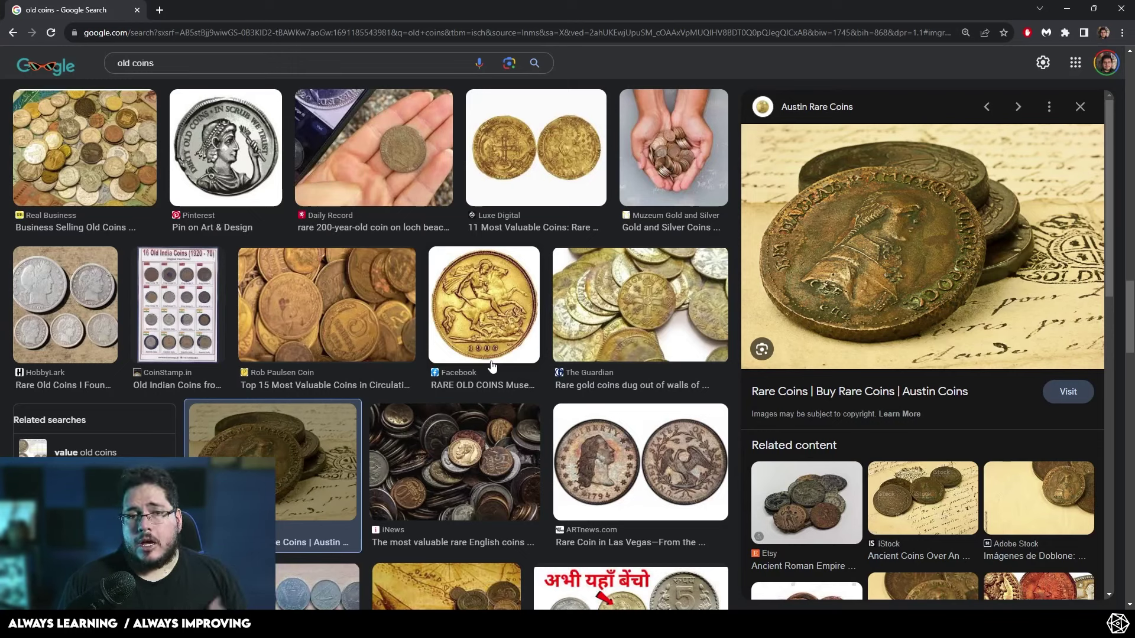
- Search Google Images for "silver tarnish" in a separate browser tab
click(162, 10)
text(si)
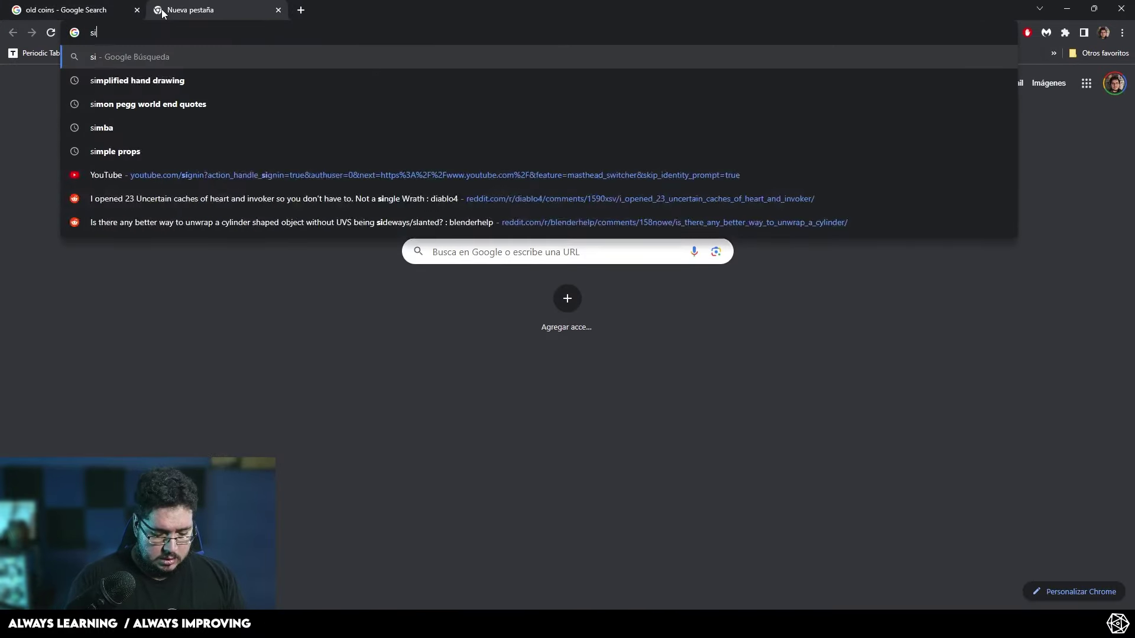
text(lver tarnius)
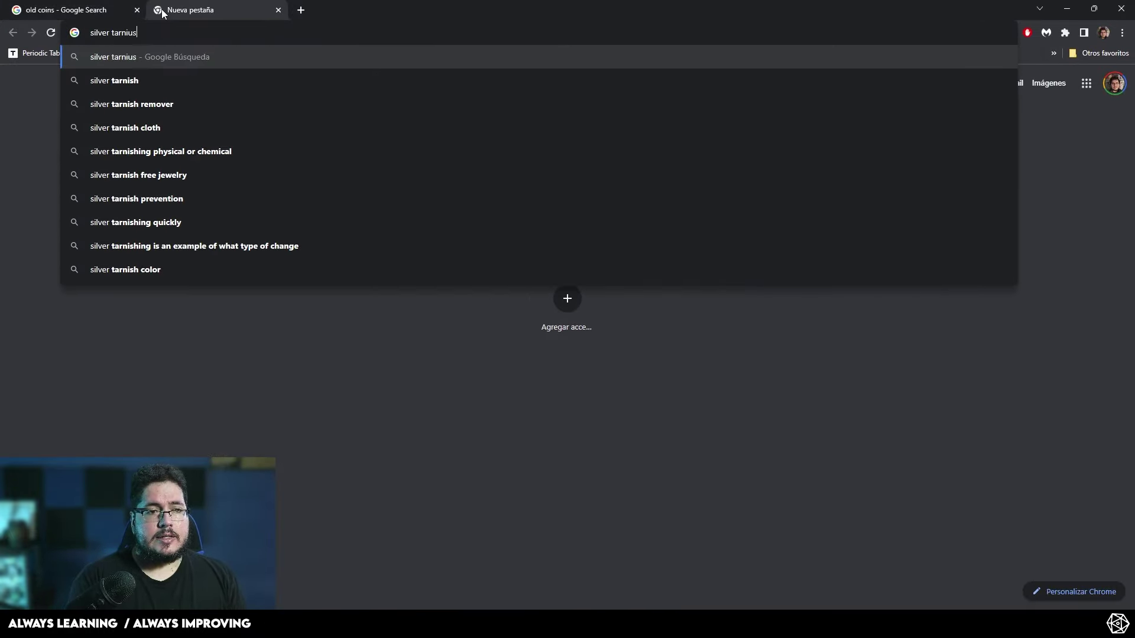
key(BackSpace)
key(BackSpace)
text(sh)
key(Return)
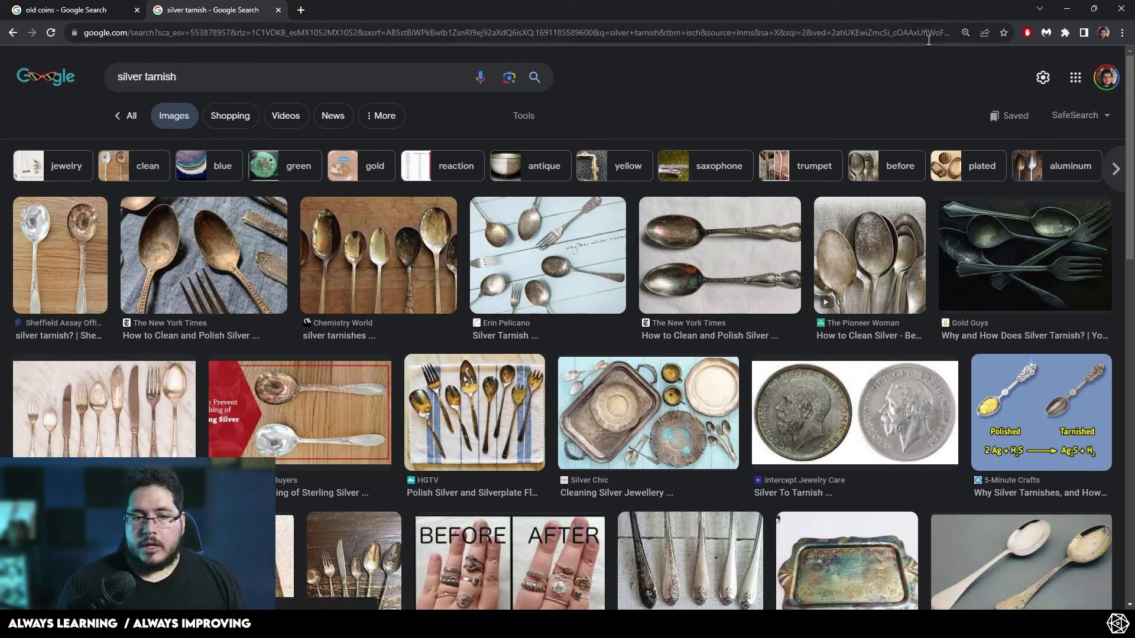
- Go back to the old coins results and copy the Austin Rare Coins photo
click(113, 8)
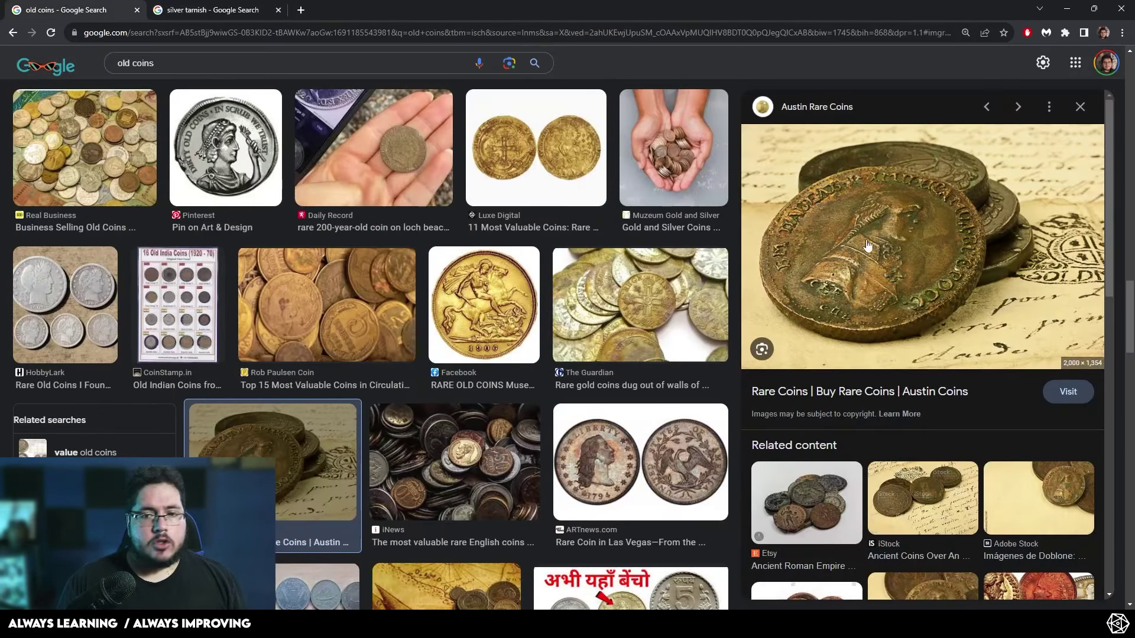
right_click(859, 196)
click(913, 349)
- Open PureRef and paste the copied coin photo onto its empty canvas
key(super)
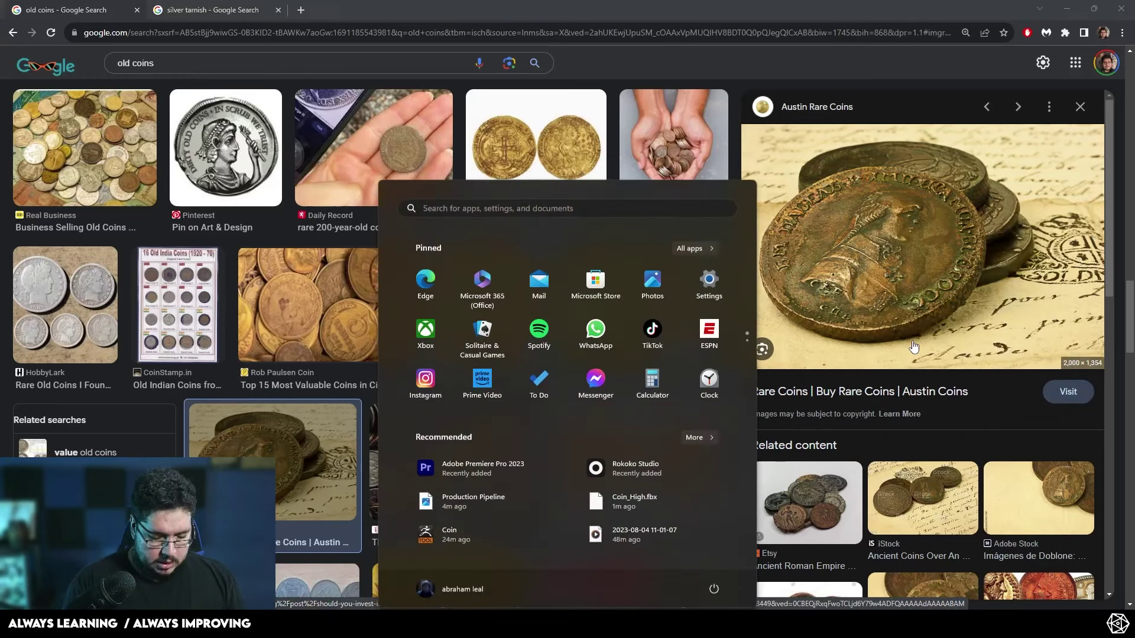
text(paint)
key(Return)
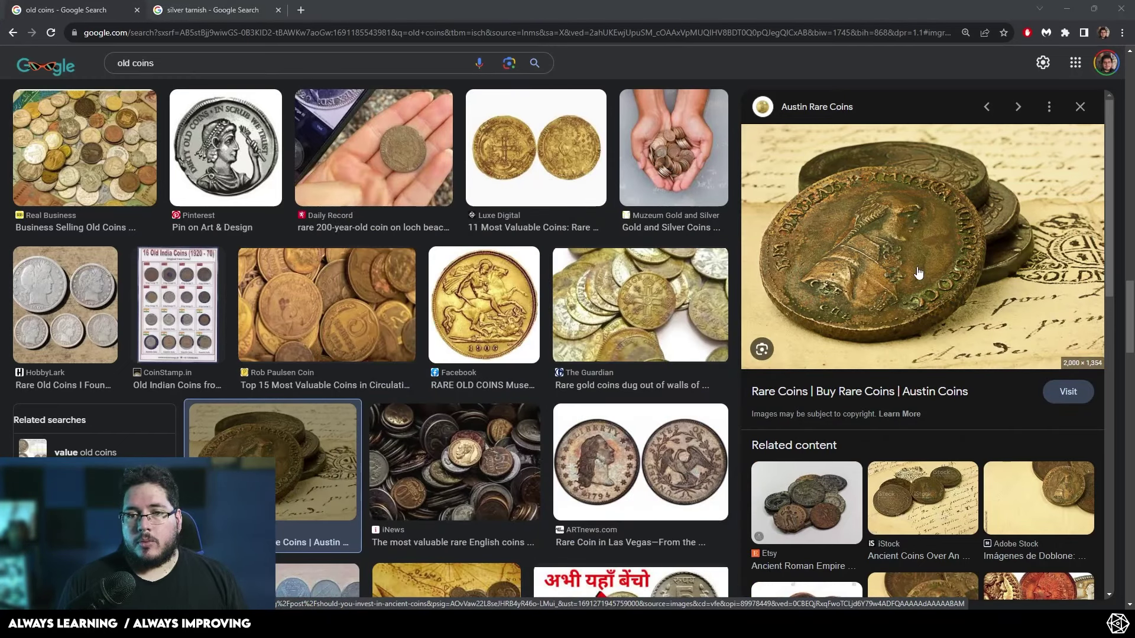
right_click(466, 275)
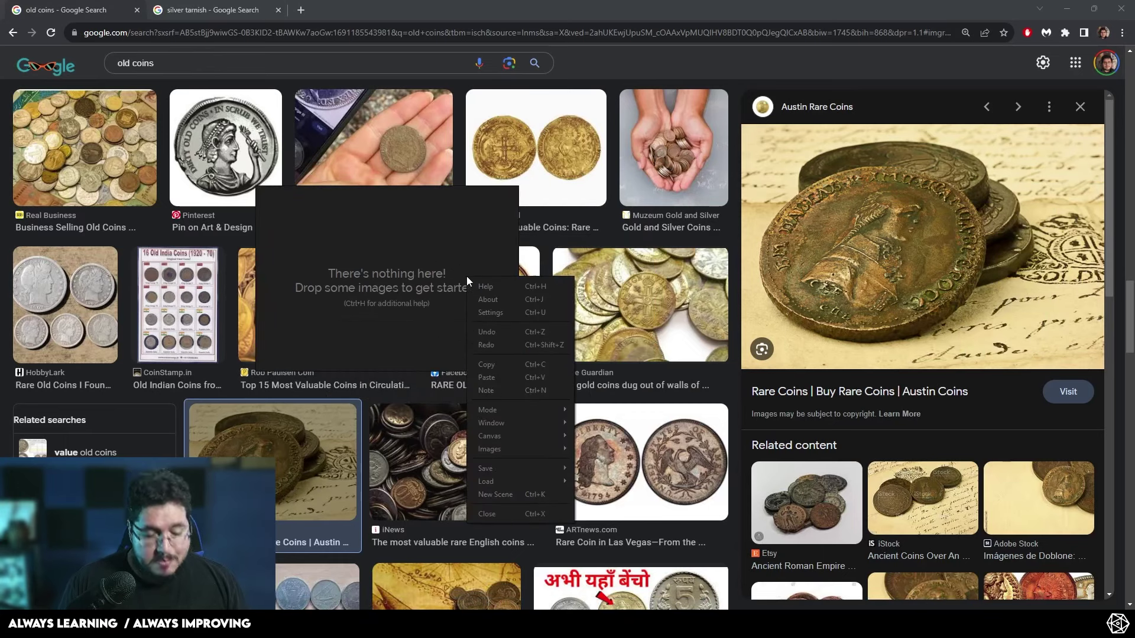
click(390, 278)
key(ctrl+v)
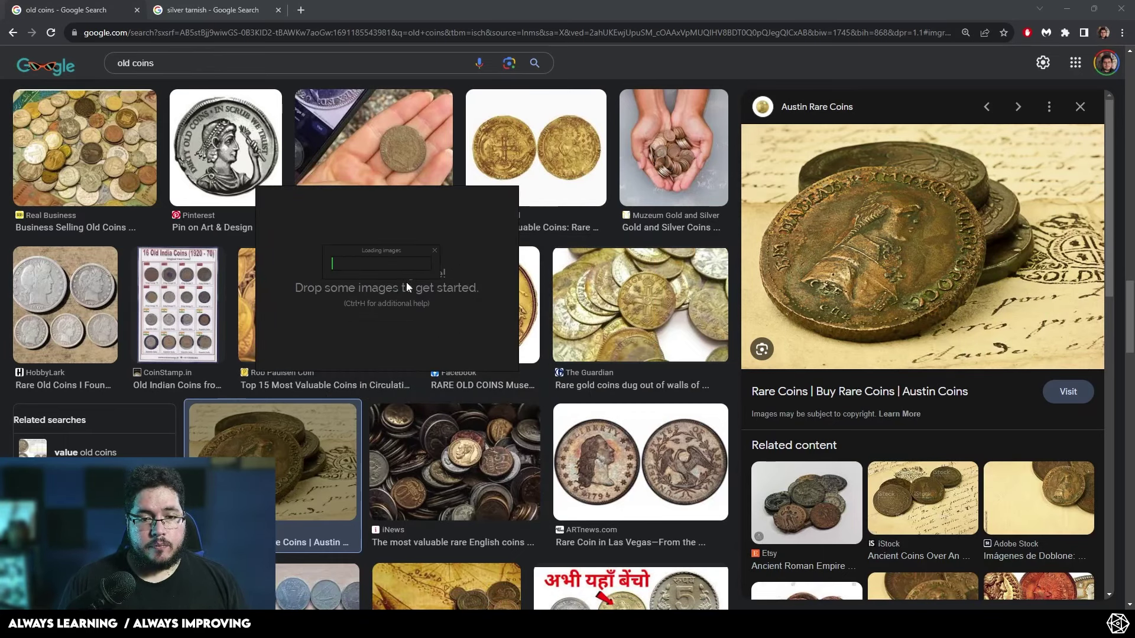
- Fit the coin photo in the PureRef window, reposition the window and switch to Substance 3D Painter
scroll(410, 286, down, 5)
right_drag(409, 288, 400, 278)
drag(400, 283, 299, 308)
key(alt+Tab)
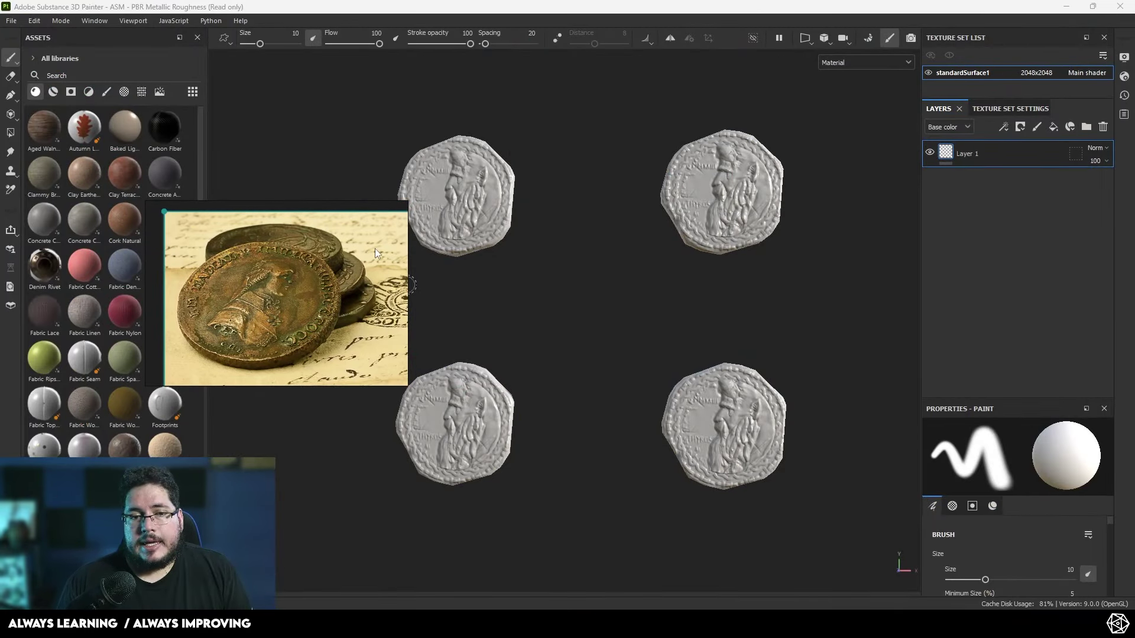
- Shrink the floating coin reference window and place it over the viewport's empty area beside the coins
drag(375, 248, 328, 239)
scroll(545, 317, up, 5)
alt+middle_drag(537, 298, 709, 305)
alt+right_drag(709, 305, 605, 274)
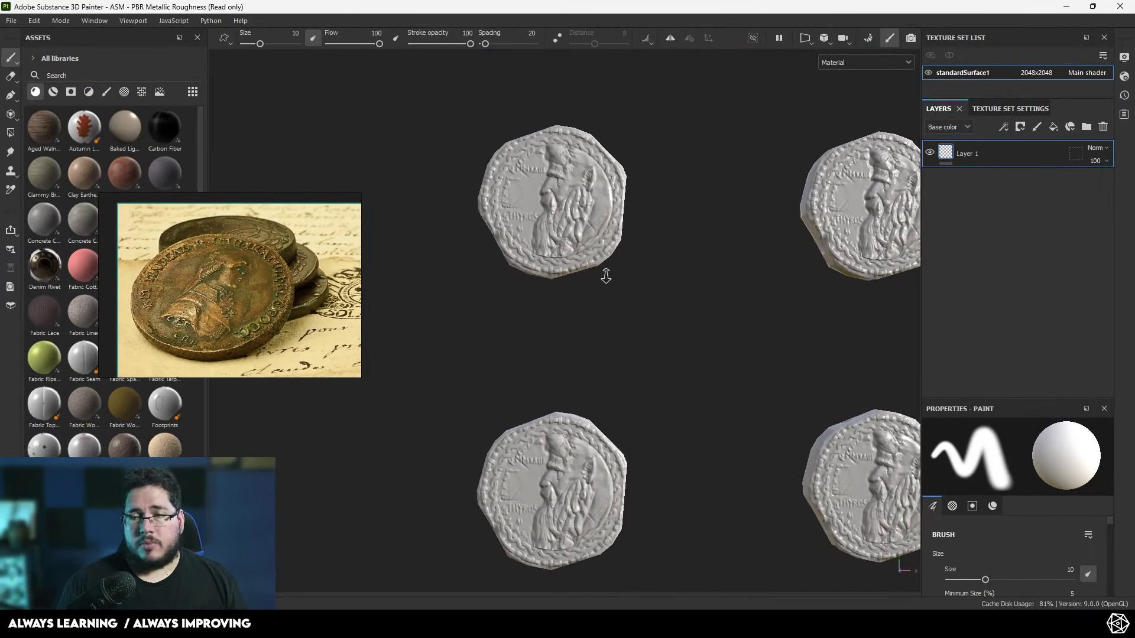
alt+middle_drag(680, 313, 664, 276)
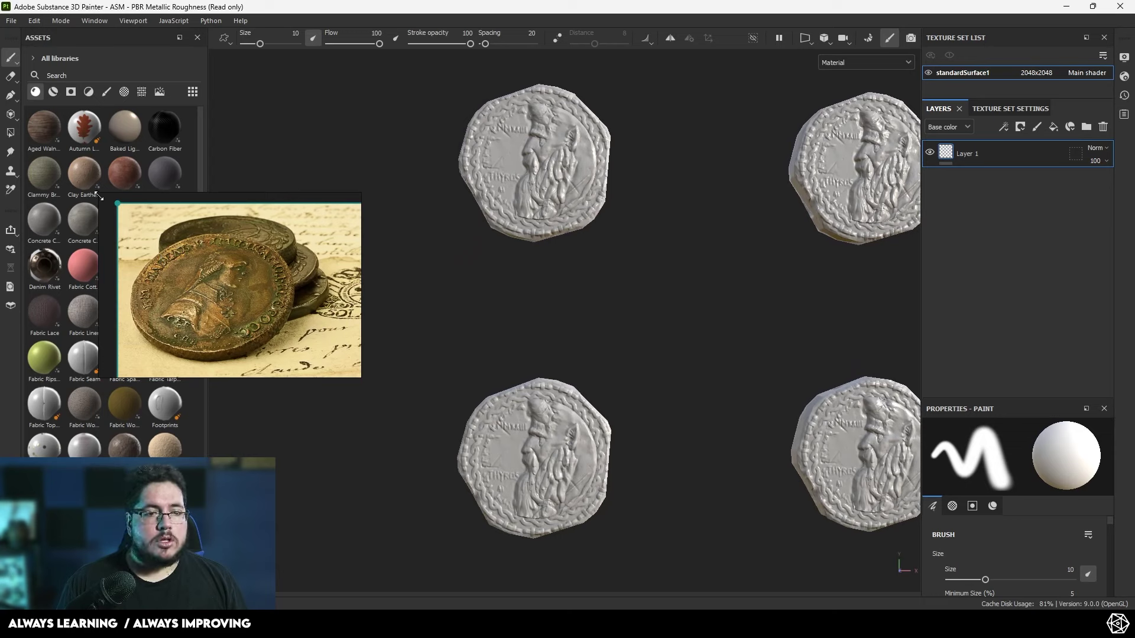
drag(99, 196, 195, 210)
drag(285, 275, 297, 163)
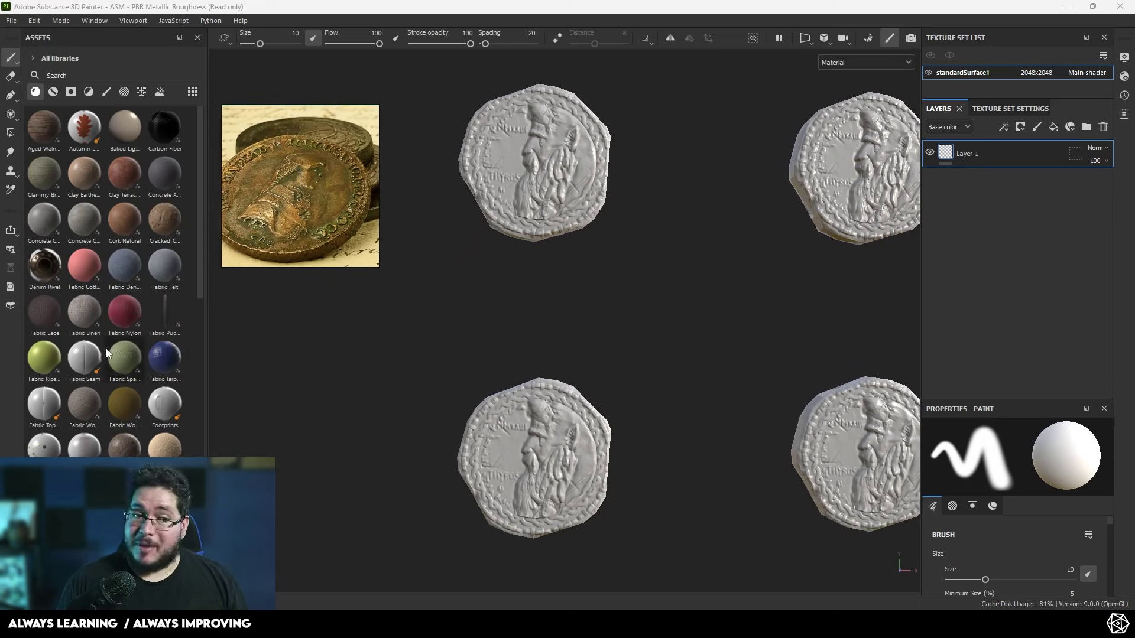
- Add the Stylized Raw Metal material as a fill layer above Layer 1
scroll(107, 353, down, 10)
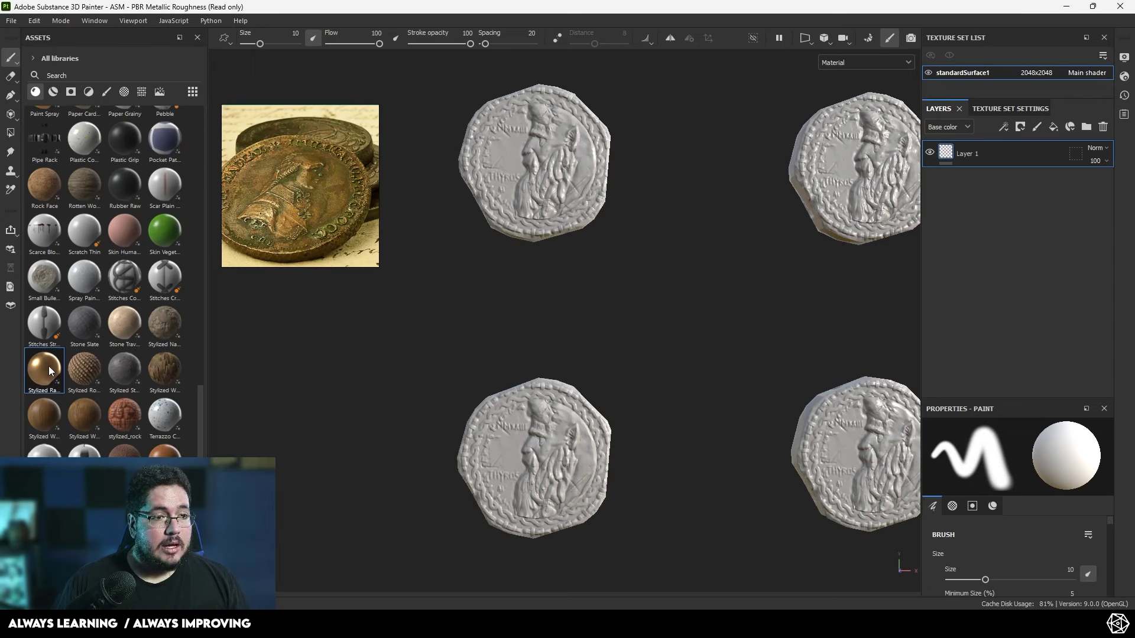
drag(49, 373, 992, 144)
drag(704, 214, 704, 215)
alt+right_drag(593, 212, 657, 244)
alt+middle_drag(657, 244, 681, 380)
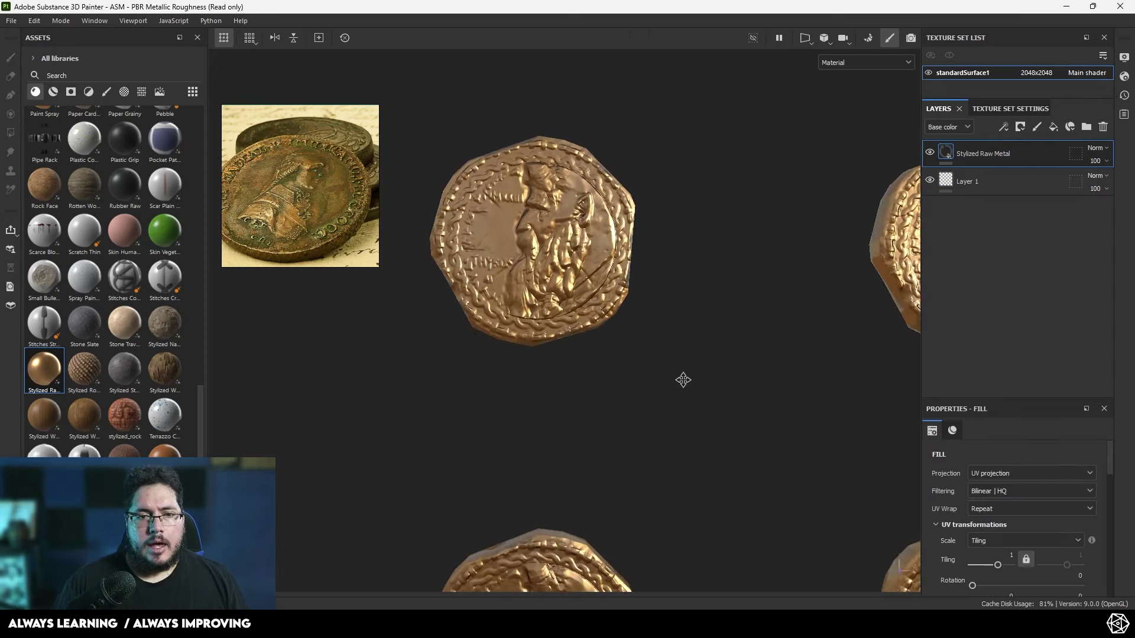
alt+right_drag(682, 380, 775, 413)
mouse_move(775, 413)
alt+mouse_down()
mouse_move(852, 436)
mouse_move(776, 424)
alt+mouse_up()
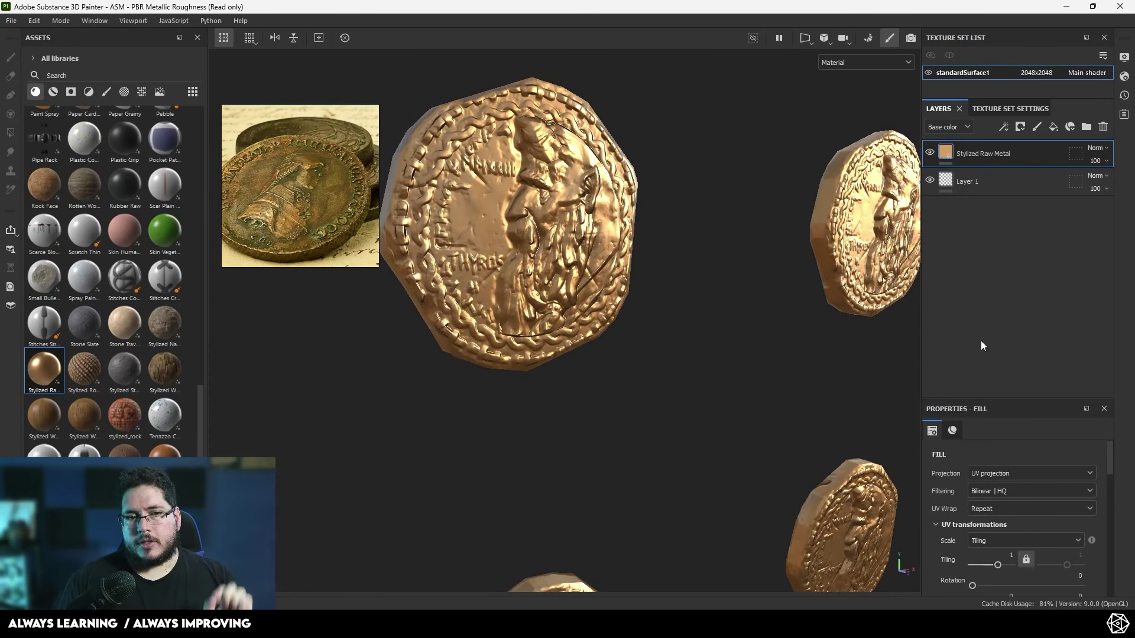
- Set the Stylized Raw Metal layer's Metal Color to an orange-brown sampled from the coin in the reference photo
scroll(1045, 489, down, 5)
click(1091, 550)
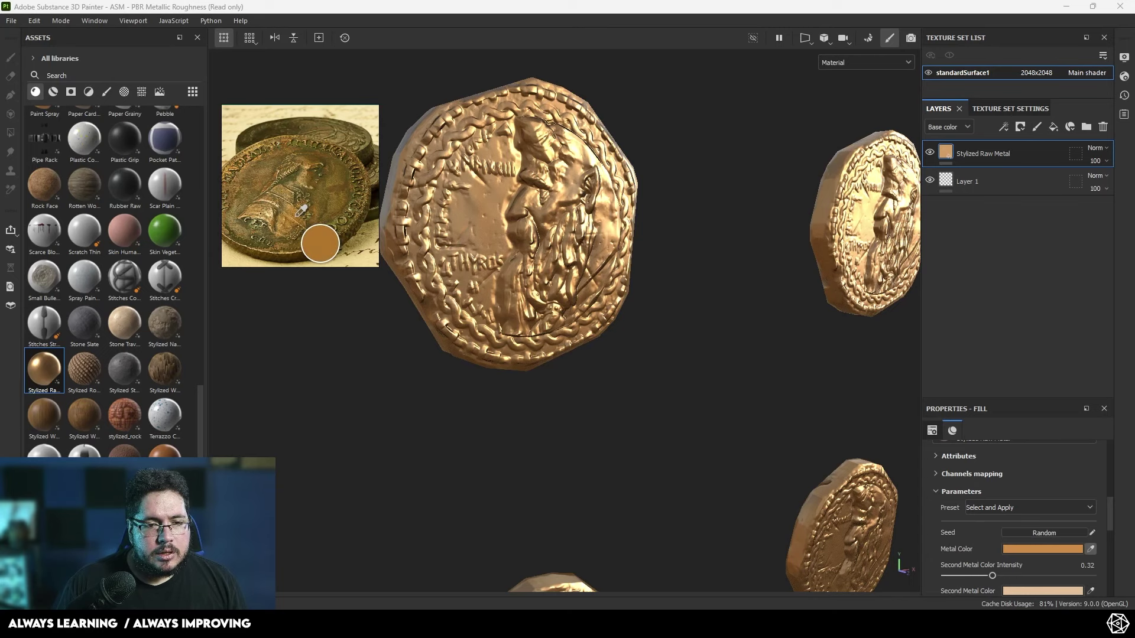
click(295, 217)
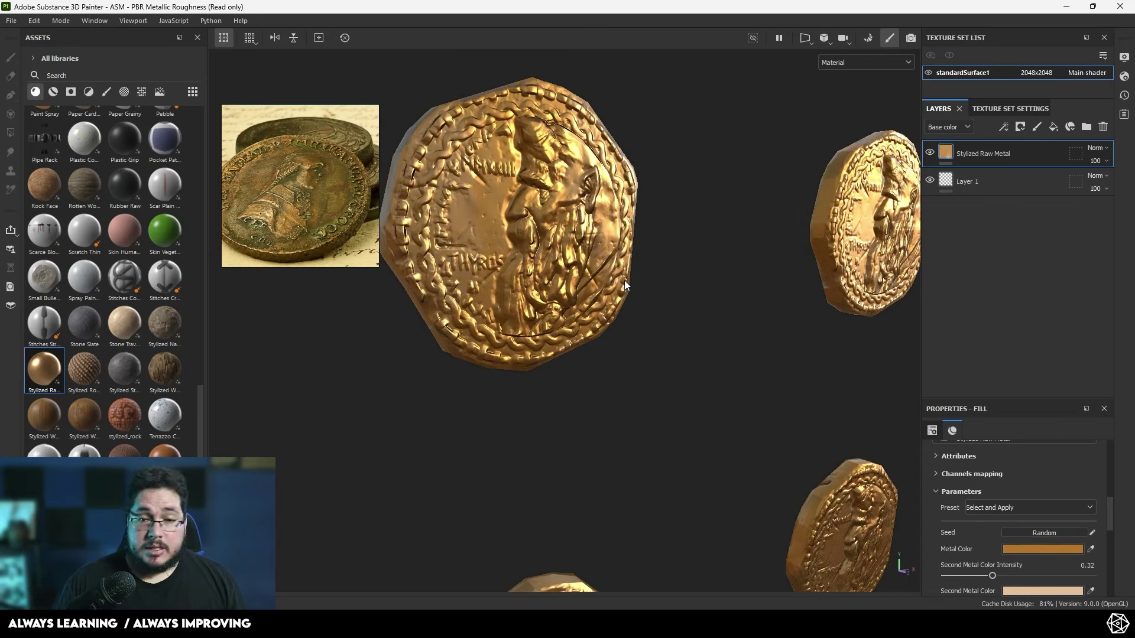
alt+drag(624, 280, 572, 265)
- Set the Metal Roughness of the Stylized Raw Metal layer to 0.61 and compare the coin with the reference
scroll(1005, 532, down, 5)
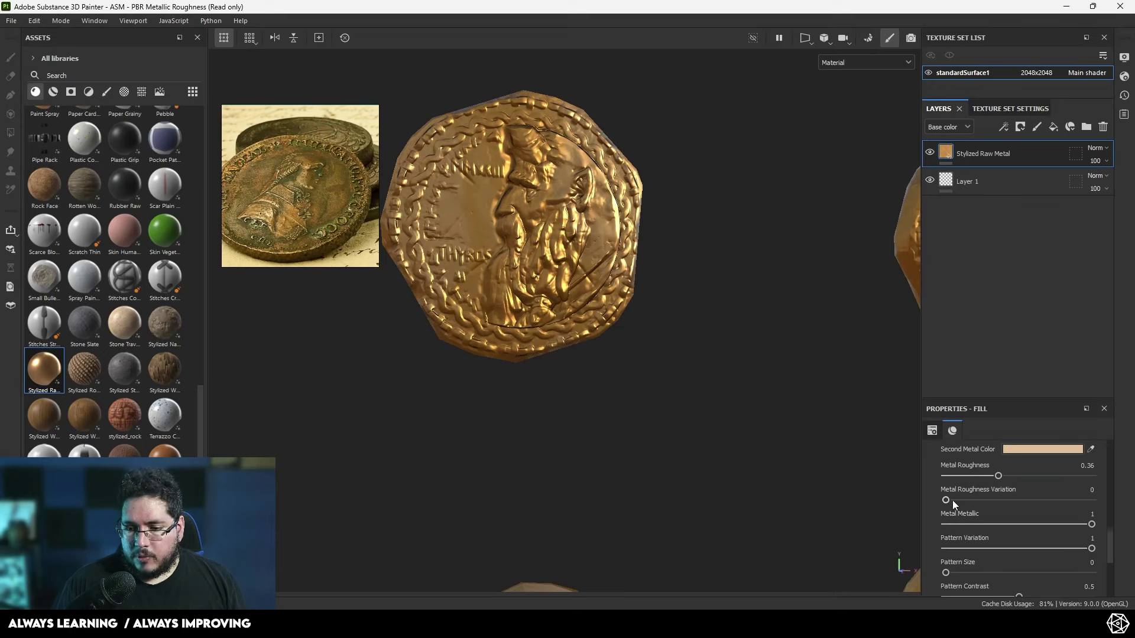
drag(998, 475, 1035, 476)
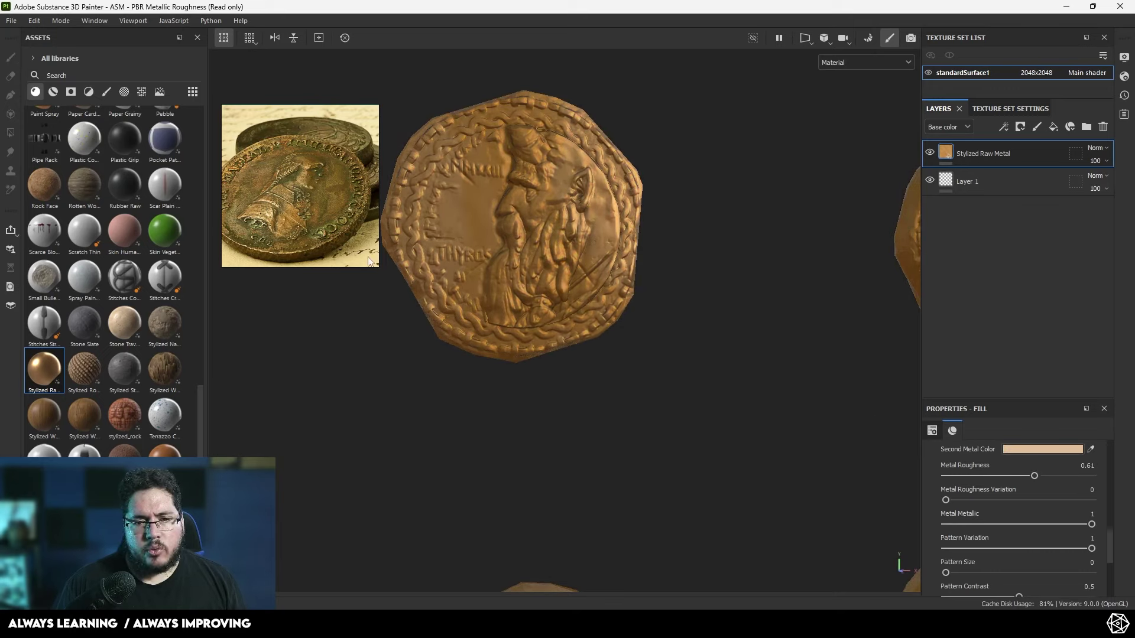
alt+drag(514, 245, 582, 257)
alt+middle_drag(569, 248, 616, 320)
alt+right_drag(616, 320, 651, 322)
alt+drag(650, 322, 602, 313)
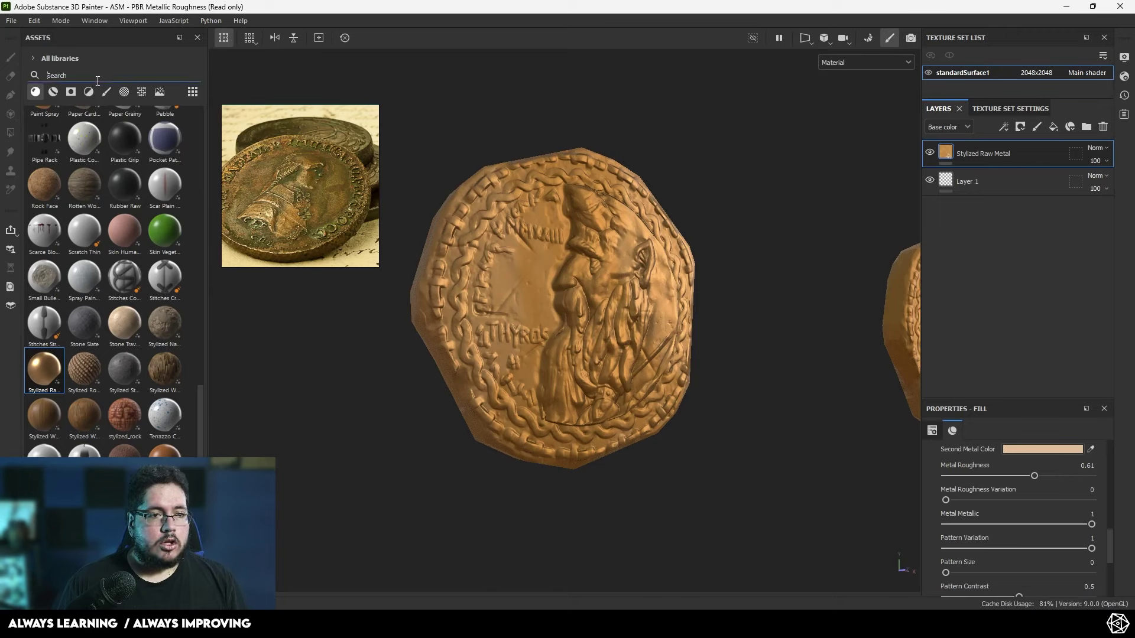
- Search the assets for "rust" and add the Metal Rust material as a layer above Stylized Raw Metal
text(rust)
drag(85, 115, 974, 142)
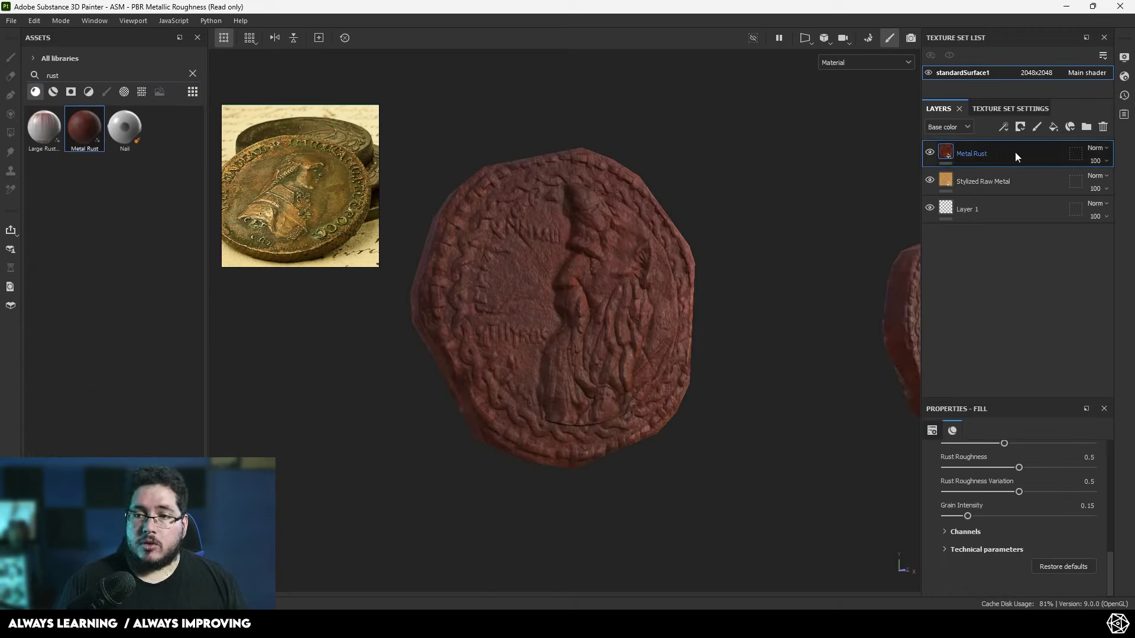
alt+right_drag(764, 278, 739, 303)
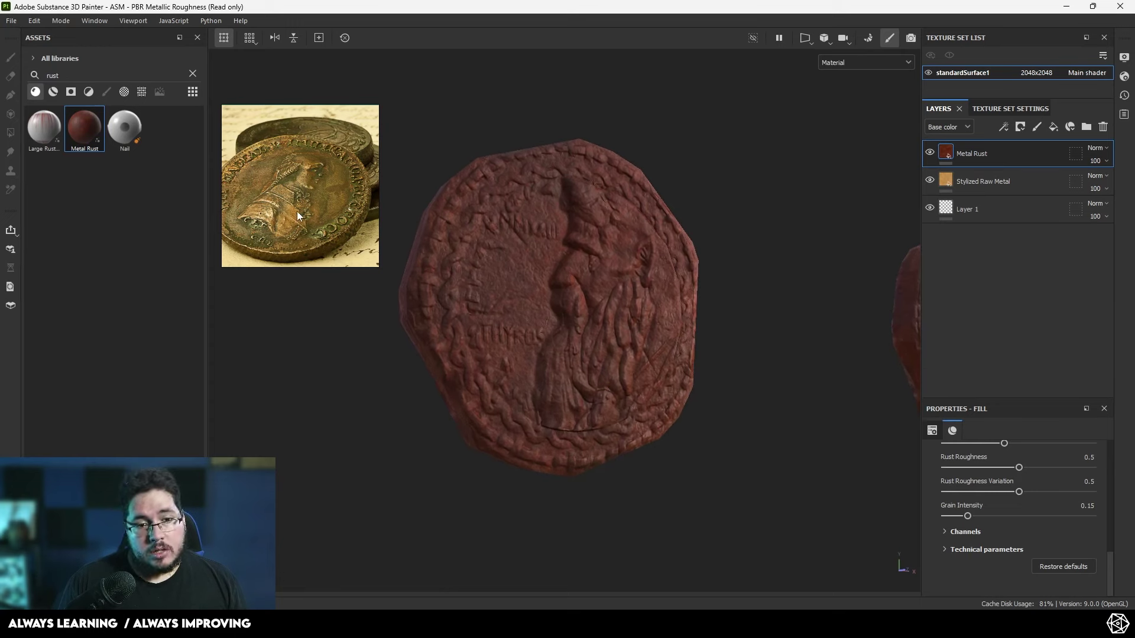
- Set the Metal Rust layer's Rust Color to a dark green sampled from the coin in the reference photo
scroll(986, 494, up, 3)
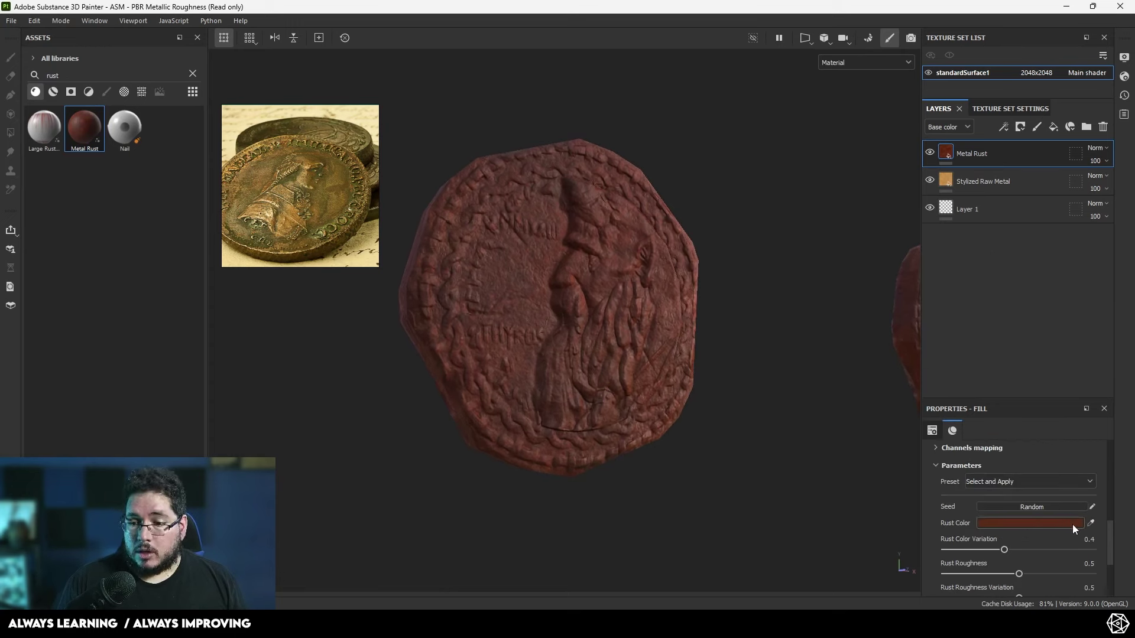
click(1091, 523)
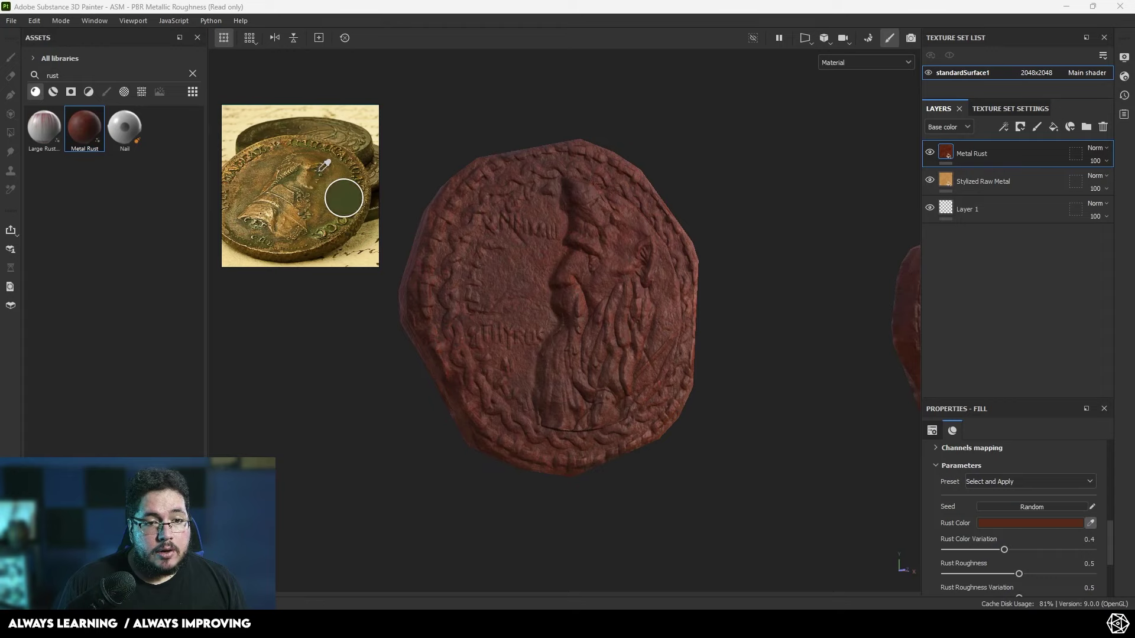
click(322, 170)
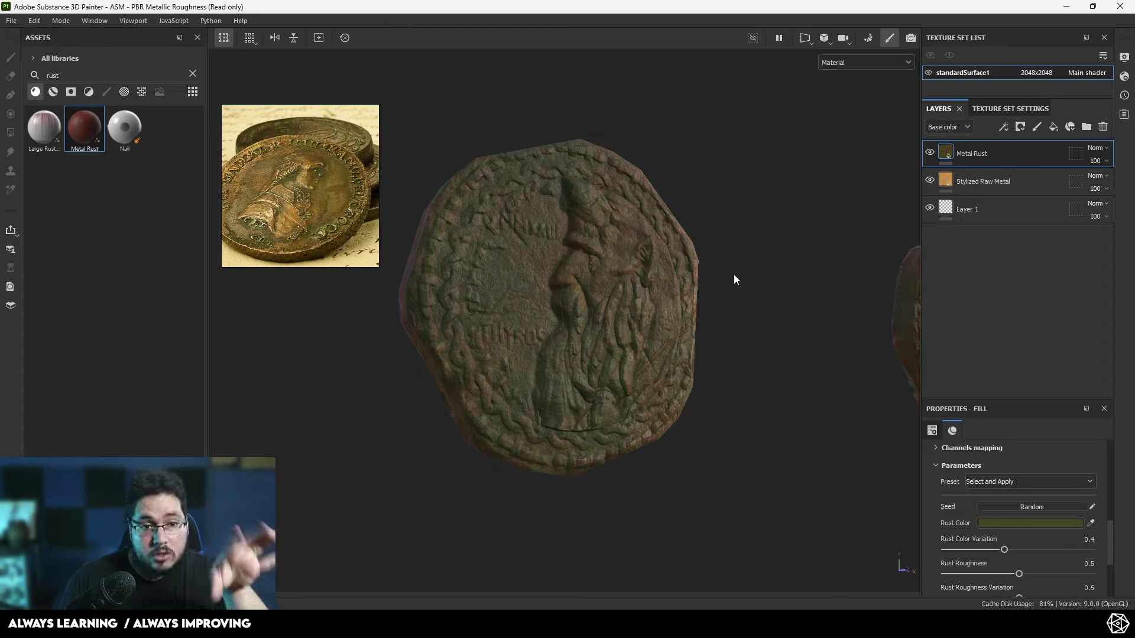
click(307, 218)
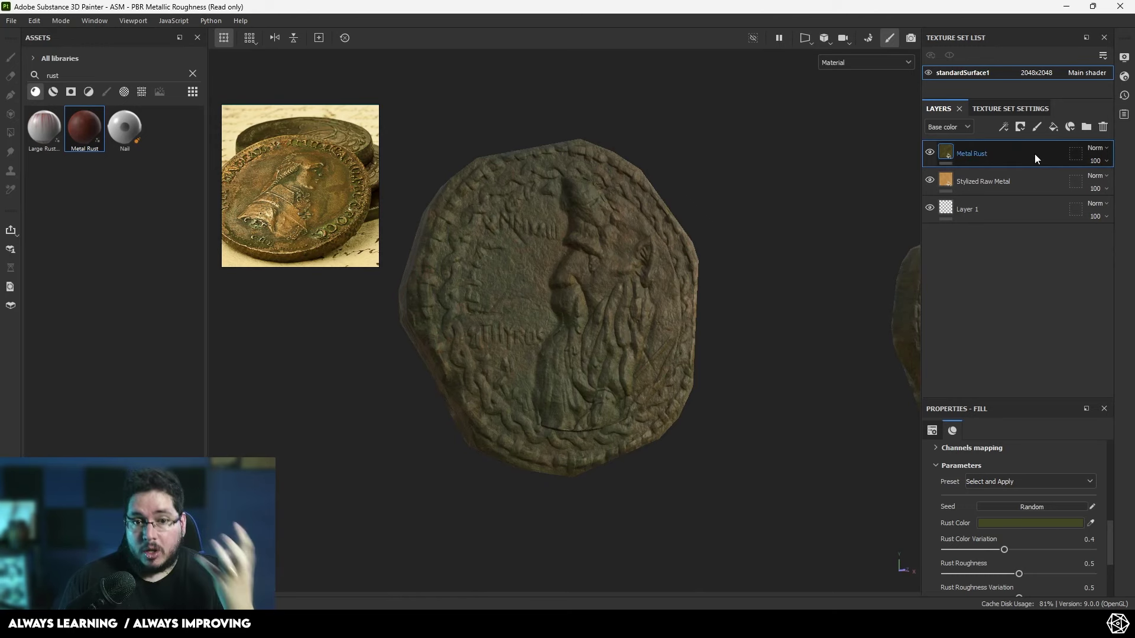
- Add a black mask to the Metal Rust layer and drive it with a Dirt generator
right_click(993, 151)
click(1006, 23)
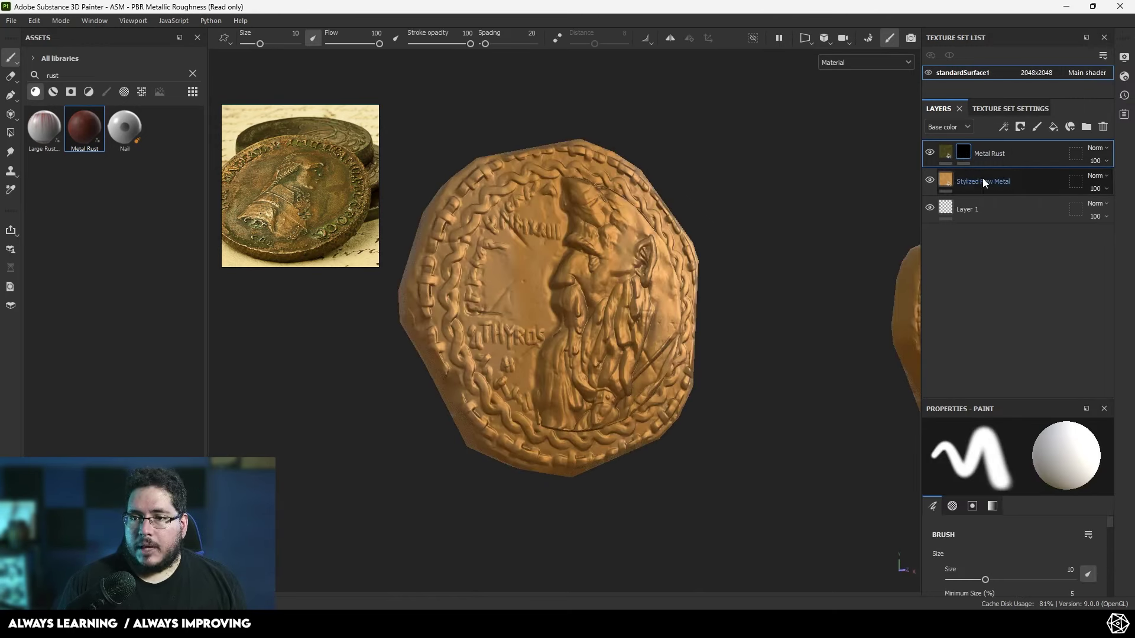
right_click(969, 150)
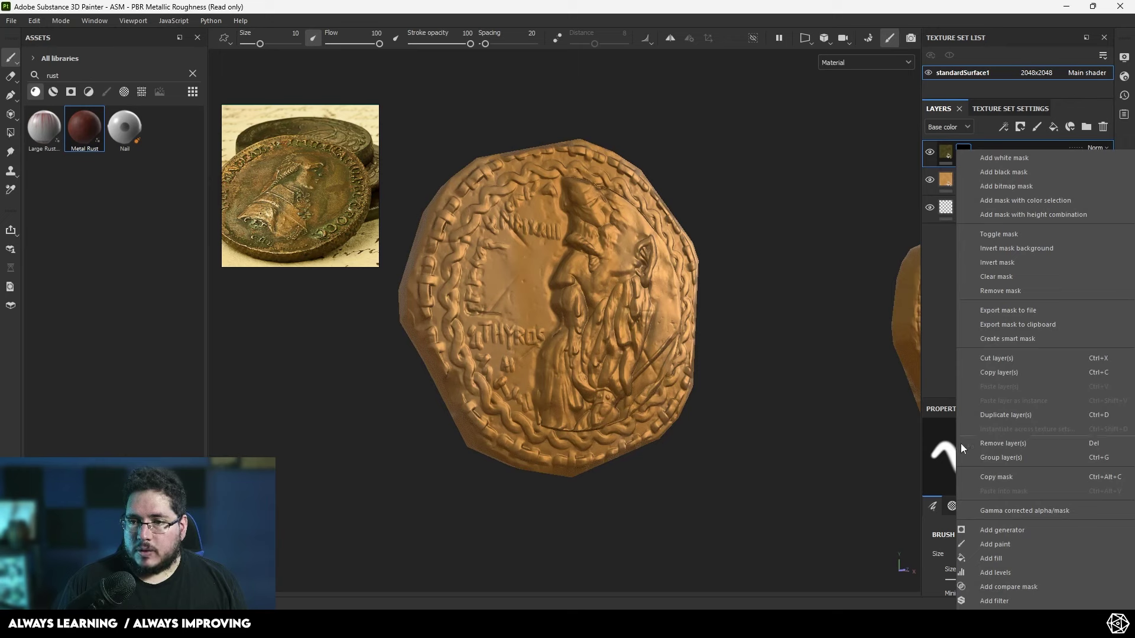
click(995, 529)
click(991, 459)
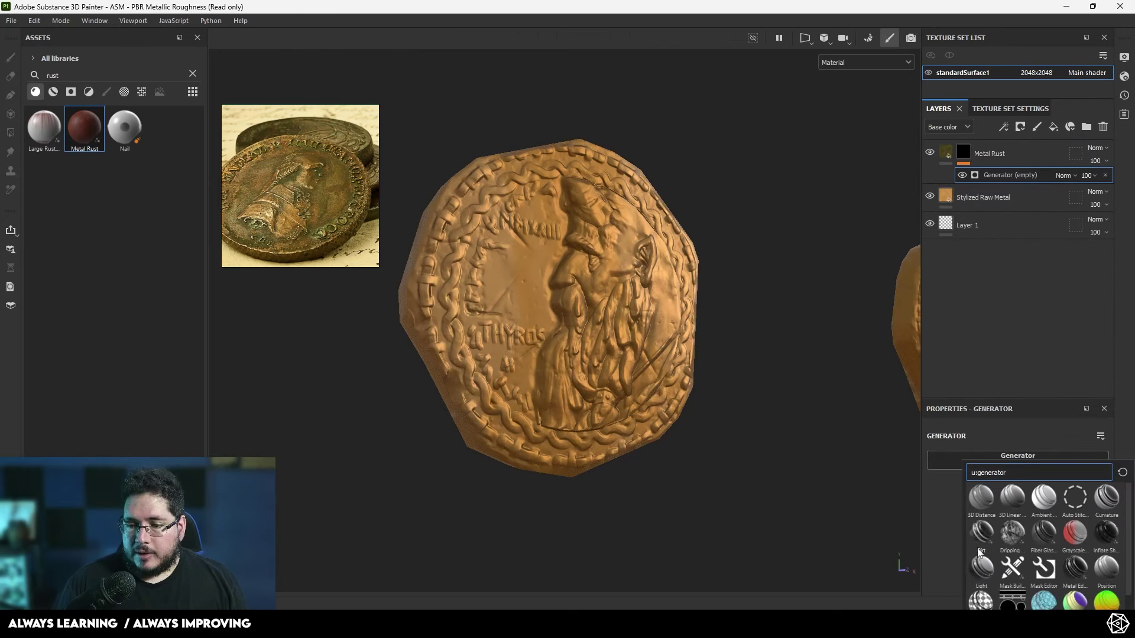
click(982, 532)
- Inspect the coin up close and set the Dirt generator's Dirt Level to 0.8 and Dirt Contrast to 0.64
alt+drag(731, 329, 573, 294)
alt+right_drag(573, 294, 612, 346)
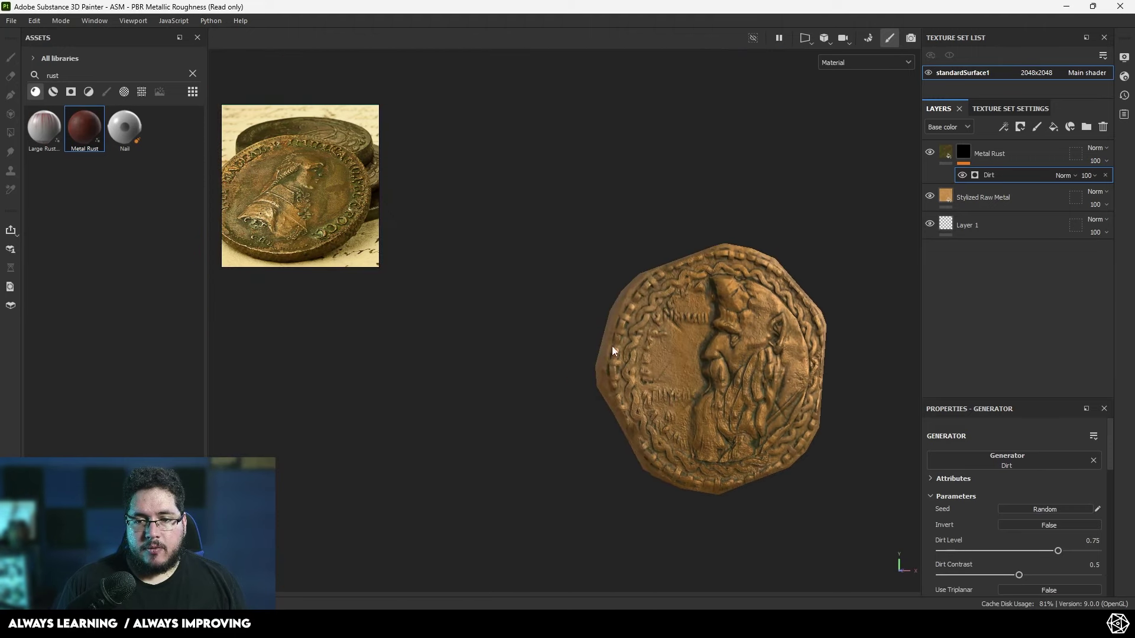
alt+middle_drag(612, 346, 573, 299)
alt+right_drag(573, 299, 544, 279)
alt+drag(697, 311, 693, 401)
alt+right_drag(440, 178, 517, 231)
alt+middle_drag(517, 231, 631, 366)
alt+right_drag(631, 367, 741, 446)
alt+right_drag(511, 322, 590, 377)
alt+middle_drag(590, 378, 674, 466)
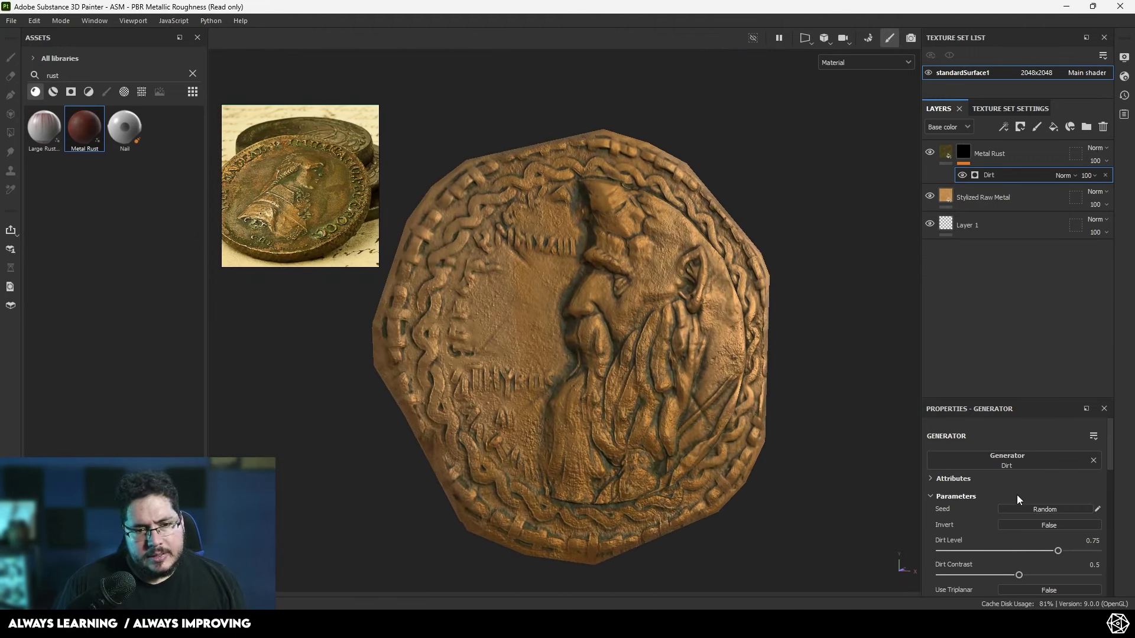
drag(1018, 577, 1067, 551)
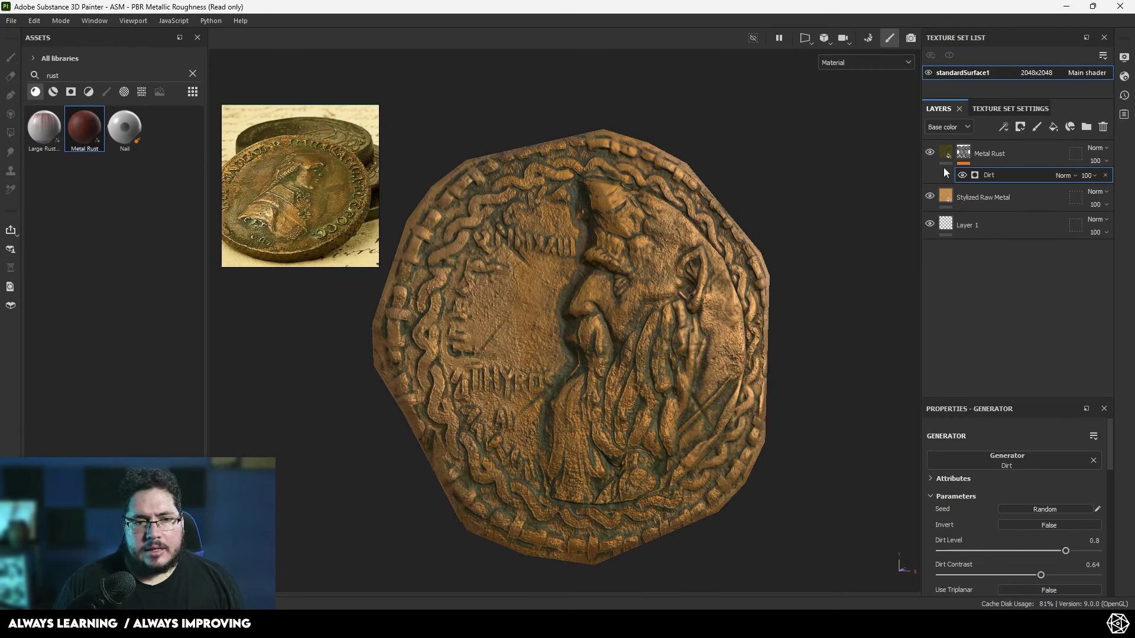
- Lighten the Metal Rust layer's Rust Color to the olive green 555B2D
click(948, 154)
scroll(1028, 538, down, 3)
click(1010, 509)
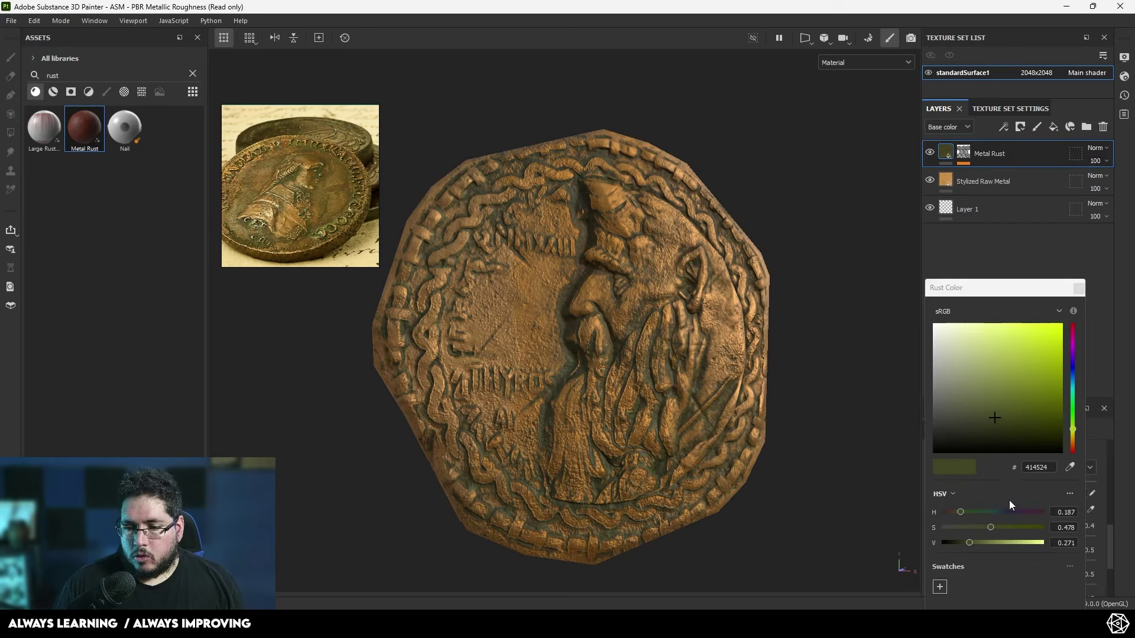
drag(995, 415, 998, 407)
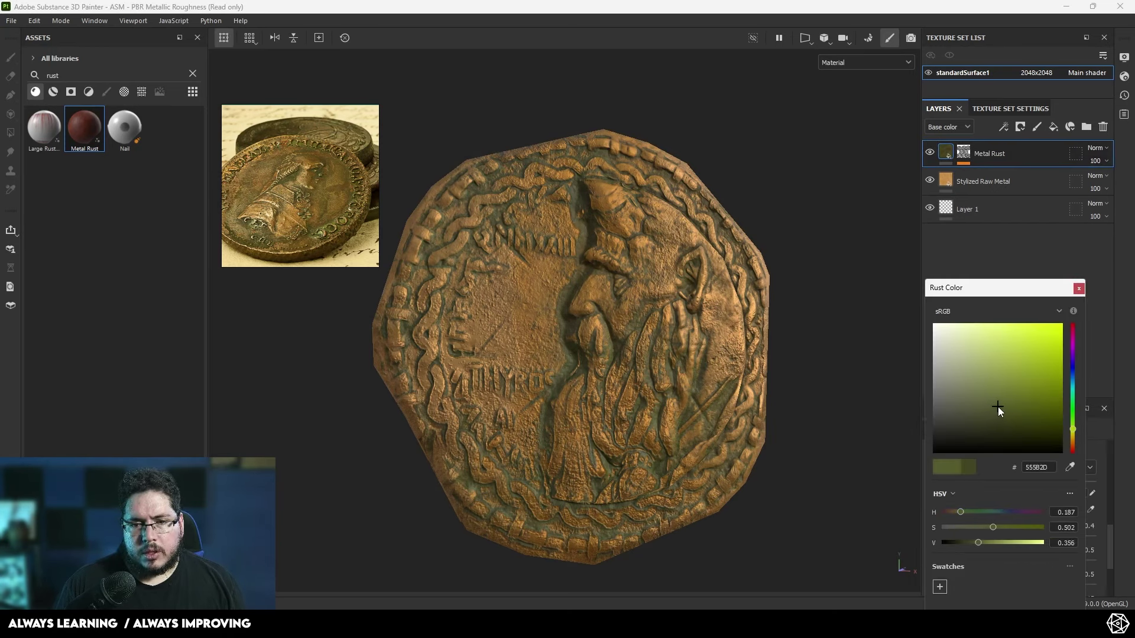
click(1079, 288)
- Set the Dirt Contrast of the Metal Rust mask's Dirt generator to 0.49
click(964, 154)
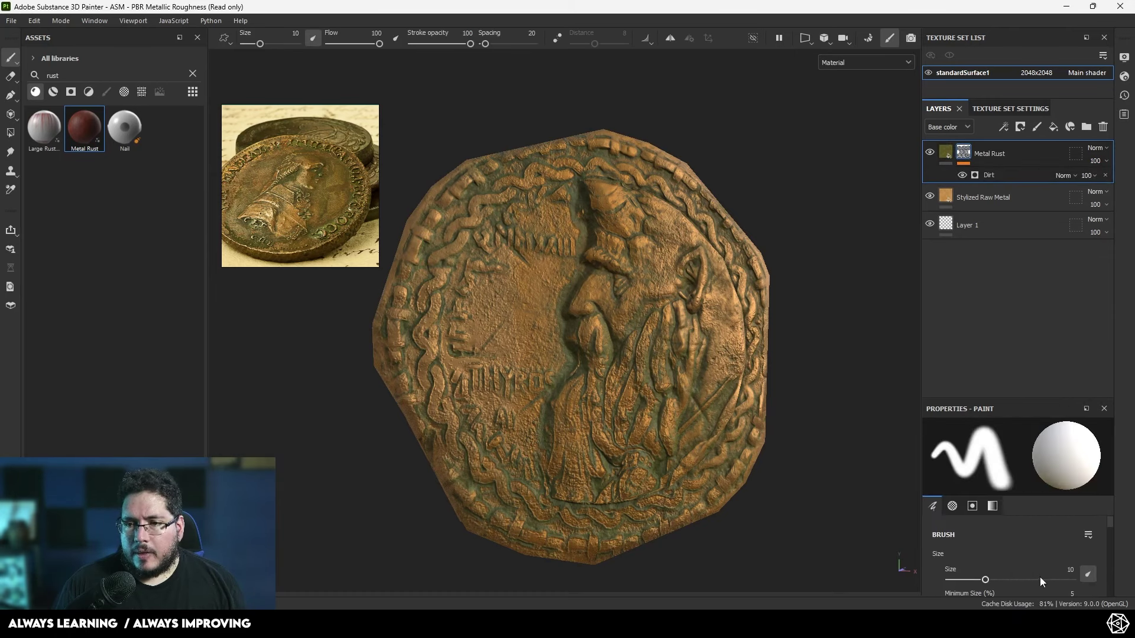
scroll(1041, 577, down, 3)
click(989, 169)
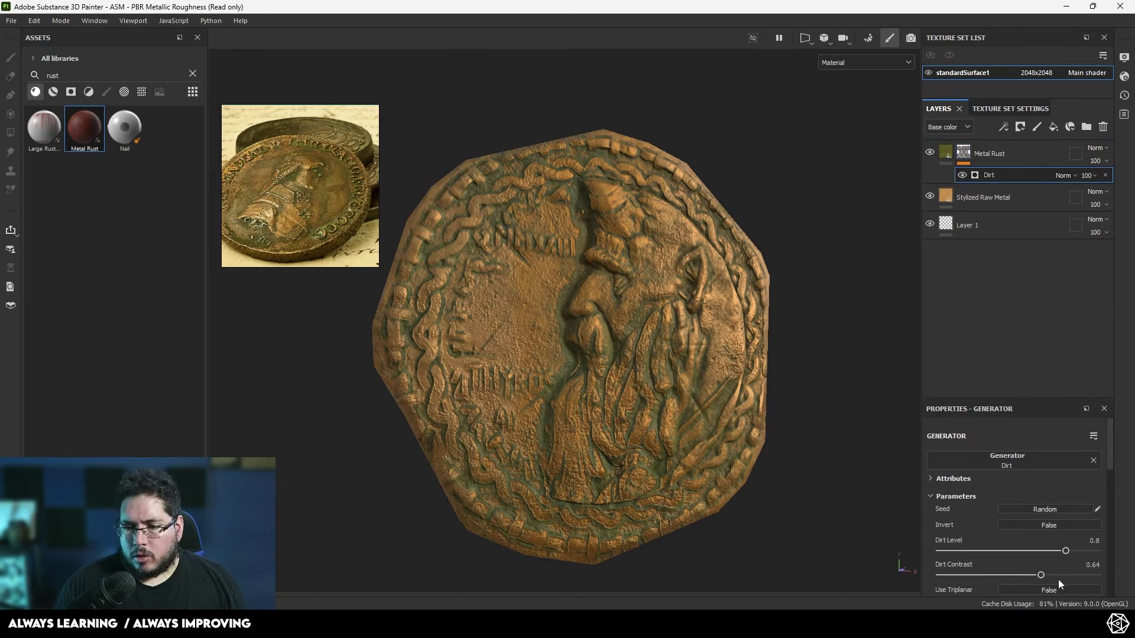
drag(1044, 575, 1011, 574)
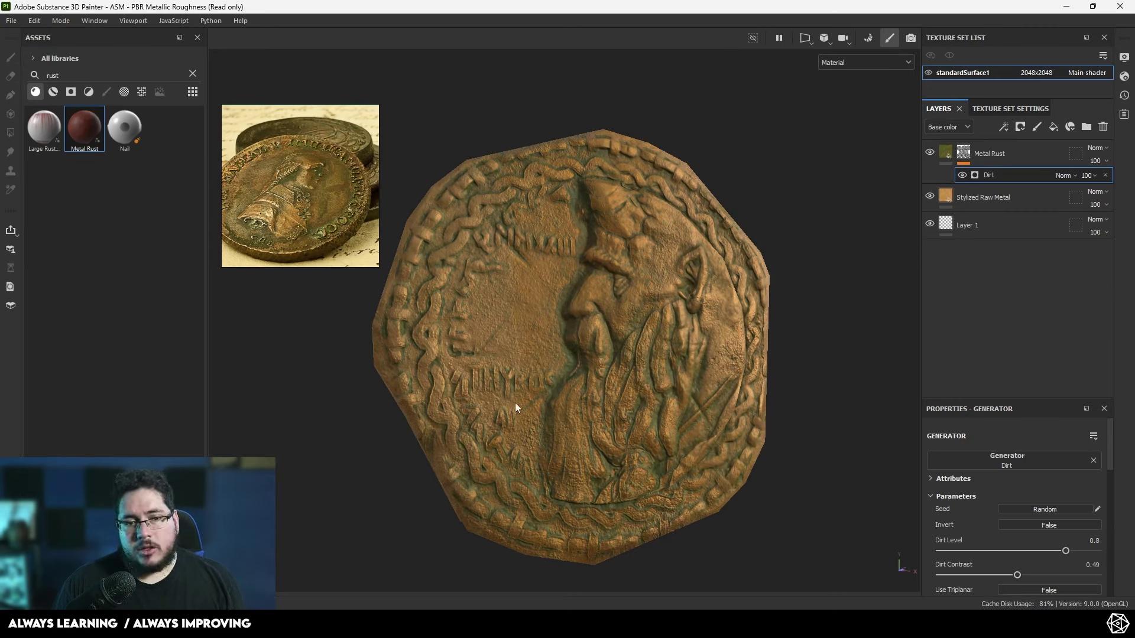
- Set the Height Position in the Metal Rust material's technical parameters to 0.44
click(948, 155)
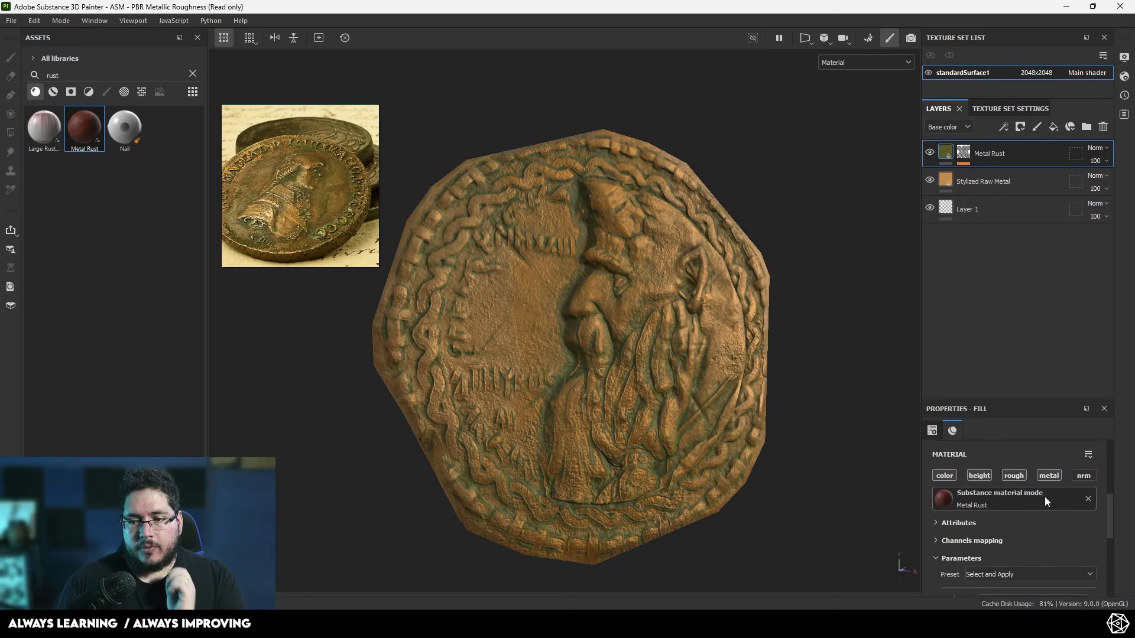
click(979, 478)
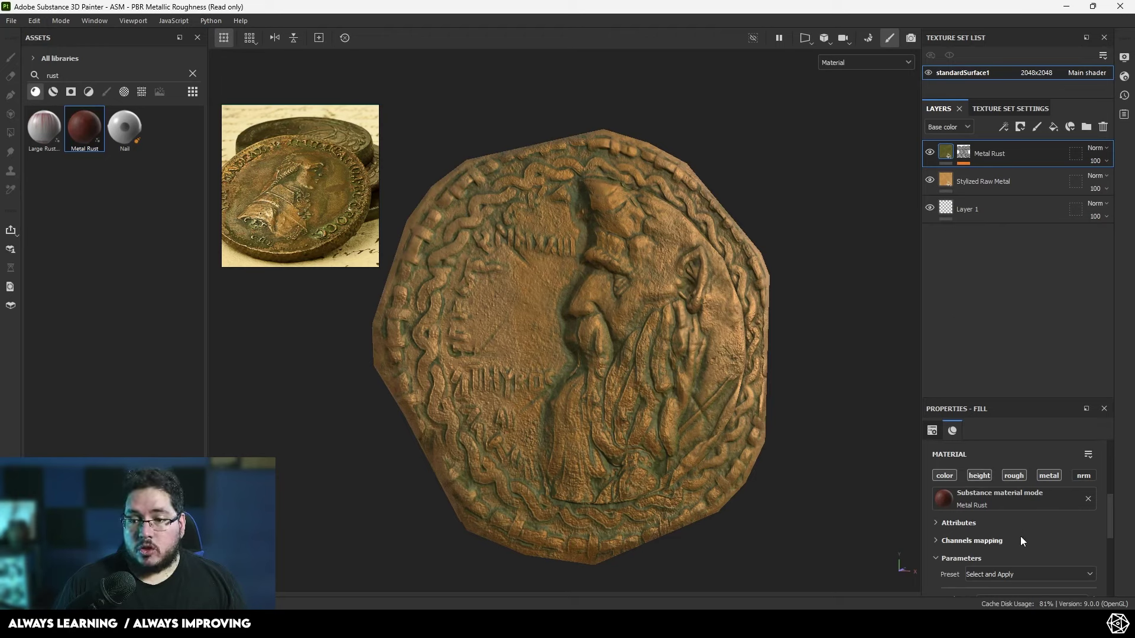
scroll(1020, 537, down, 5)
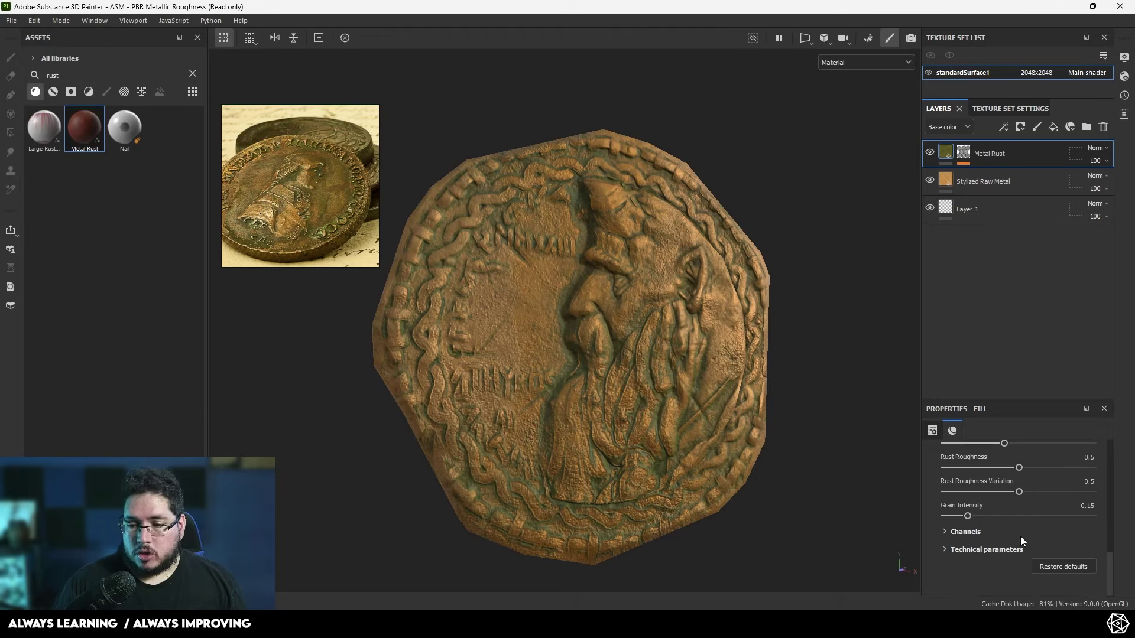
click(945, 550)
scroll(946, 547, down, 3)
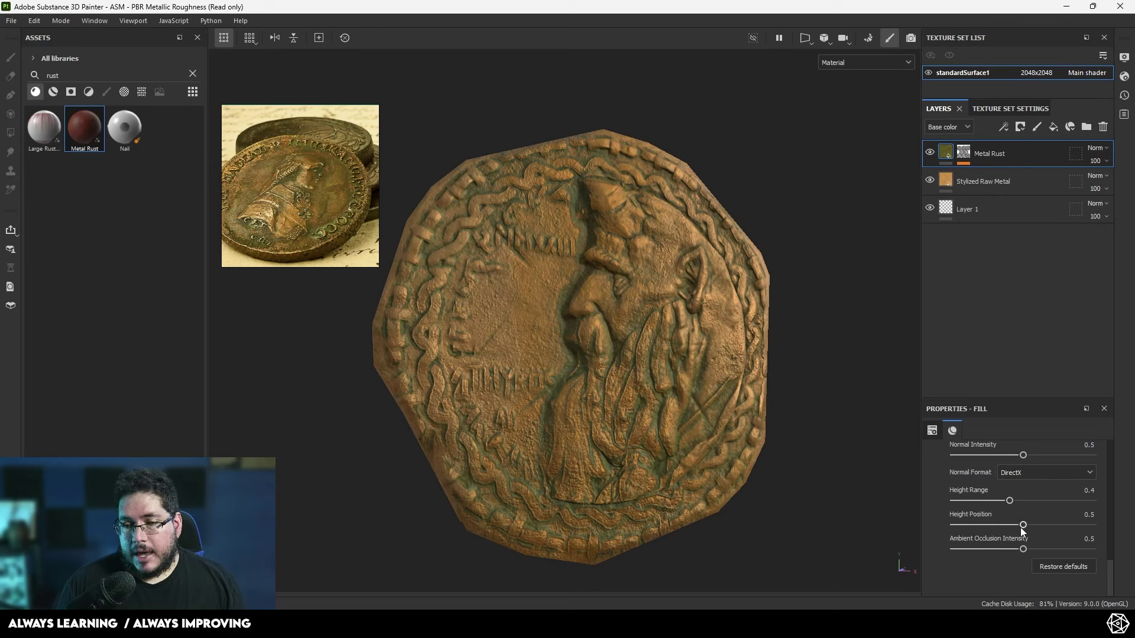
mouse_move(1021, 525)
mouse_down()
mouse_move(1002, 526)
mouse_move(1017, 525)
mouse_up()
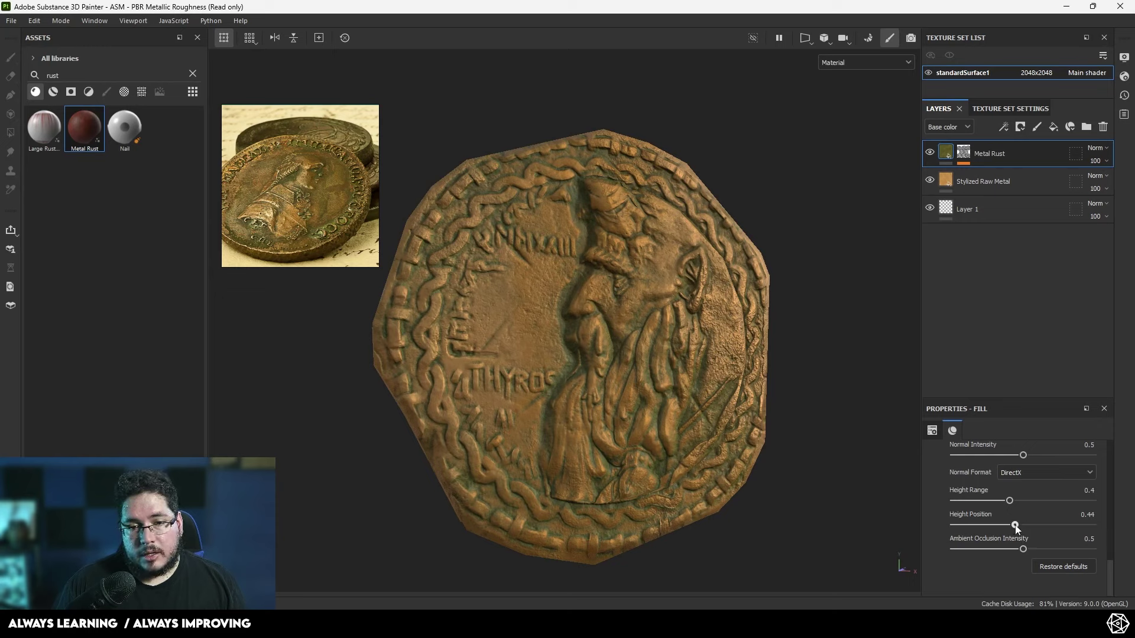
- Check the layer stack in the Height channel, and return it to Base color
click(948, 127)
click(940, 150)
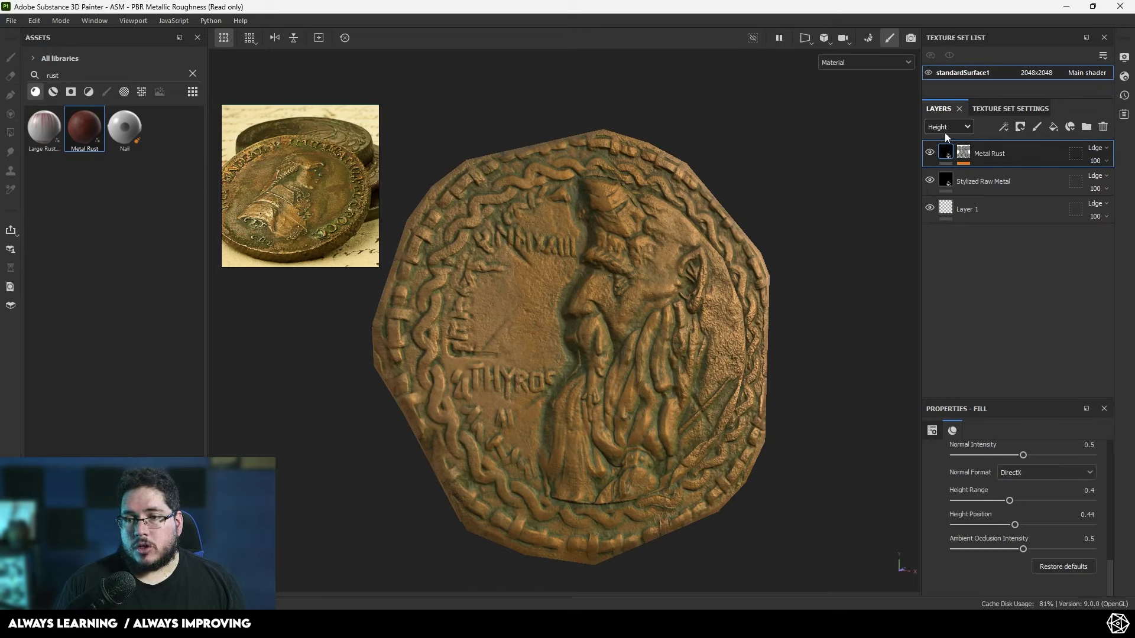
click(946, 128)
click(946, 146)
- Examine the rust effect on all the coins from a distance and compare it with the reference photo
scroll(777, 338, down, 10)
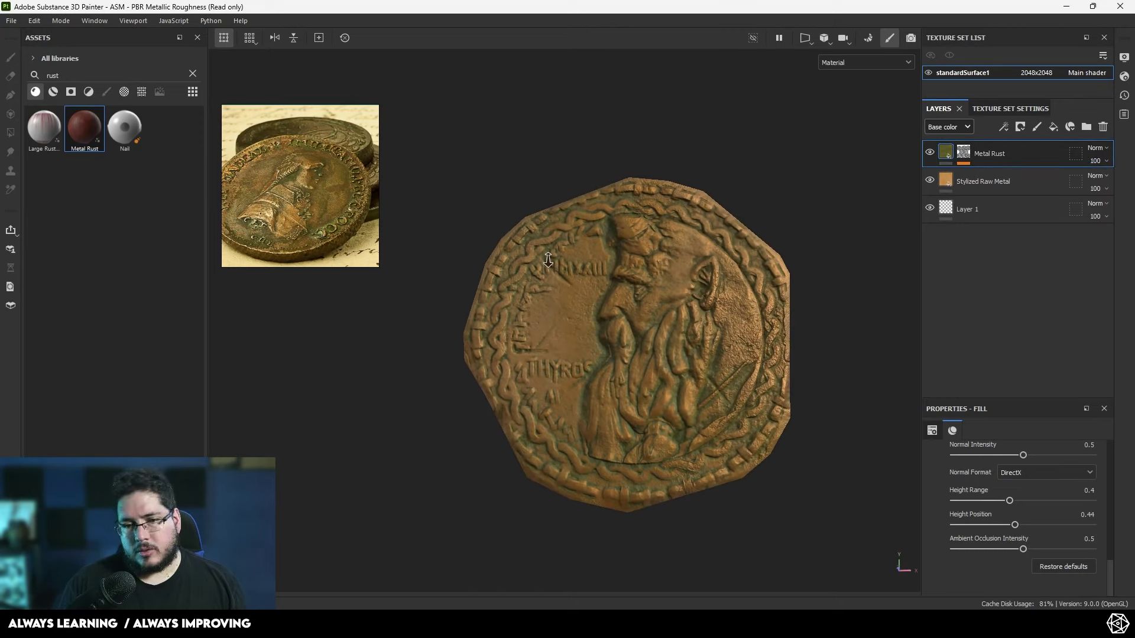
alt+middle_drag(643, 322, 545, 263)
alt+right_drag(545, 263, 808, 388)
alt+middle_drag(808, 387, 774, 367)
alt+right_drag(774, 367, 691, 339)
alt+middle_drag(691, 339, 699, 344)
mouse_move(697, 343)
shift+right_down()
mouse_move(720, 329)
mouse_move(689, 331)
mouse_move(713, 335)
mouse_move(727, 379)
shift+right_up()
alt+middle_drag(727, 380, 756, 379)
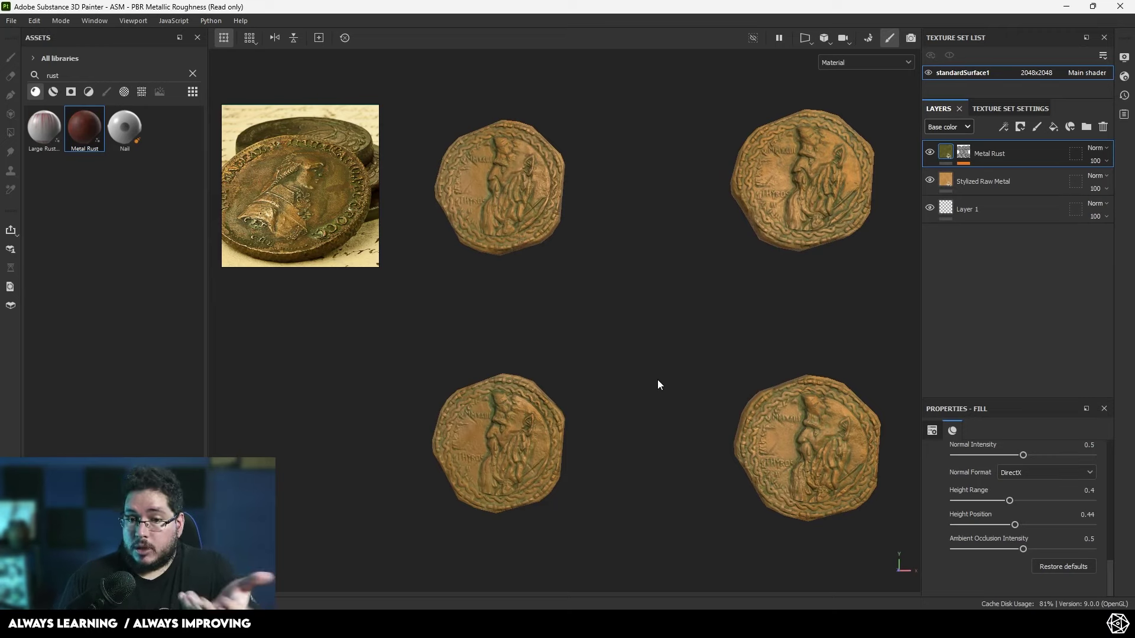
alt+right_drag(569, 331, 594, 330)
alt+middle_drag(595, 330, 623, 339)
alt+right_drag(624, 339, 667, 371)
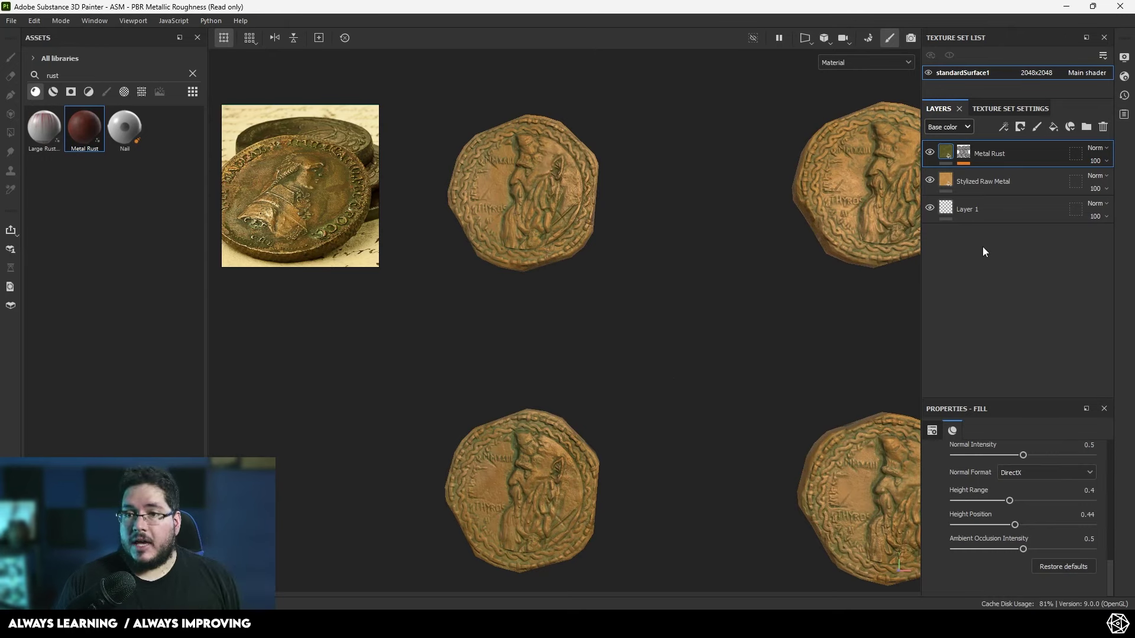
- Add a fill effect above the Dirt generator in the Metal Rust layer's mask
click(963, 154)
right_click(963, 155)
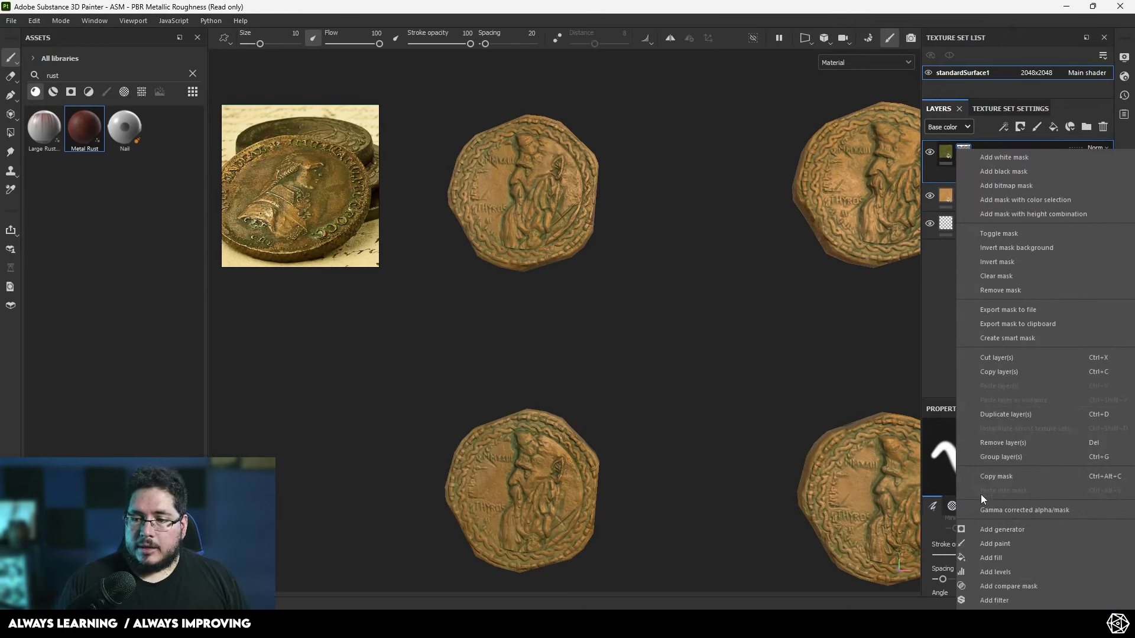
click(1015, 530)
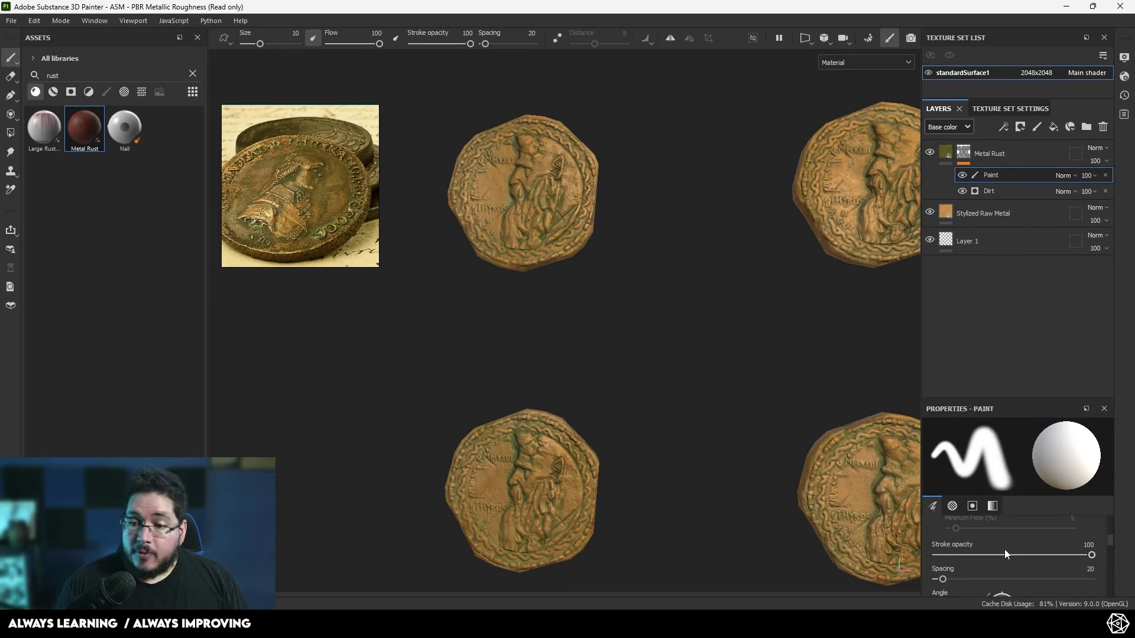
right_click(991, 157)
click(1012, 410)
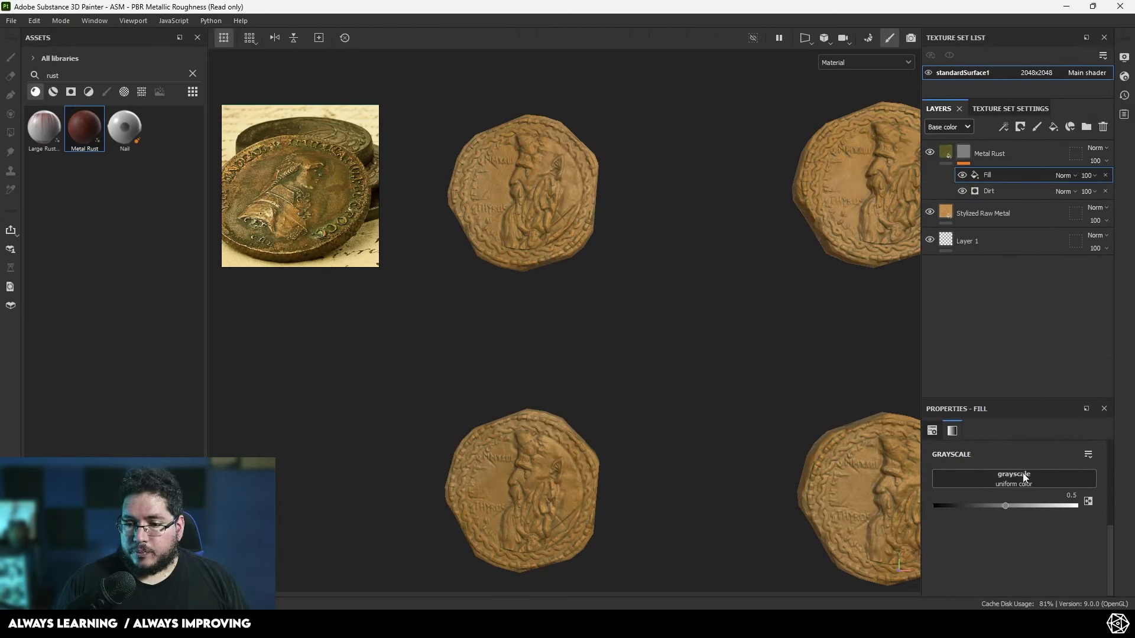
- Search the grayscale textures for "rust" and assign Grunge Rust Fine to the mask's fill
click(1023, 480)
text(rust)
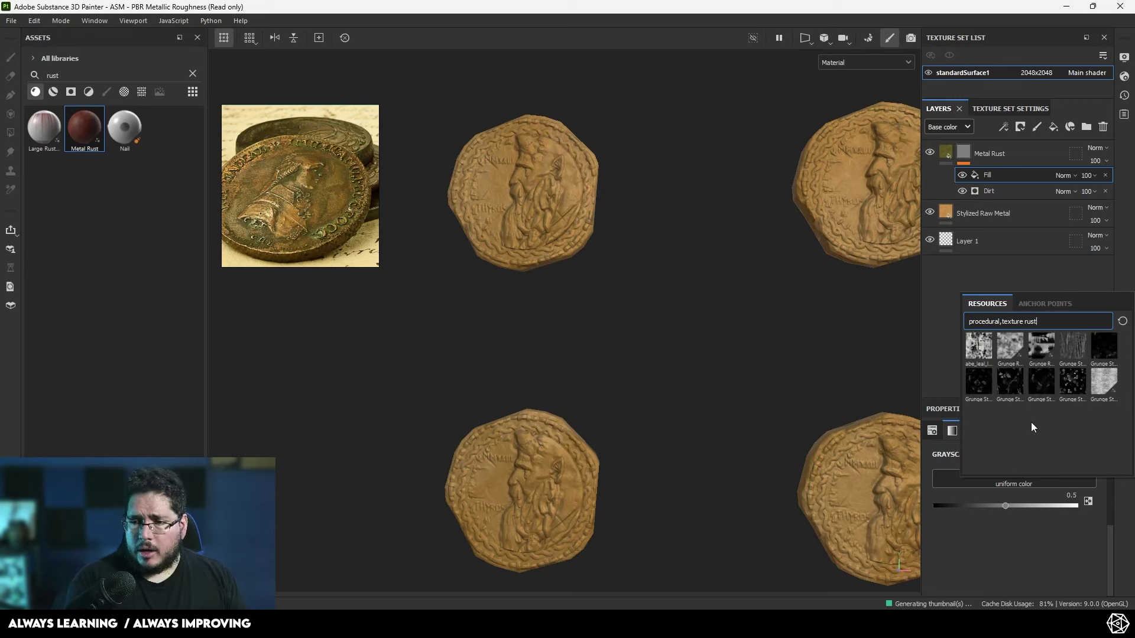
mouse_move(991, 347)
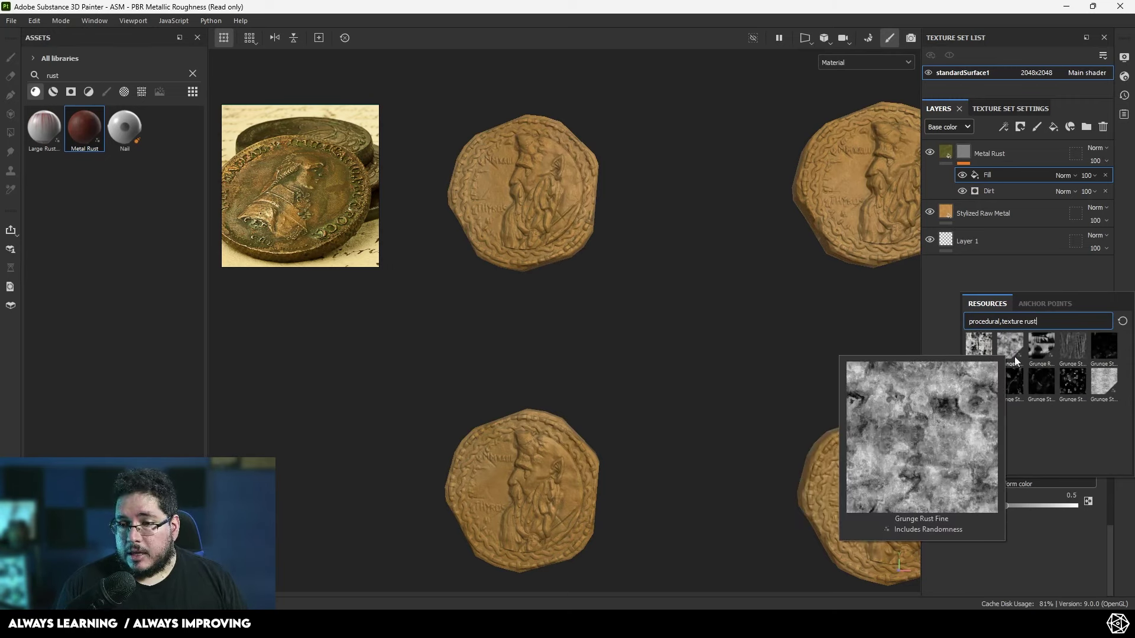
mouse_move(1071, 359)
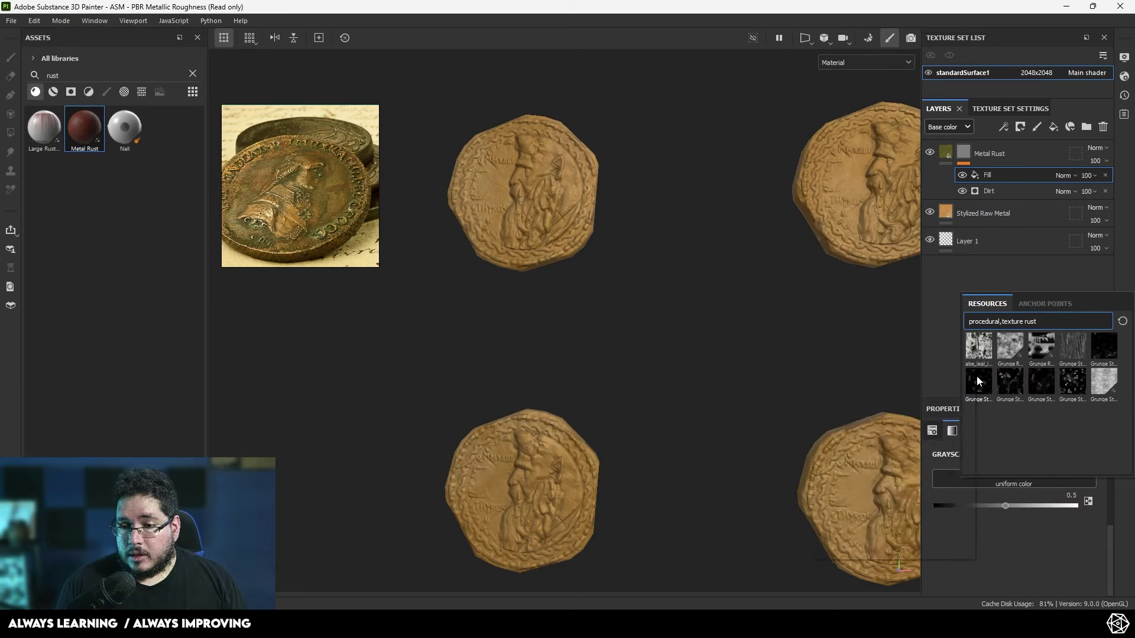
click(1013, 347)
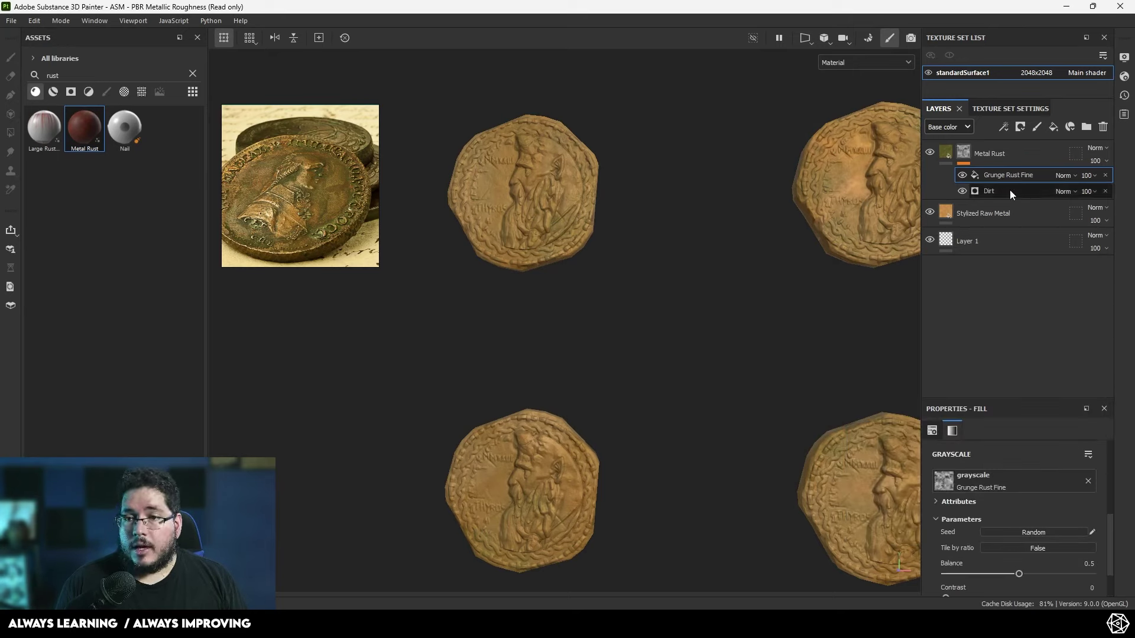
- Set the Grunge Rust Fine fill's Balance to 0.55, Contrast to 0.75 and Tiling to 2.84
drag(1022, 578, 1050, 576)
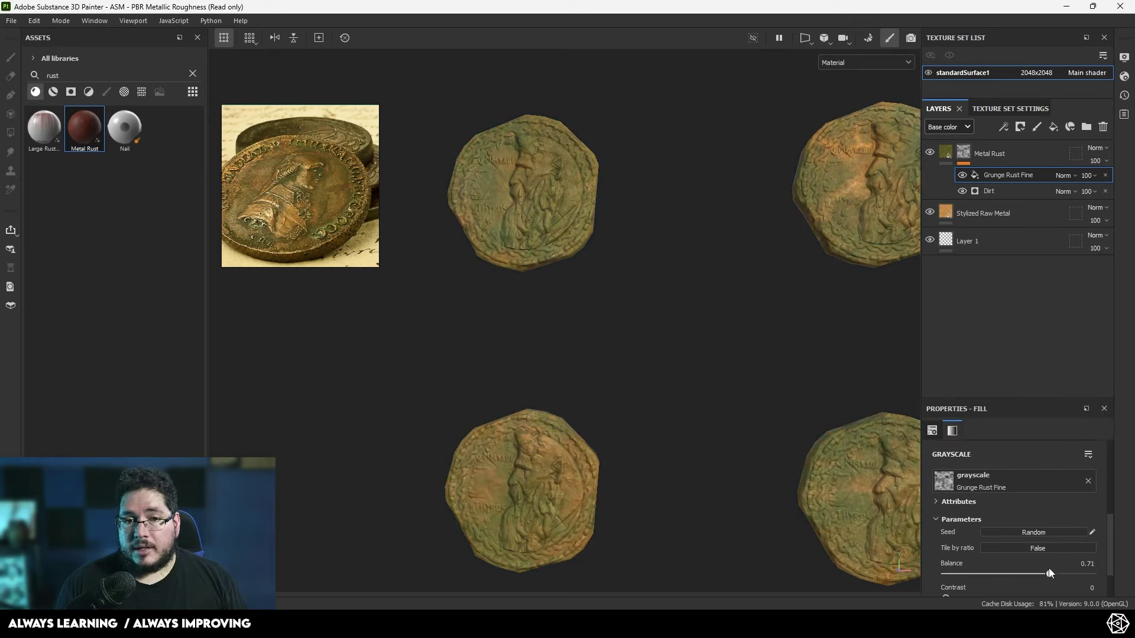
scroll(1035, 565, down, 1)
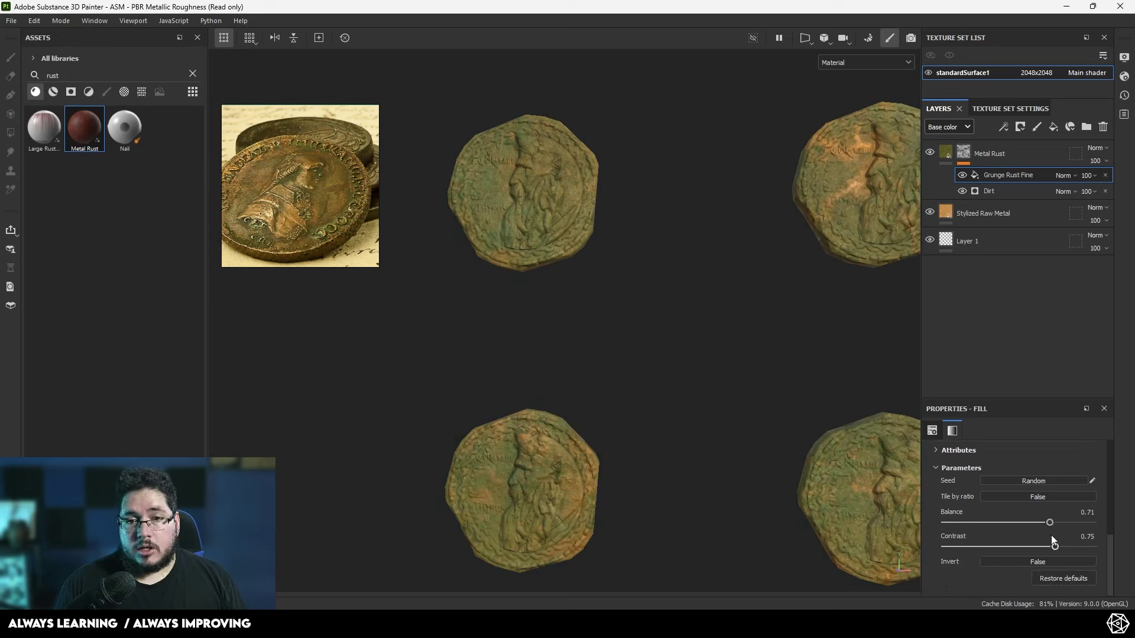
drag(1050, 522, 999, 509)
scroll(1006, 516, up, 5)
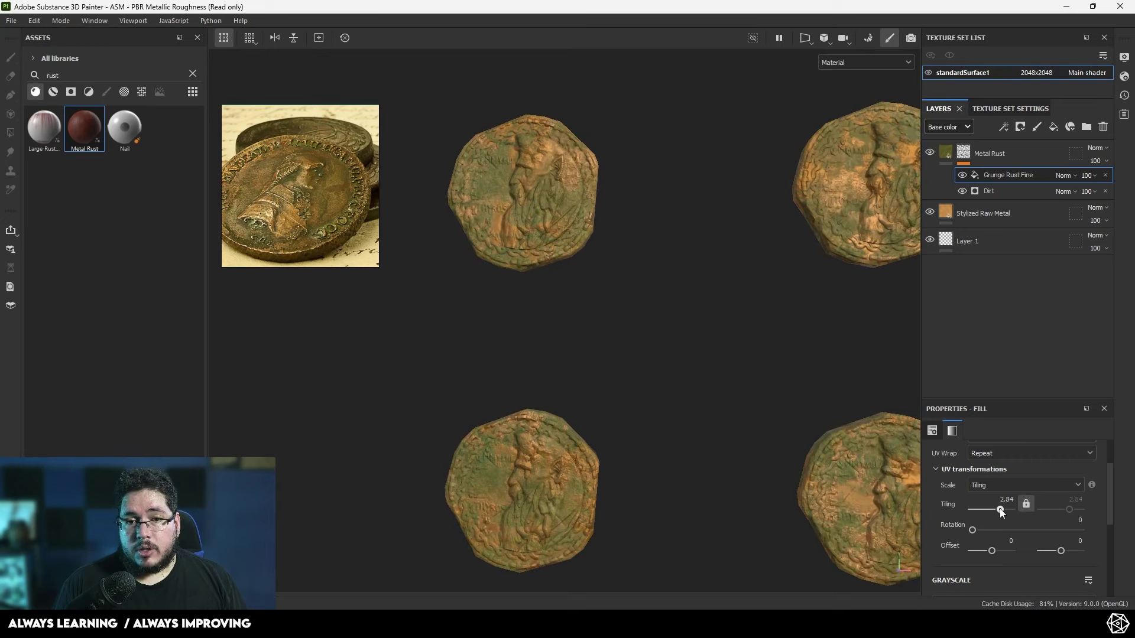
scroll(1014, 460, down, 4)
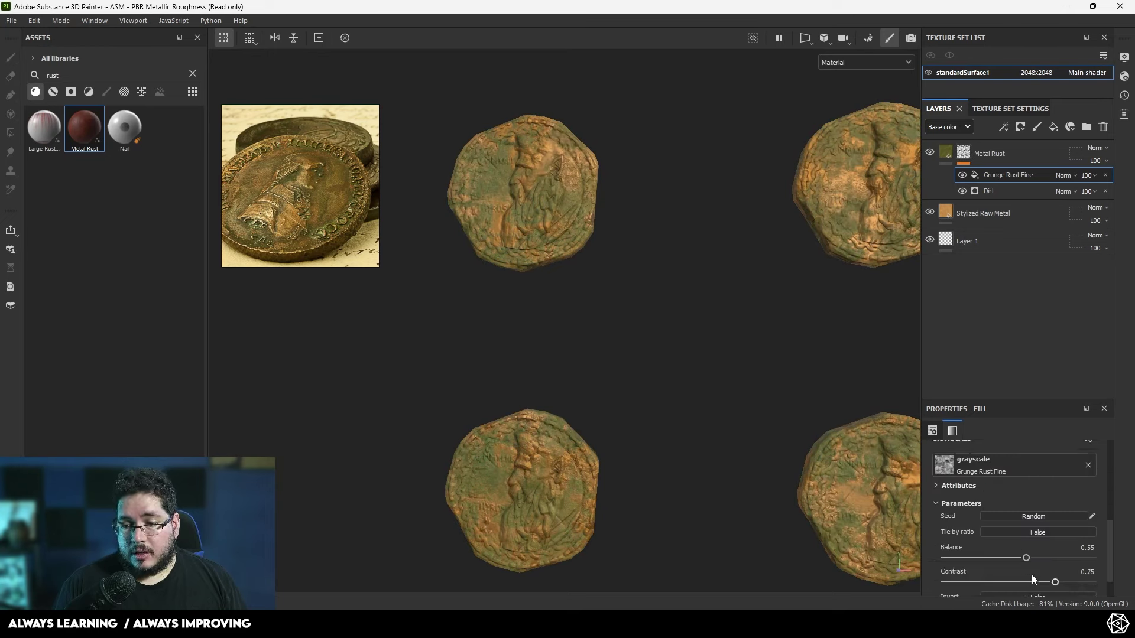
- Set the Grunge Rust Fine fill's Balance to 0.44, Contrast to 0.97 and blend mode to Multiply
mouse_move(1026, 558)
mouse_down()
mouse_move(993, 559)
mouse_move(1010, 562)
mouse_up()
click(1067, 175)
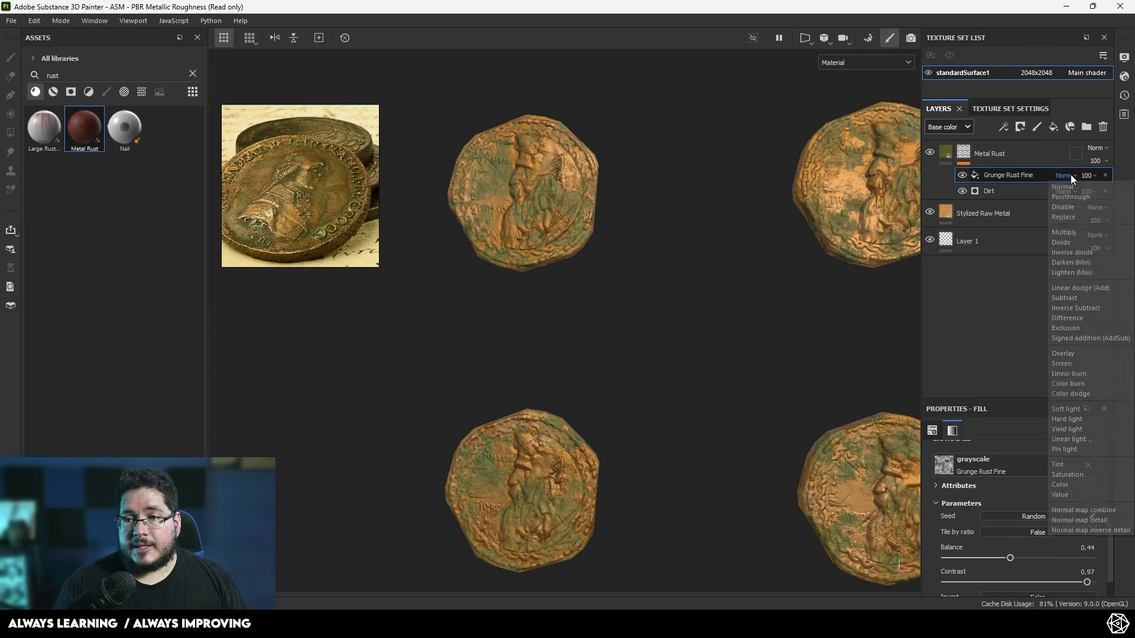
click(1073, 236)
alt+middle_drag(835, 320, 786, 323)
scroll(707, 302, down, 1)
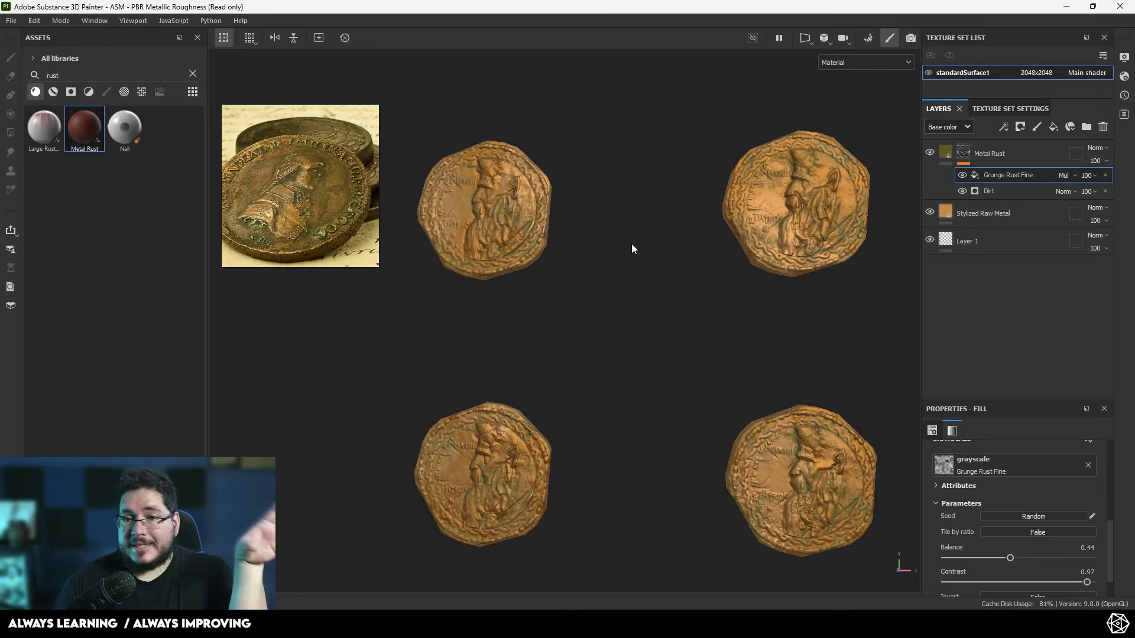
mouse_move(616, 320)
alt+mouse_down()
mouse_move(648, 354)
mouse_move(625, 339)
alt+mouse_up()
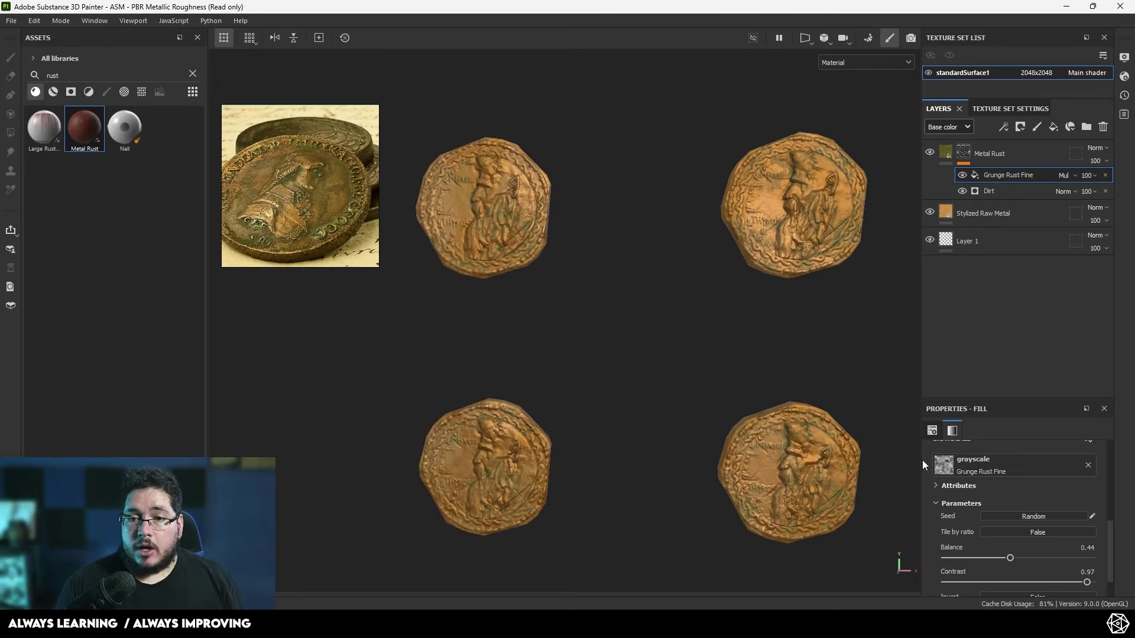
- Set the Grunge Rust Fine fill's Balance to 0.54 and Contrast to 0.98, and toggle its visibility to compare the coins with the reference
mouse_move(1018, 558)
mouse_down()
mouse_move(1035, 562)
mouse_move(1008, 562)
mouse_move(1038, 563)
mouse_move(1025, 567)
mouse_up()
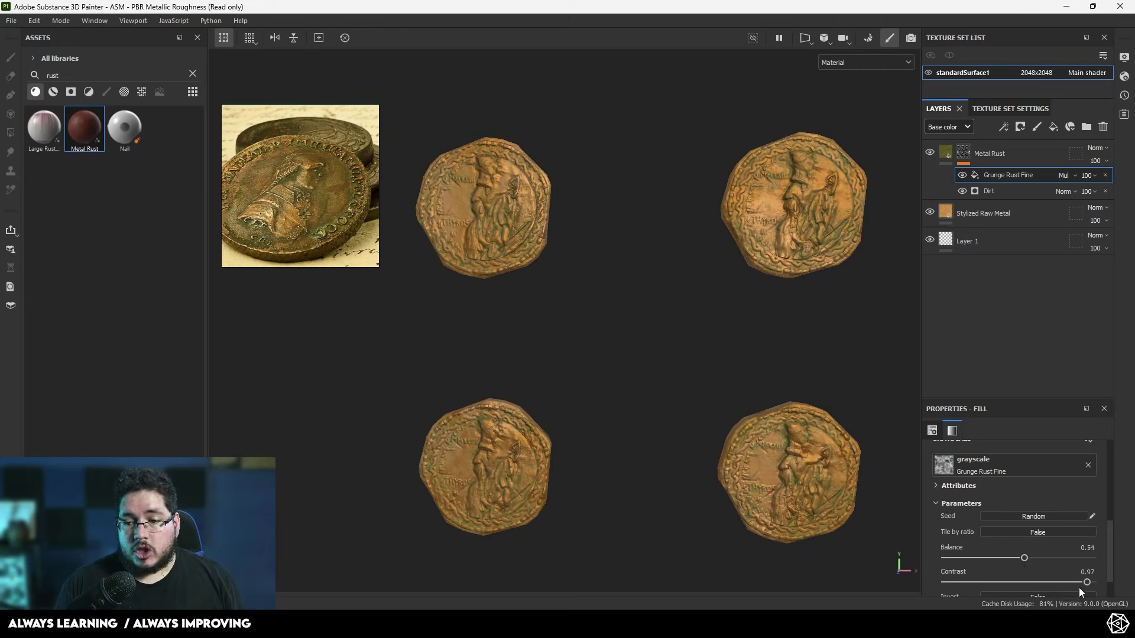
drag(1086, 583, 1036, 584)
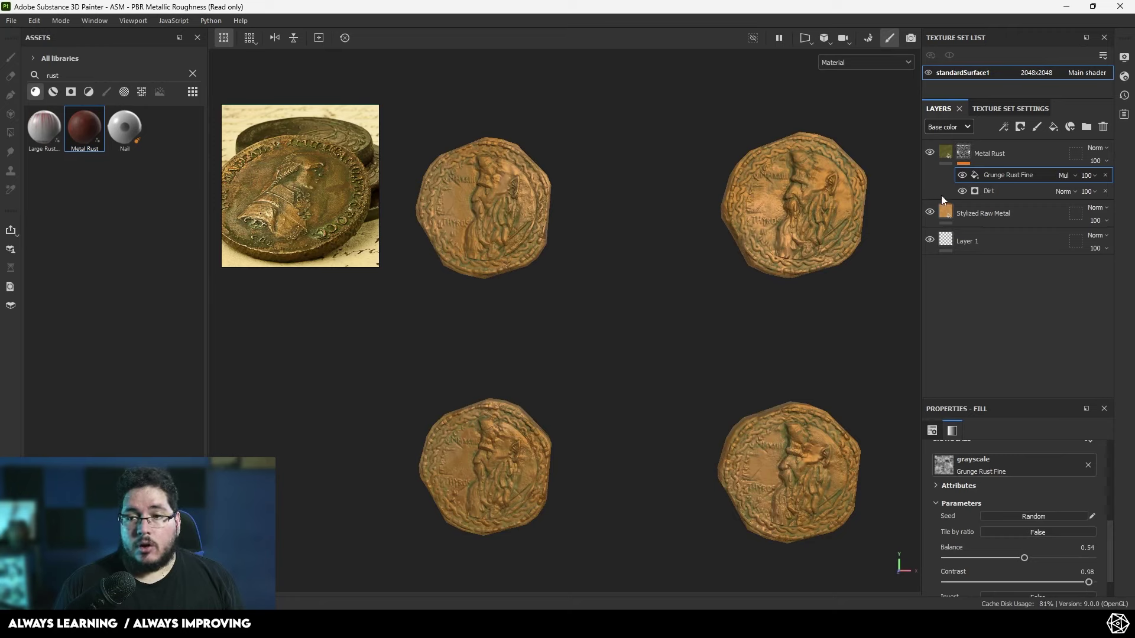
click(960, 175)
click(961, 175)
click(960, 175)
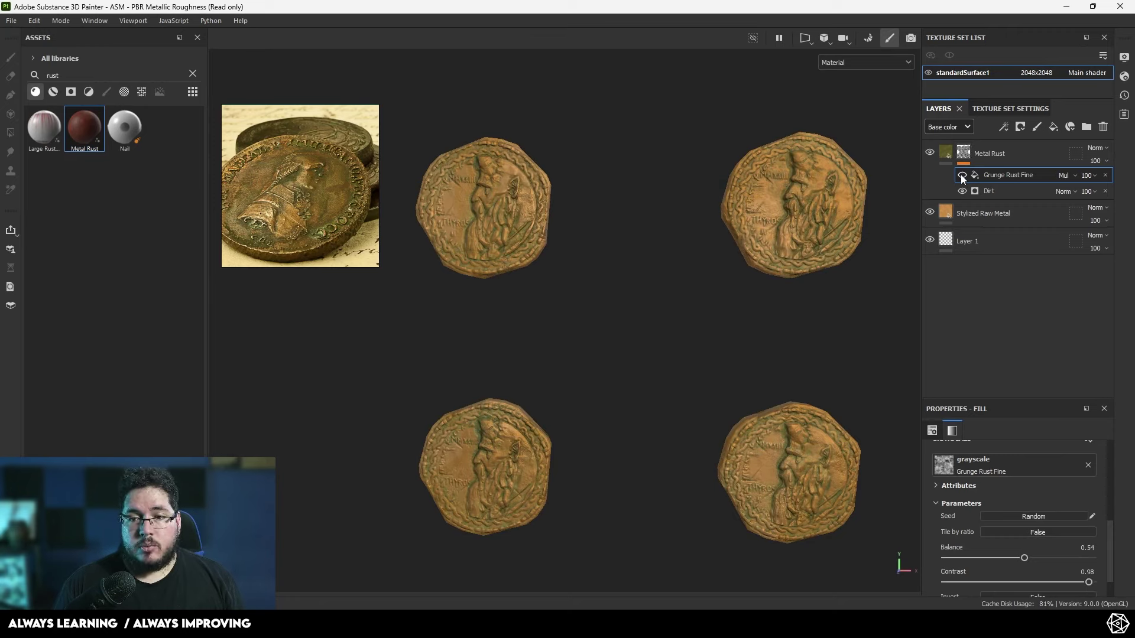
click(961, 176)
alt+drag(615, 305, 651, 267)
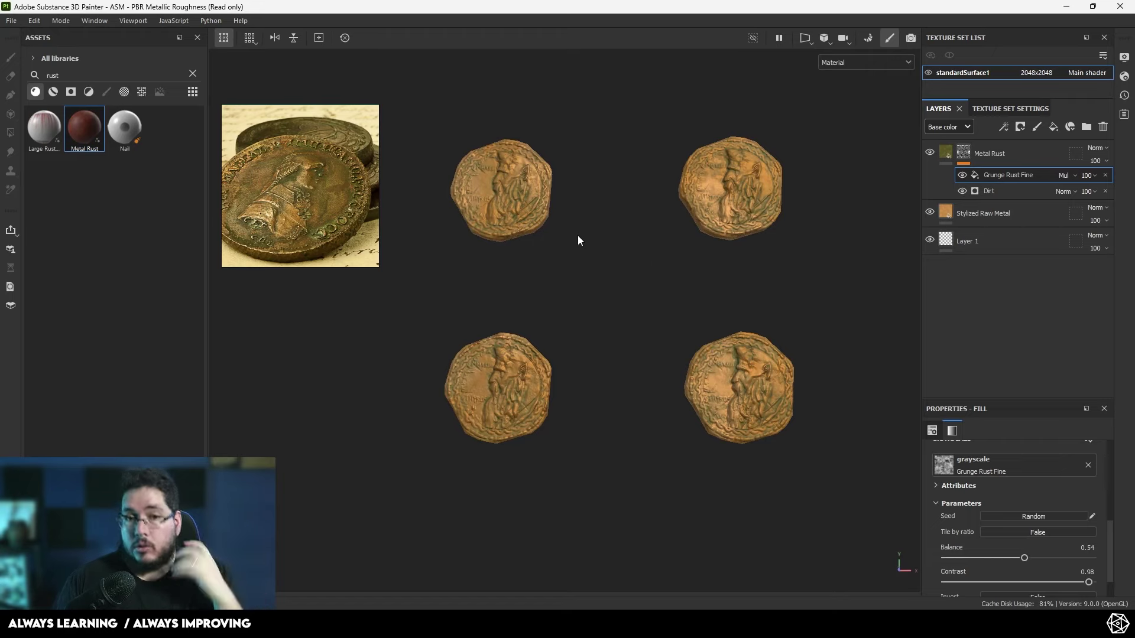
scroll(304, 190, up, 5)
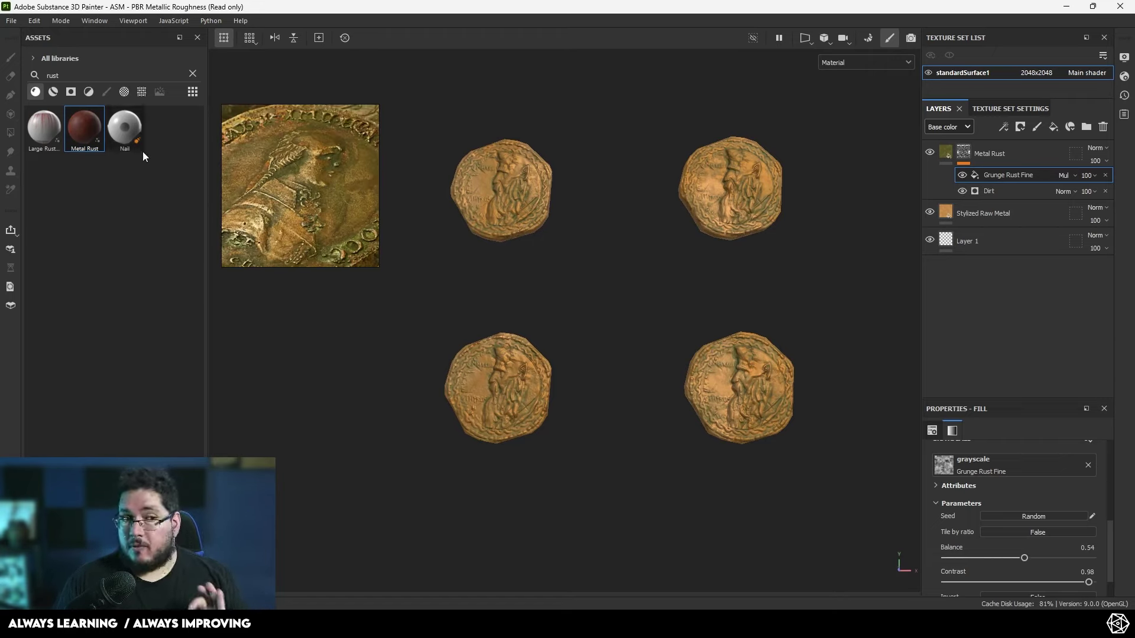
- Add another Metal Rust material at the top of the layer stack with only its color channel enabled
drag(81, 131, 1005, 142)
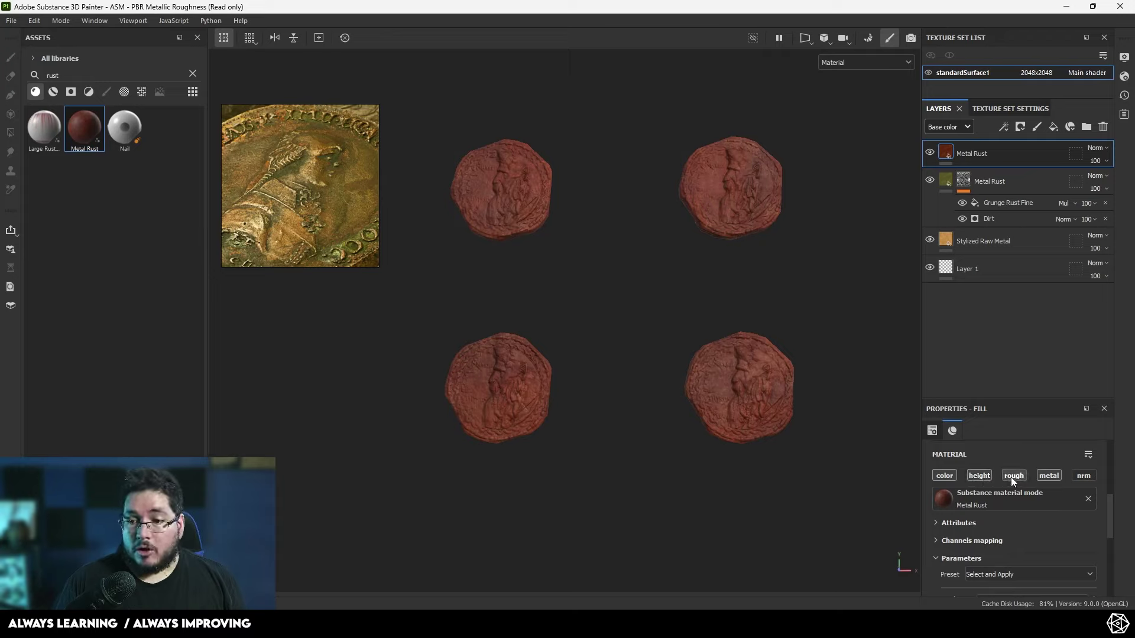
click(944, 477)
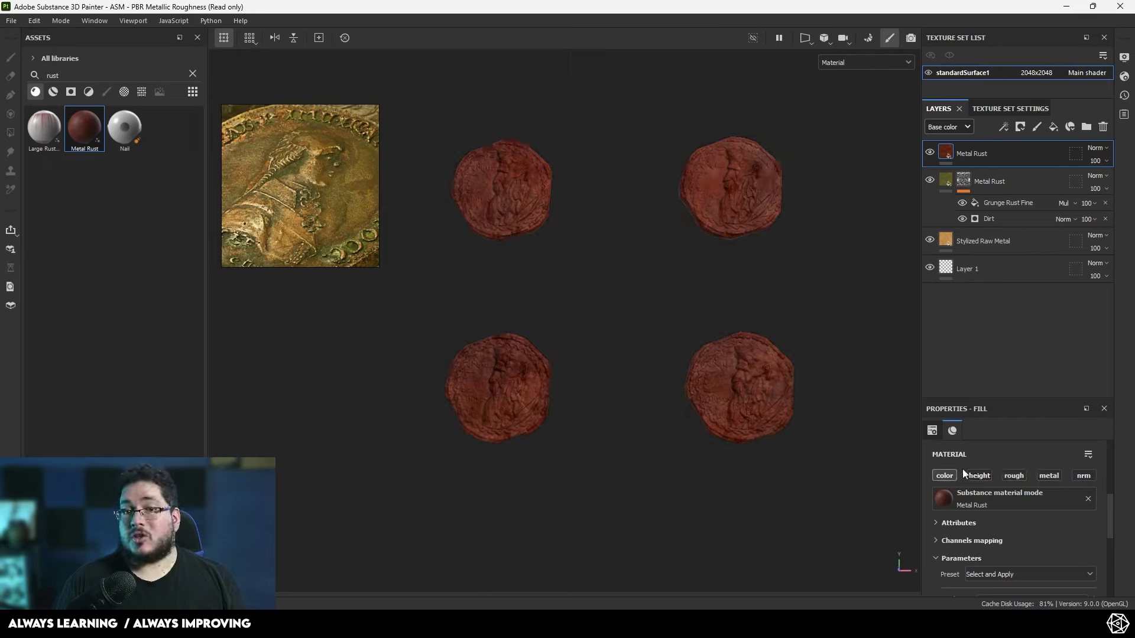
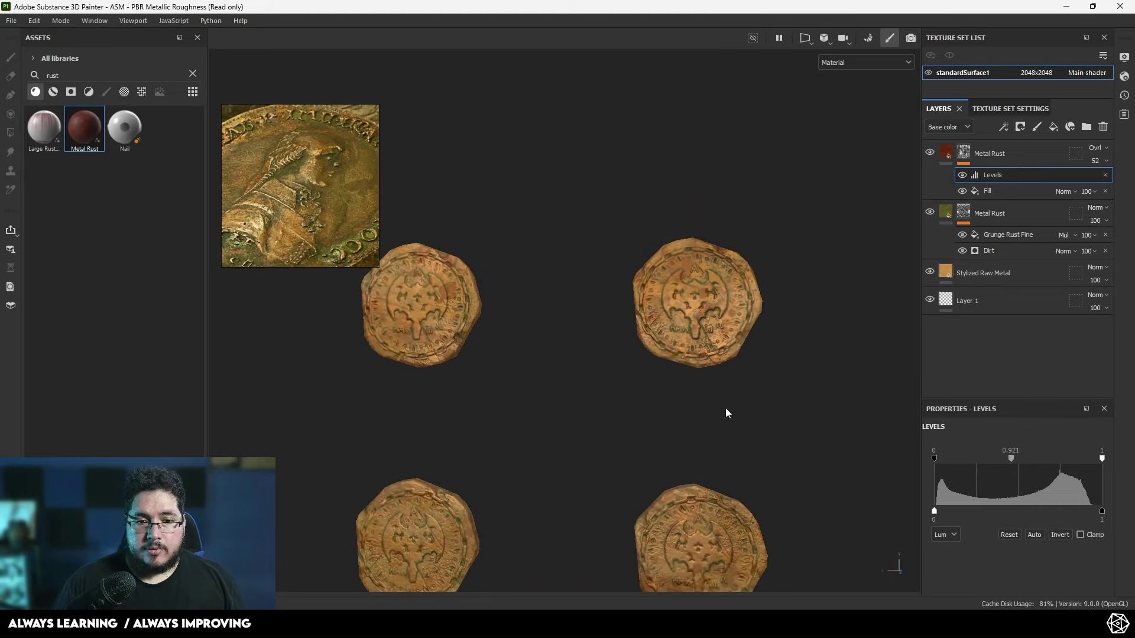
- Examine the red rust overlay on the coins from several angles and distances
alt+drag(714, 317, 692, 394)
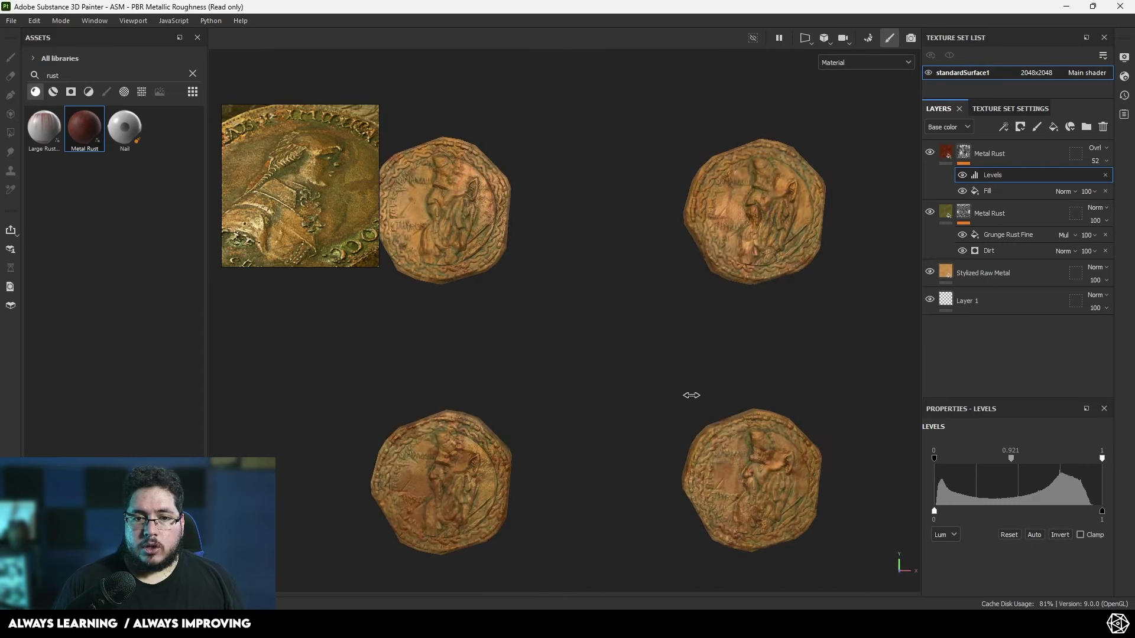
shift+right_drag(692, 395, 695, 390)
alt+middle_drag(696, 390, 760, 371)
scroll(743, 400, up, 2)
scroll(743, 400, up, 1)
alt+middle_drag(688, 363, 710, 383)
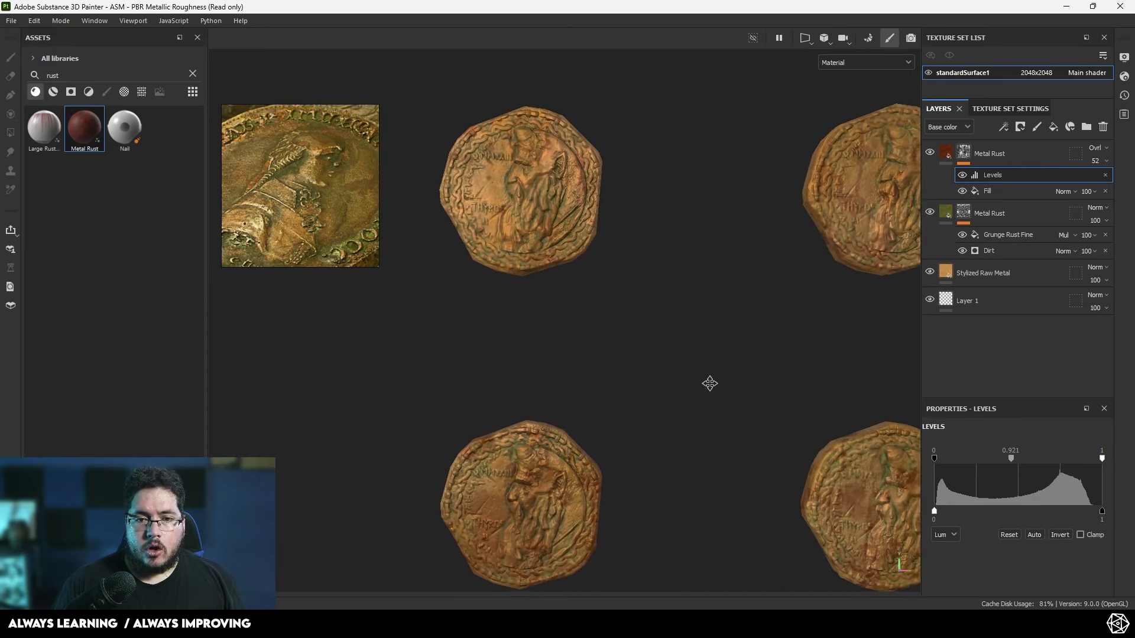
mouse_move(710, 383)
alt+mouse_down()
mouse_move(682, 382)
mouse_move(694, 378)
alt+mouse_up()
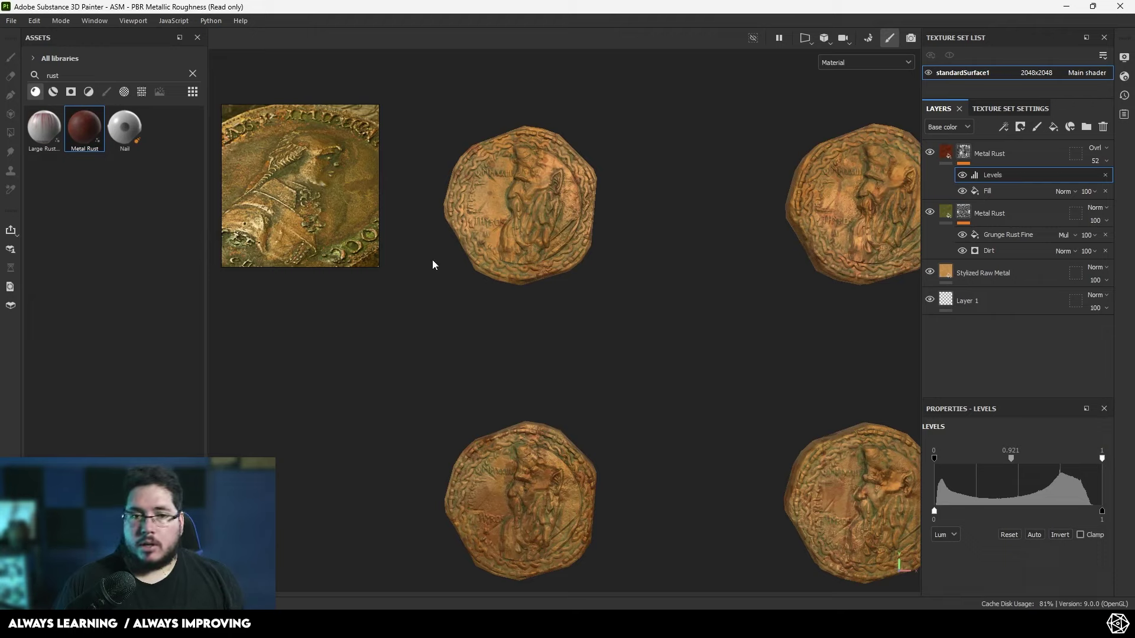
- Clear the asset search and add a Stylized Raw Metal material at the top of the layer stack
click(192, 74)
scroll(104, 423, down, 10)
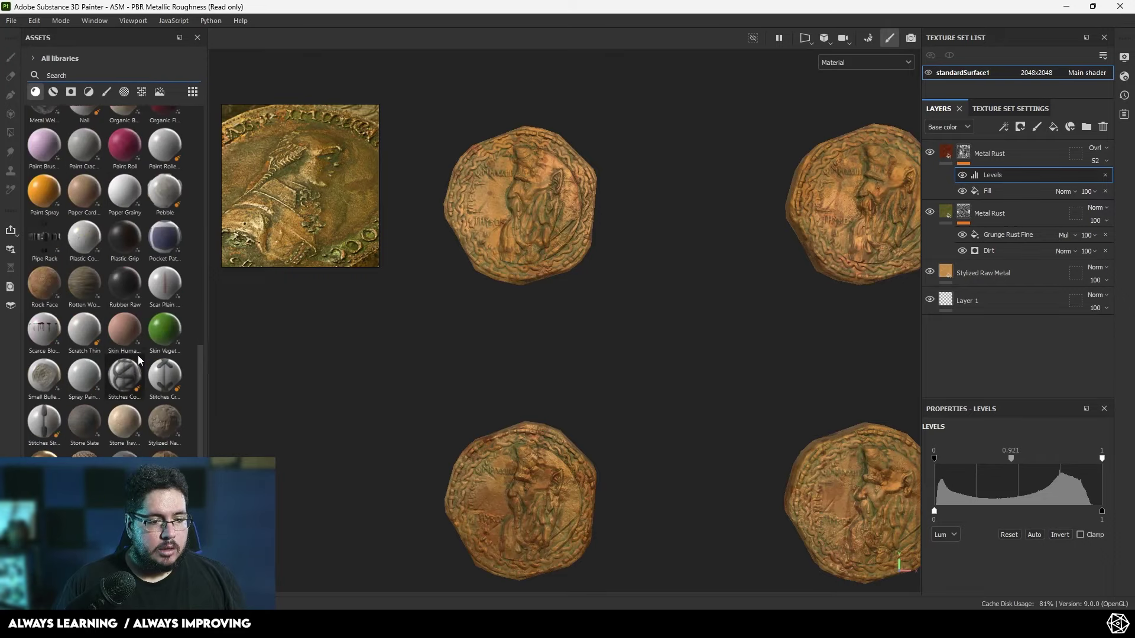
drag(101, 446, 1002, 143)
- Examine the new raw metal surface up close on one coin and from a distance
alt+right_drag(549, 226, 583, 230)
alt+middle_drag(556, 231, 575, 270)
alt+right_drag(575, 269, 615, 273)
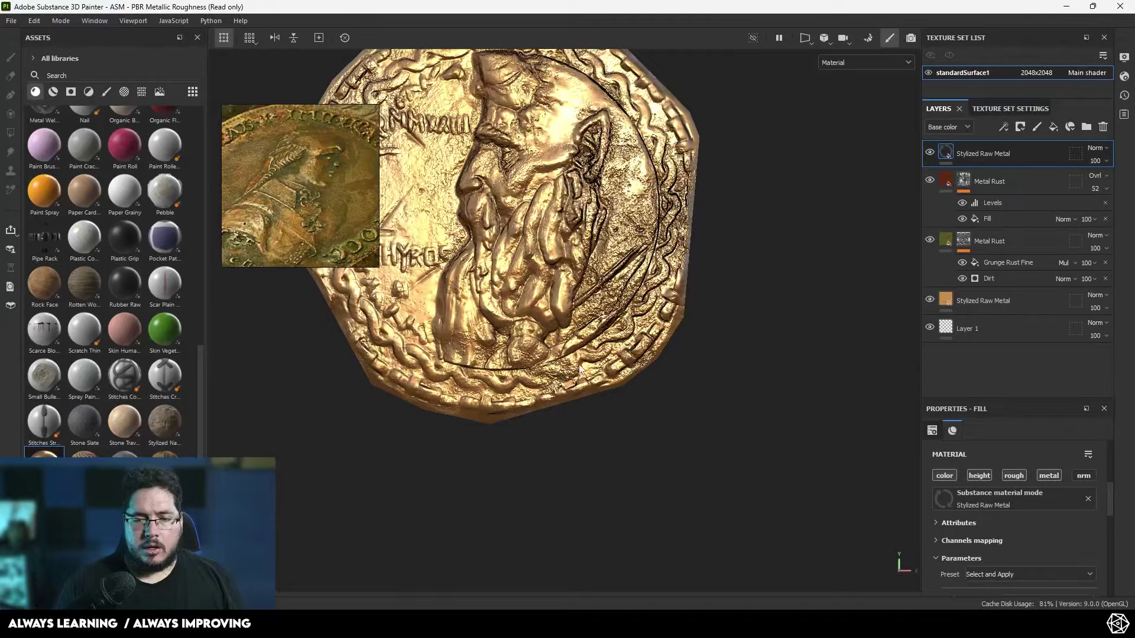
alt+drag(532, 254, 509, 248)
alt+middle_drag(461, 243, 535, 311)
alt+right_drag(535, 310, 493, 317)
alt+drag(519, 320, 500, 319)
alt+middle_drag(500, 319, 421, 291)
alt+right_drag(421, 291, 402, 268)
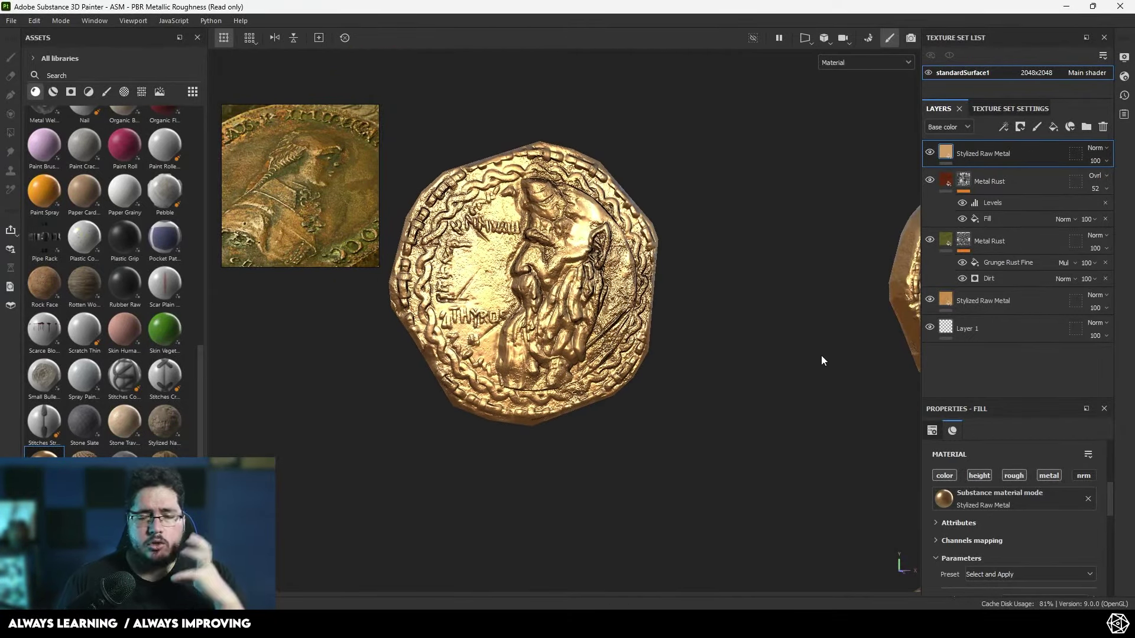
scroll(818, 353, down, 3)
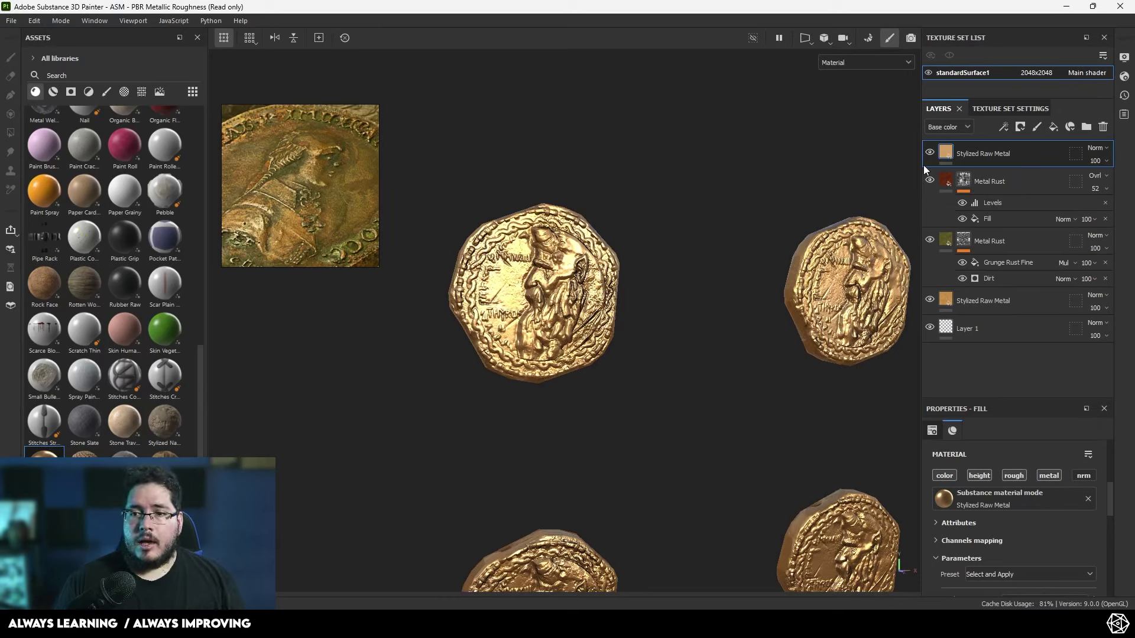
- Add a black mask to the top Stylized Raw Metal layer and apply a Metal Edge Wear generator to it
right_click(967, 156)
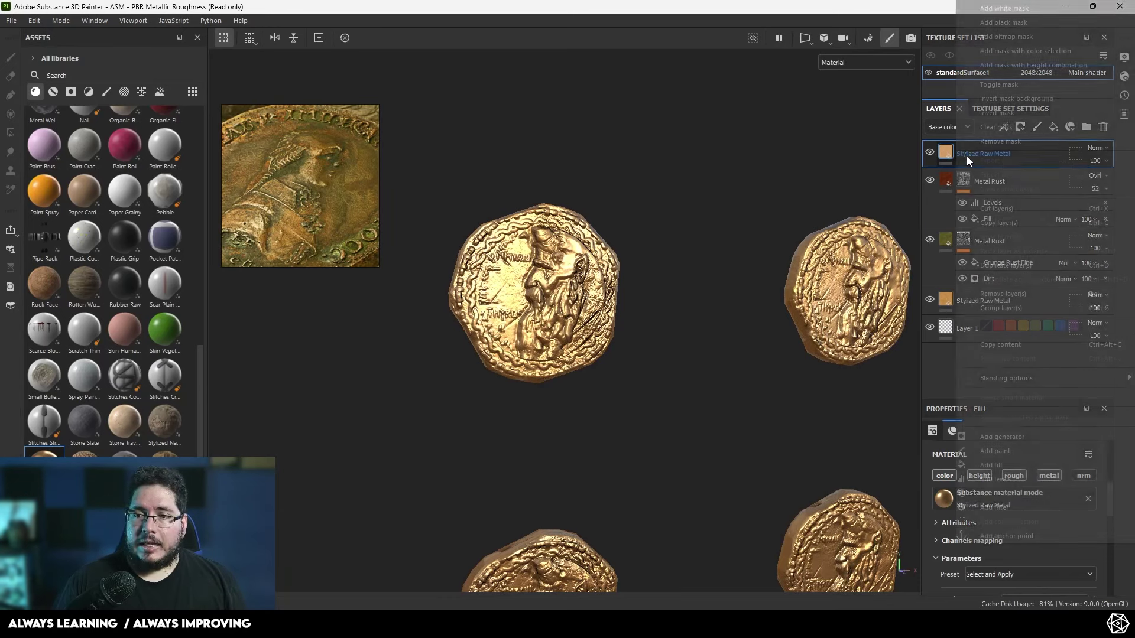
click(1015, 23)
right_click(966, 151)
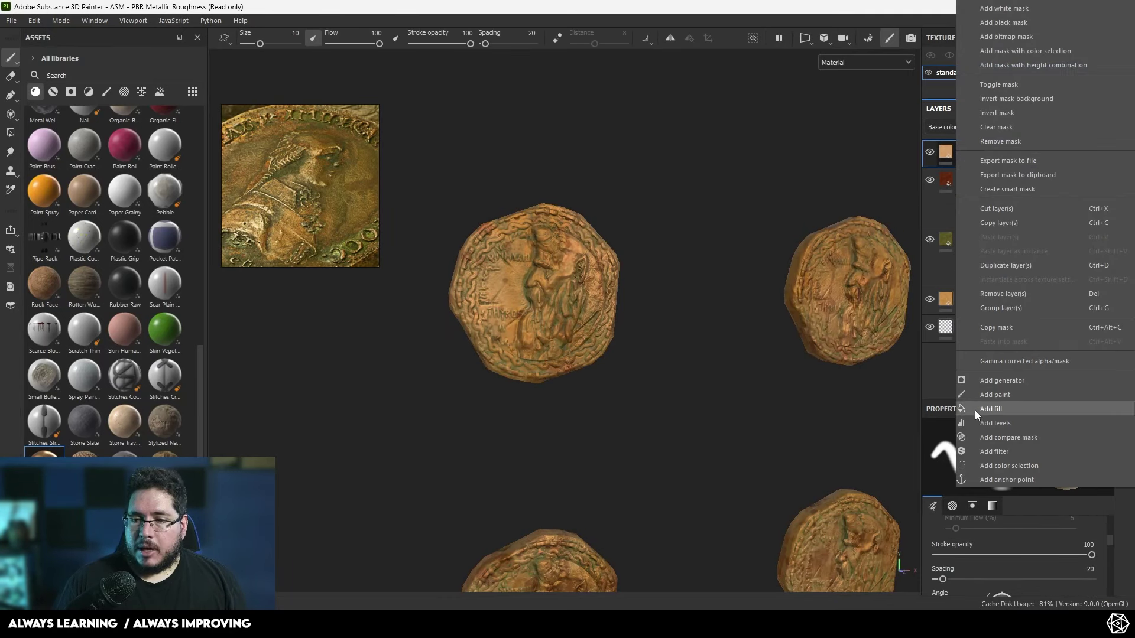
click(1009, 385)
click(1014, 466)
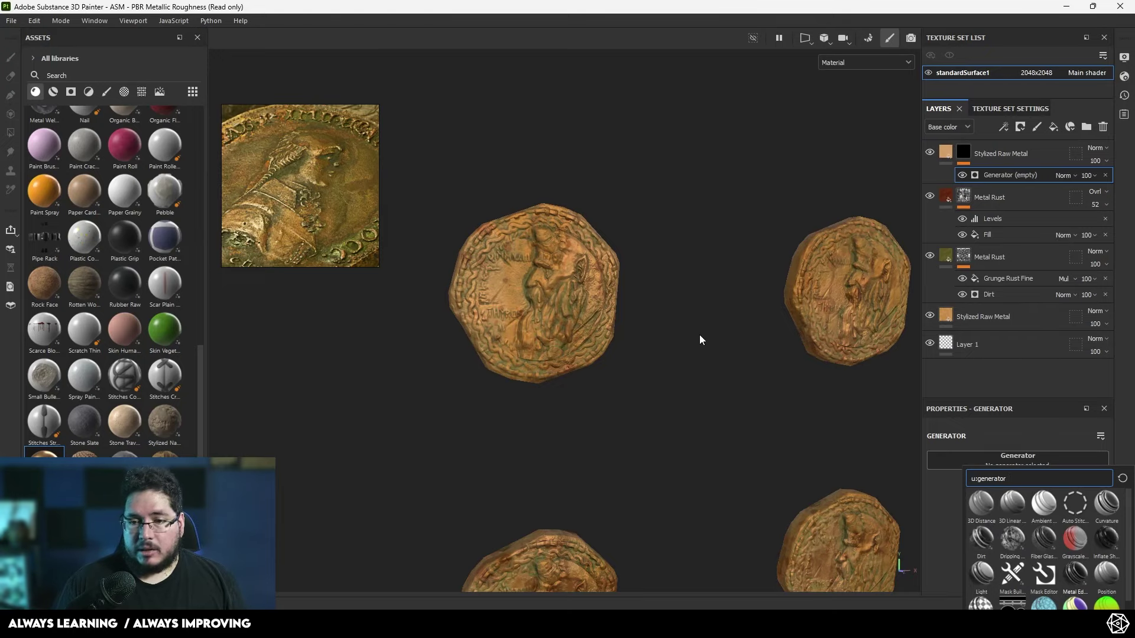
alt+right_drag(597, 454, 883, 518)
alt+drag(662, 349, 598, 303)
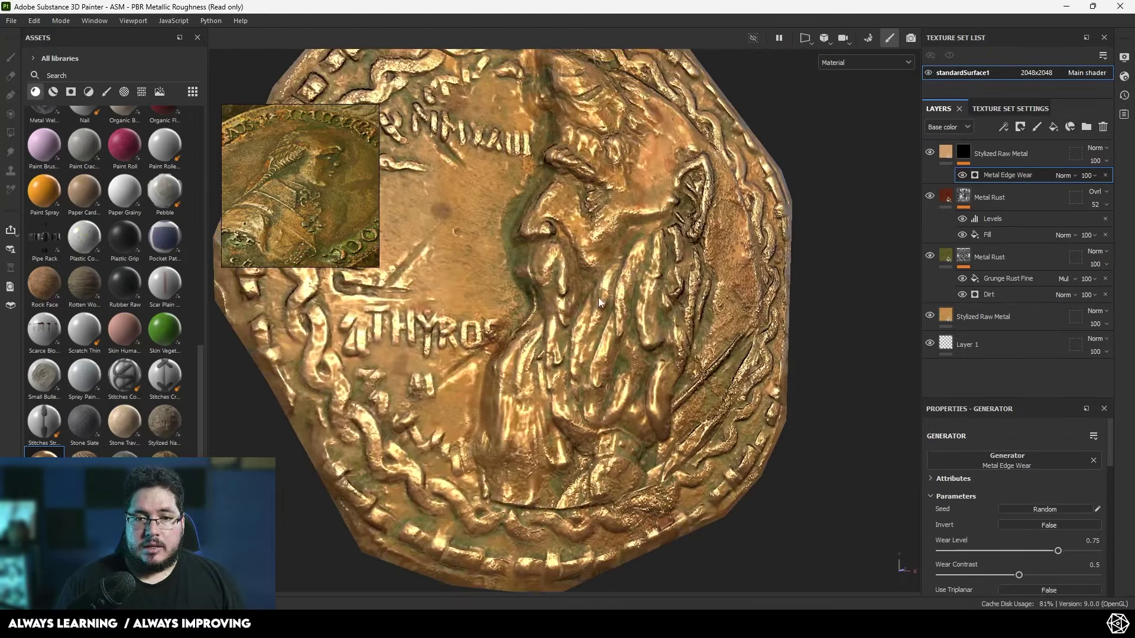
- Set the Metal Edge Wear generator's Wear Level to 0.83 and Wear Contrast to 0.28
scroll(599, 299, down, 4)
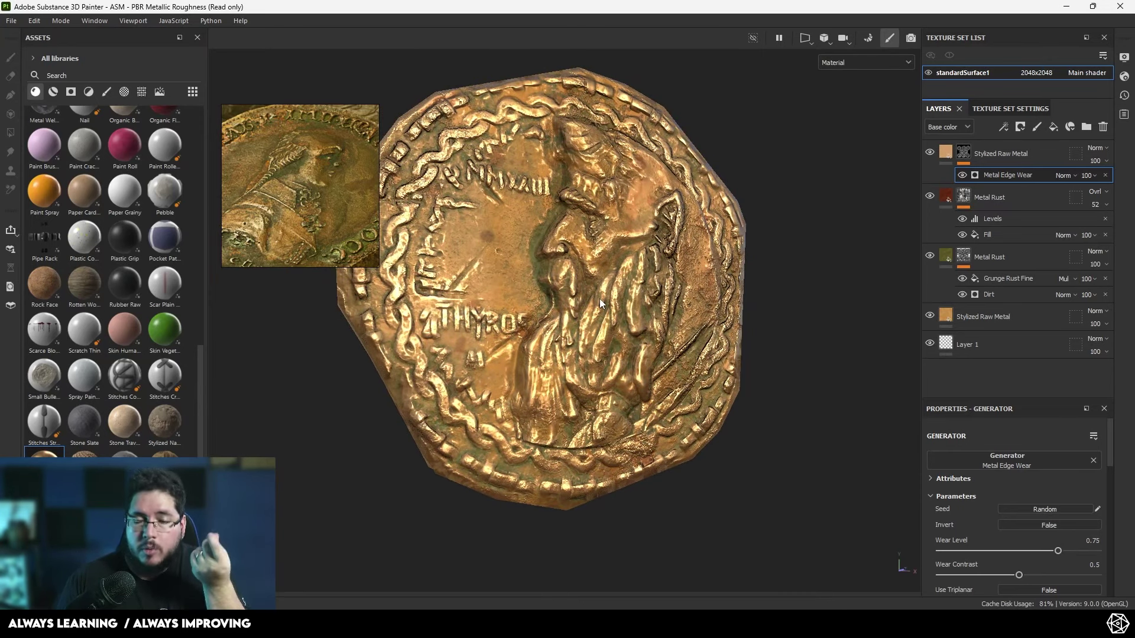
scroll(600, 299, down, 2)
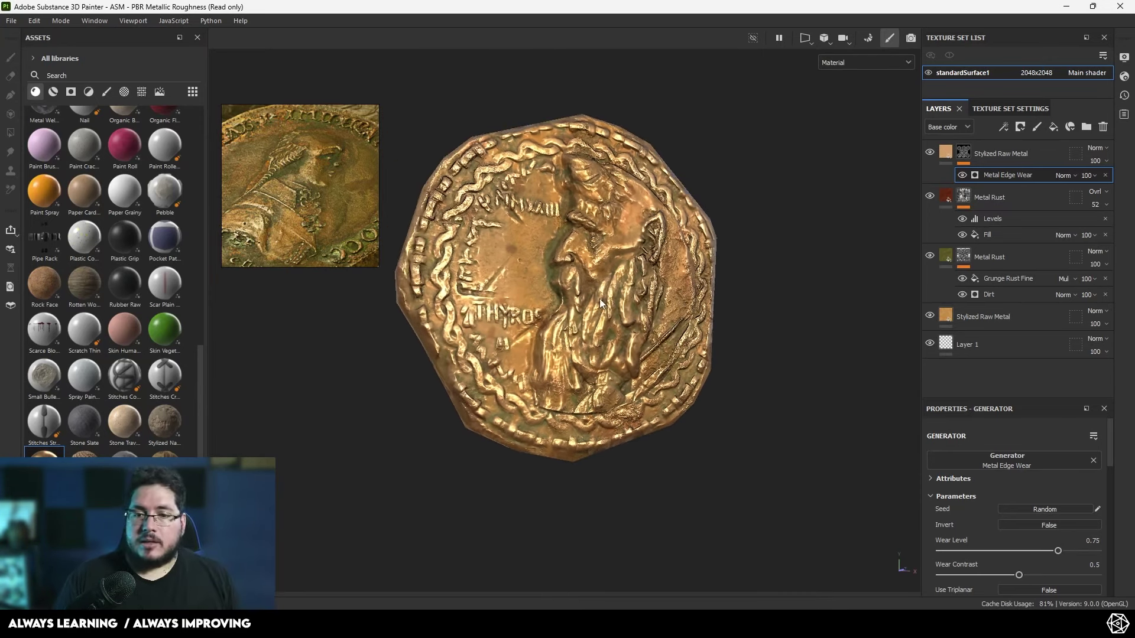
alt+drag(599, 299, 856, 479)
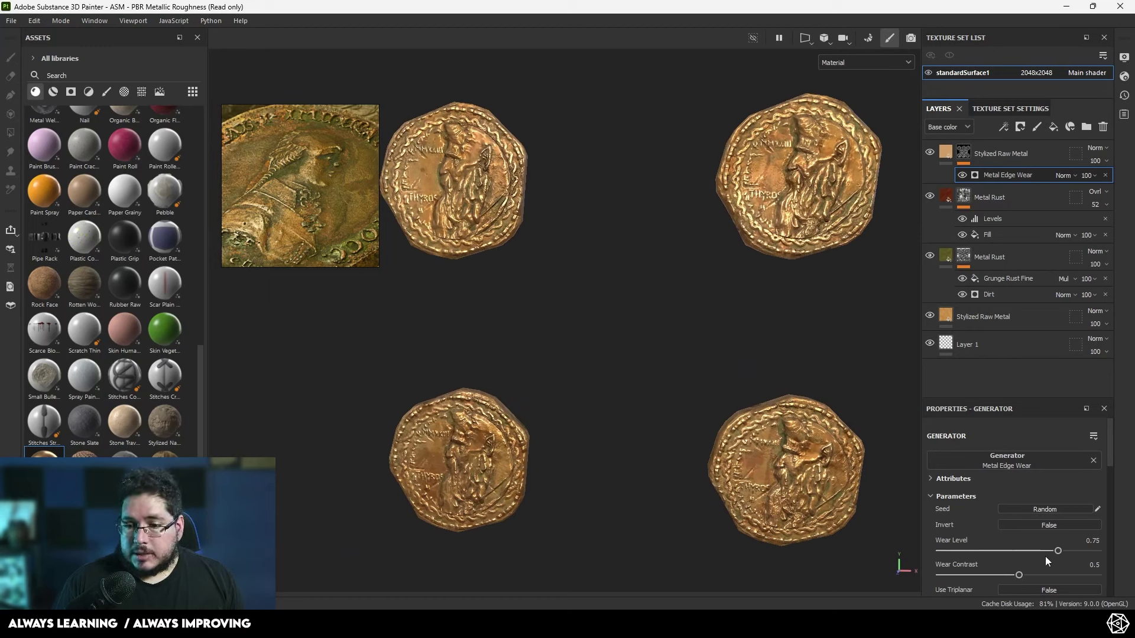
drag(1057, 550, 1070, 550)
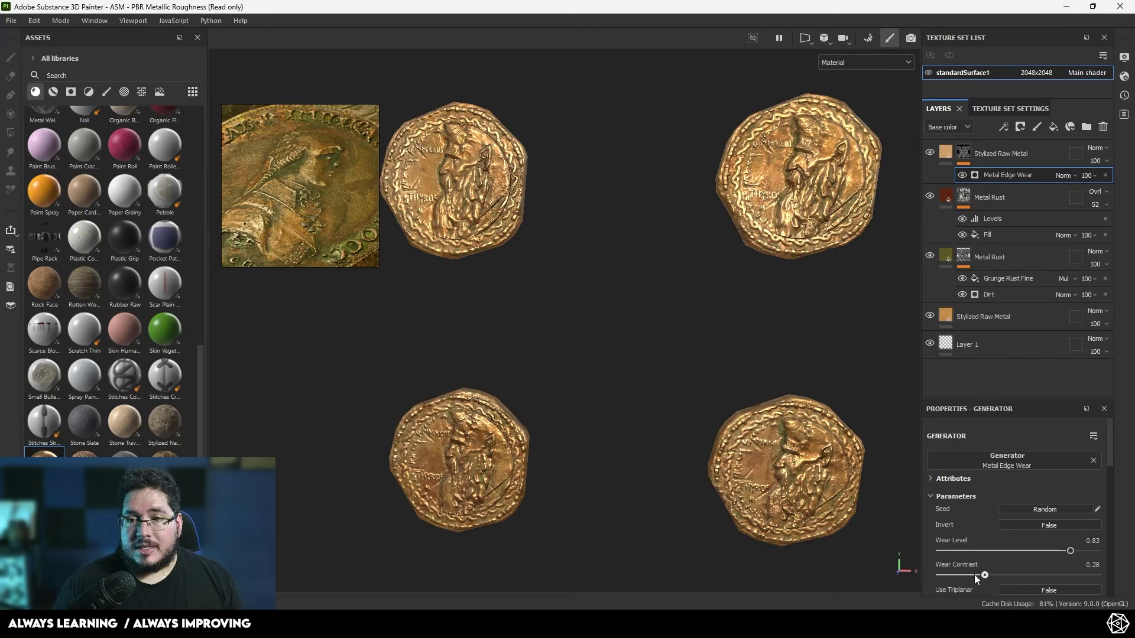
alt+right_drag(665, 379, 632, 266)
alt+middle_drag(633, 266, 807, 434)
alt+right_drag(807, 435, 700, 373)
alt+middle_drag(701, 374, 800, 430)
- Add a Blur filter above the Metal Edge Wear generator in the top layer's mask and check the softened edges
click(965, 151)
right_click(966, 150)
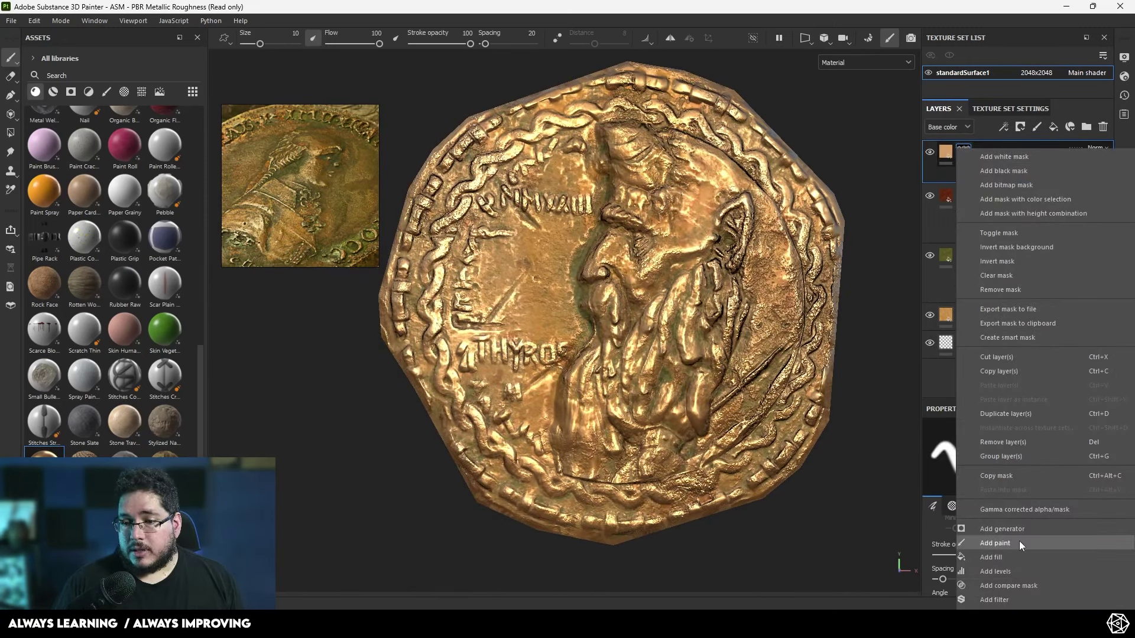
click(996, 600)
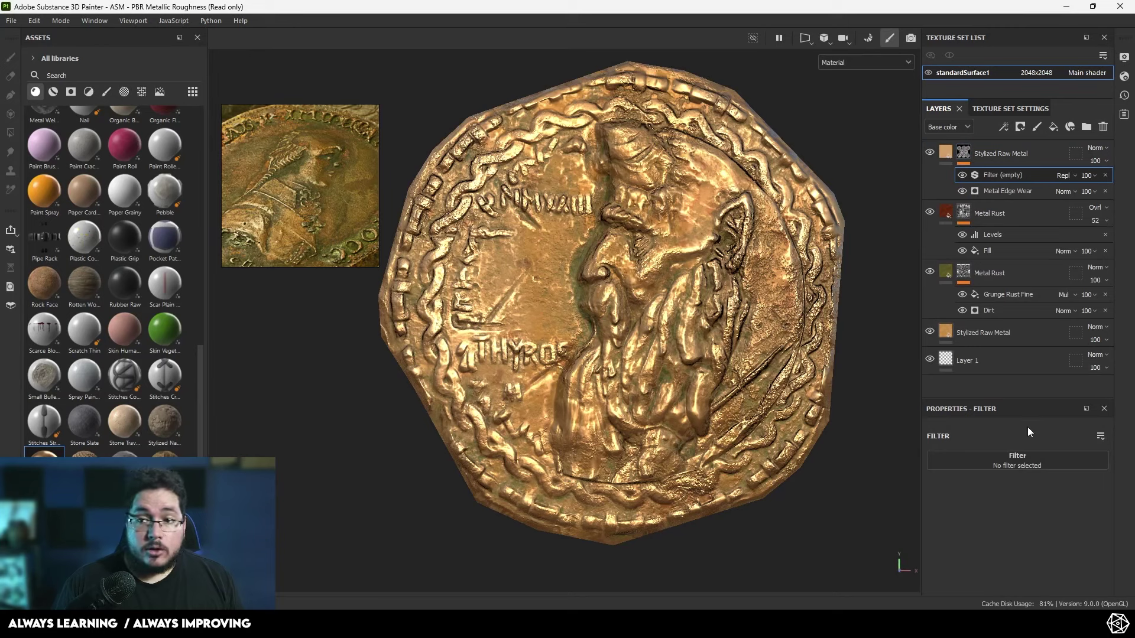
click(1033, 460)
click(1074, 495)
alt+middle_drag(791, 351, 775, 358)
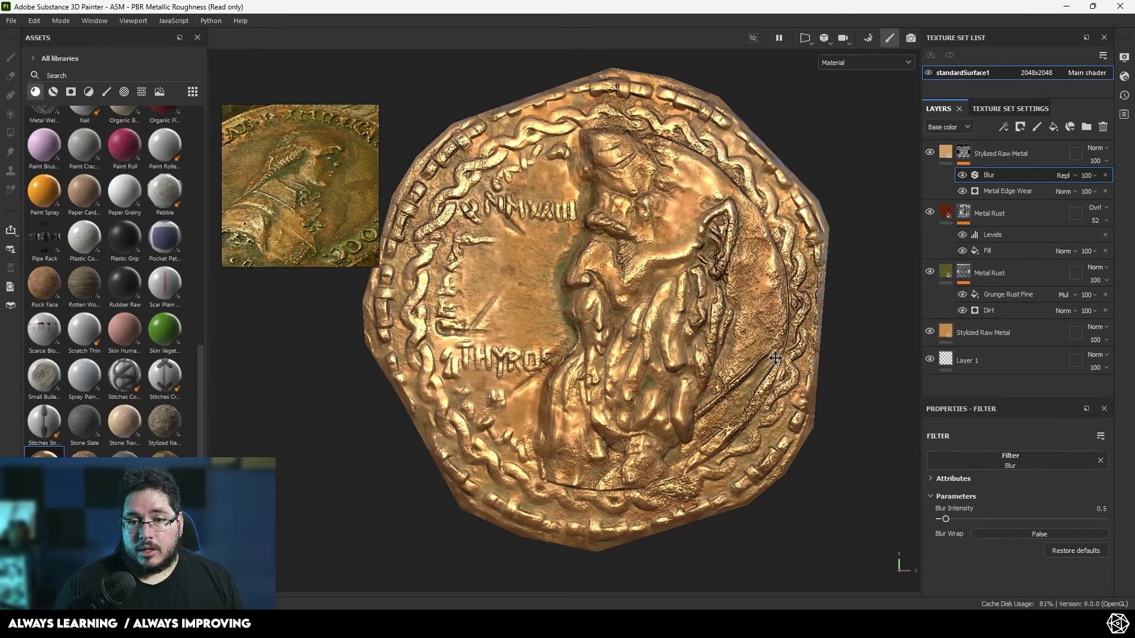
scroll(778, 358, down, 2)
scroll(784, 358, up, 2)
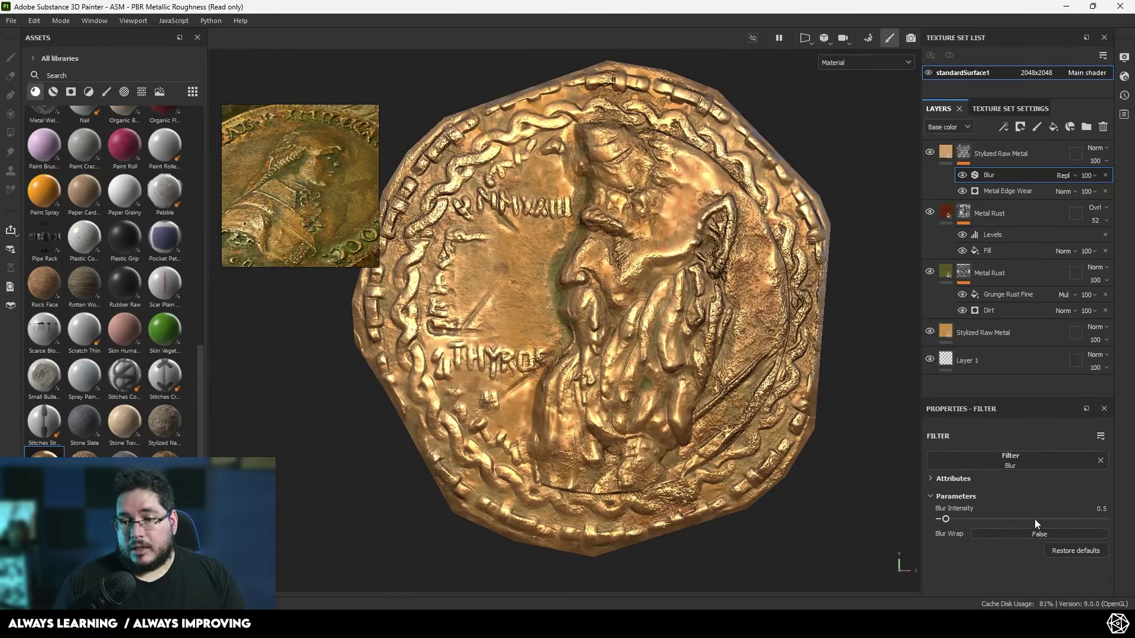
scroll(766, 362, down, 2)
alt+middle_drag(766, 361, 733, 285)
scroll(733, 285, down, 1)
scroll(710, 278, up, 1)
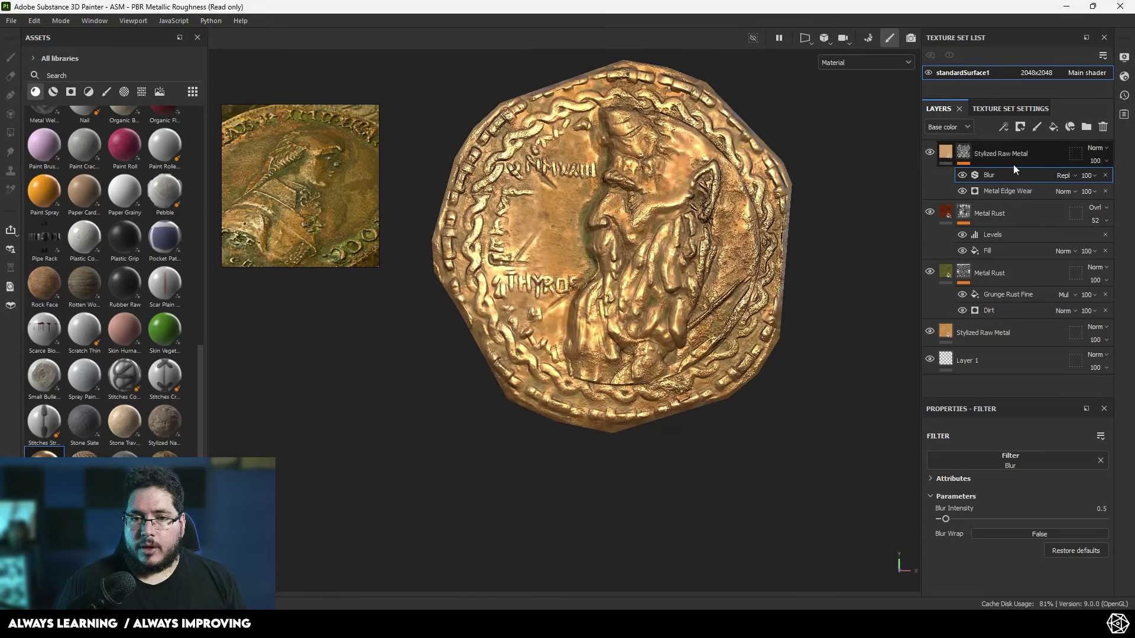
- Change the top Stylized Raw Metal layer's blend mode to Linear dodge (Add) and check the coins
click(1099, 149)
click(1076, 264)
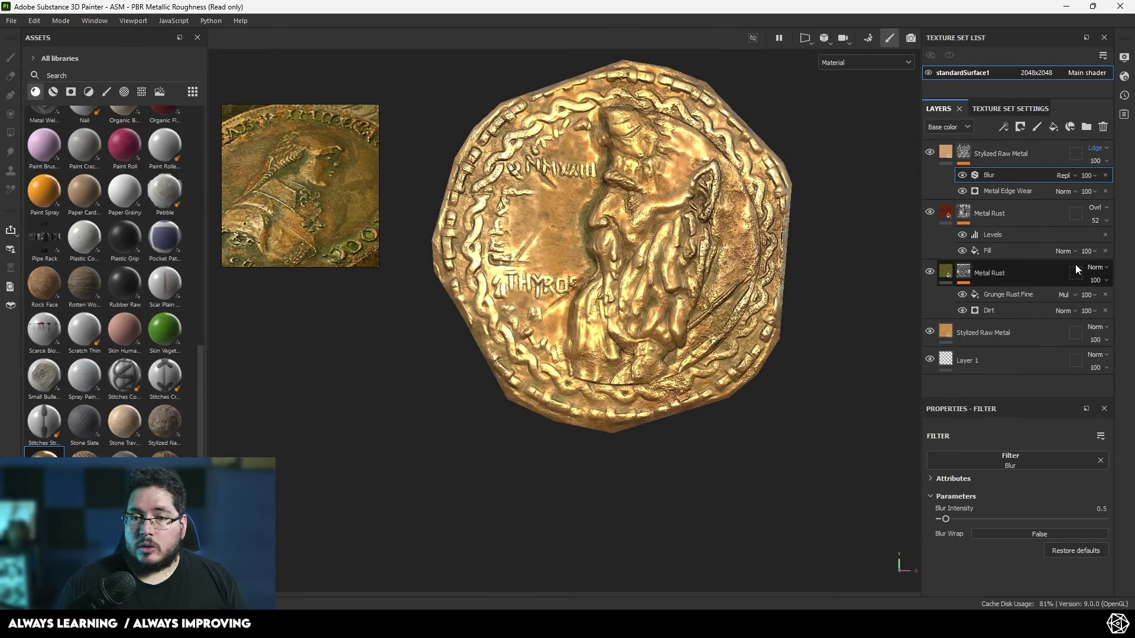
scroll(730, 295, down, 5)
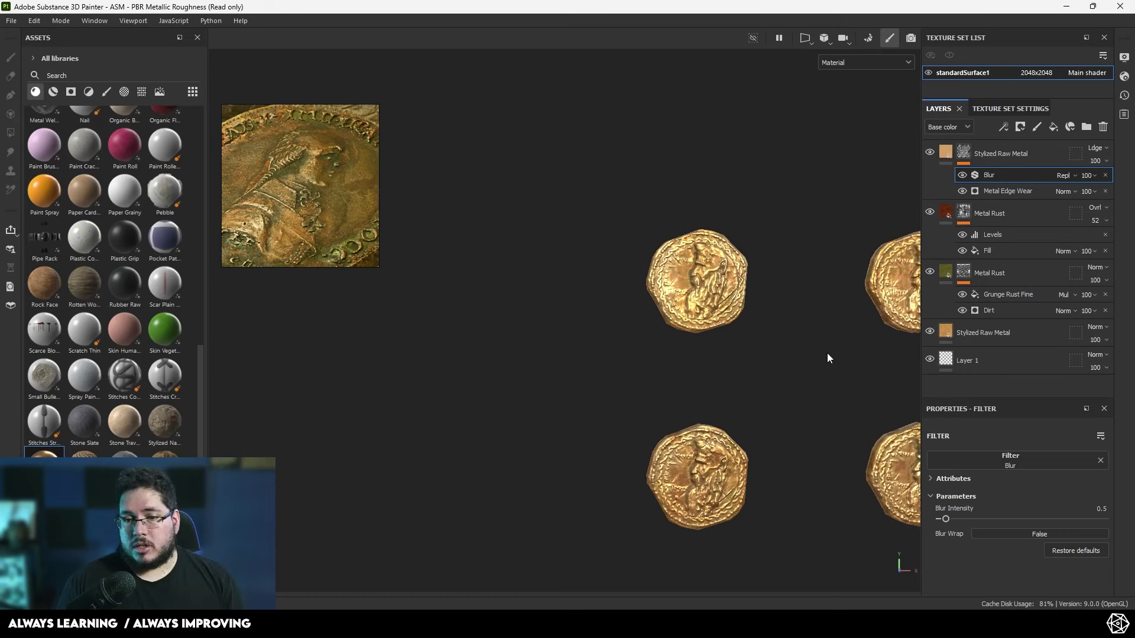
key(f)
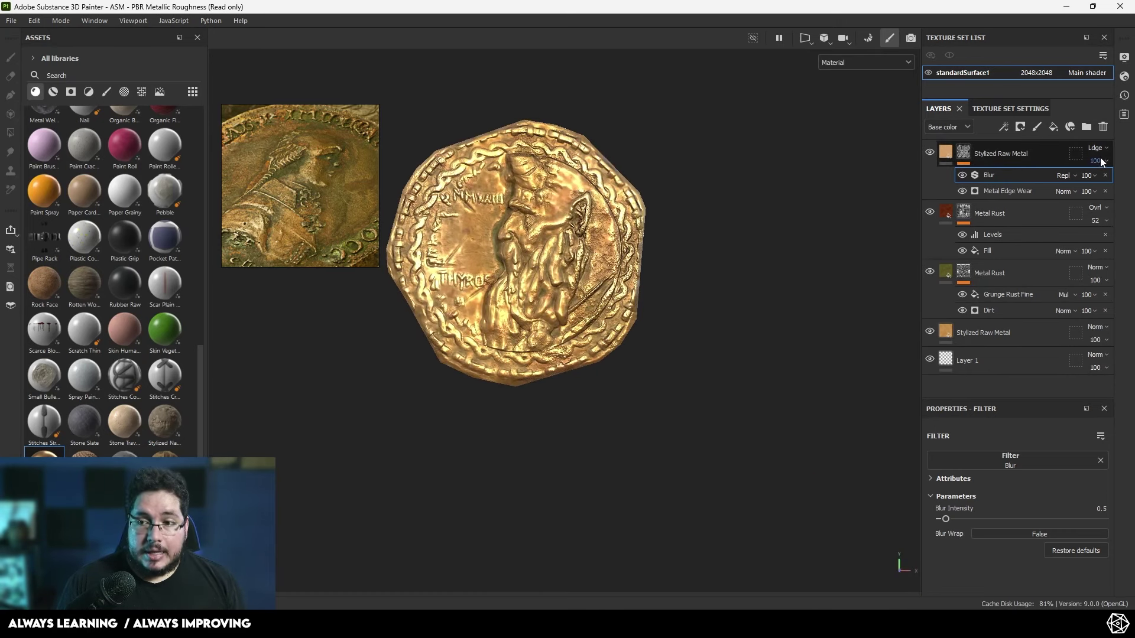
- Lower the top Stylized Raw Metal layer's opacity to 0 and inspect a coin up close
drag(1121, 183, 1073, 184)
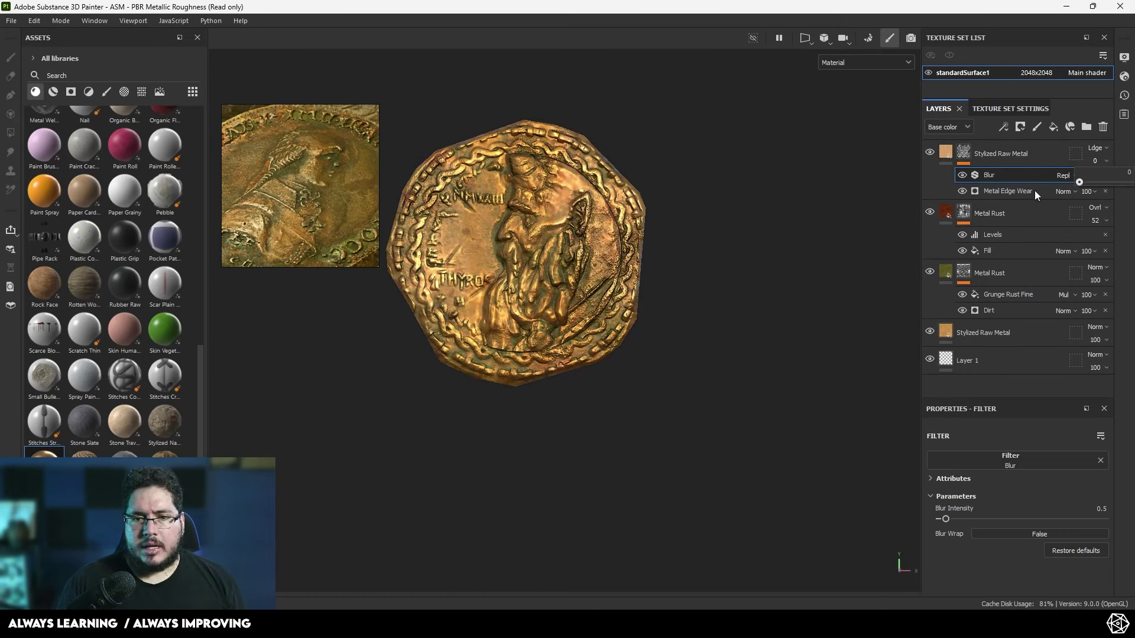
scroll(717, 219, up, 3)
alt+middle_drag(661, 288, 770, 358)
scroll(768, 355, up, 3)
alt+drag(587, 269, 621, 259)
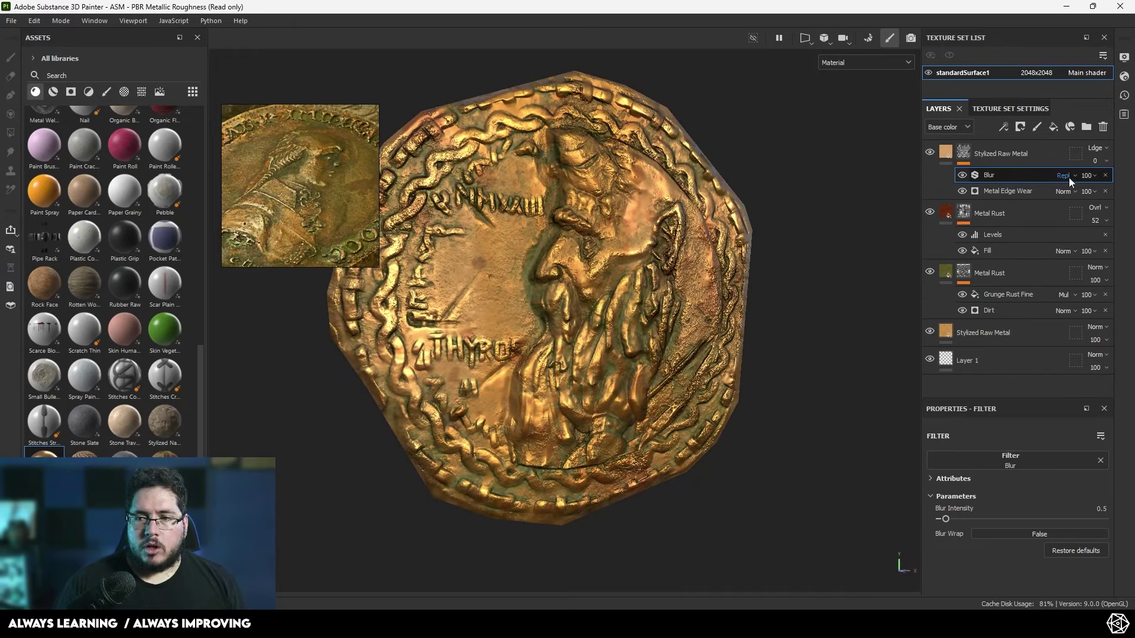
- Set the top Stylized Raw Metal layer's opacity to 52 and check it on several coins
click(1096, 162)
mouse_move(1082, 183)
mouse_down()
mouse_move(1114, 183)
mouse_move(1100, 176)
mouse_up()
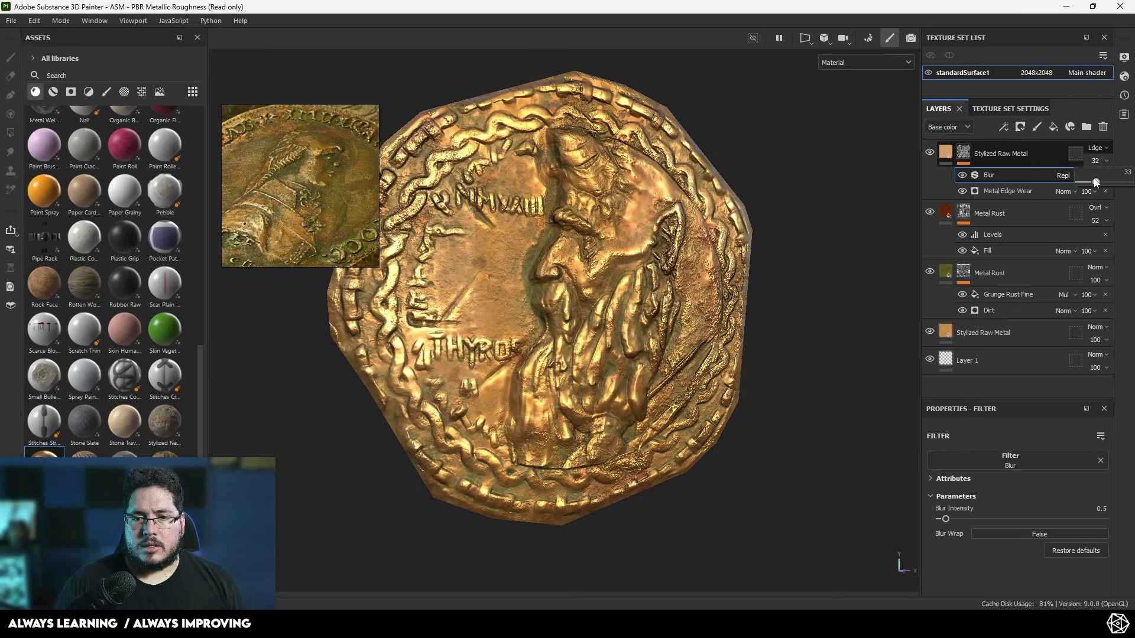
scroll(686, 322, down, 3)
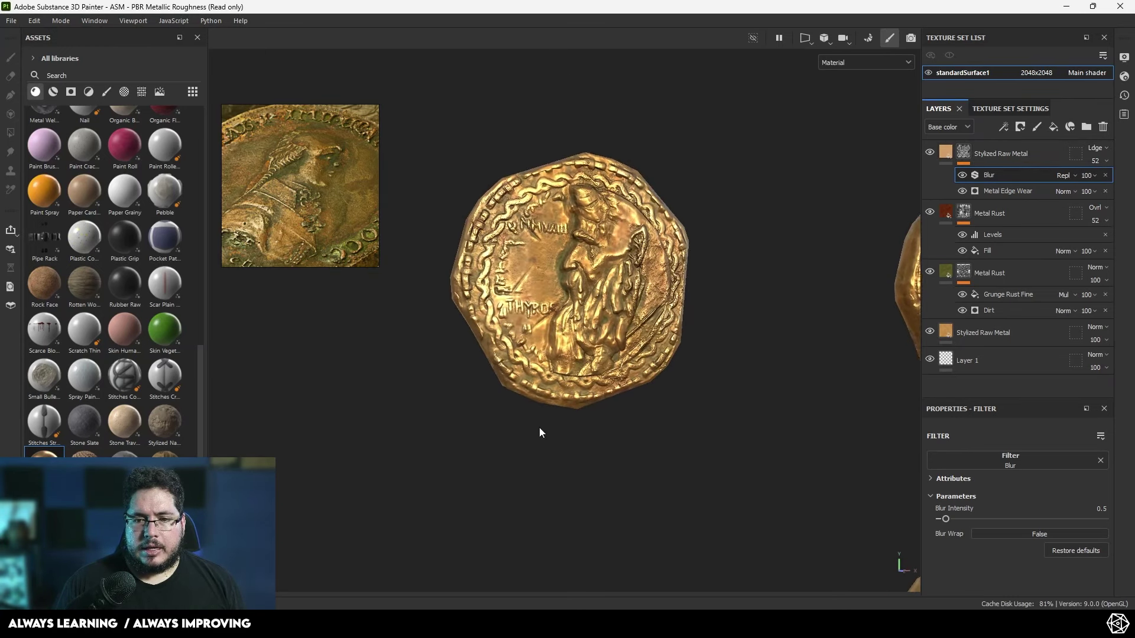
scroll(690, 325, down, 5)
alt+drag(670, 316, 631, 287)
alt+right_drag(630, 286, 777, 355)
alt+middle_drag(777, 354, 768, 381)
alt+drag(767, 381, 700, 348)
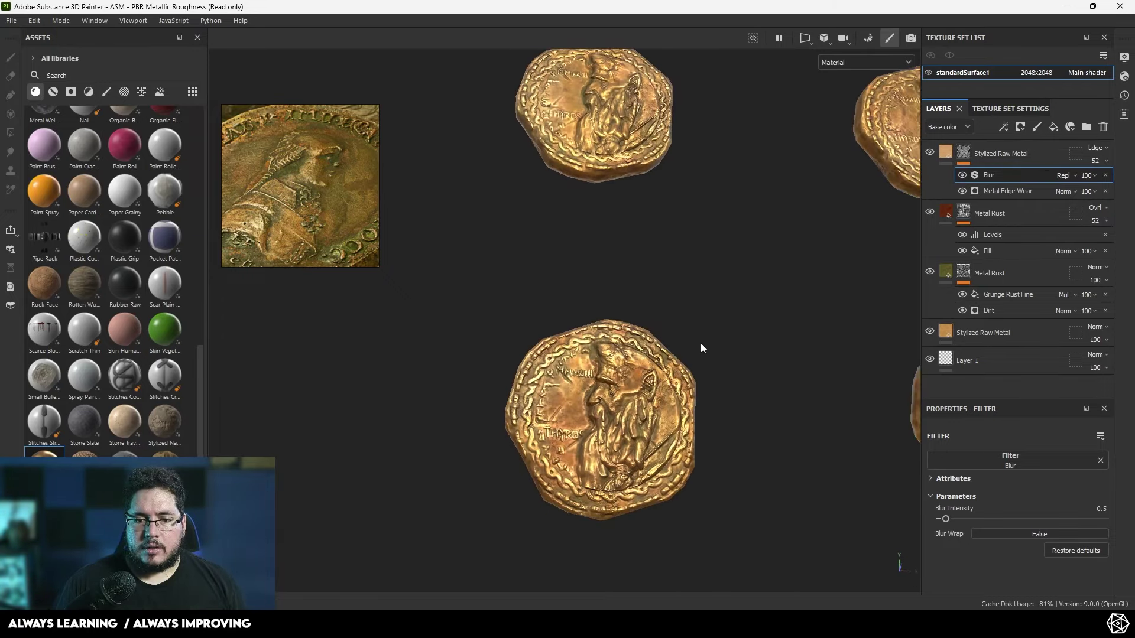
- Set the top Stylized Raw Metal layer's Metal Color to the duller brown 8E6C47
click(952, 155)
click(981, 492)
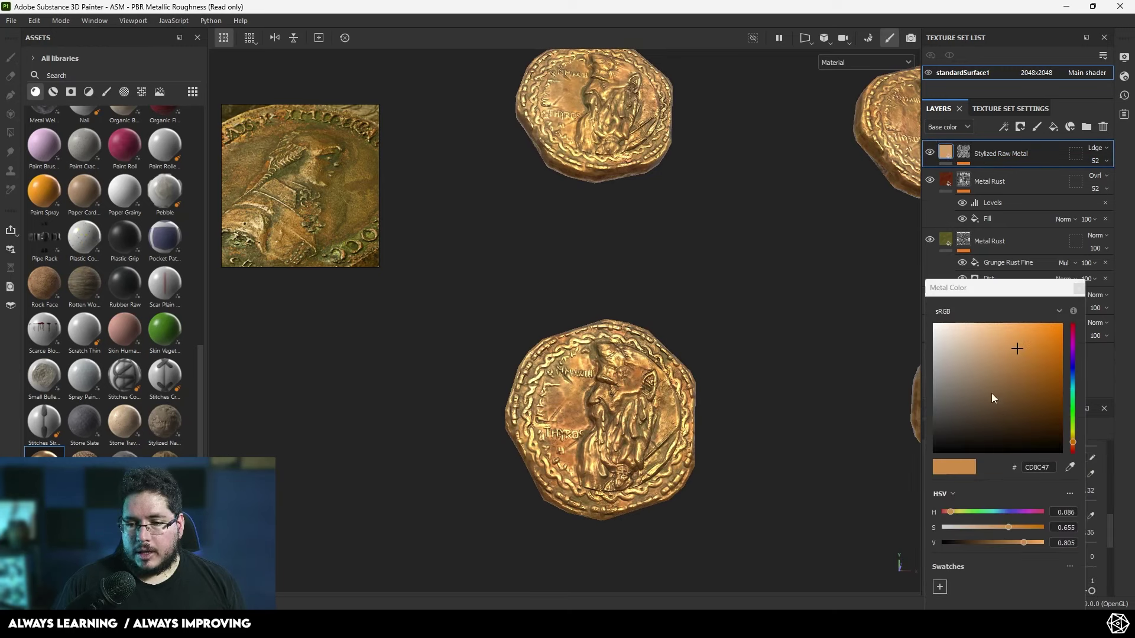
drag(1016, 350, 998, 381)
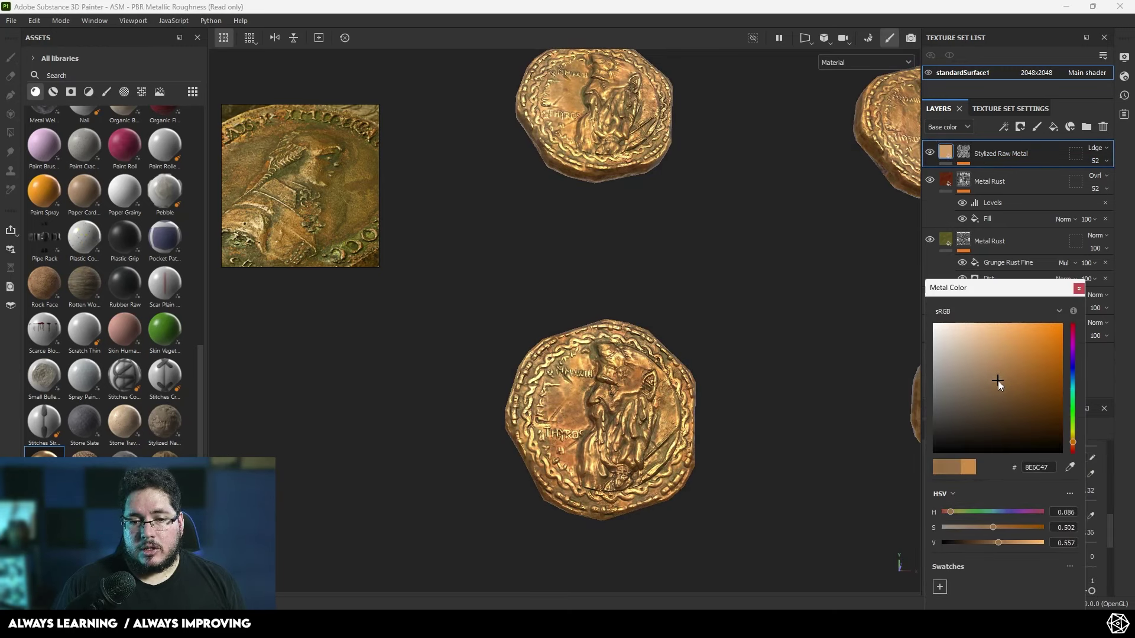
click(1079, 289)
- Examine the effect of the new metal color across all four coins from different angles and distances
scroll(613, 398, down, 2)
alt+drag(612, 398, 690, 381)
alt+middle_drag(690, 382, 636, 408)
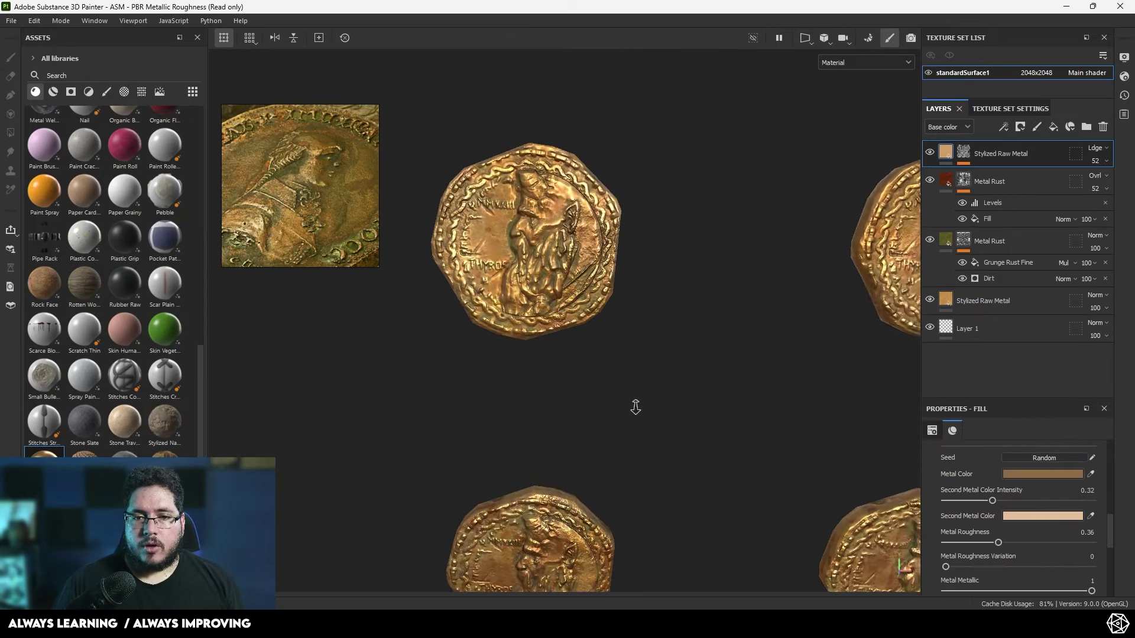
alt+right_drag(636, 408, 544, 340)
alt+middle_drag(810, 411, 694, 360)
alt+right_drag(694, 359, 668, 334)
alt+middle_drag(668, 335, 731, 329)
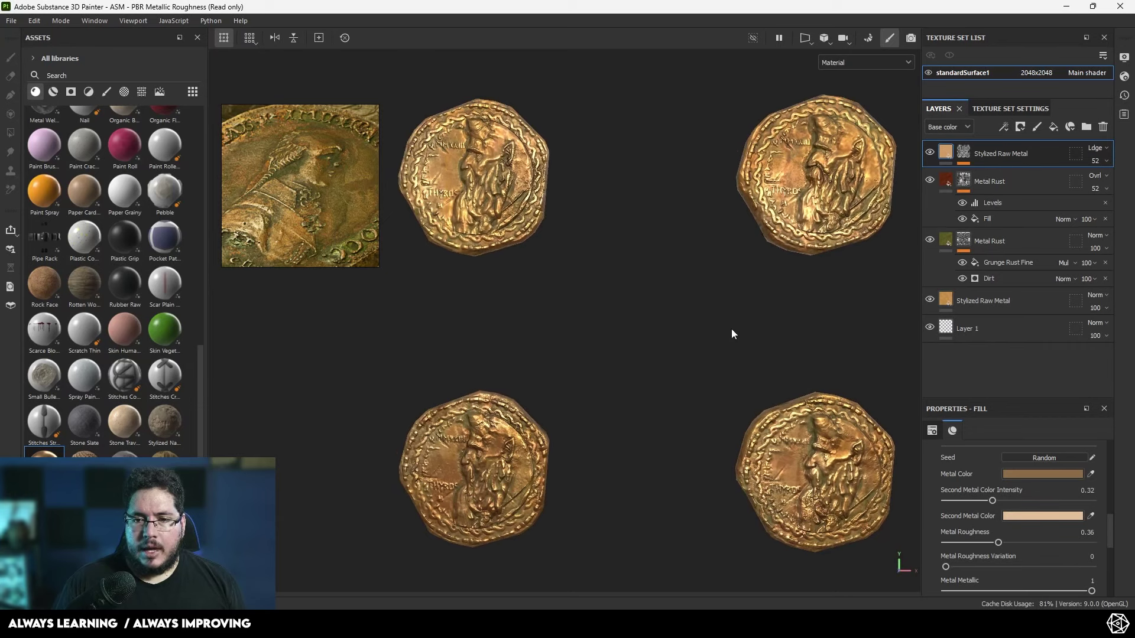
alt+right_drag(732, 329, 655, 354)
alt+middle_drag(655, 354, 690, 353)
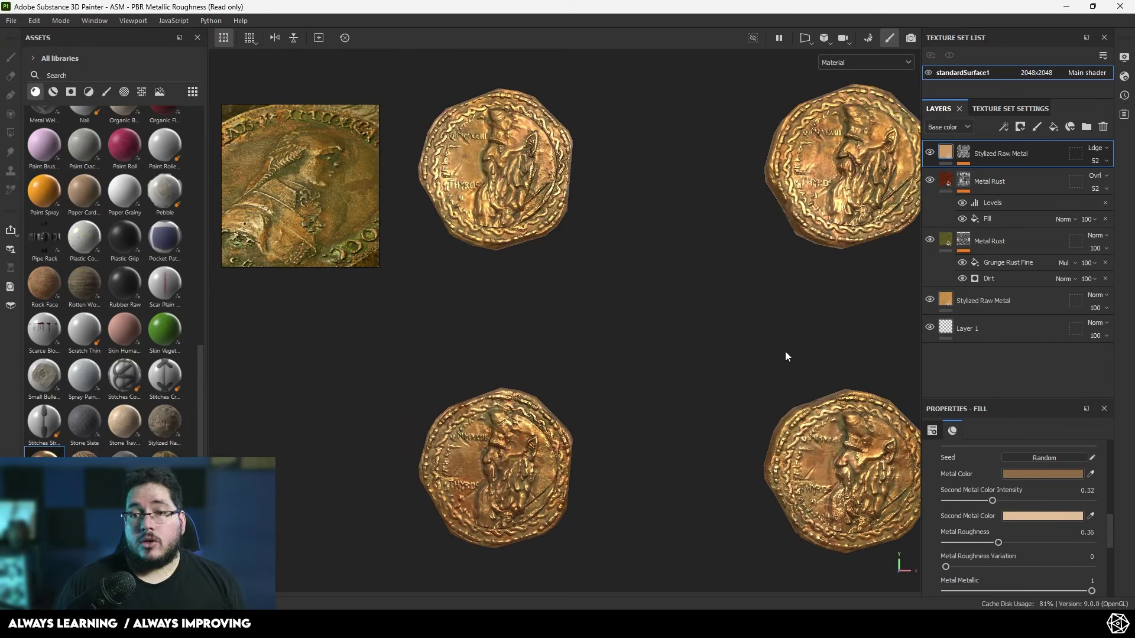
- Add a fill to the top Stylized Raw Metal layer's mask and assign the Clouds 3 texture to it
click(962, 155)
right_click(961, 156)
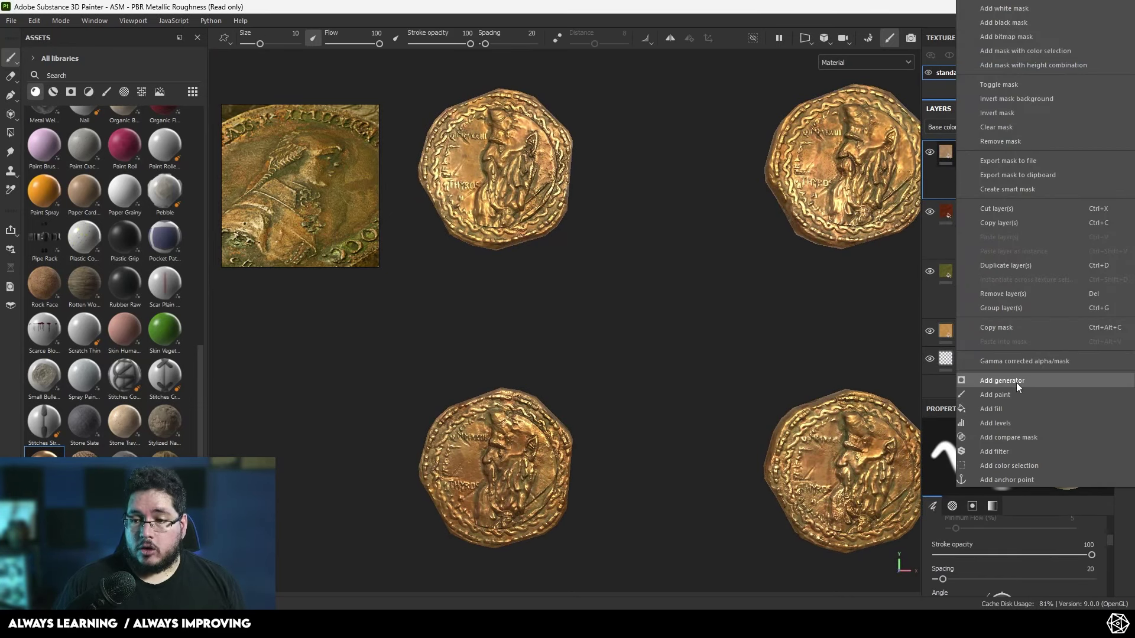
click(1009, 410)
click(1028, 480)
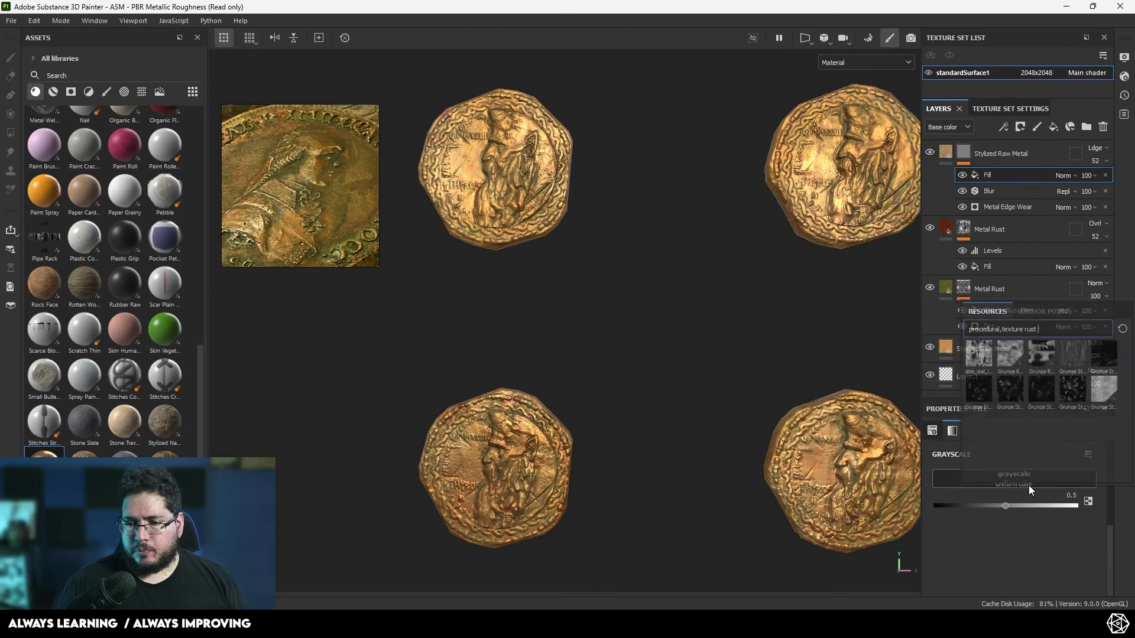
mouse_move(1033, 366)
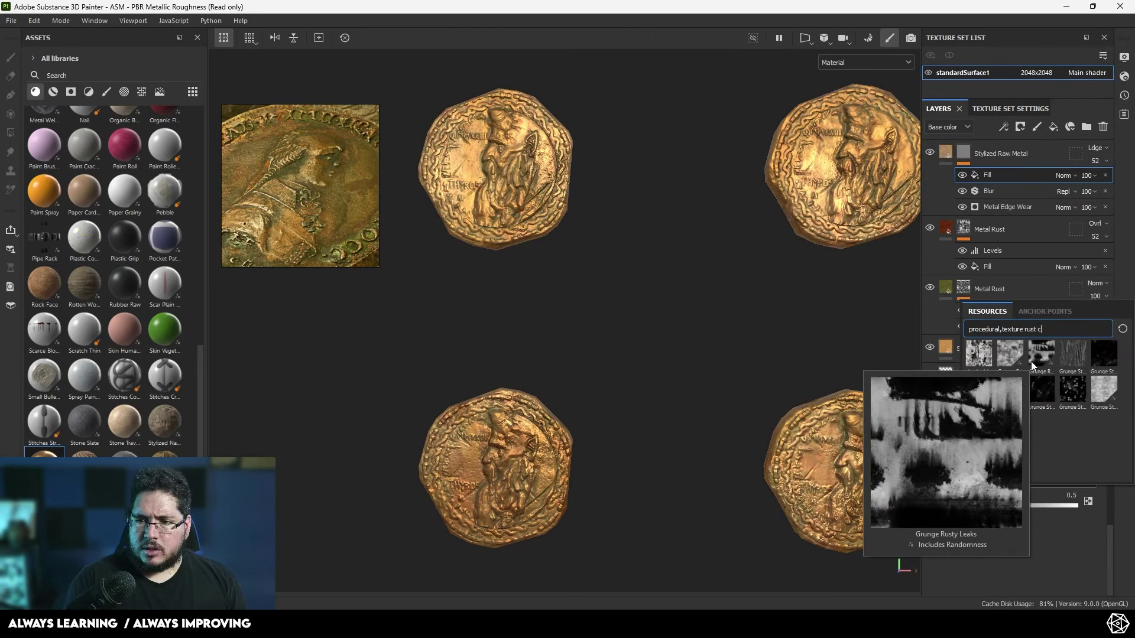
key(BackSpace)
key(BackSpace)
key(BackSpace)
key(BackSpace)
key(BackSpace)
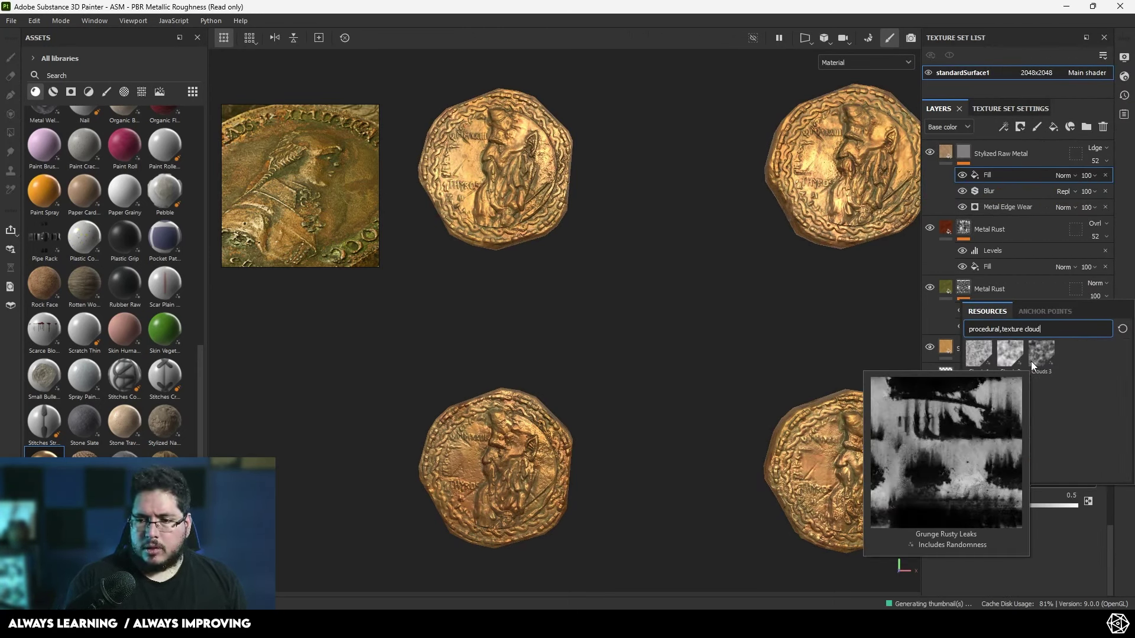
click(1037, 357)
- Set the Clouds 3 fill's Contrast to 0.87, Balance to 0.61 and Tiling to 5
scroll(1011, 574, down, 2)
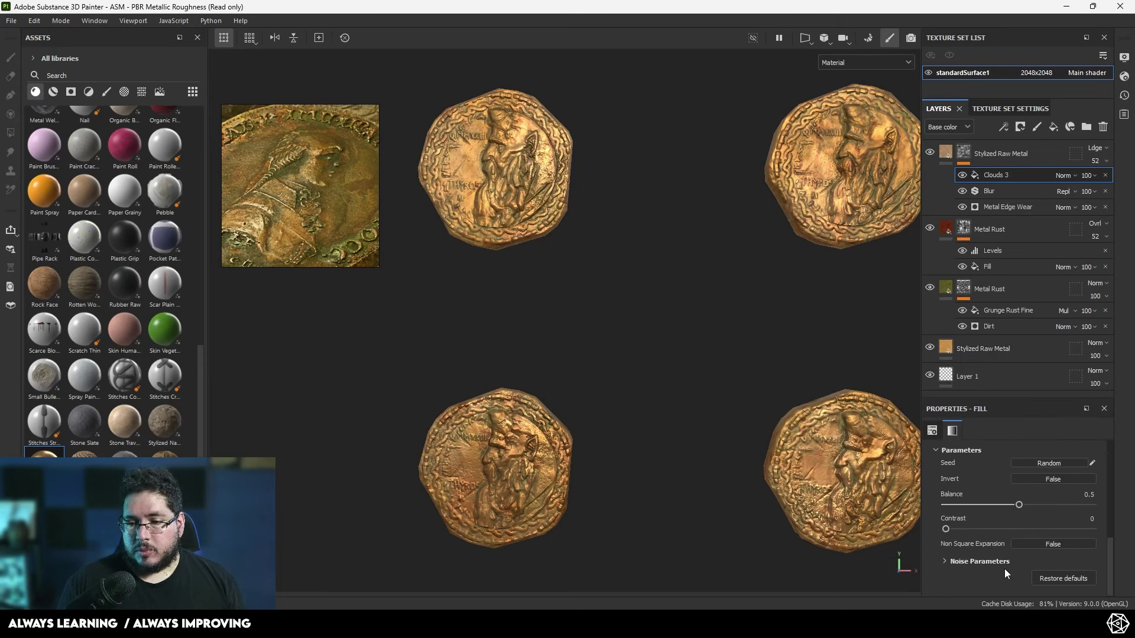
drag(947, 529, 1073, 528)
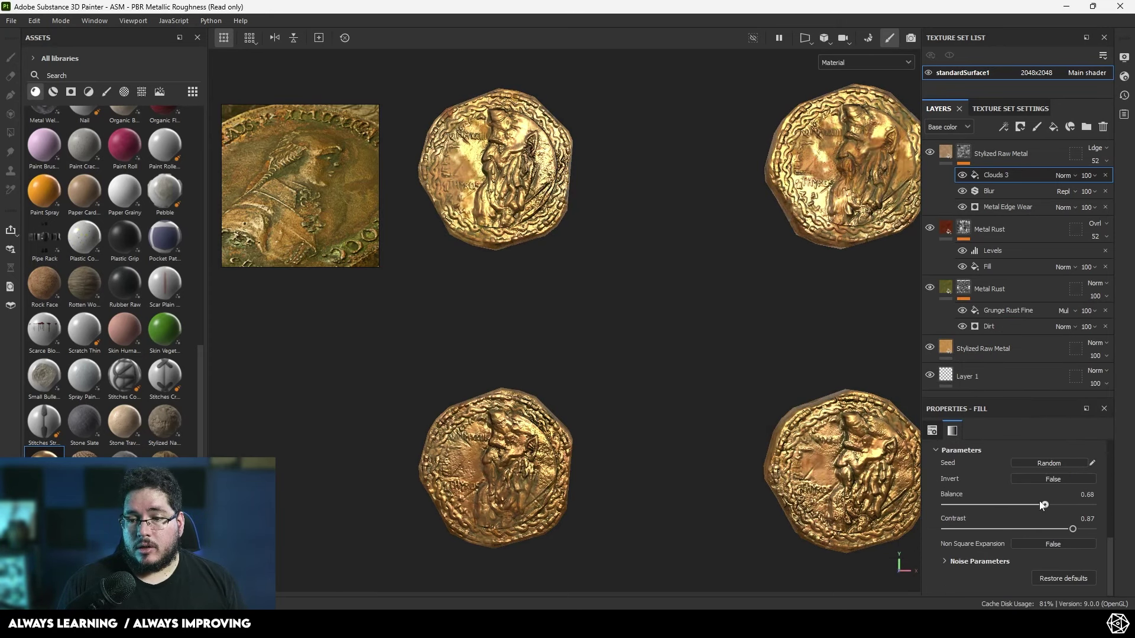
scroll(994, 488, up, 3)
drag(996, 457, 1002, 458)
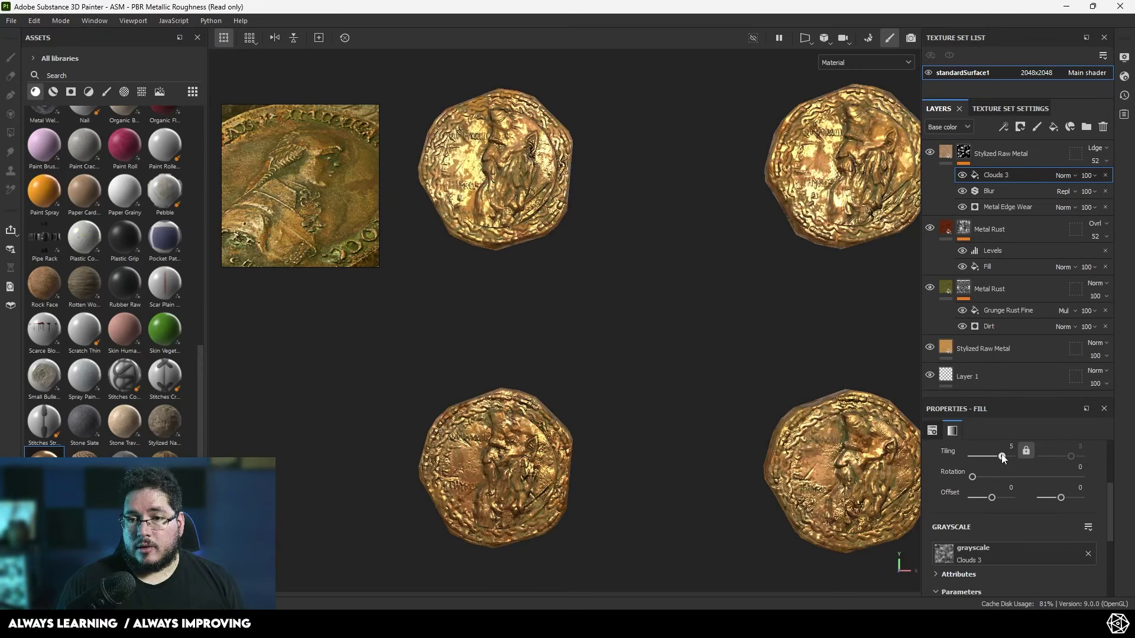
- Set the Clouds 3 fill's blend mode to Multiply and compare the coins with the fill hidden and shown
click(1062, 176)
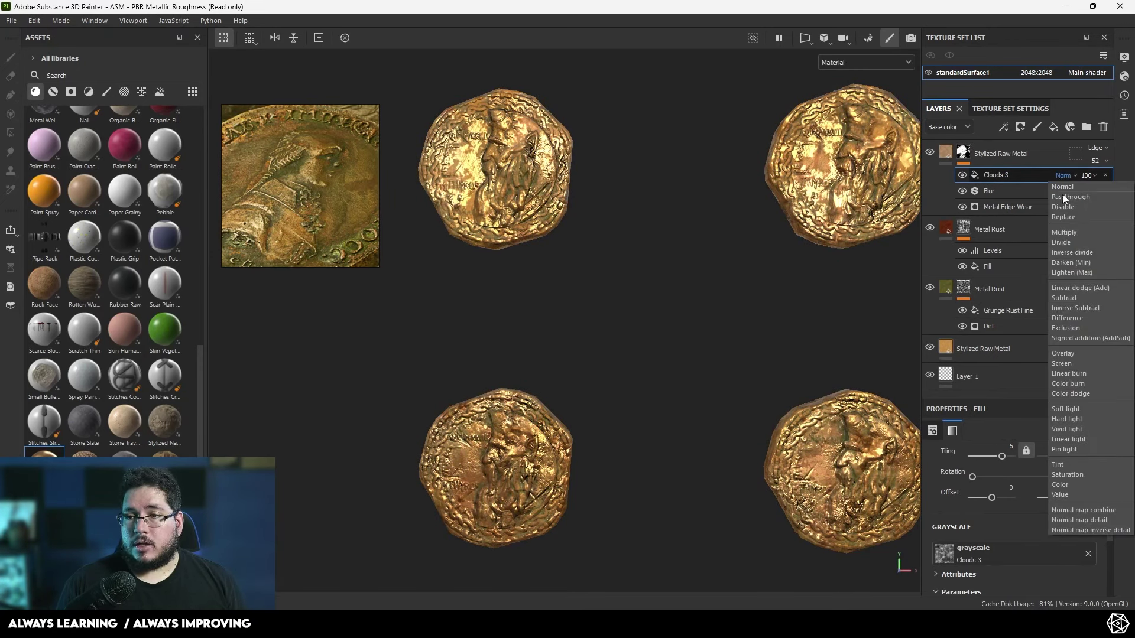
click(1069, 232)
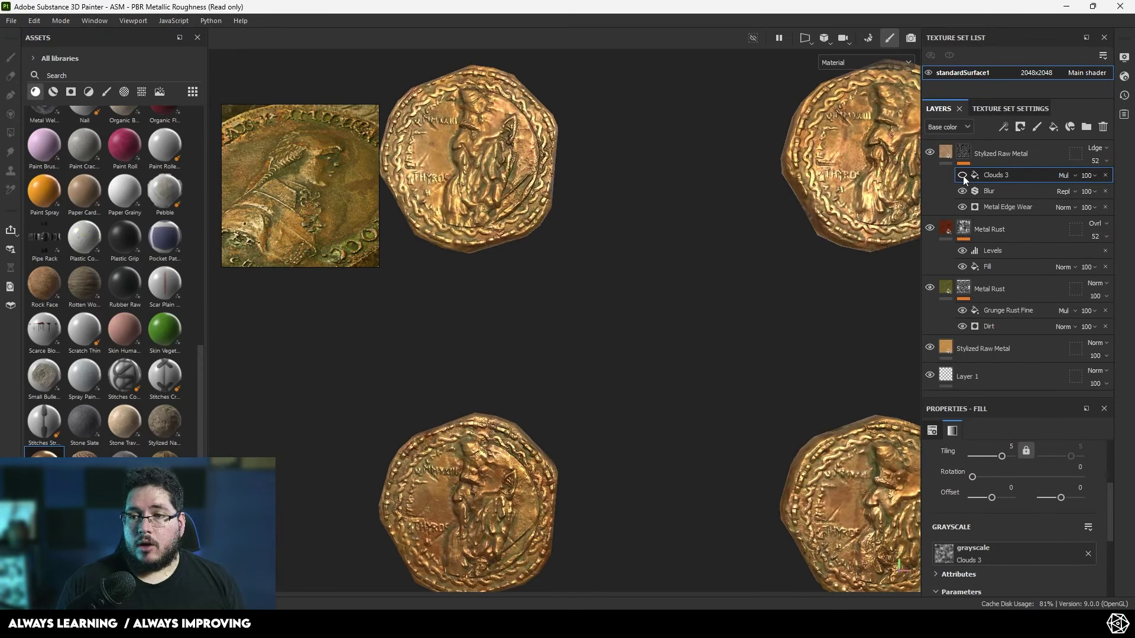
click(963, 175)
click(963, 176)
click(963, 176)
alt+middle_drag(676, 312, 680, 360)
alt+right_drag(679, 360, 600, 305)
alt+middle_drag(599, 304, 594, 254)
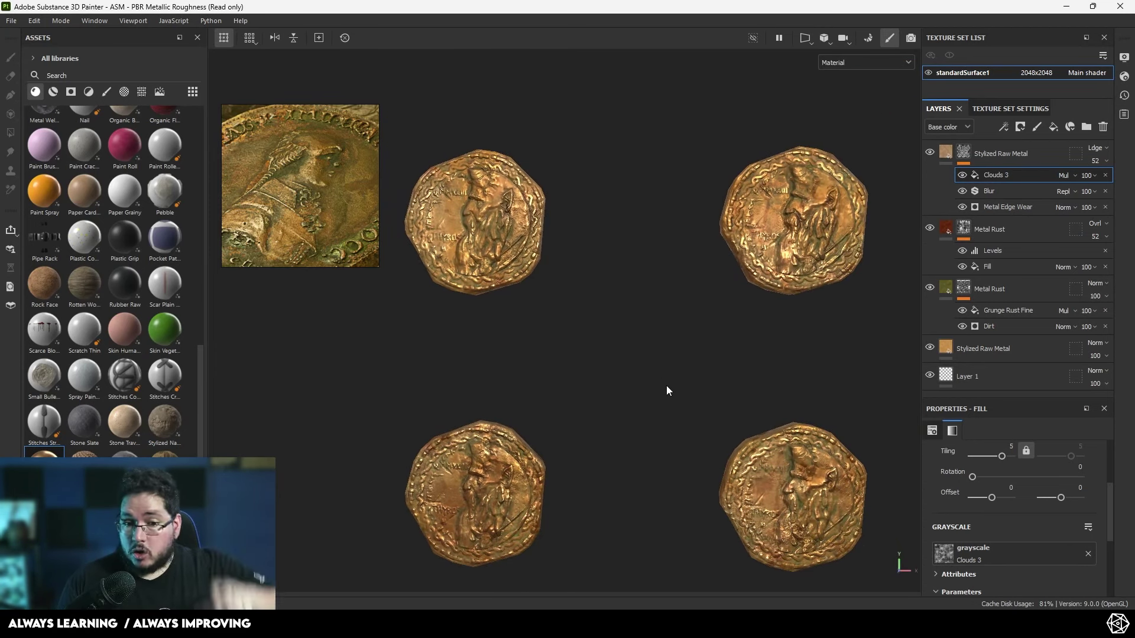
- Set the Clouds 3 fill's Balance to 0.71 and check the broken-up edge wear on the coins
scroll(997, 518, down, 3)
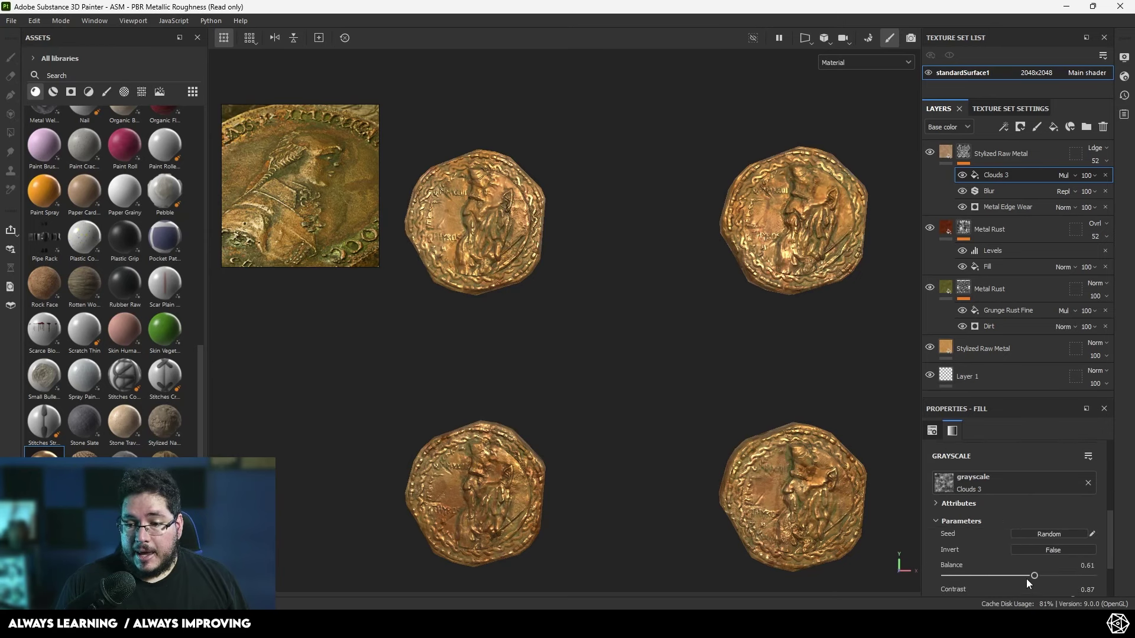
mouse_move(1034, 576)
mouse_down()
mouse_move(1055, 575)
mouse_move(1045, 576)
mouse_up()
alt+drag(739, 454, 632, 387)
alt+right_drag(632, 387, 578, 376)
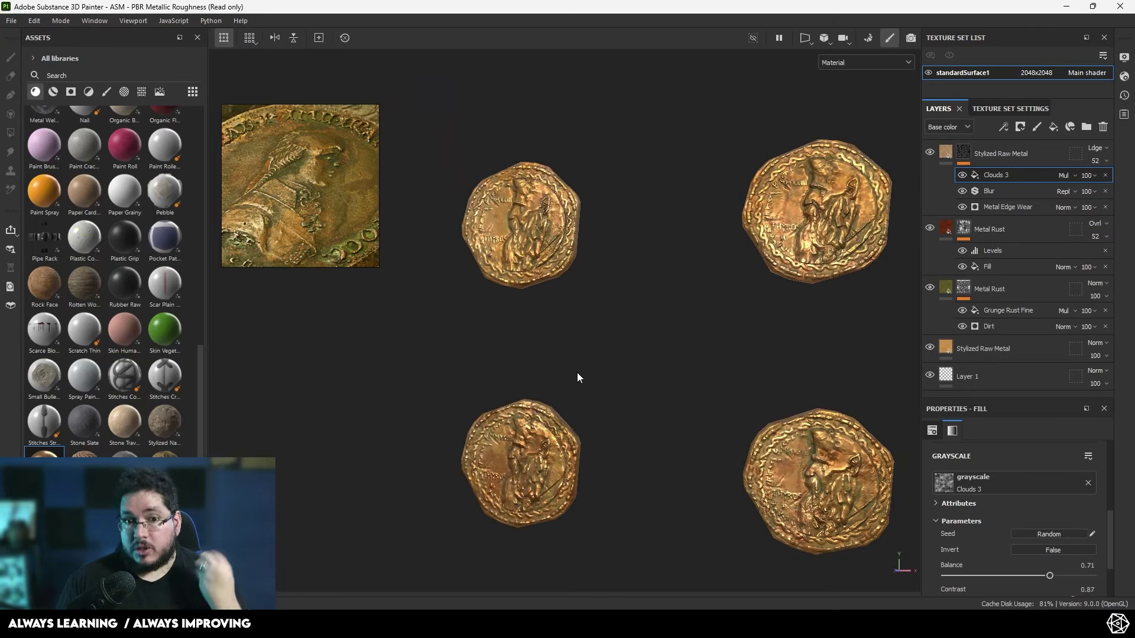
scroll(628, 308, up, 4)
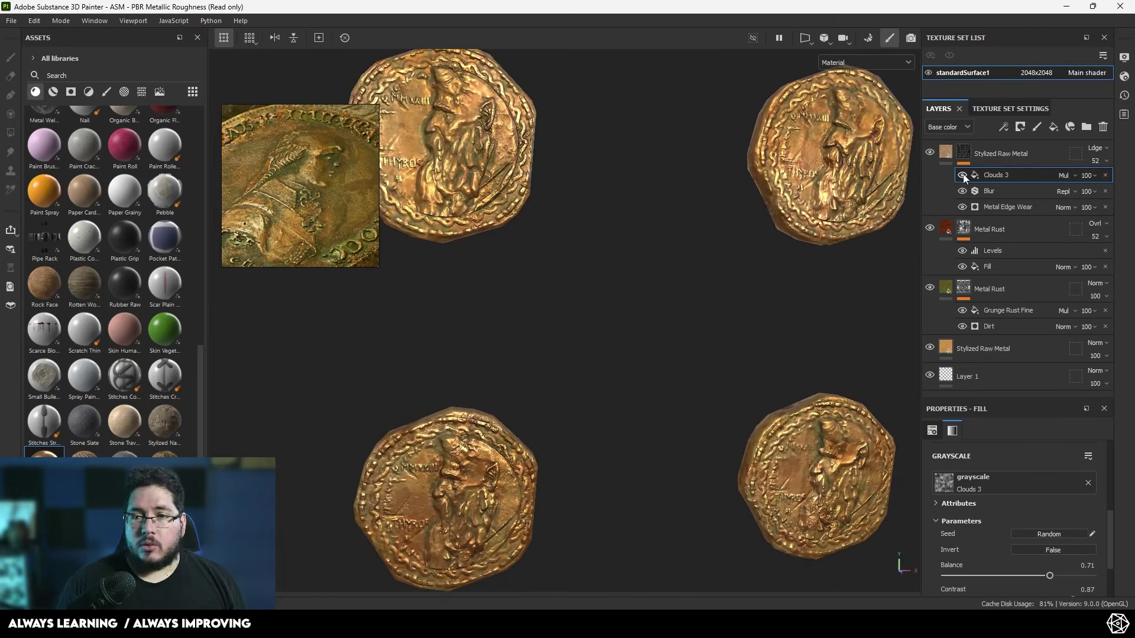
- Set the top Stylized Raw Metal layer's Metal Roughness to 0.42
click(948, 154)
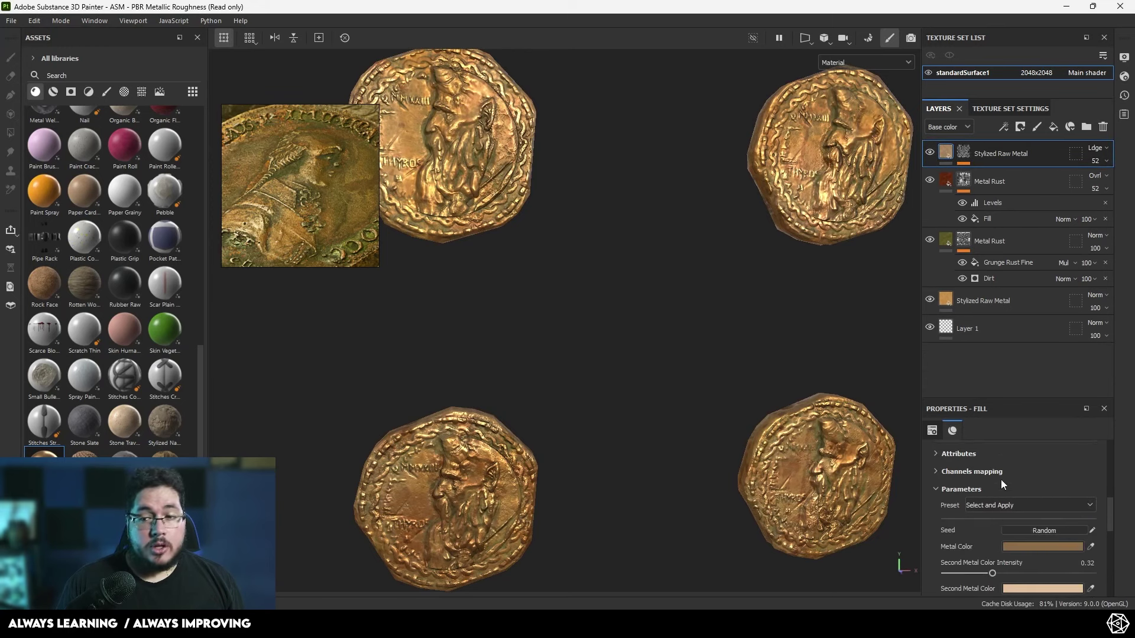
scroll(1011, 502, down, 2)
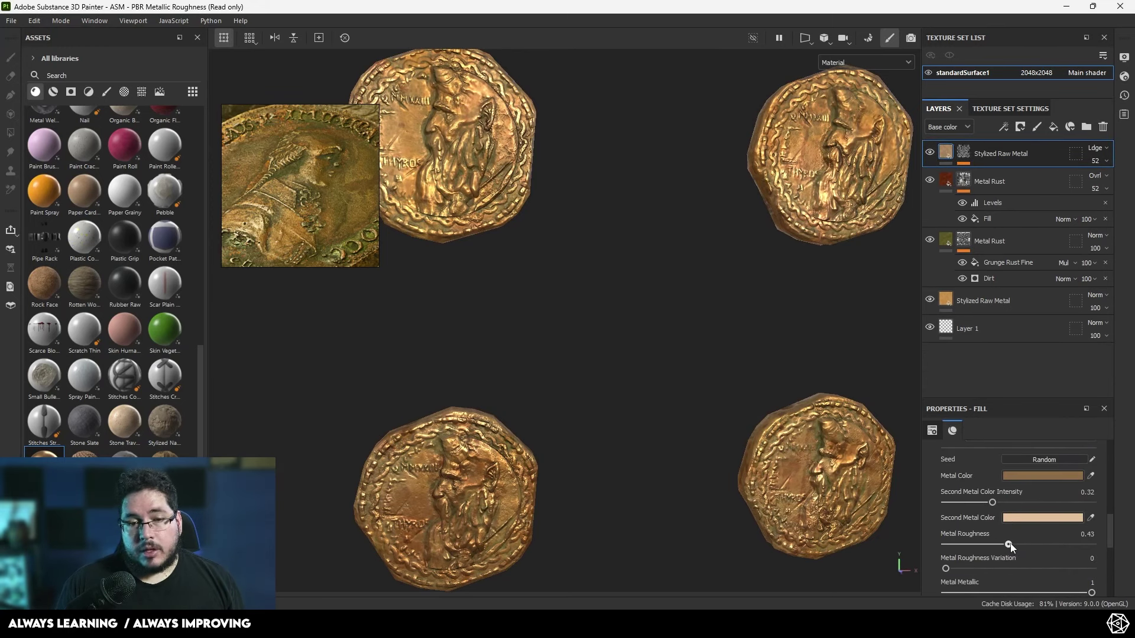
drag(1010, 545, 1027, 545)
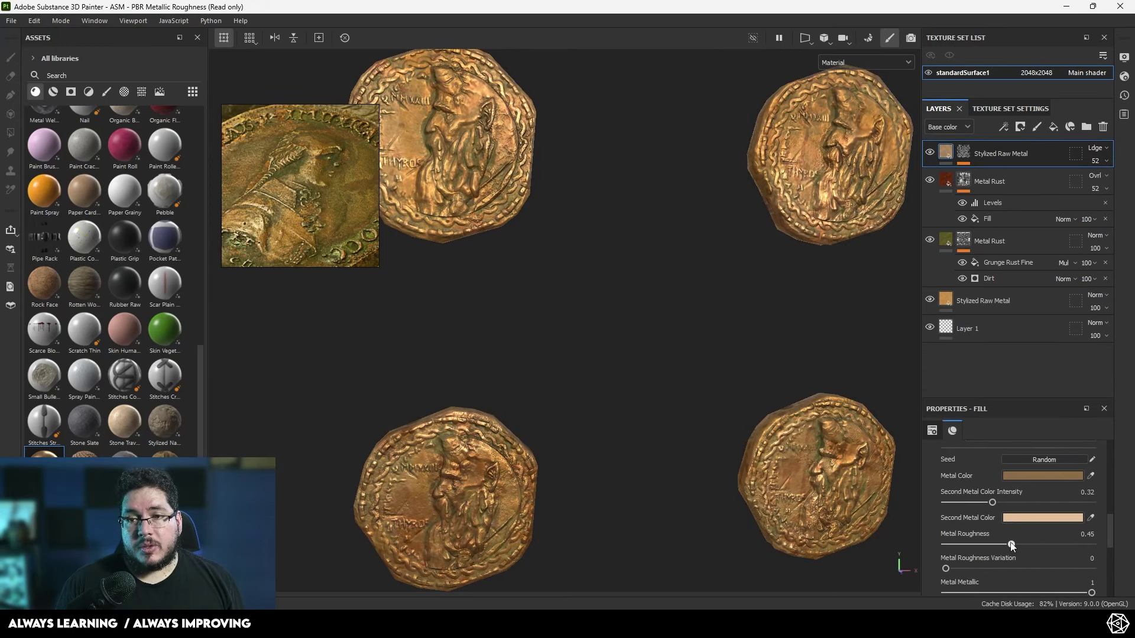
alt+drag(807, 436, 774, 408)
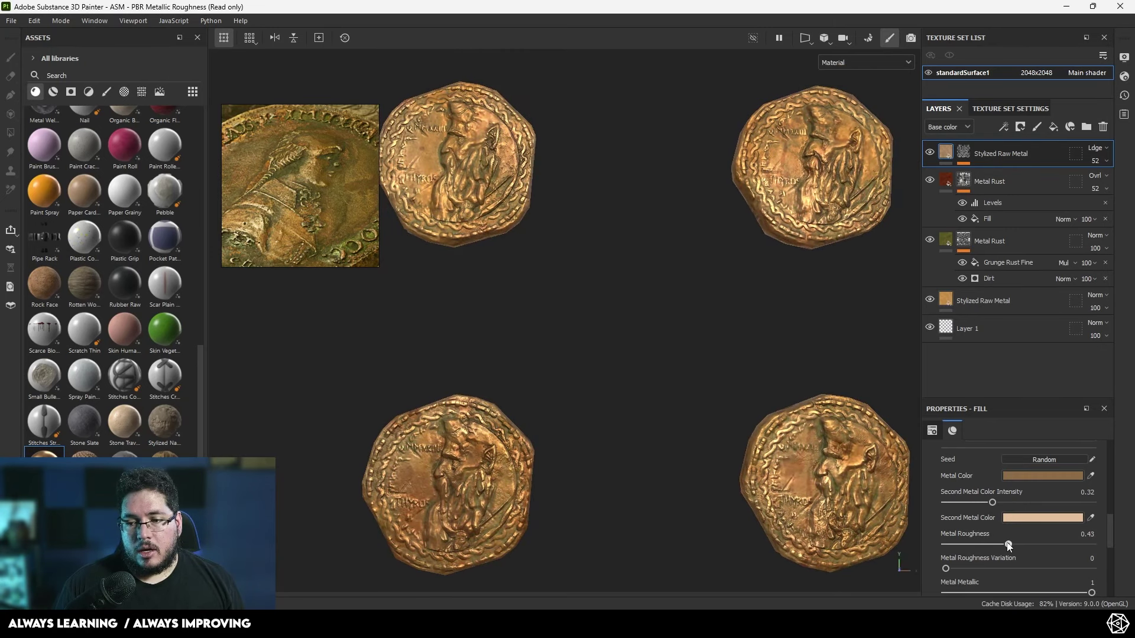
scroll(992, 502, down, 2)
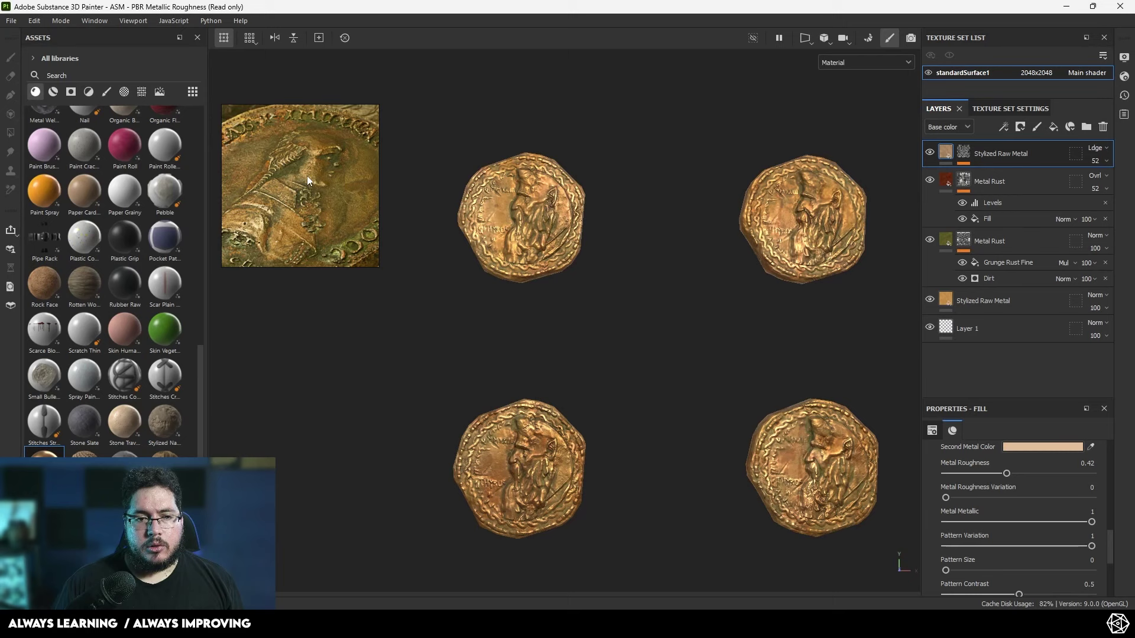
- Reframe the reference photo on the whole front coin and compare it with the textured coins
double_click(301, 191)
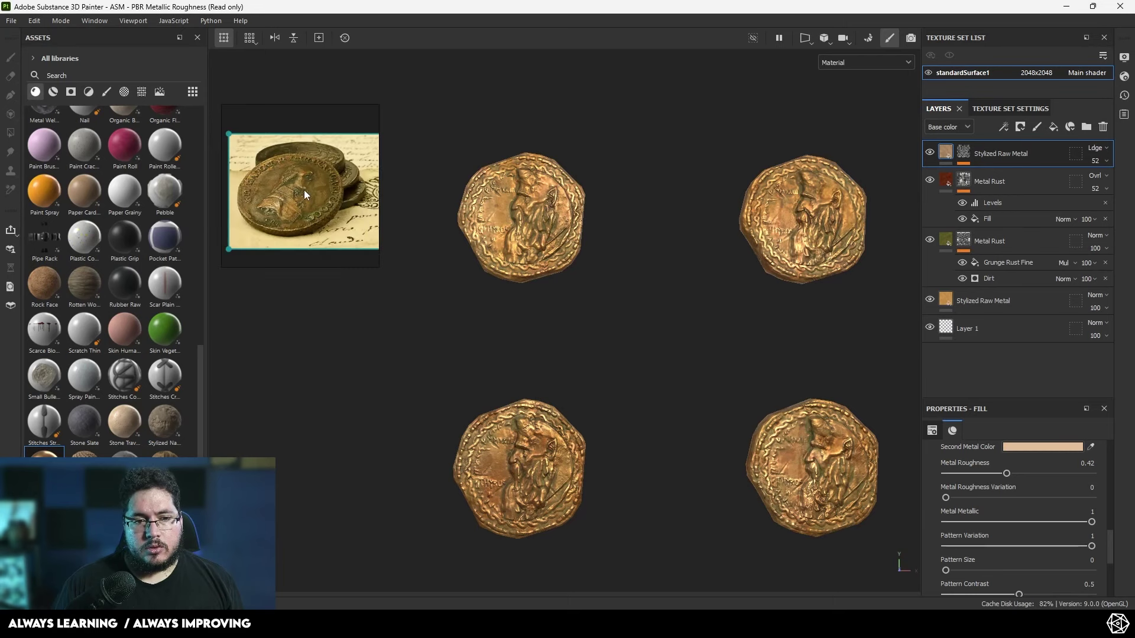
scroll(298, 191, up, 1)
alt+drag(502, 296, 553, 296)
alt+right_drag(553, 296, 464, 207)
alt+middle_drag(464, 207, 487, 263)
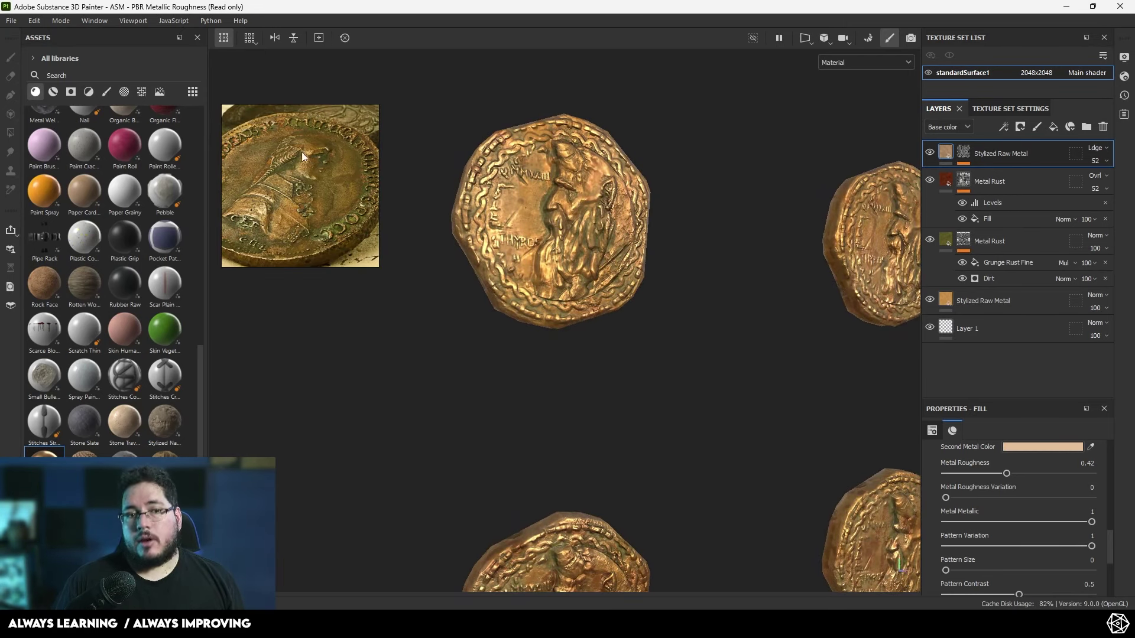
alt+drag(637, 360, 597, 358)
alt+right_drag(597, 358, 502, 332)
alt+middle_drag(659, 386, 631, 350)
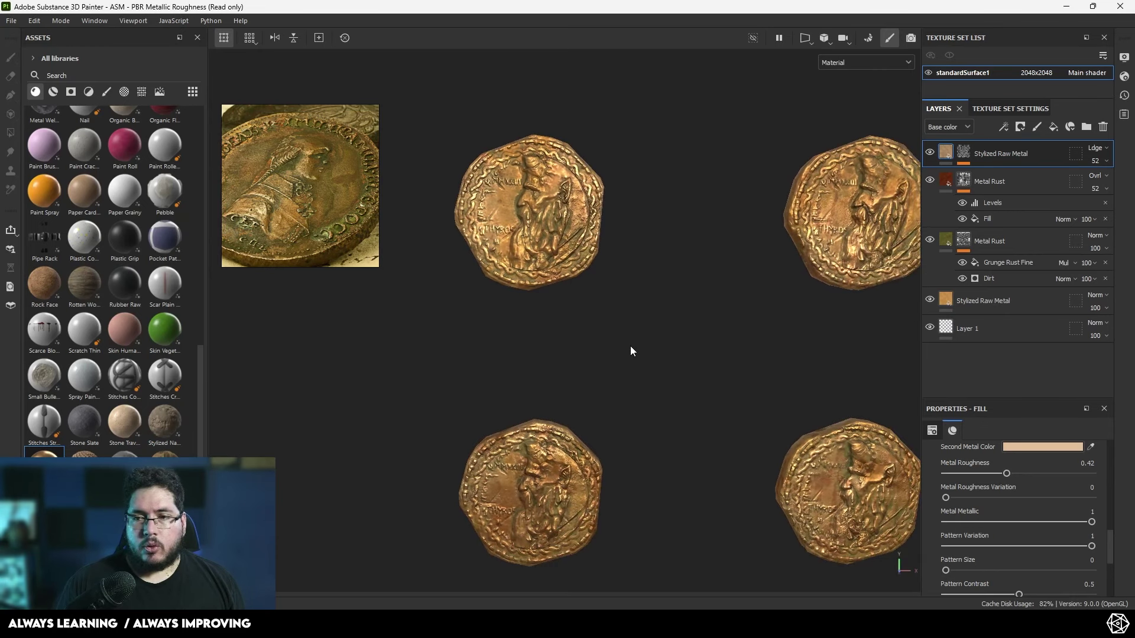
alt+right_drag(631, 349, 600, 337)
- Move the masked Stylized Raw Metal layer below both Metal Rust layers and check a coin
click(999, 189)
drag(999, 156, 1017, 276)
scroll(747, 282, up, 2)
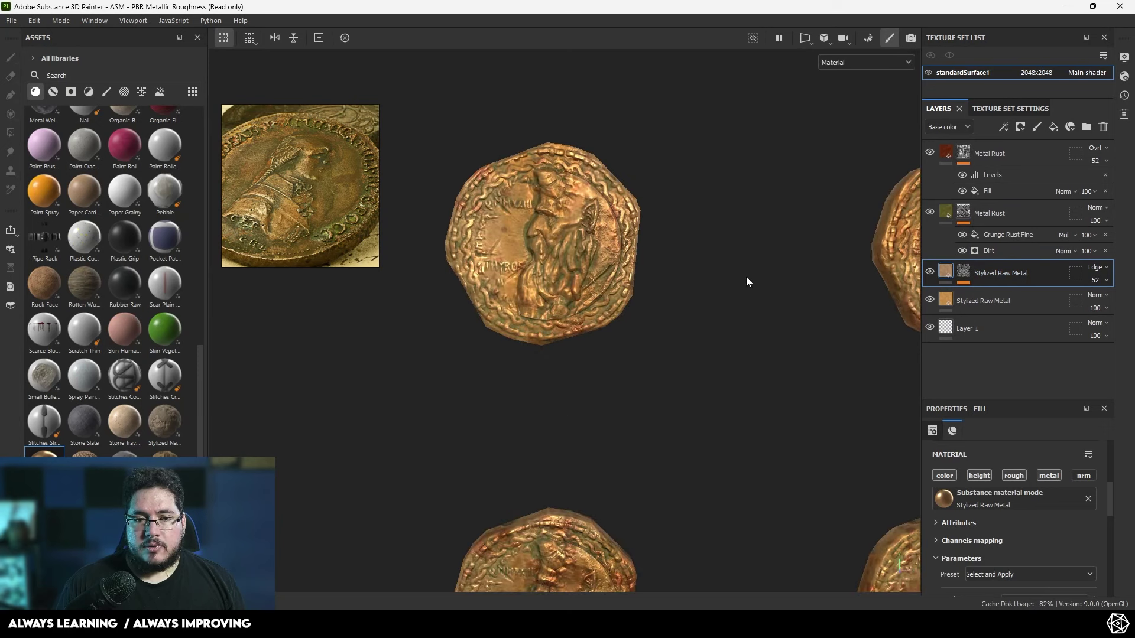
- Toggle the masked Stylized Raw Metal and Metal Rust layers off and on to compare their effect across the coins
click(930, 271)
click(930, 271)
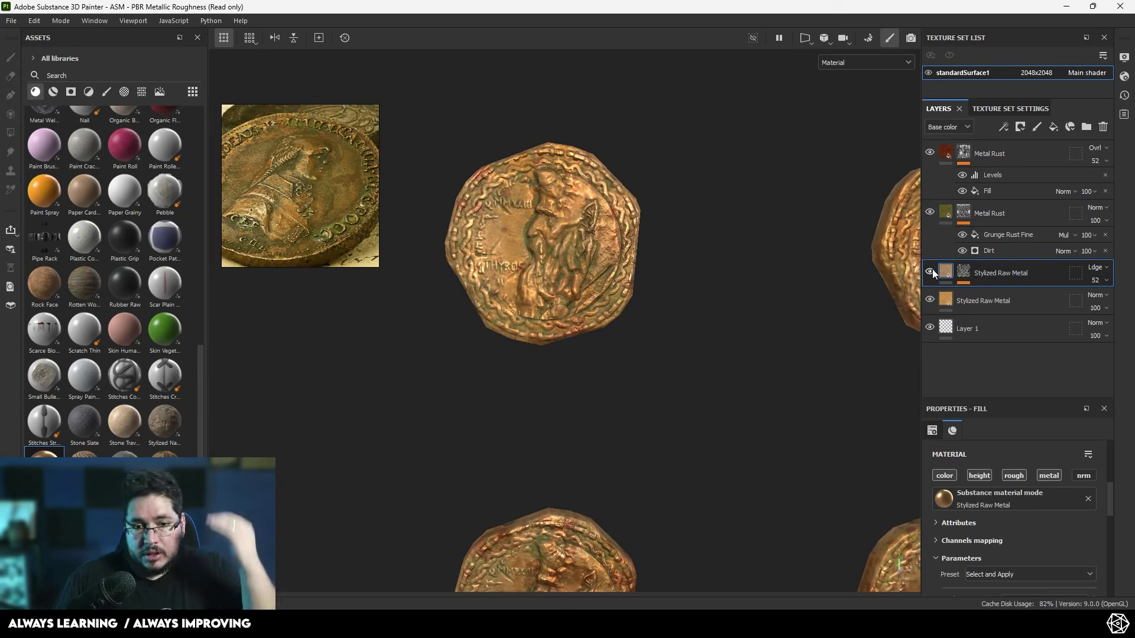
click(930, 212)
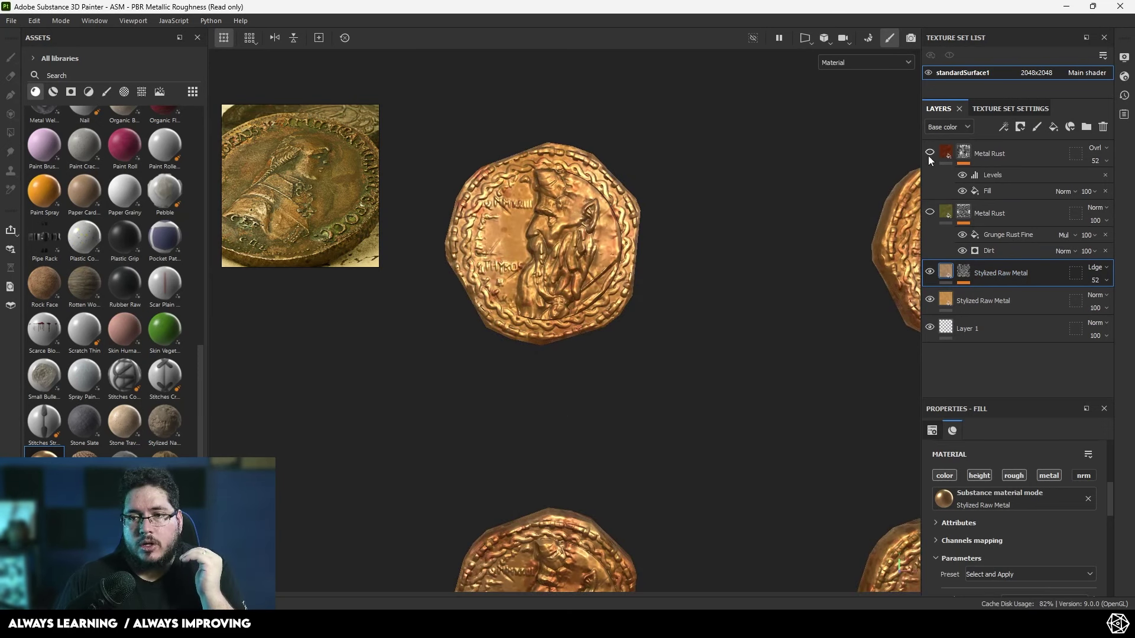
click(930, 212)
scroll(847, 254, down, 1)
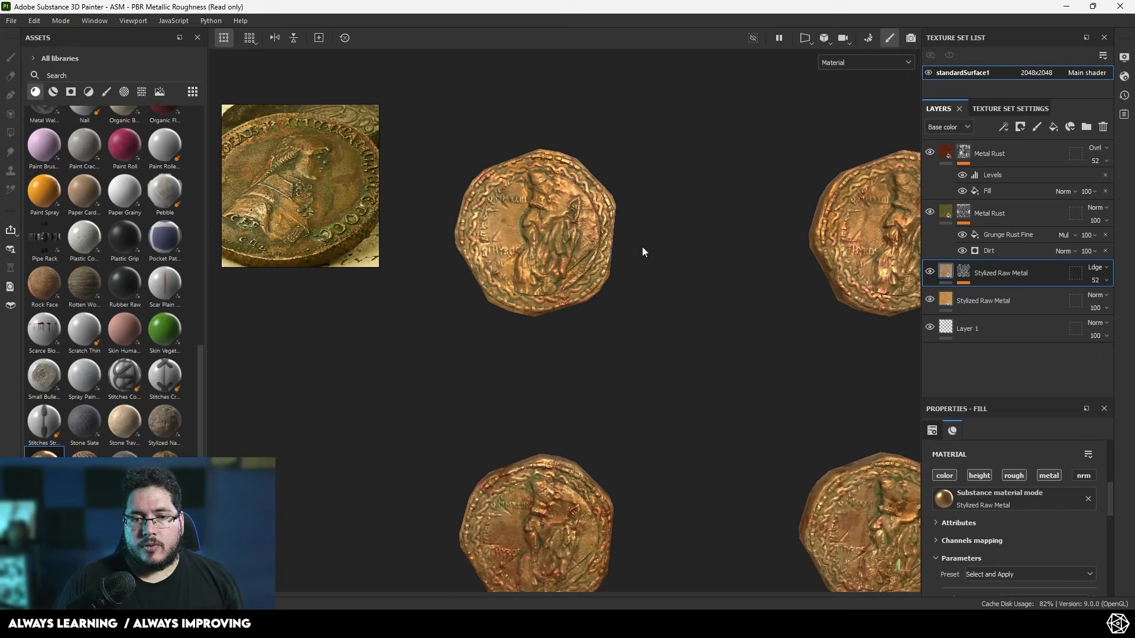
scroll(509, 234, down, 3)
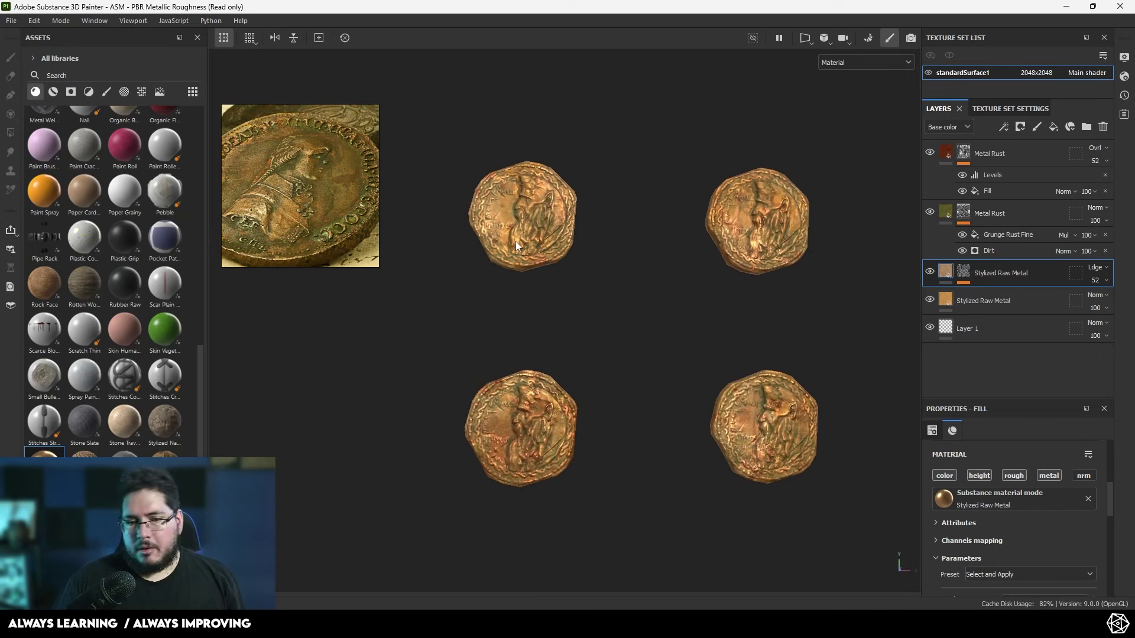
- Move the masked Stylized Raw Metal layer back above both Metal Rust layers and check the four coins
drag(1010, 268, 1006, 155)
scroll(680, 272, up, 2)
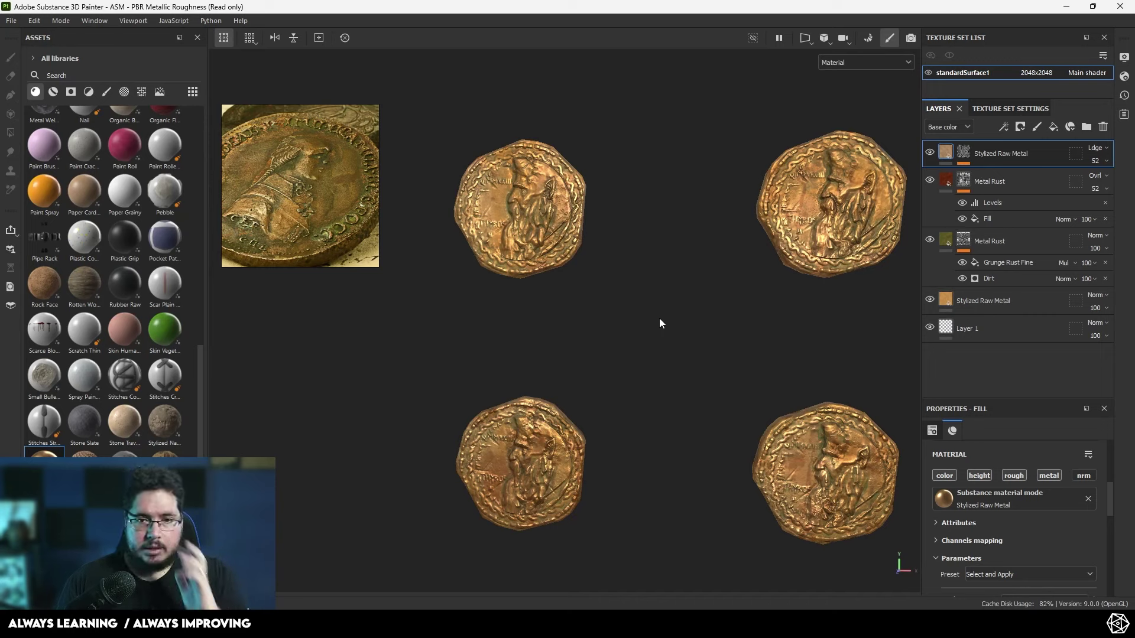
scroll(655, 313, down, 2)
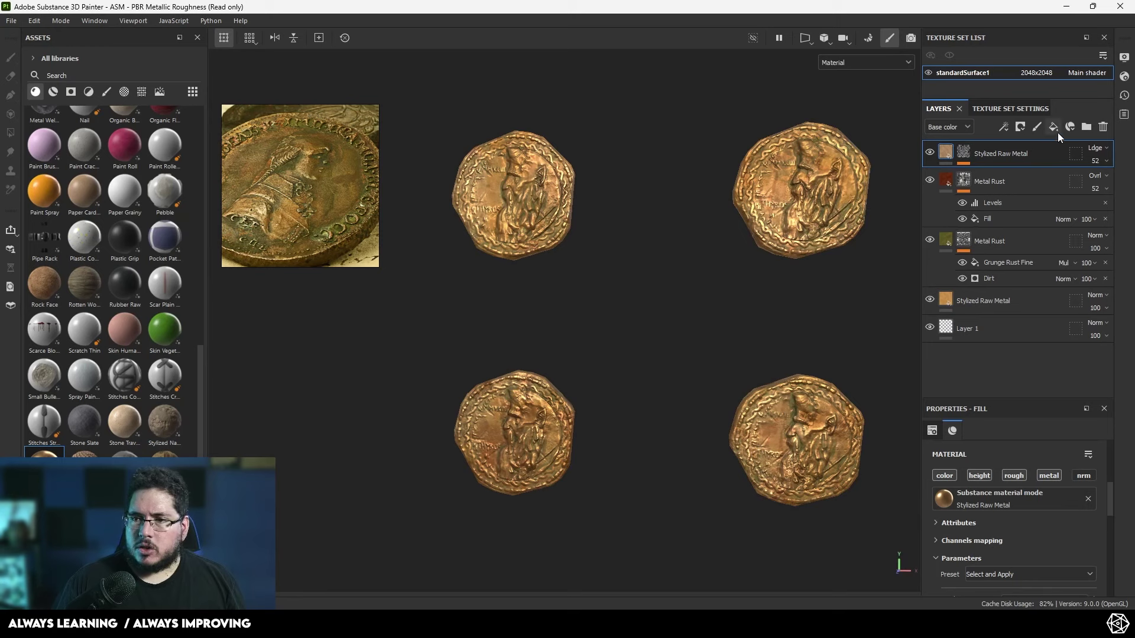
- Add another Stylized Raw Metal layer at the top of the stack with a black mask containing a Grunge Scratches Rough fill
drag(35, 456, 973, 155)
right_click(977, 153)
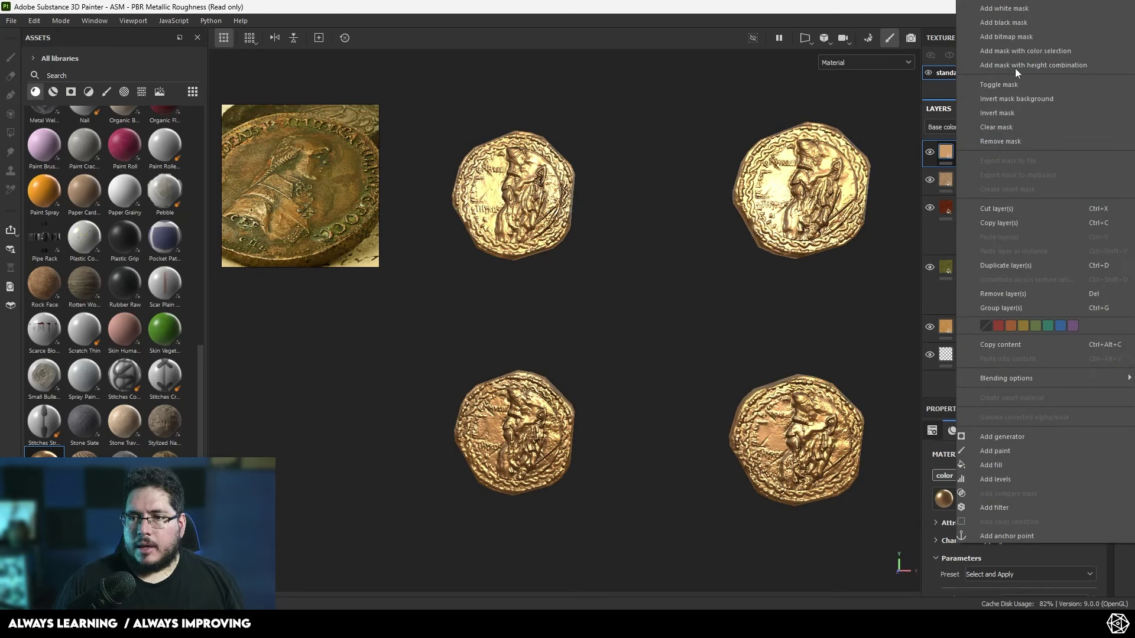
click(1006, 22)
right_click(962, 152)
click(991, 409)
- Set the Grunge Scratches Rough fill's Balance to 0.81, keeping its Tiling at 1
drag(1019, 556, 1028, 557)
scroll(1023, 550, up, 3)
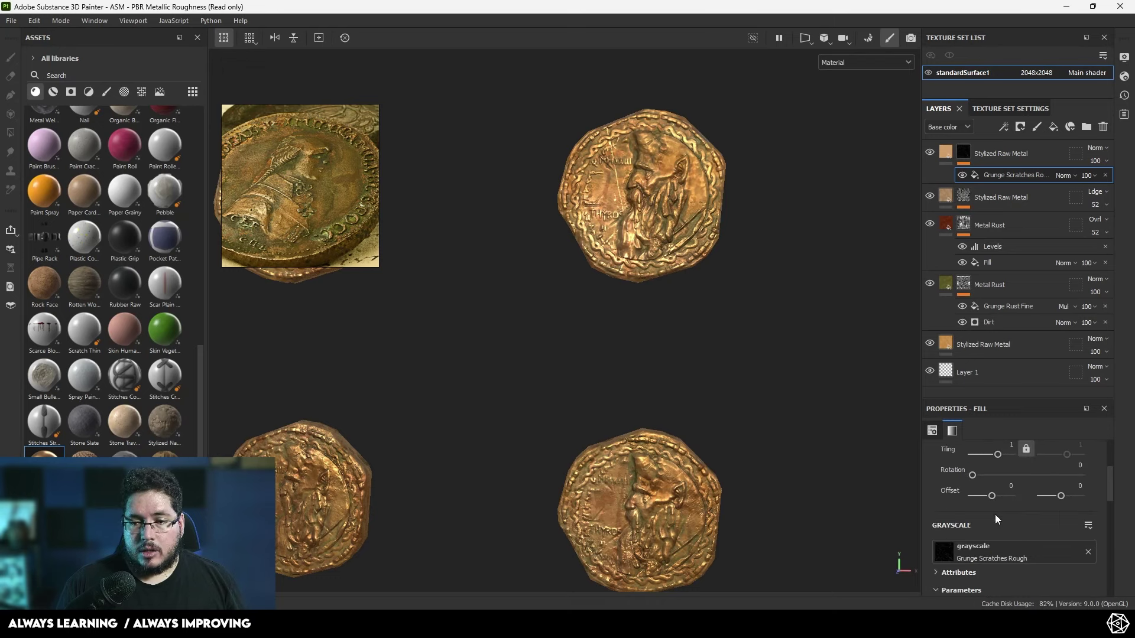
drag(1004, 455, 997, 456)
alt+middle_drag(672, 413, 765, 373)
scroll(995, 544, down, 5)
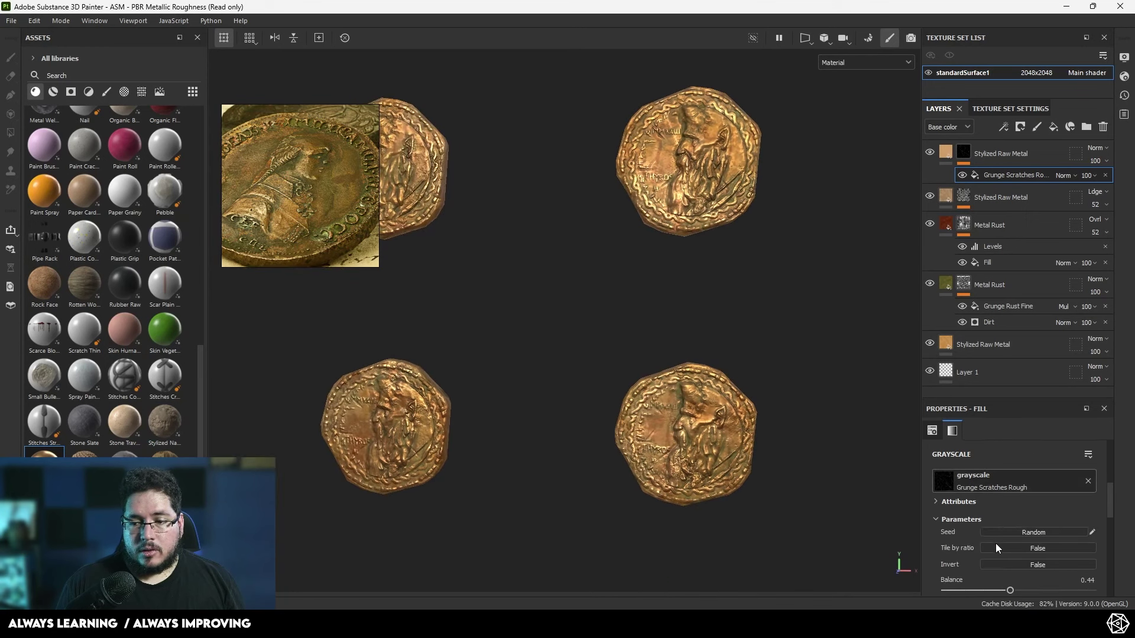
mouse_move(1030, 519)
mouse_down()
mouse_move(1073, 514)
mouse_move(1045, 519)
mouse_up()
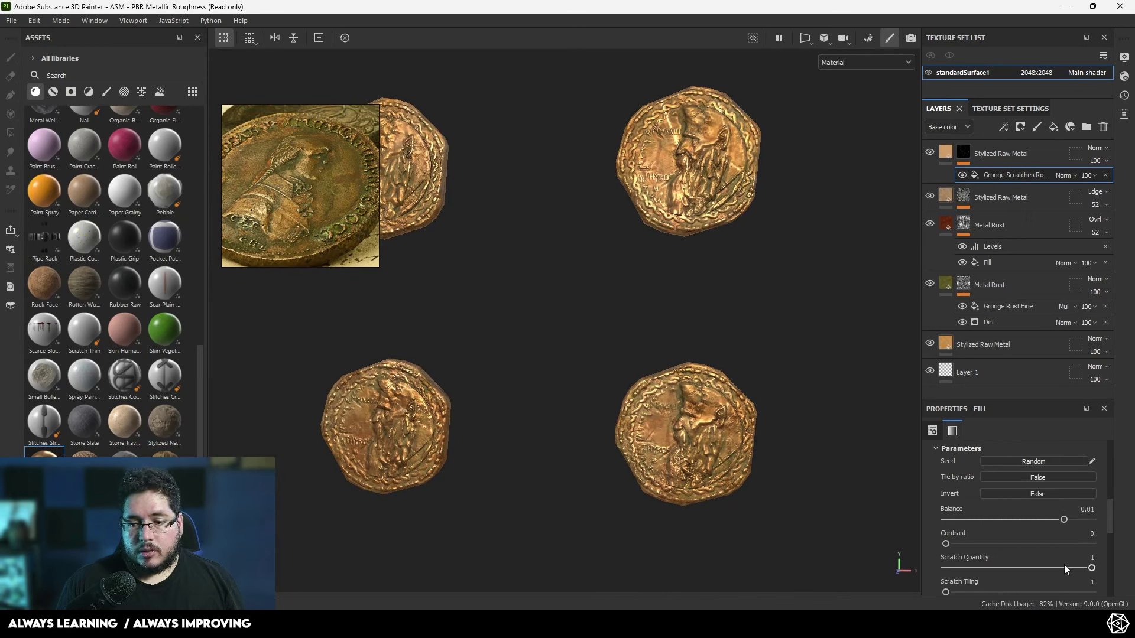
- Set the scratches' Contrast to 0.26 and Scratch Tiling to 3, and check a coin up close
drag(952, 543, 1004, 558)
key(f)
scroll(972, 572, down, 2)
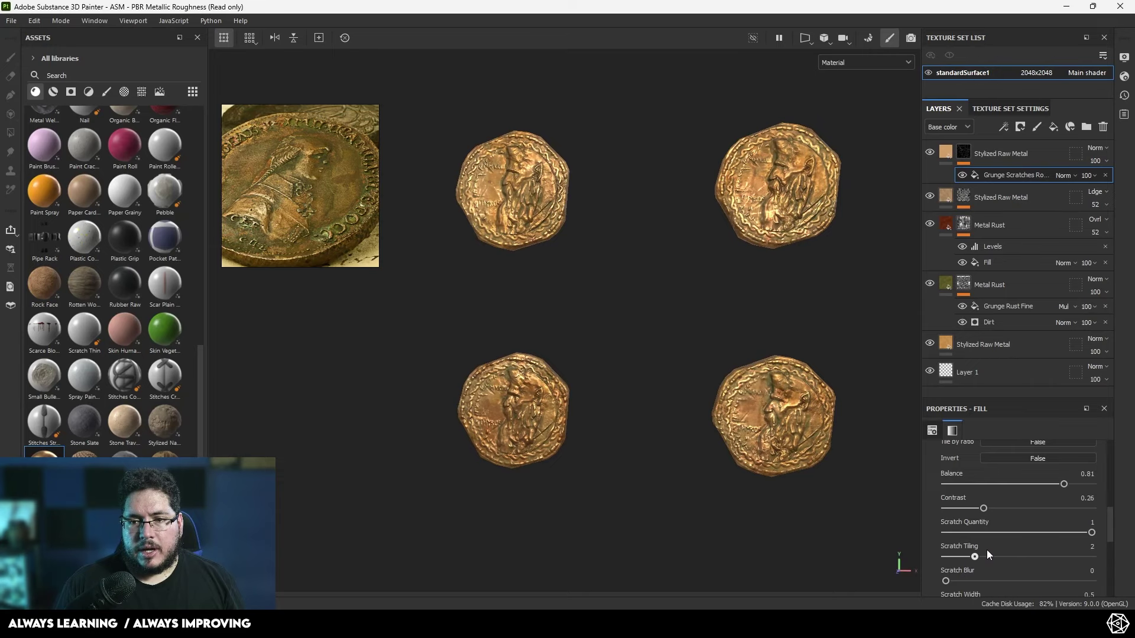
scroll(743, 488, up, 3)
alt+right_drag(744, 491, 759, 426)
scroll(758, 425, up, 2)
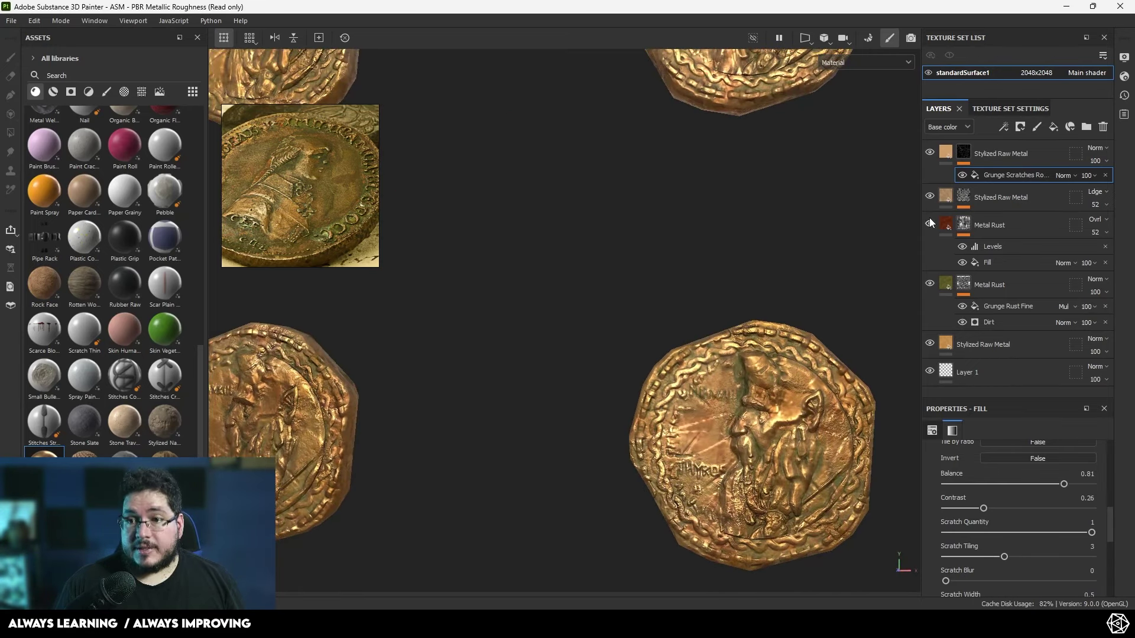
- Set the scratched Stylized Raw Metal layer's Height Position to 0.48 in its technical parameters and inspect the engraved scratches
click(951, 148)
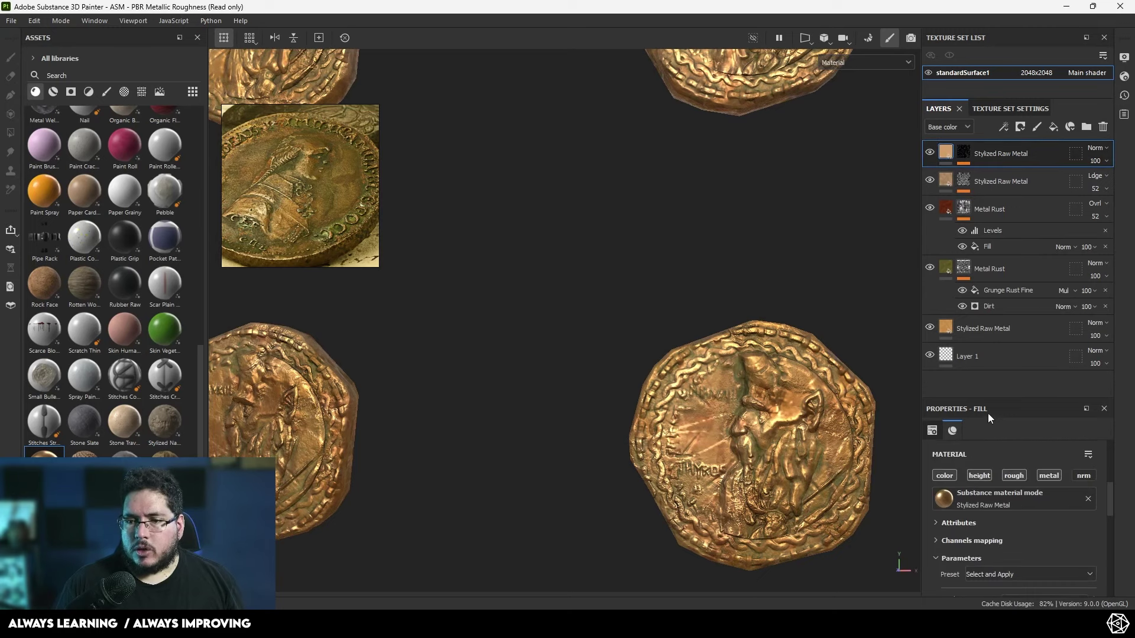
scroll(979, 526, down, 6)
click(944, 550)
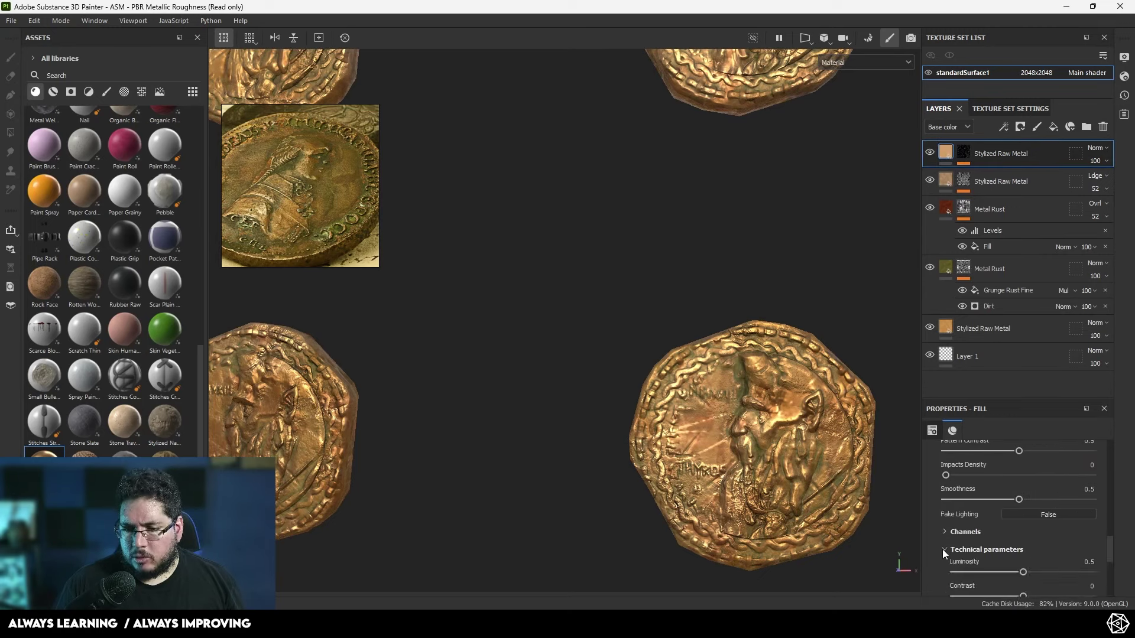
scroll(982, 555, down, 4)
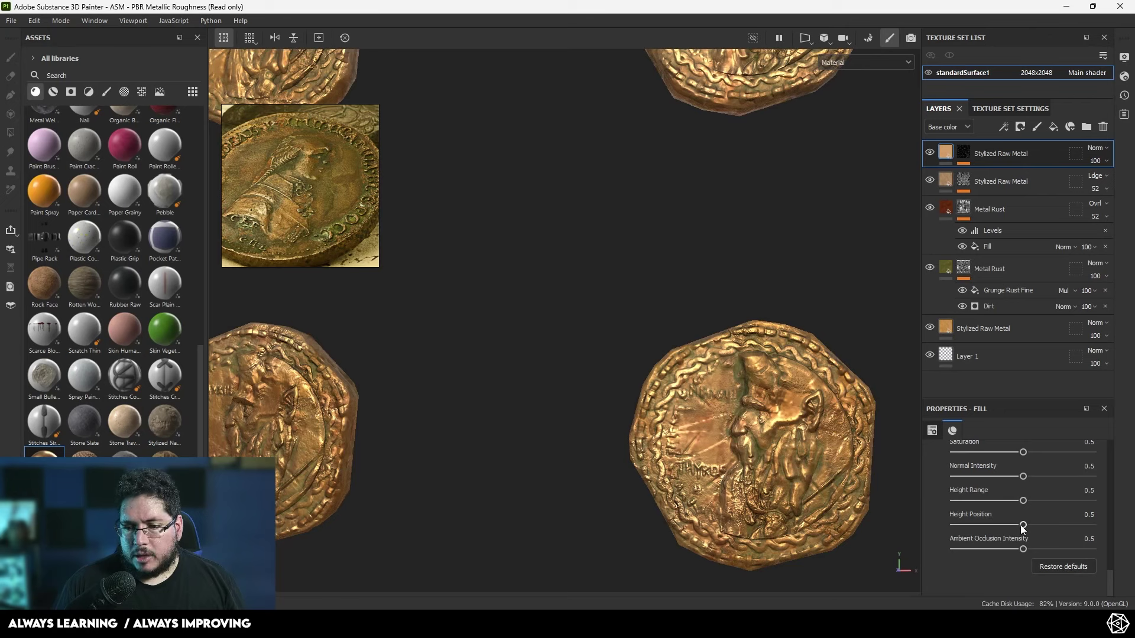
drag(1023, 526, 1021, 525)
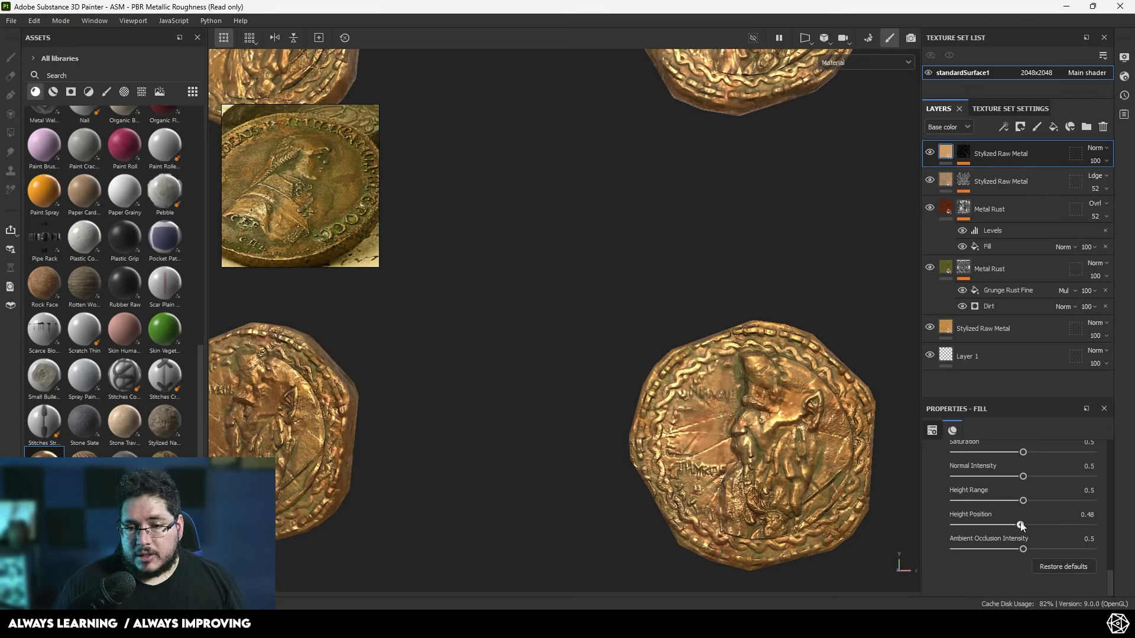
alt+right_drag(662, 358, 960, 558)
alt+middle_drag(760, 431, 735, 553)
alt+right_drag(735, 553, 619, 257)
alt+middle_drag(619, 257, 576, 471)
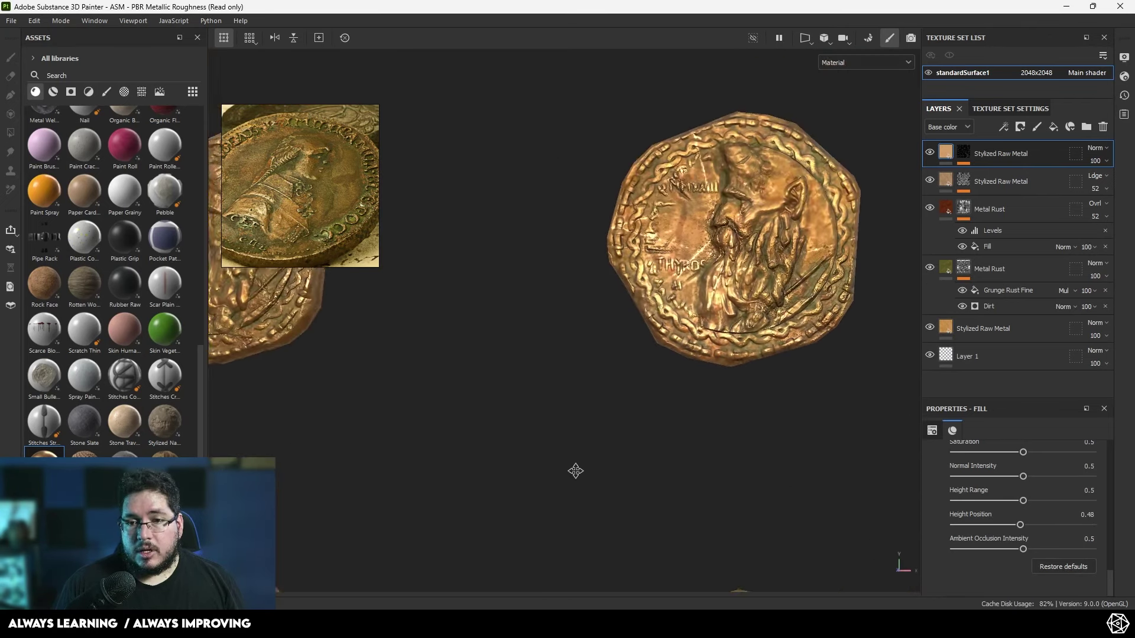
alt+right_drag(575, 471, 782, 376)
scroll(784, 379, down, 5)
scroll(827, 349, up, 3)
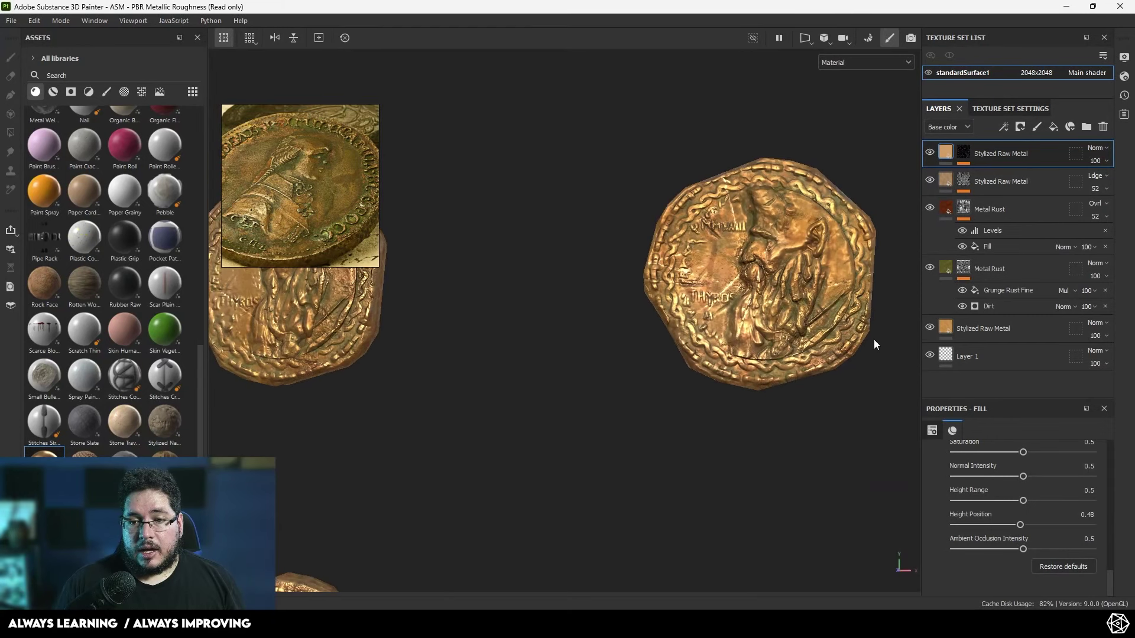
- Lower the scratched metal layer's Height Position to 0.45 and check the scratch depth on all four coins
drag(1016, 526, 1018, 526)
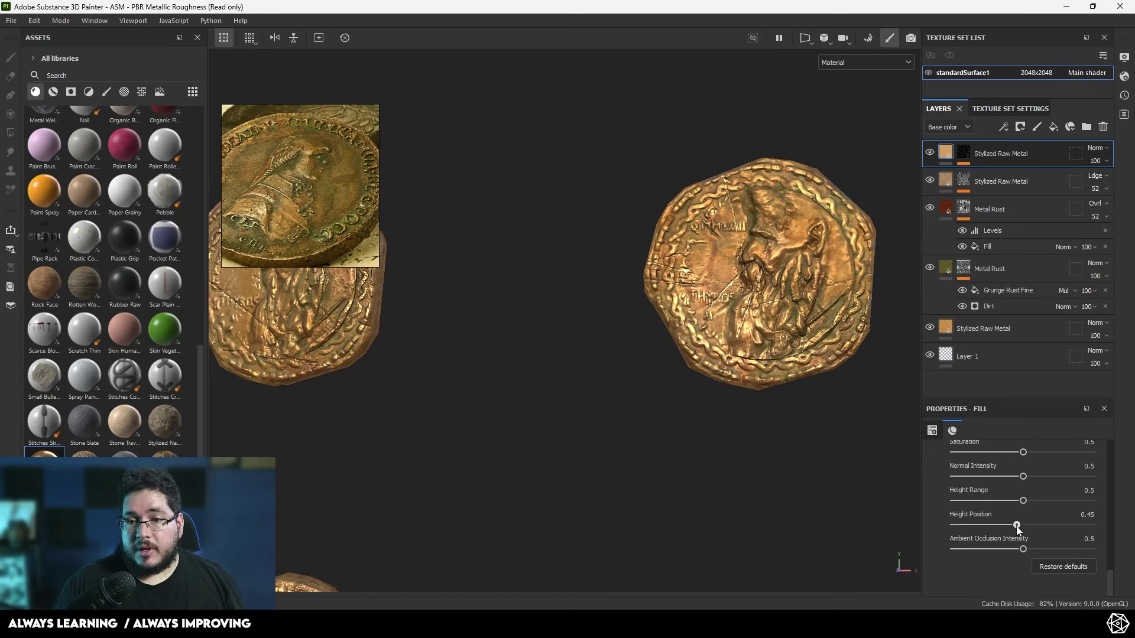
scroll(592, 349, down, 3)
alt+middle_drag(556, 349, 703, 296)
scroll(687, 356, down, 1)
alt+middle_drag(614, 372, 652, 349)
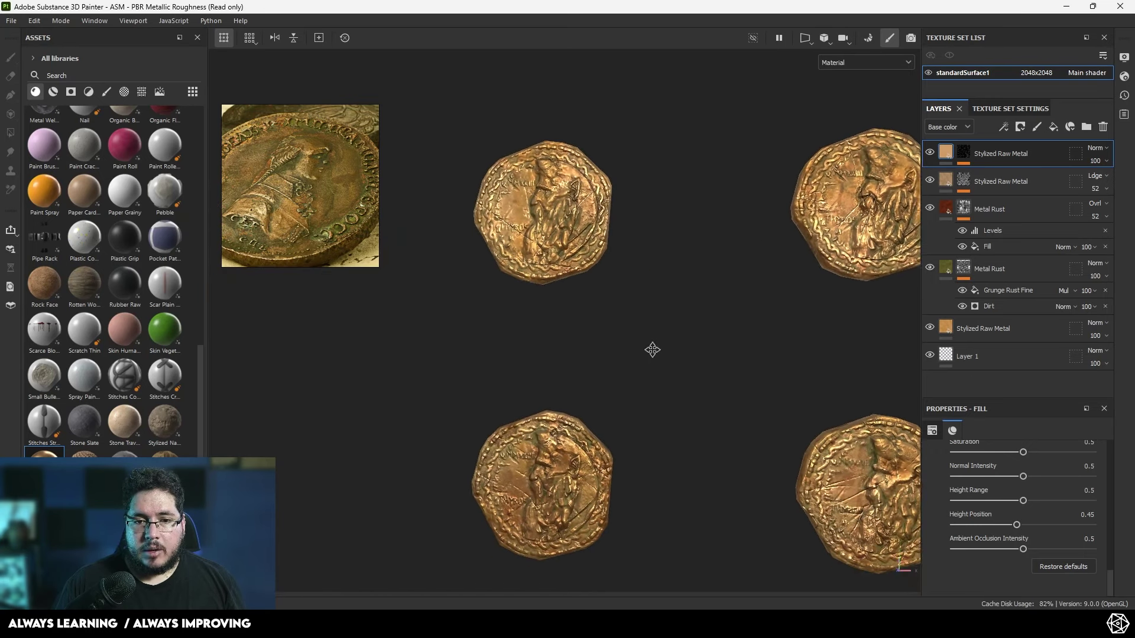
alt+drag(651, 349, 649, 324)
scroll(662, 361, down, 2)
alt+middle_drag(655, 390, 625, 386)
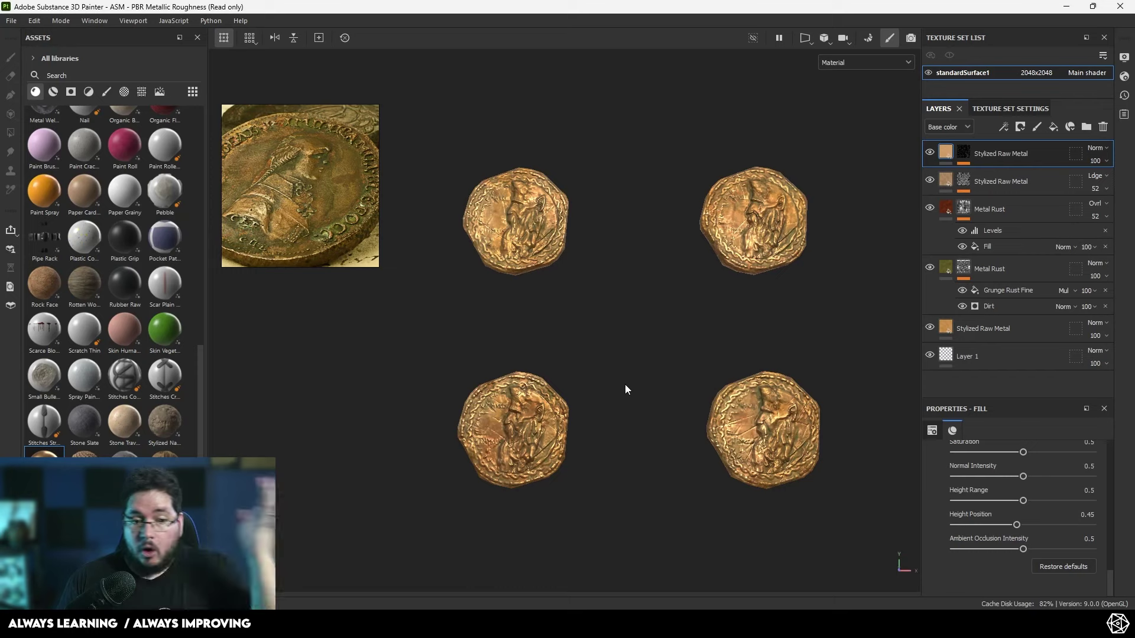
- Examine the scratched coins from several angles and under rotated environment lighting, comparing them with the reference photo
alt+drag(467, 371, 612, 416)
shift+right_drag(613, 417, 590, 420)
alt+middle_drag(577, 425, 614, 273)
alt+drag(614, 273, 689, 388)
shift+right_drag(689, 389, 597, 405)
alt+drag(597, 405, 615, 428)
alt+right_drag(615, 428, 763, 456)
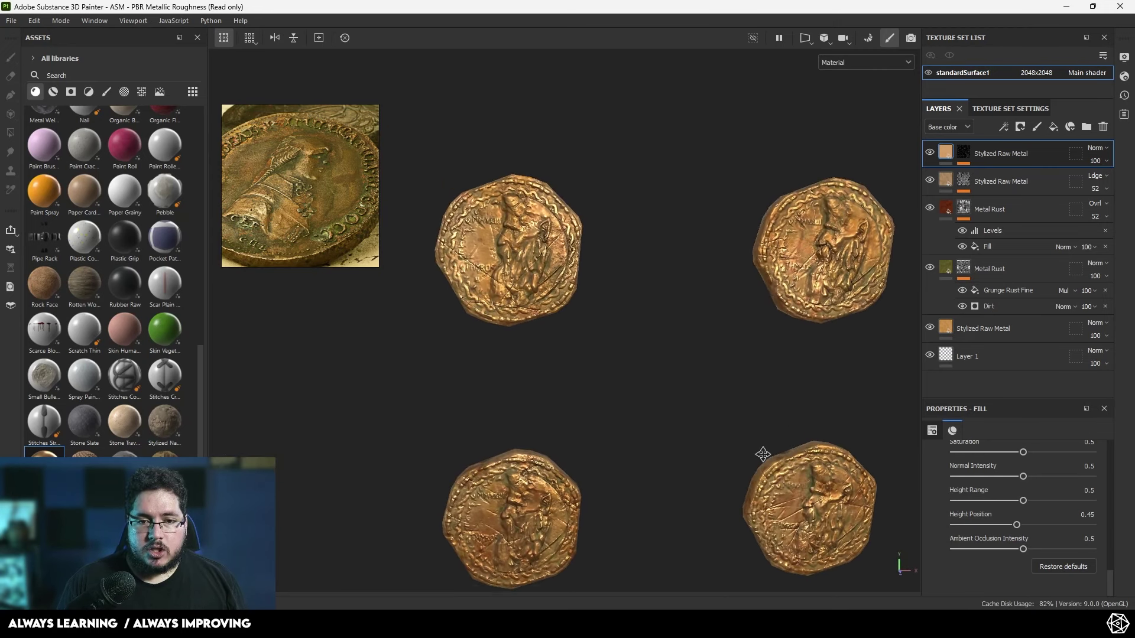
alt+drag(762, 456, 739, 421)
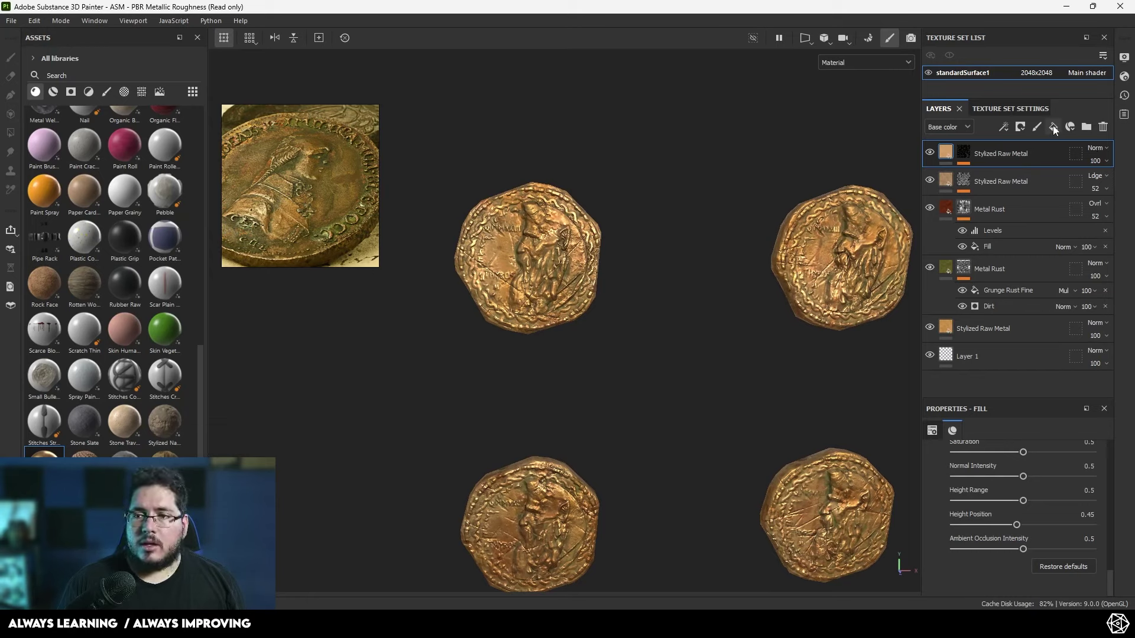
- Add a new Metal Rust layer at the top of the stack with a black mask and a fill in that mask
scroll(117, 257, up, 15)
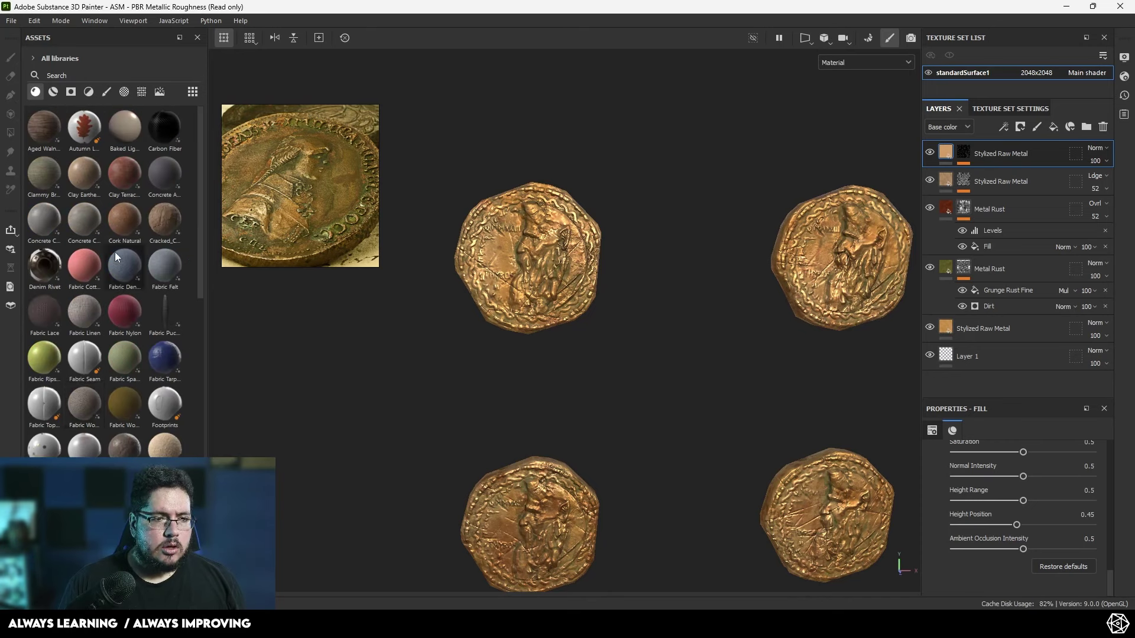
scroll(116, 257, down, 3)
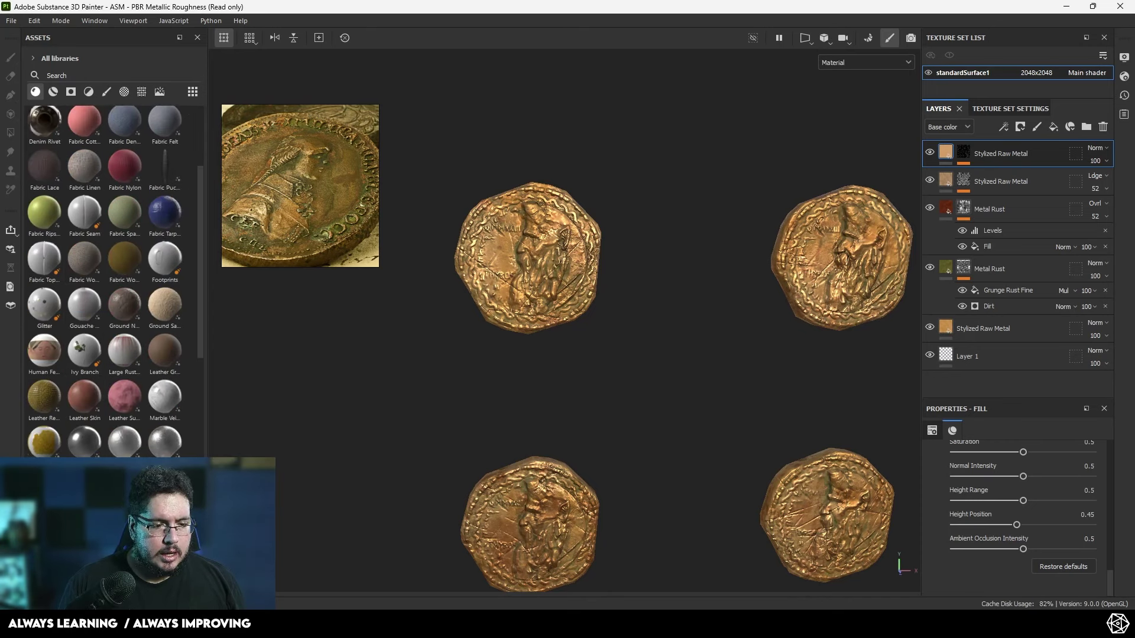
drag(124, 532, 1006, 149)
right_click(995, 147)
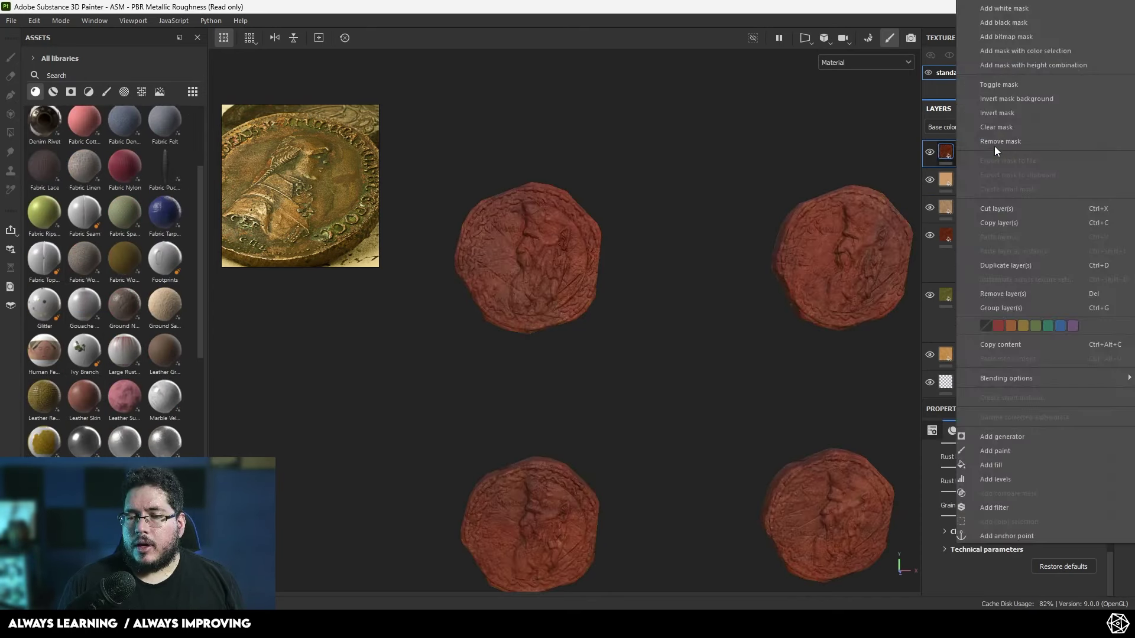
click(1004, 23)
right_click(966, 151)
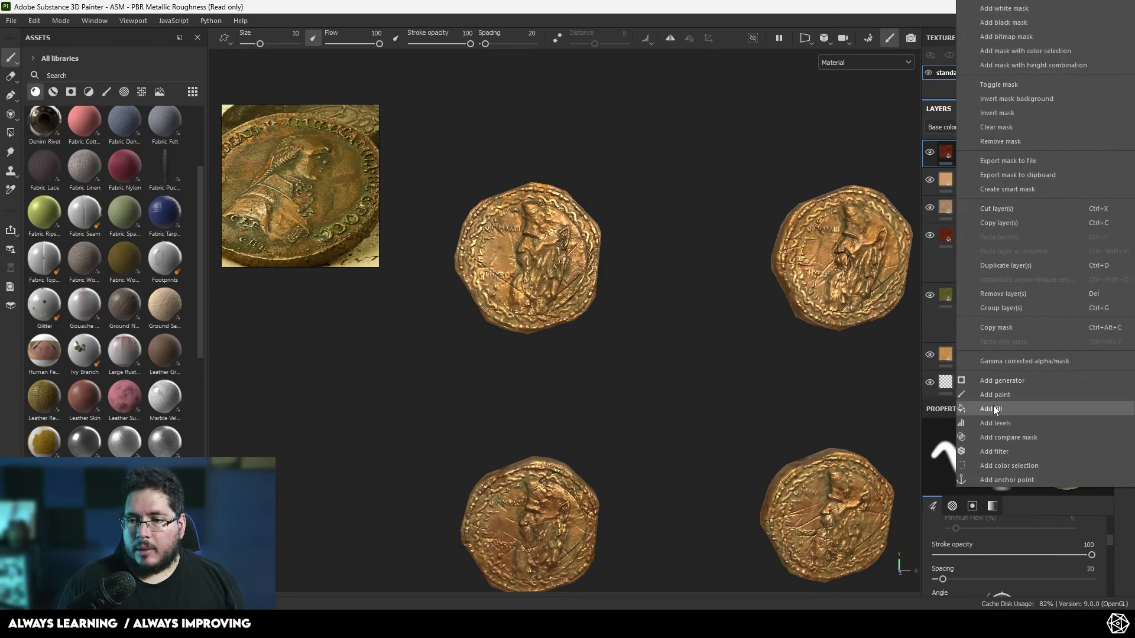
click(995, 409)
- Find the Ambient Occlusion map of standardSurface1 and assign it as the mask fill's grayscale
click(1015, 442)
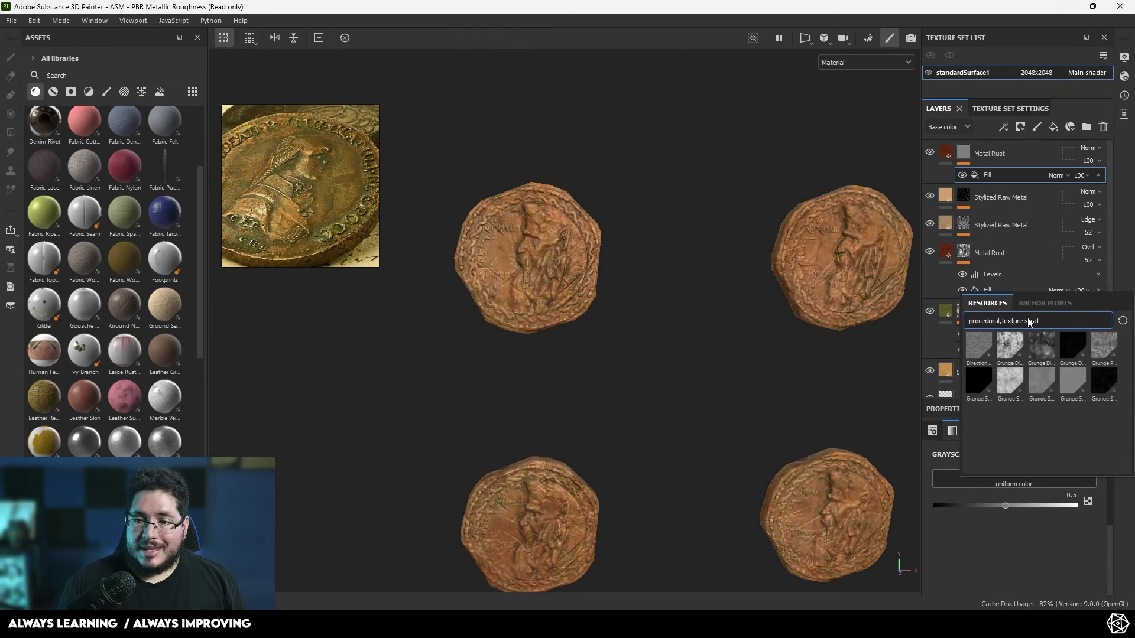
key(BackSpace)
key(BackSpace)
key(BackSpace)
key(BackSpace)
text(ambien)
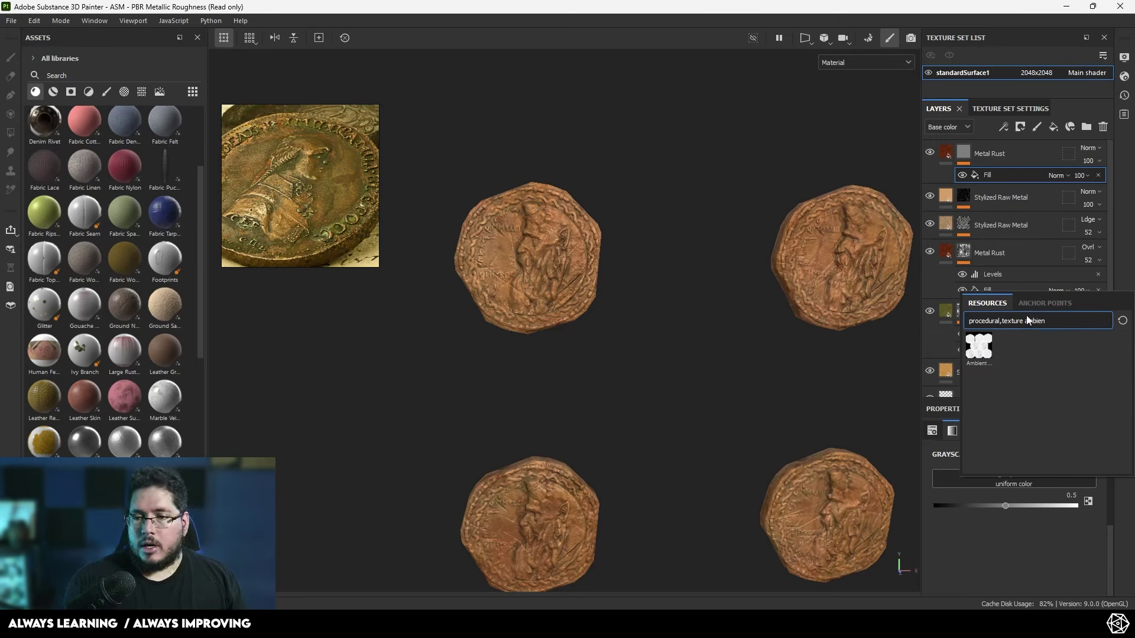
click(981, 344)
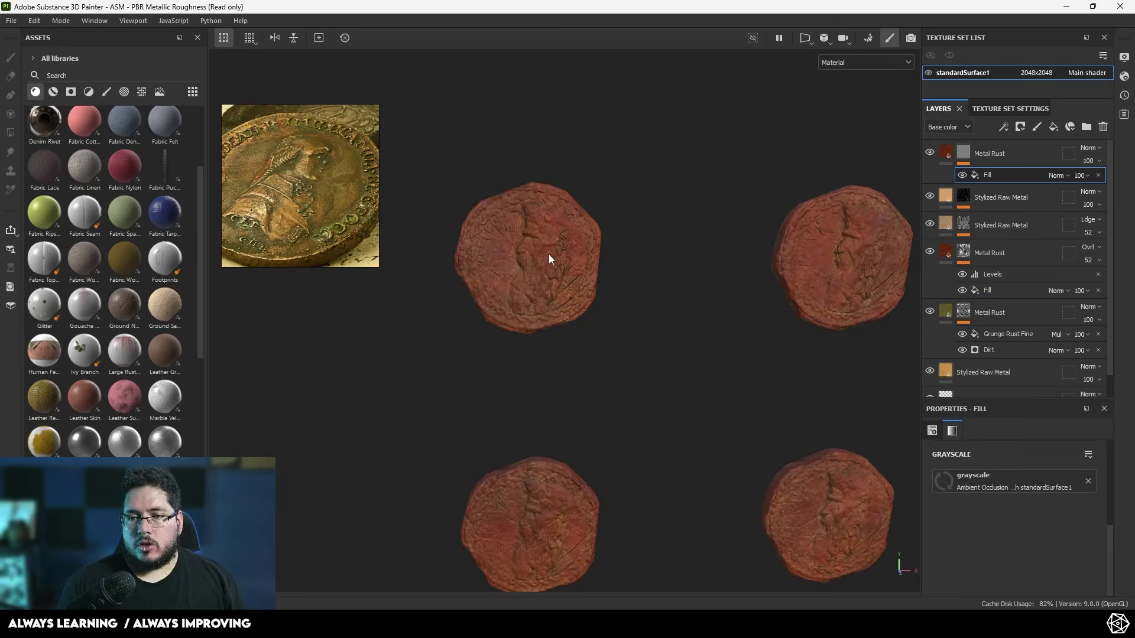
- Add Levels to the top Metal Rust layer's mask, invert it, raise the midtones to about 14.8 and slightly lower the white point
scroll(549, 254, up, 3)
click(975, 151)
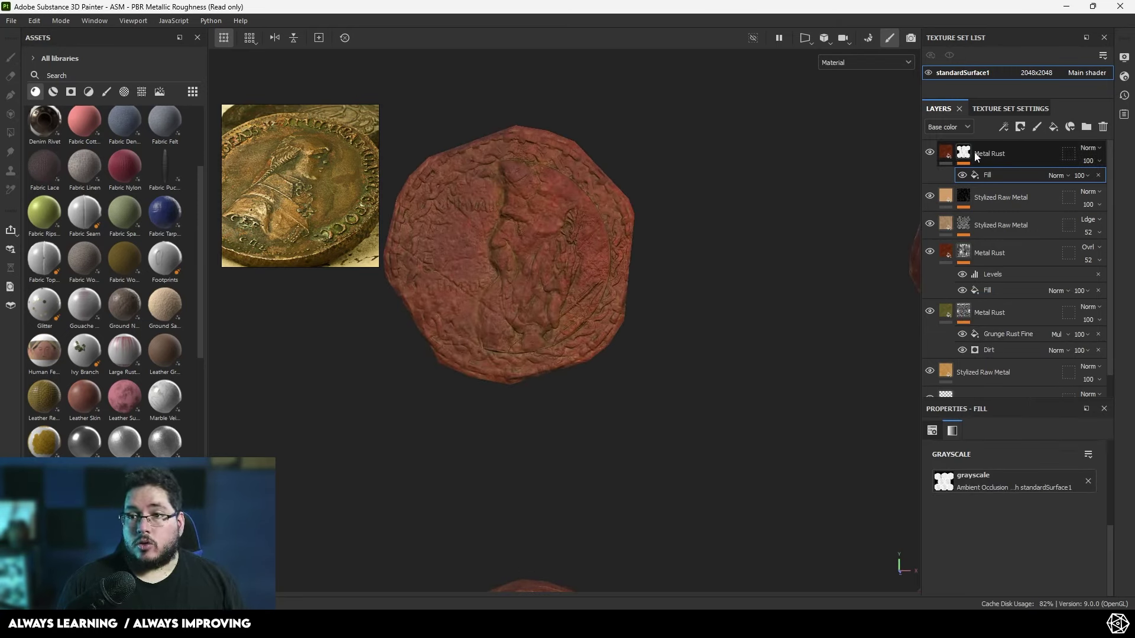
right_click(973, 151)
click(1005, 480)
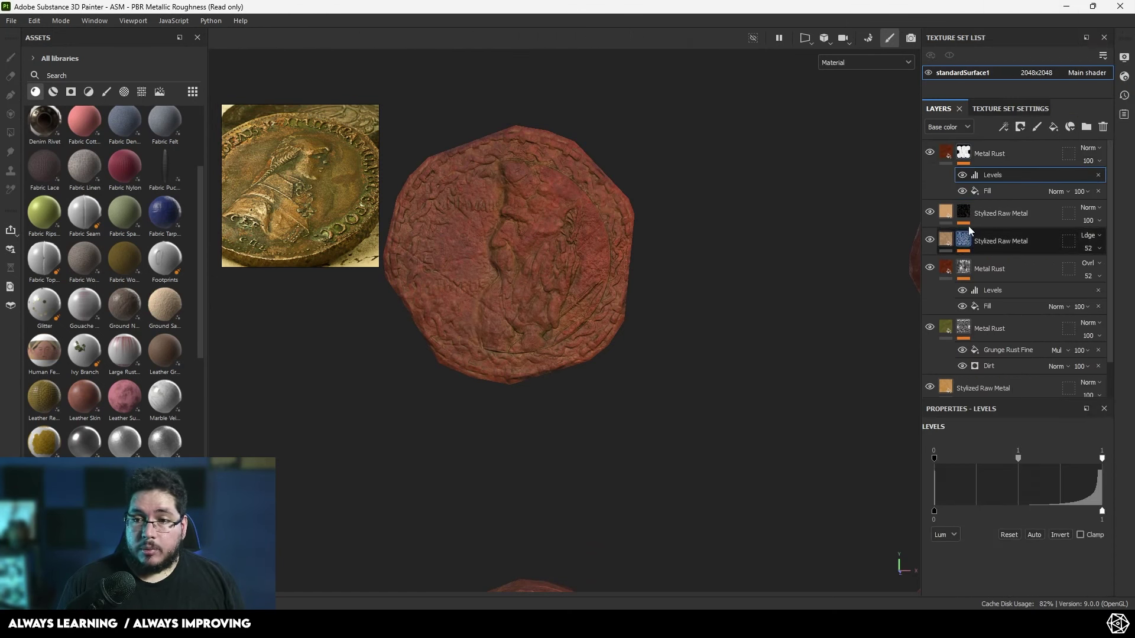
middle_drag(648, 372, 671, 362)
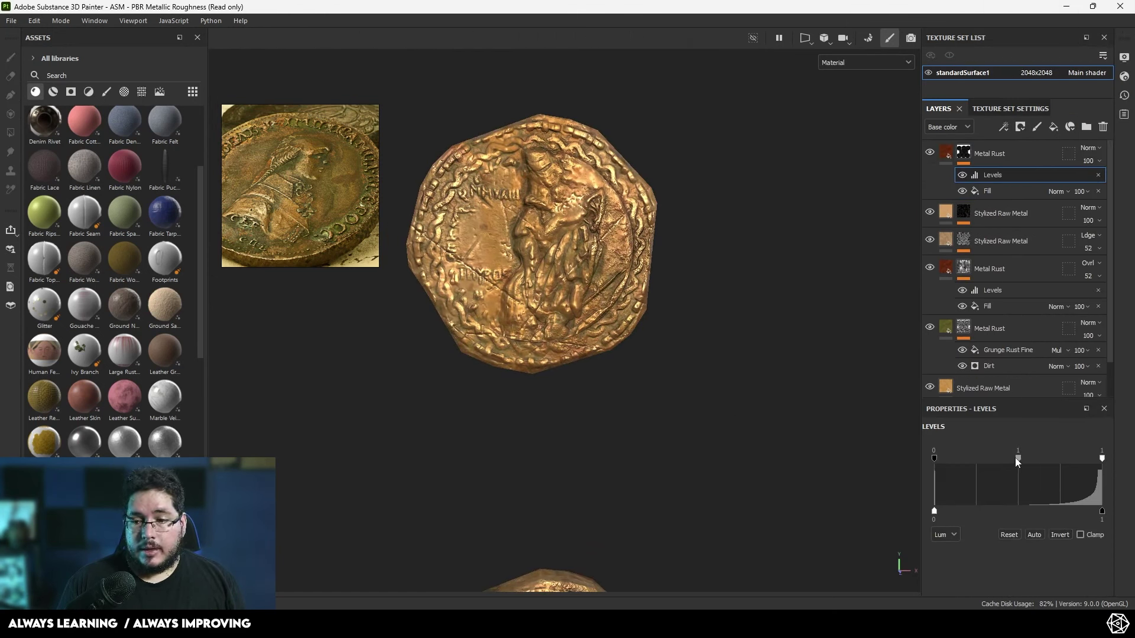
drag(1016, 458, 1092, 459)
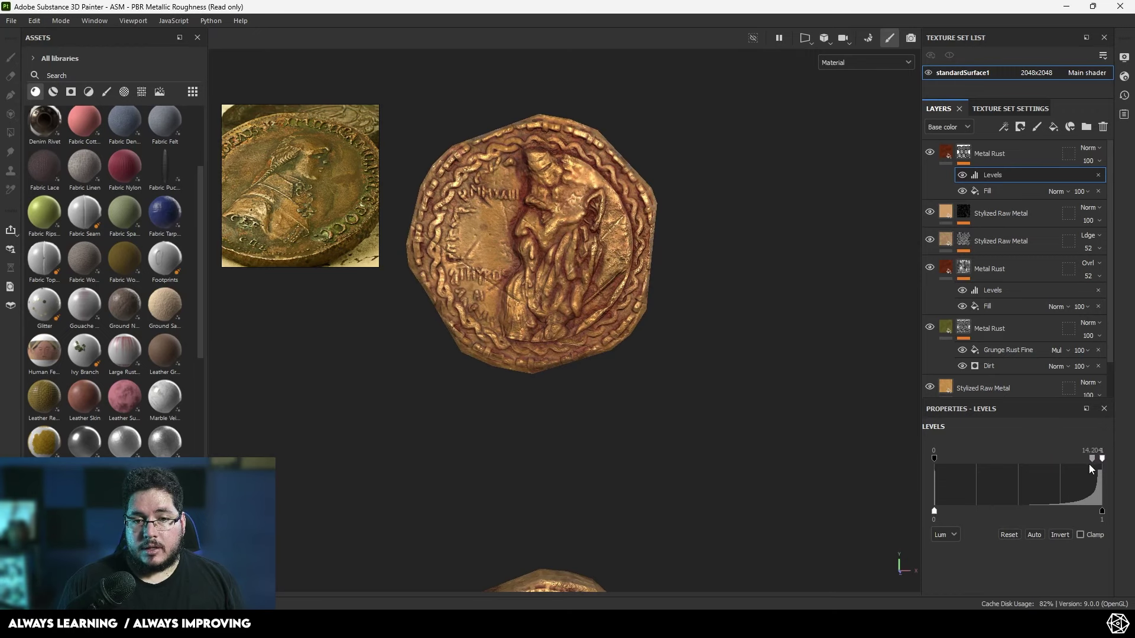
drag(1101, 458, 1095, 457)
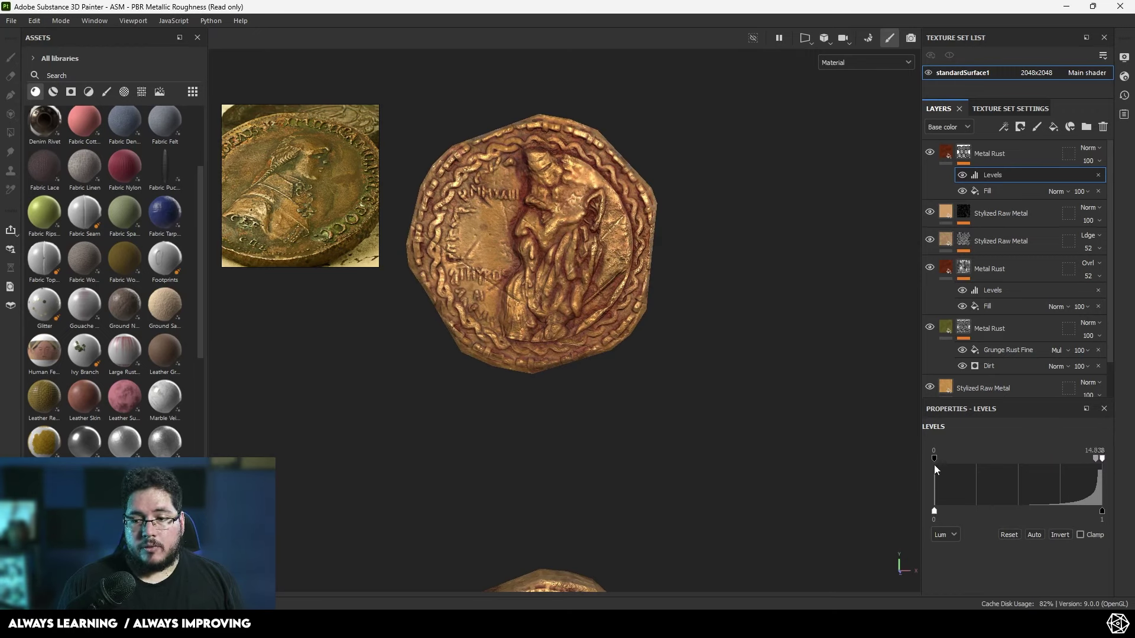
- Raise the black point of the top Metal Rust mask's Levels to about 0.845 and set the midtones to about 11.2
drag(934, 459, 1073, 457)
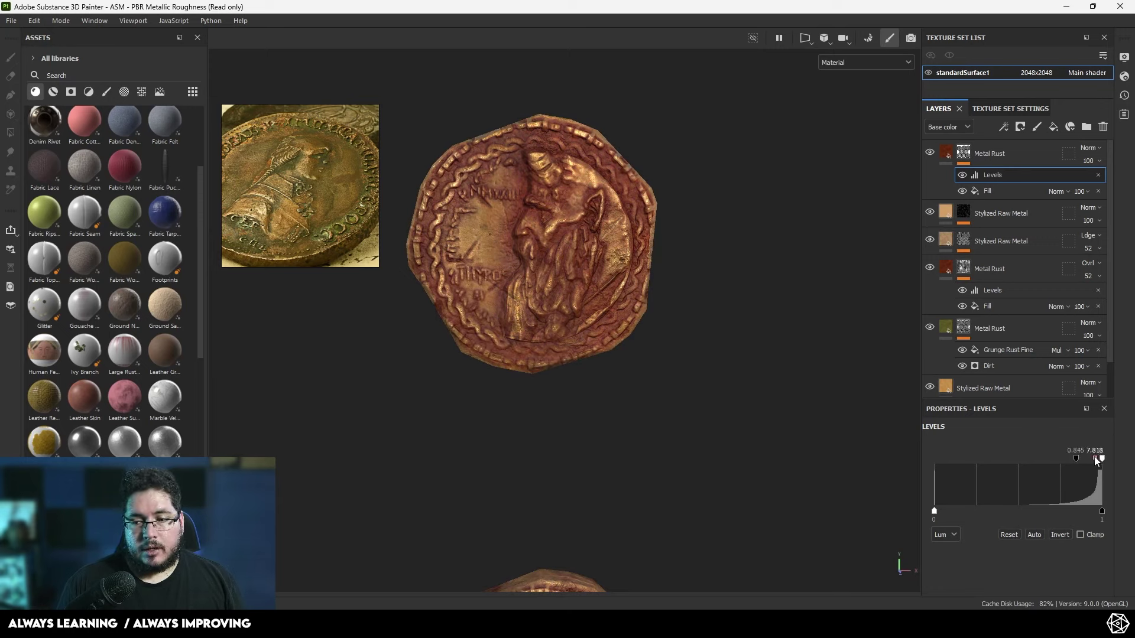
drag(1094, 457, 1090, 457)
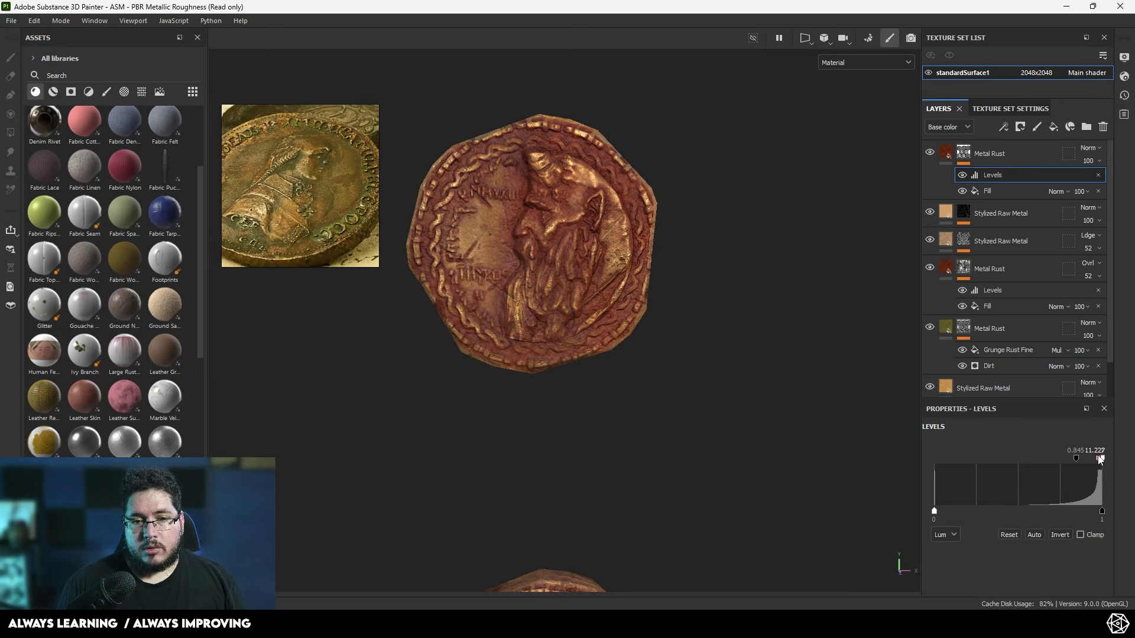
- Change the Rust Color of the top Metal Rust layer to a dark green
click(946, 153)
scroll(983, 560, down, 4)
click(1005, 471)
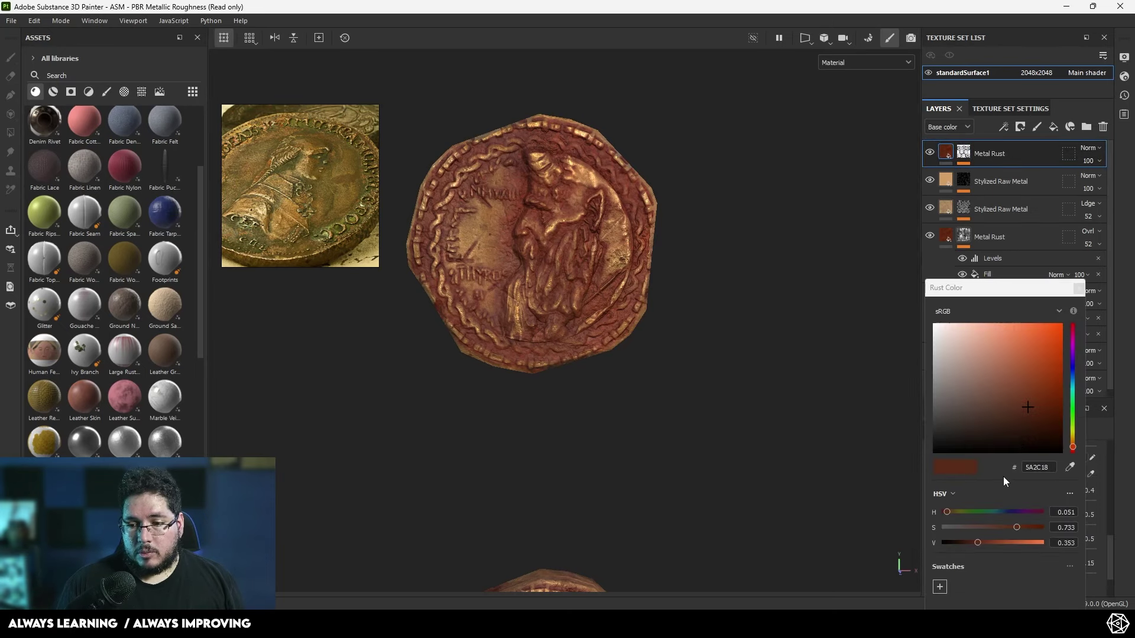
click(1073, 418)
click(1002, 414)
drag(1003, 414, 1005, 420)
click(1079, 288)
- Try Overlay on the green Metal Rust layer, settle on Multiply blending and lower its opacity to 56
click(1093, 147)
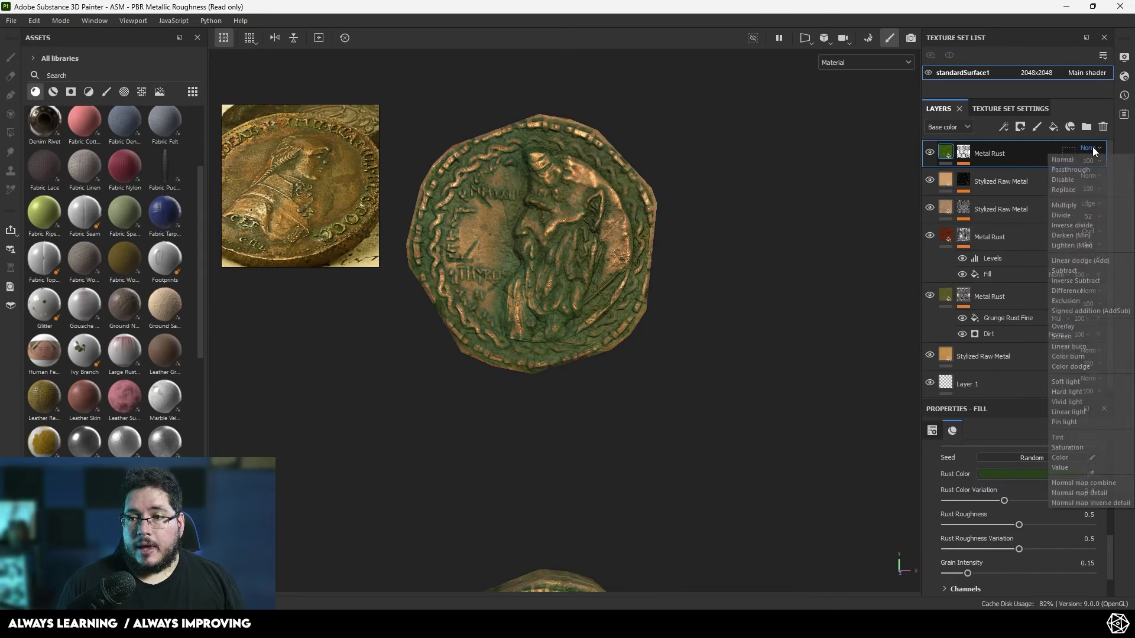
click(1064, 330)
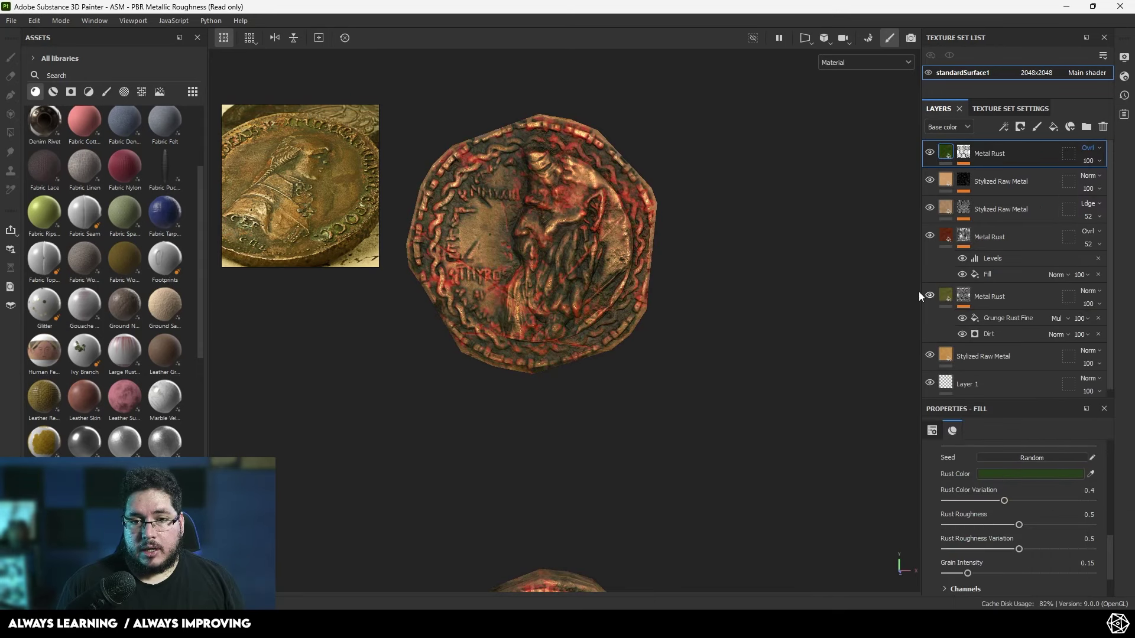
click(1093, 150)
click(1061, 206)
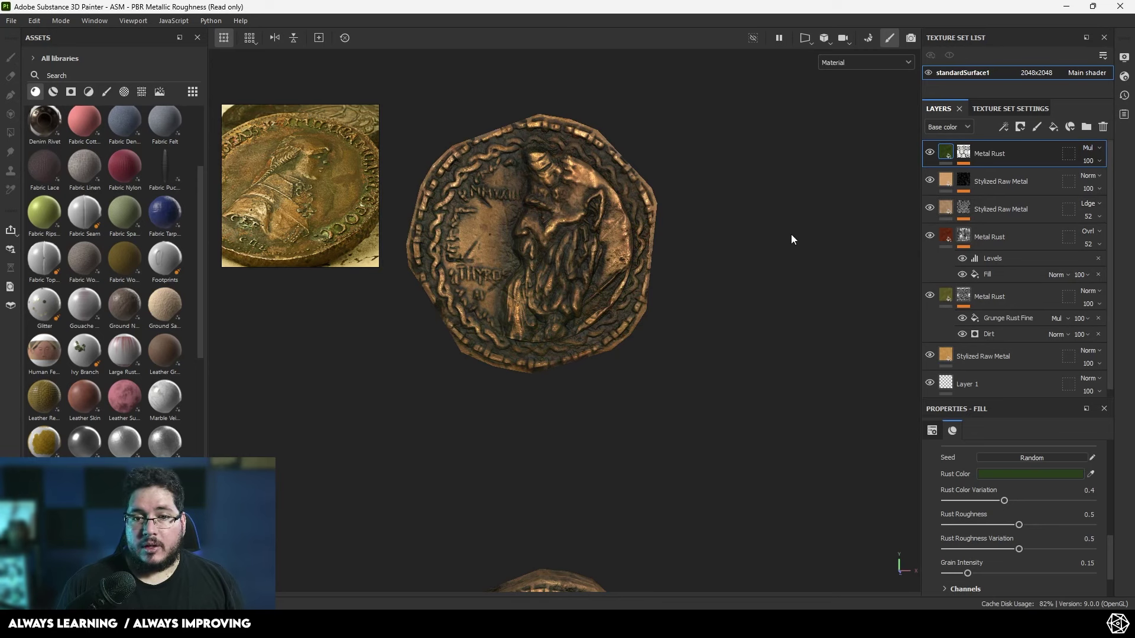
alt+drag(791, 234, 812, 242)
alt+right_drag(811, 243, 841, 343)
click(1085, 161)
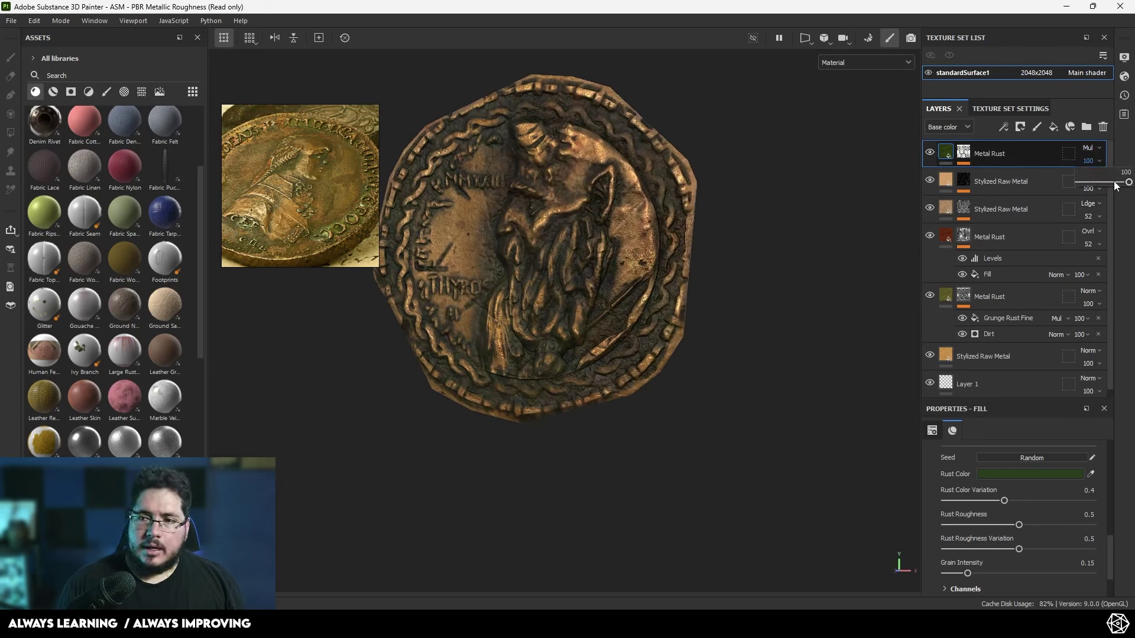
drag(1130, 183, 1106, 183)
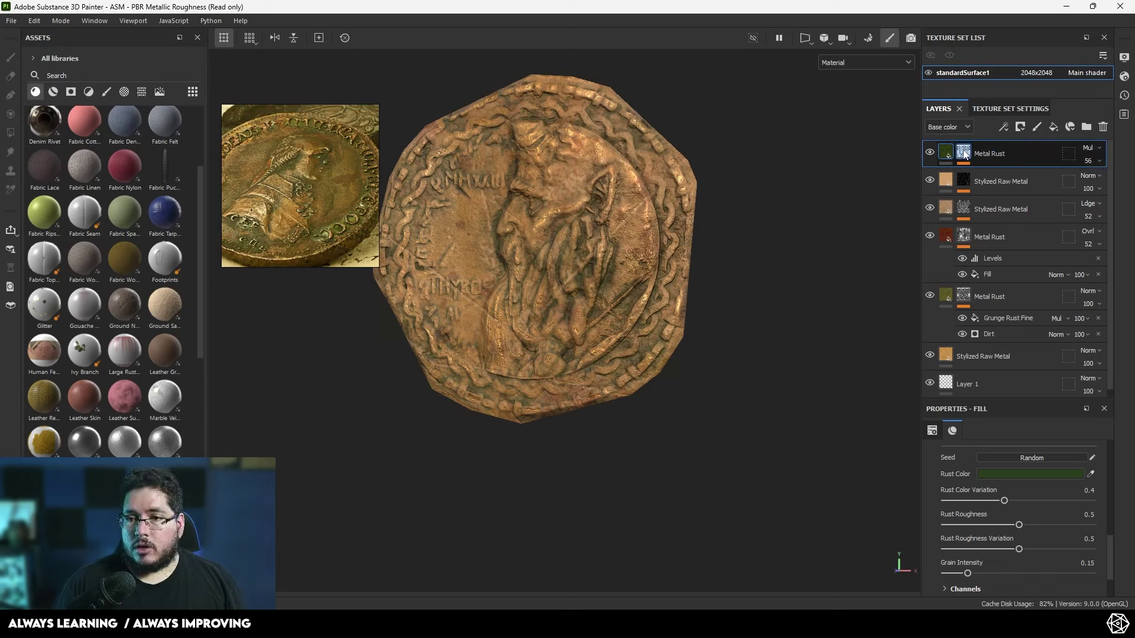
- Limit the green Metal Rust layer to the color channel only, switching off height, roughness, metallic and normal
scroll(951, 491, up, 5)
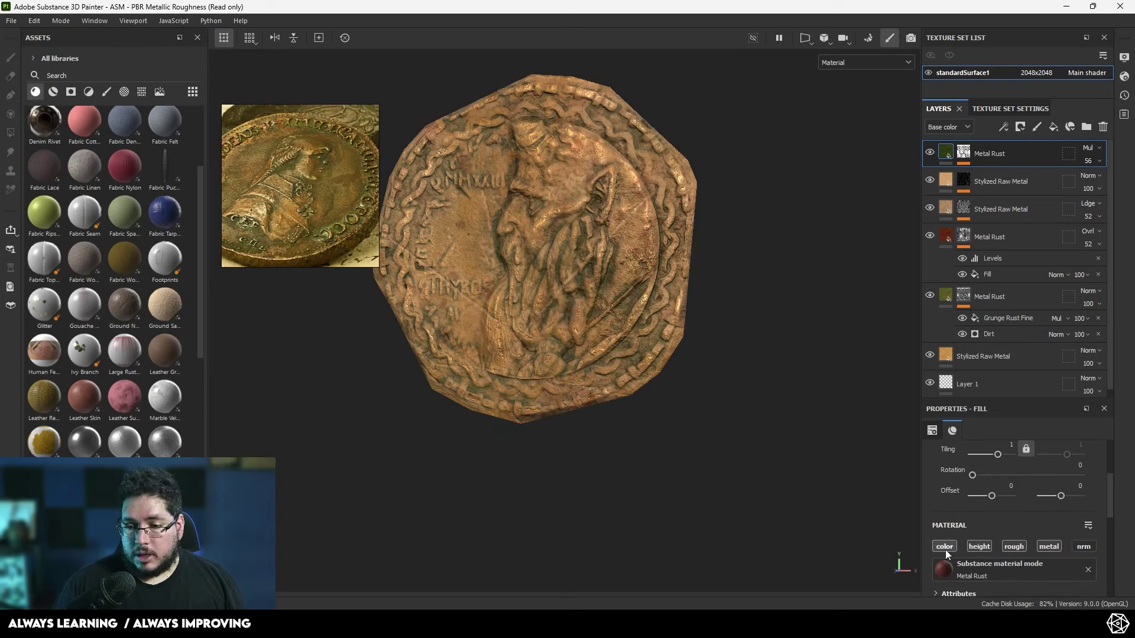
click(946, 547)
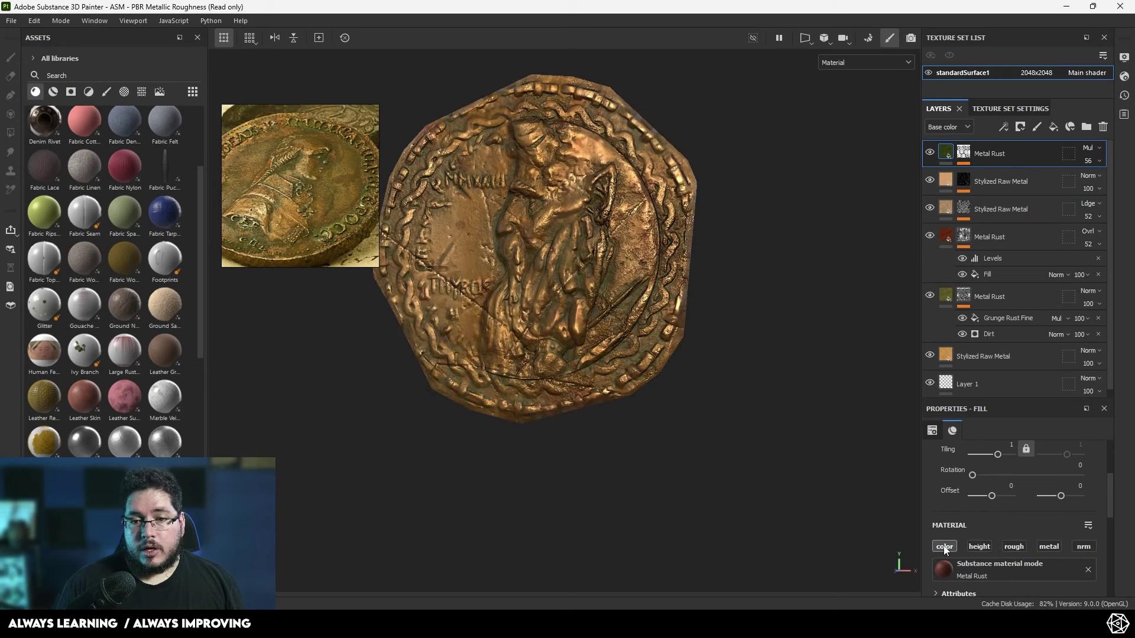
alt+drag(721, 374, 757, 354)
- Compare the coins with the green Metal Rust layer hidden and shown, viewing them from afar and up close
click(930, 153)
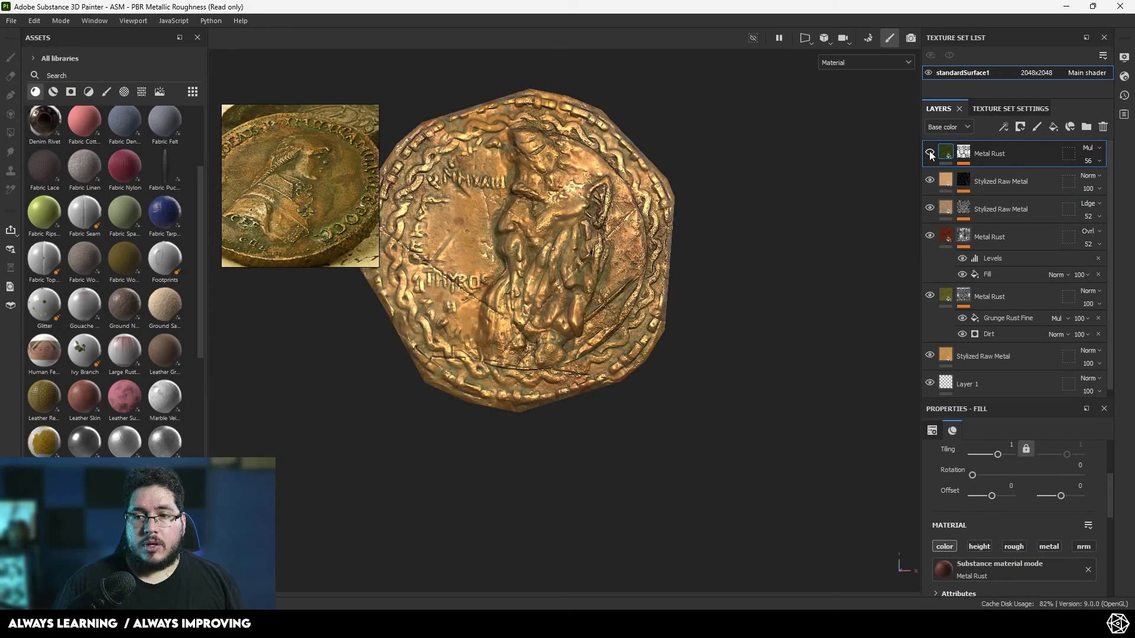
click(930, 153)
key(F2)
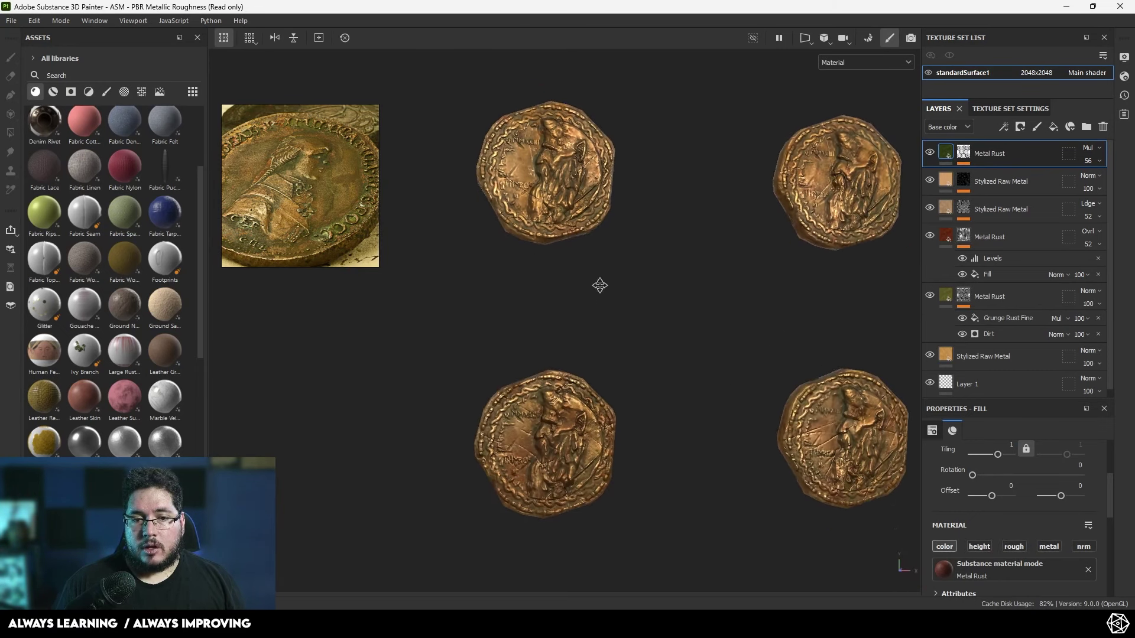
alt+middle_drag(600, 286, 585, 299)
alt+right_drag(585, 300, 707, 339)
alt+drag(707, 339, 672, 373)
alt+middle_drag(591, 207, 608, 342)
alt+right_drag(608, 342, 680, 384)
mouse_move(680, 384)
alt+mouse_down()
mouse_move(695, 391)
mouse_move(657, 386)
alt+mouse_up()
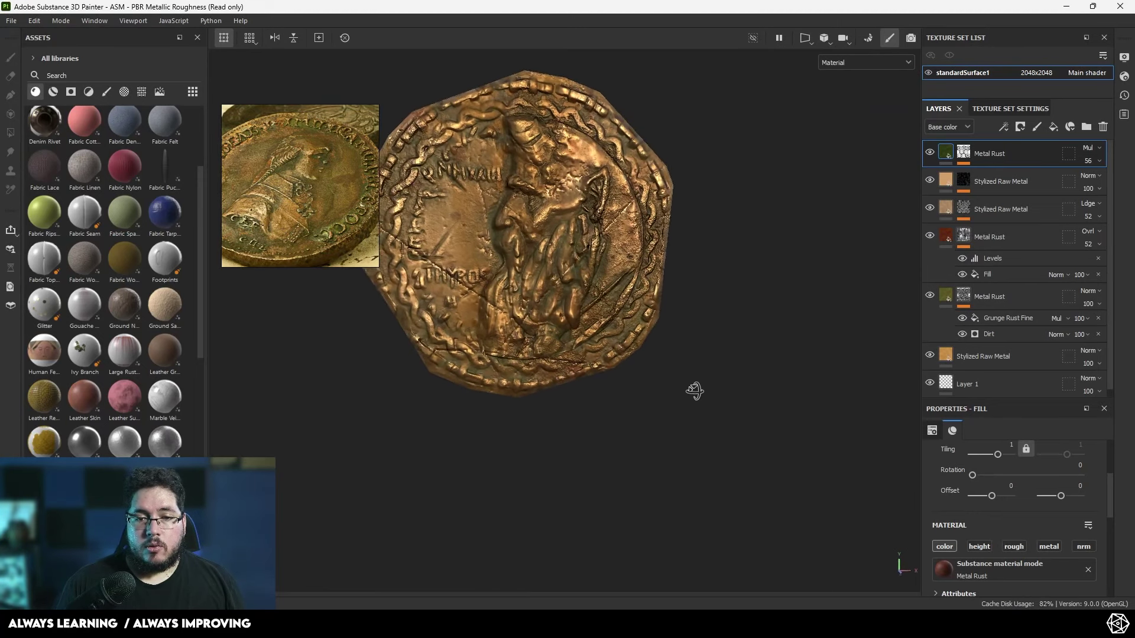
click(930, 154)
click(929, 153)
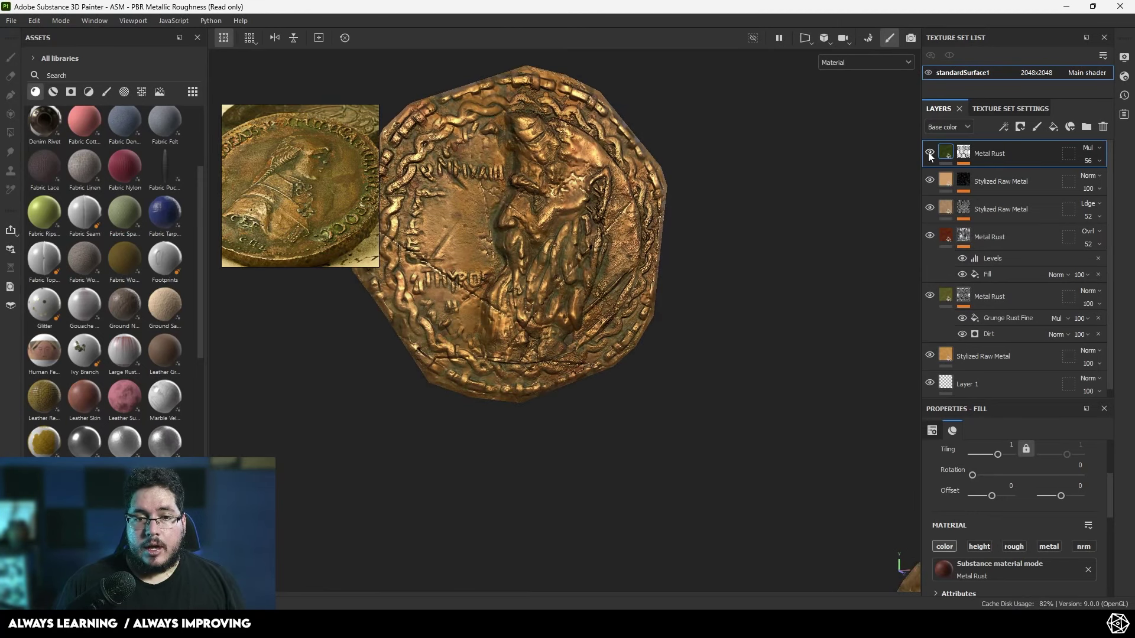
click(930, 153)
click(930, 153)
- Examine the textured coins at different distances and angles, comparing all four against the reference photo
scroll(672, 297, down, 4)
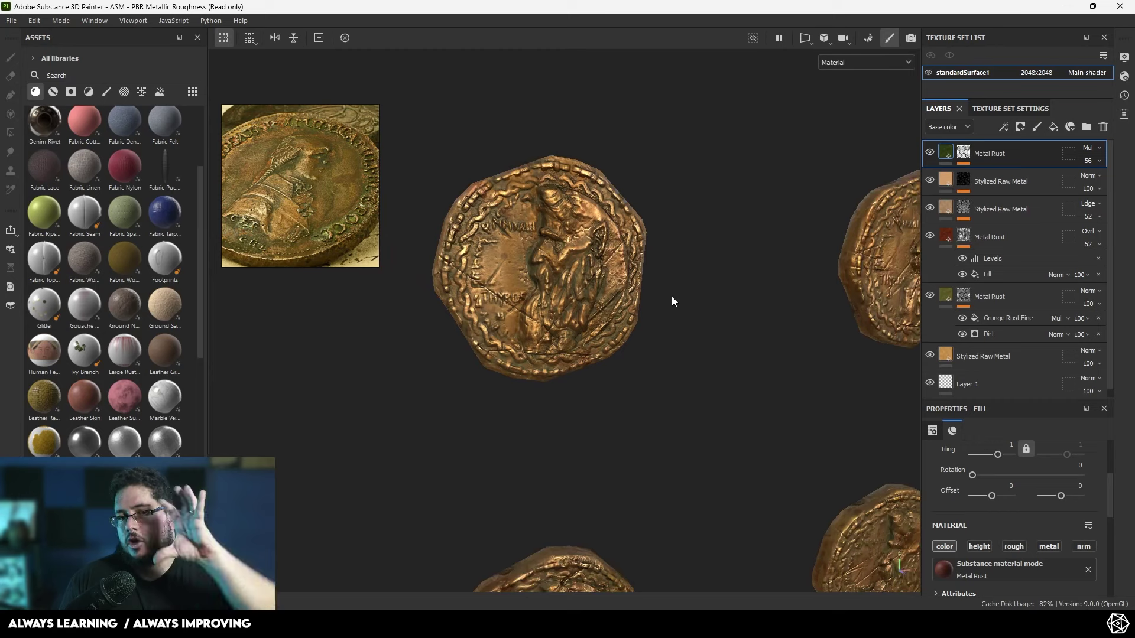
alt+middle_drag(659, 349, 547, 260)
alt+right_drag(546, 260, 657, 398)
alt+middle_drag(658, 399, 676, 317)
alt+right_drag(677, 317, 626, 302)
mouse_move(621, 300)
alt+mouse_down()
mouse_move(678, 296)
mouse_move(613, 300)
alt+mouse_up()
alt+middle_drag(612, 300, 633, 360)
alt+right_drag(633, 360, 706, 404)
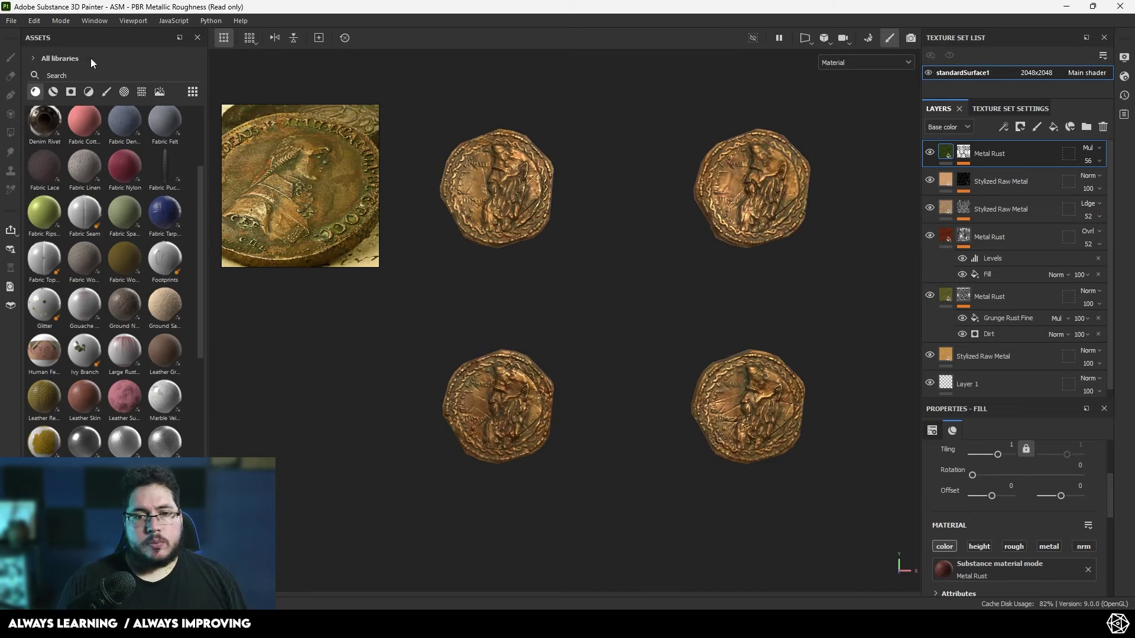
- Save the project to the Desktop under the name Coins
click(10, 21)
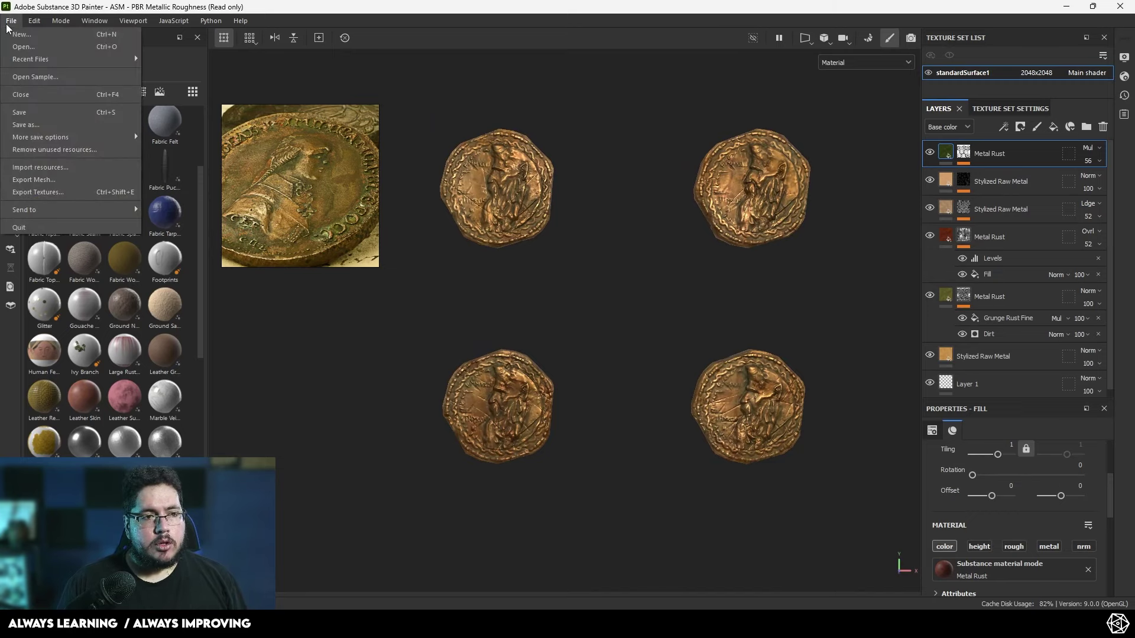
click(40, 108)
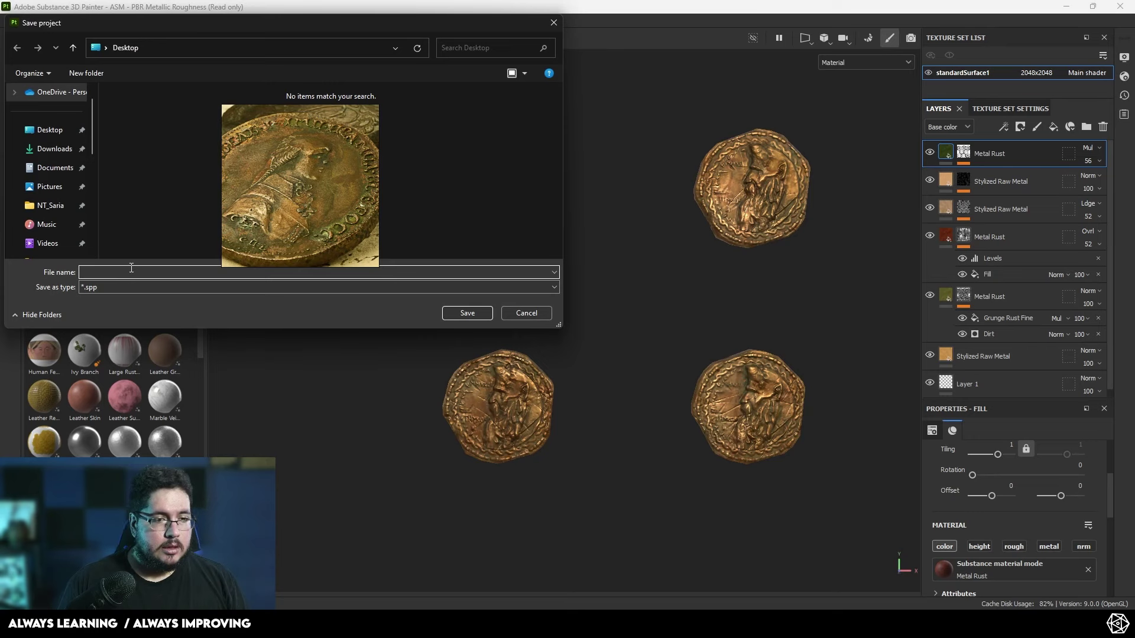
text(Coins)
key(Return)
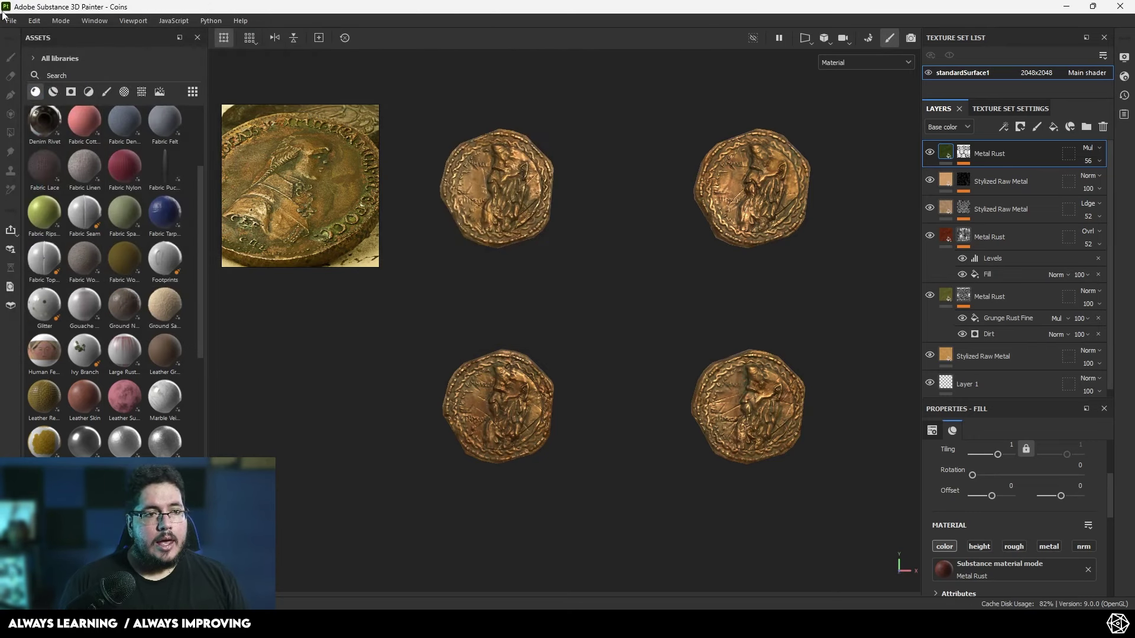
- Start a texture export and set its output directory to the Desktop
click(8, 20)
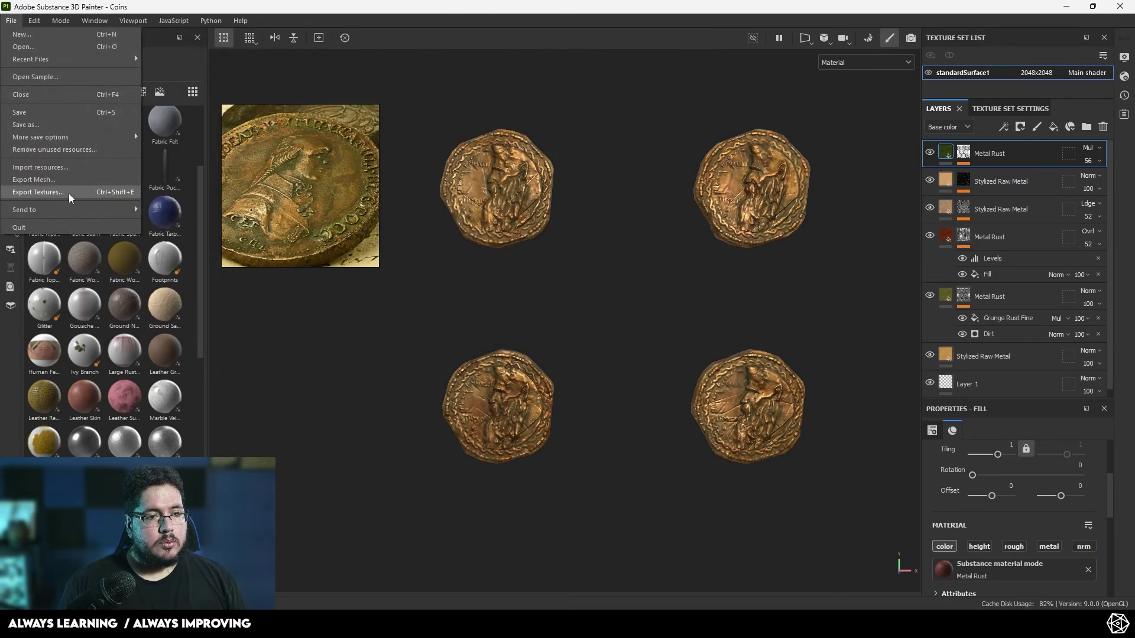
click(38, 192)
click(678, 162)
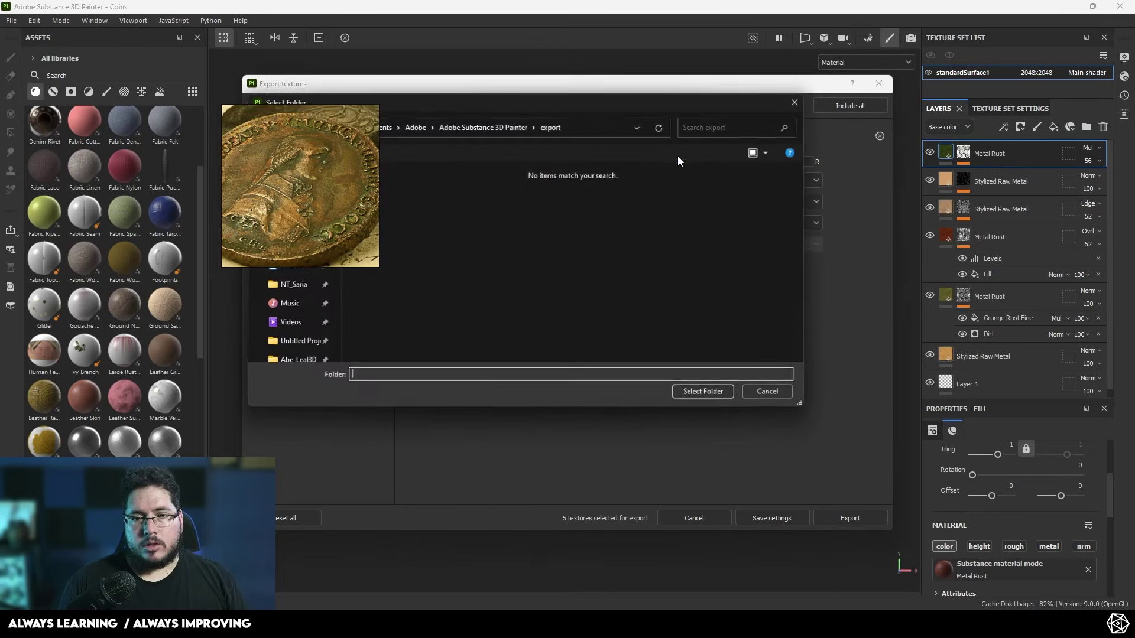
click(479, 252)
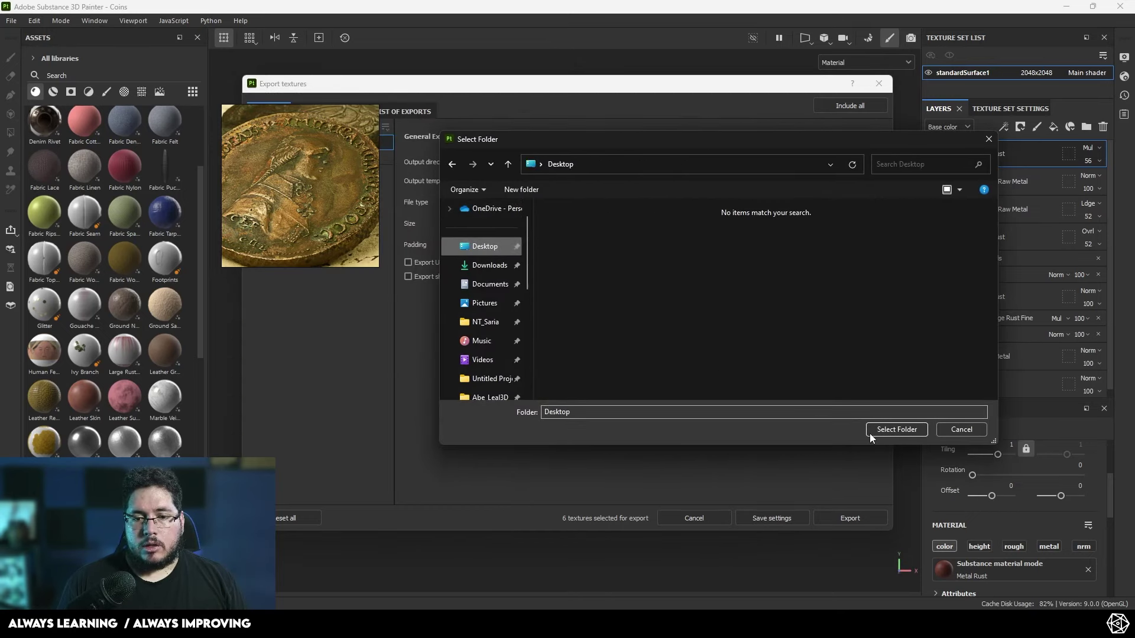
click(897, 429)
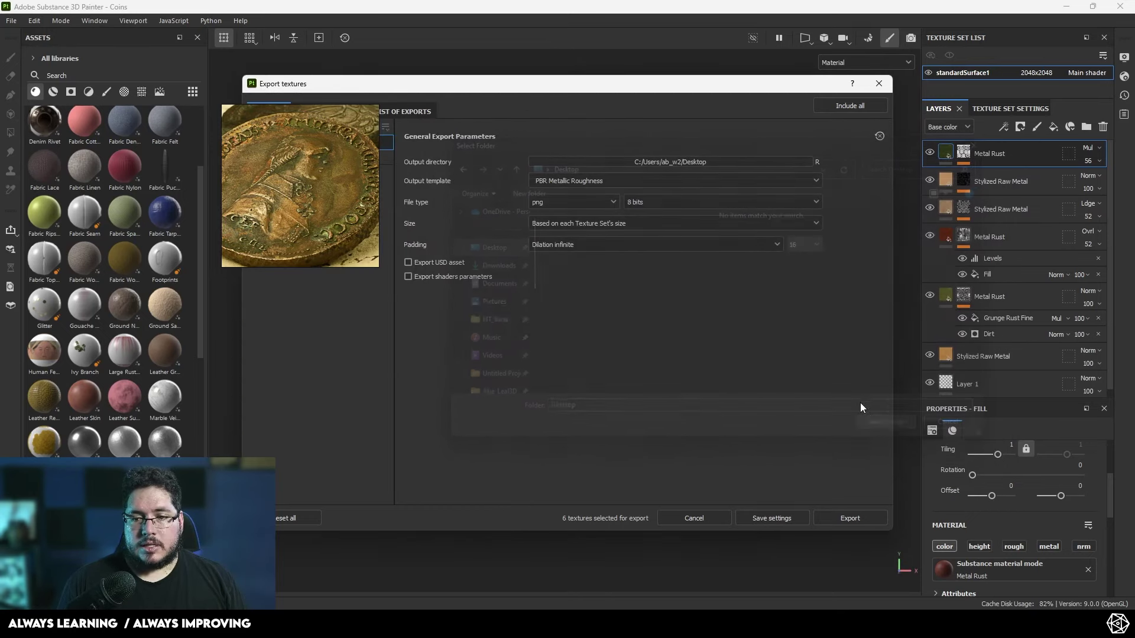
- Export the textures with the Unreal Engine 4 (Packed) output template and close the export dialog
click(574, 181)
scroll(573, 243, down, 3)
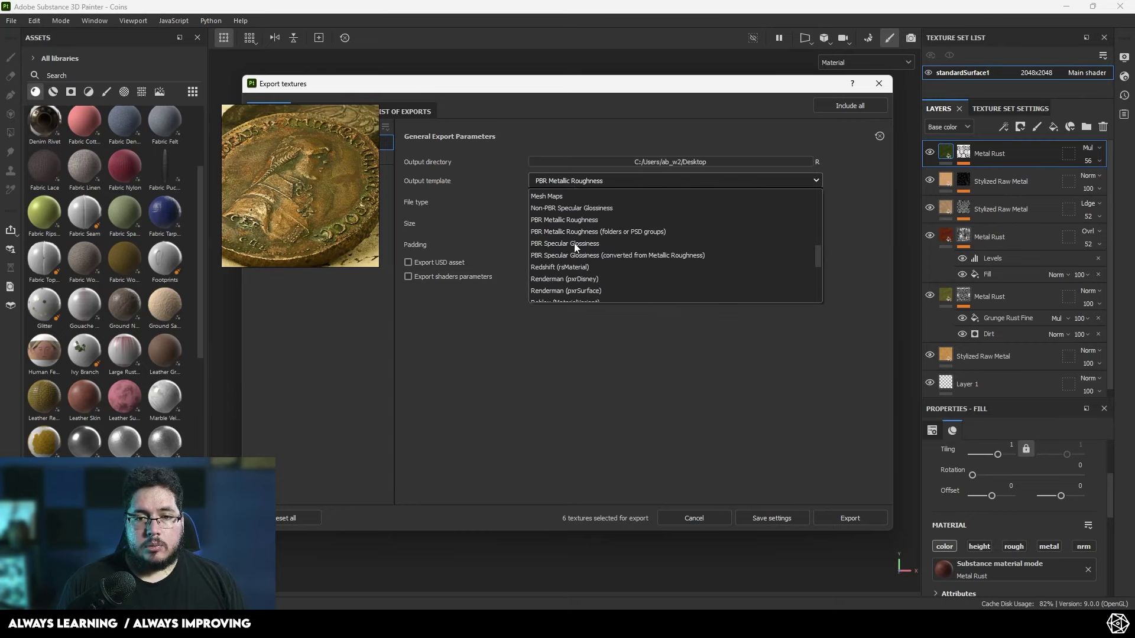
scroll(574, 243, down, 5)
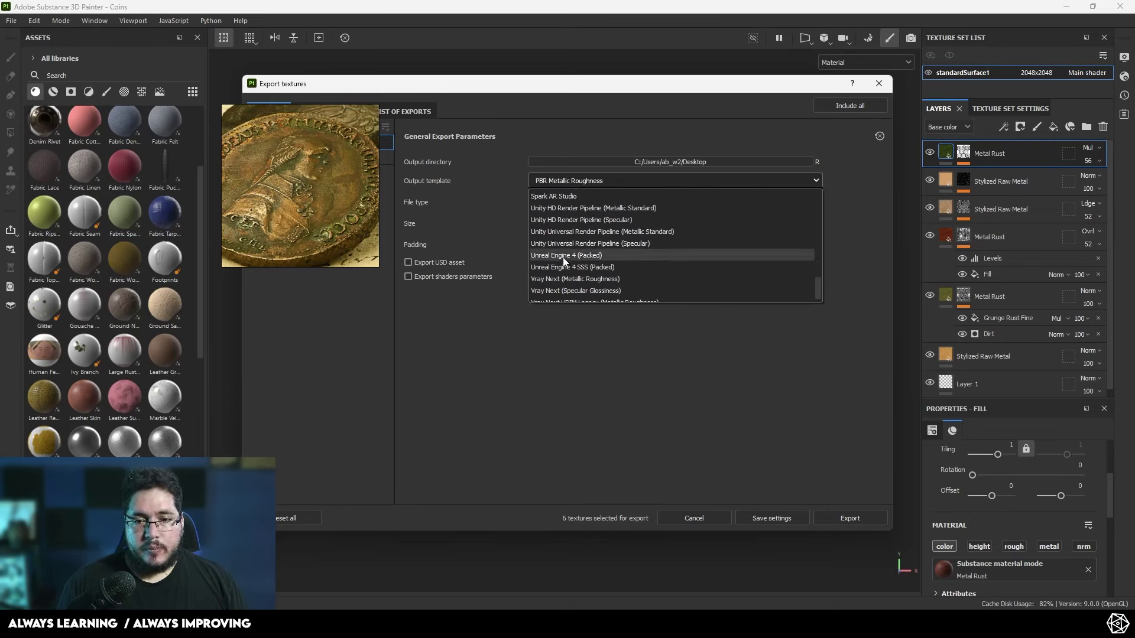
click(564, 260)
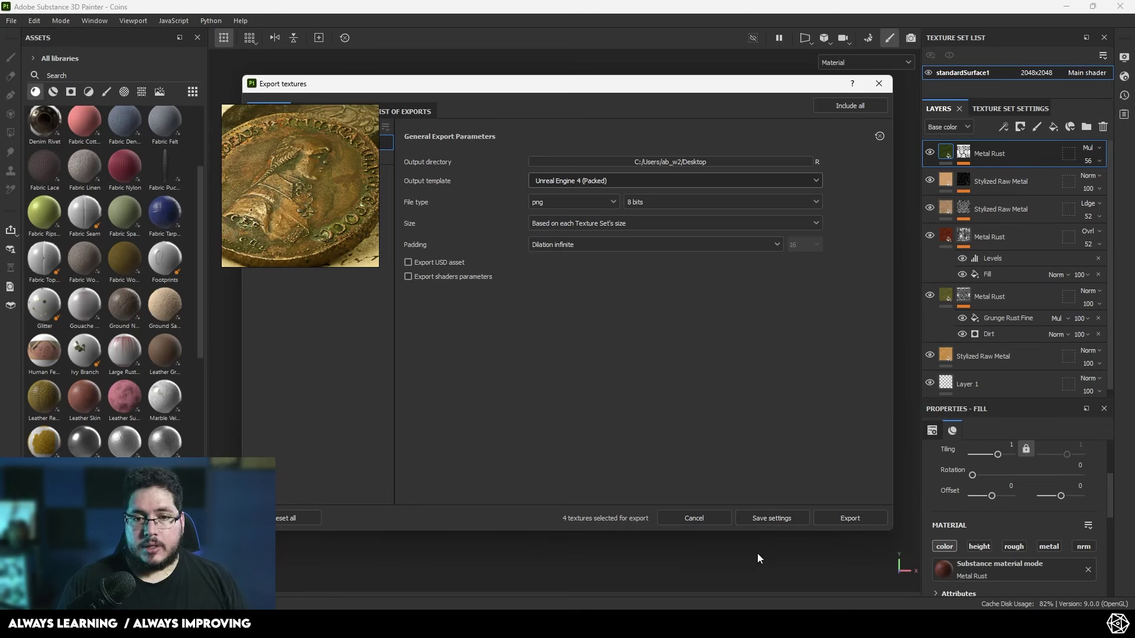
click(849, 517)
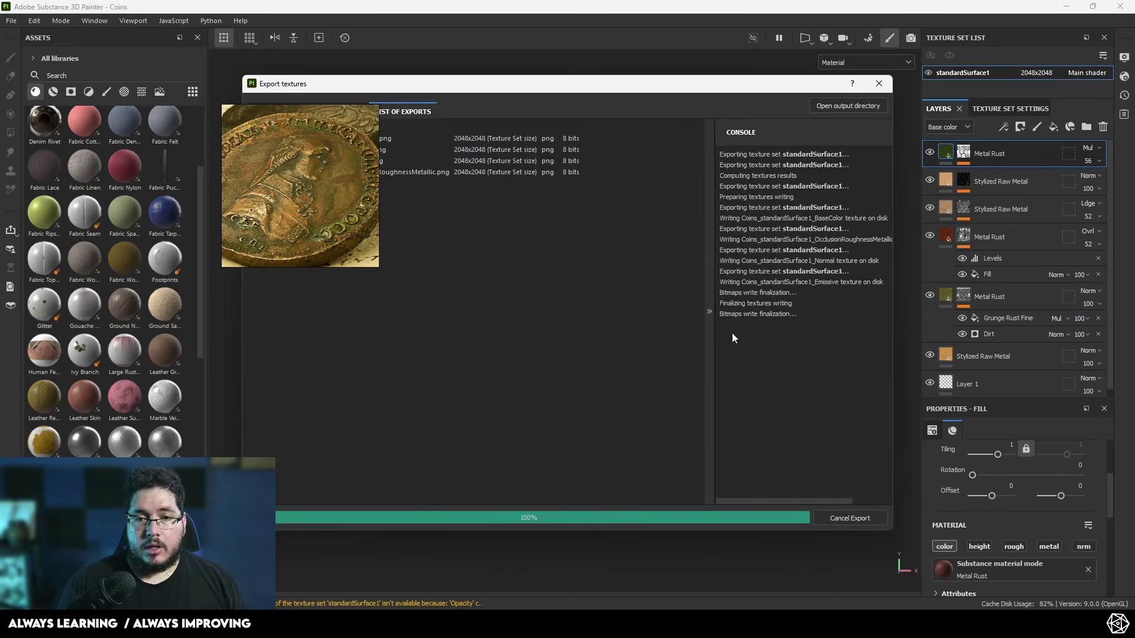
click(879, 83)
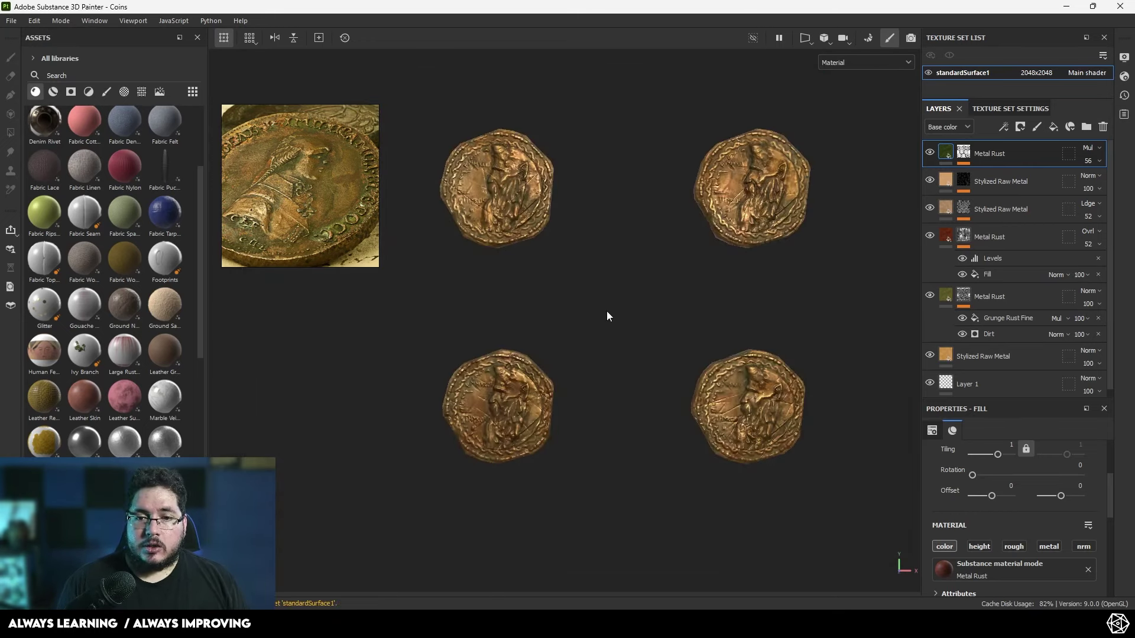
- Frame one coin large in the viewport and move the reference photo out of view
scroll(606, 311, up, 5)
alt+right_drag(707, 343, 509, 290)
alt+middle_drag(508, 290, 571, 377)
alt+right_drag(572, 377, 636, 367)
alt+middle_drag(635, 367, 690, 464)
alt+right_drag(689, 464, 779, 460)
right_drag(308, 204, 0, 296)
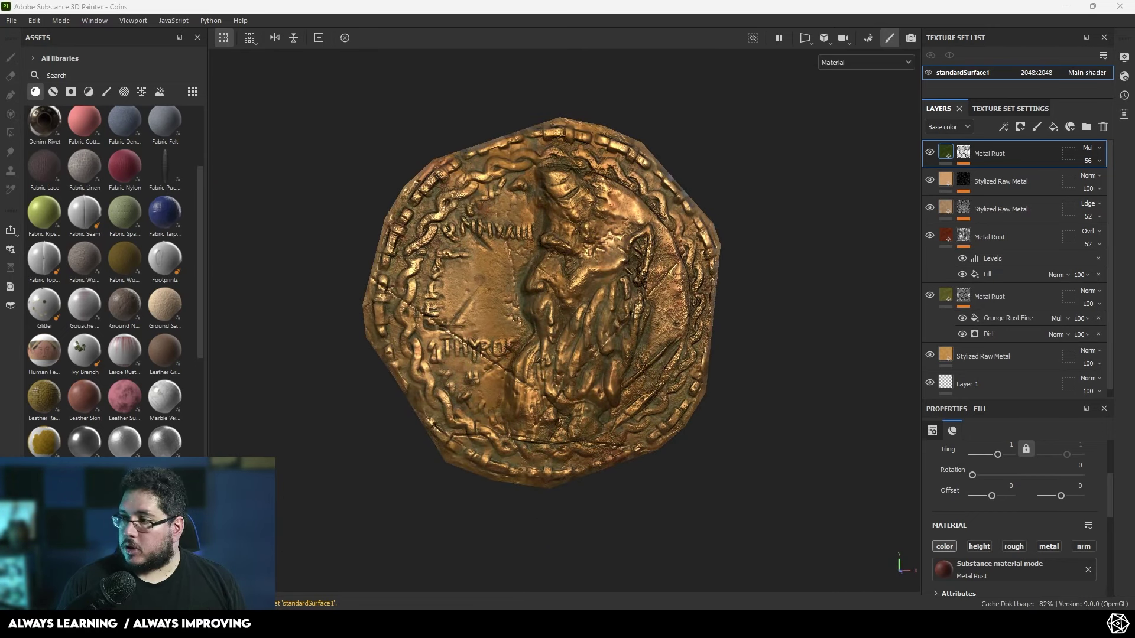
- Examine the finished coin up close from slightly different angles, checking its recesses, scratches and worn edges
alt+drag(655, 359, 642, 354)
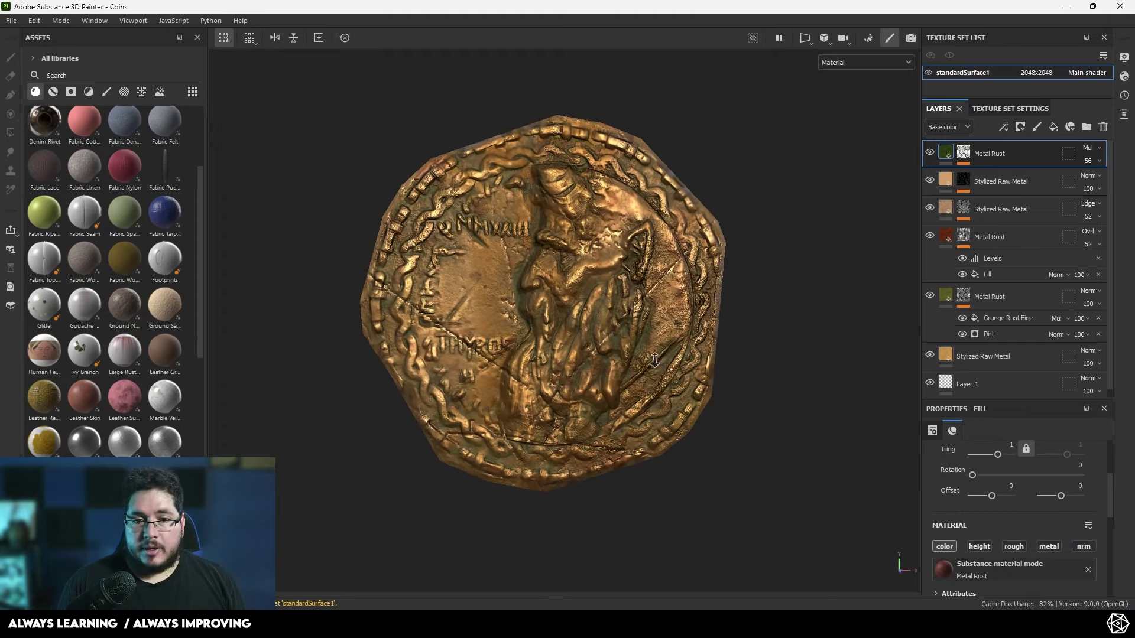
alt+right_drag(642, 354, 690, 345)
alt+middle_drag(689, 345, 773, 381)
alt+drag(772, 381, 801, 423)
alt+right_drag(800, 423, 824, 431)
alt+middle_drag(824, 431, 832, 436)
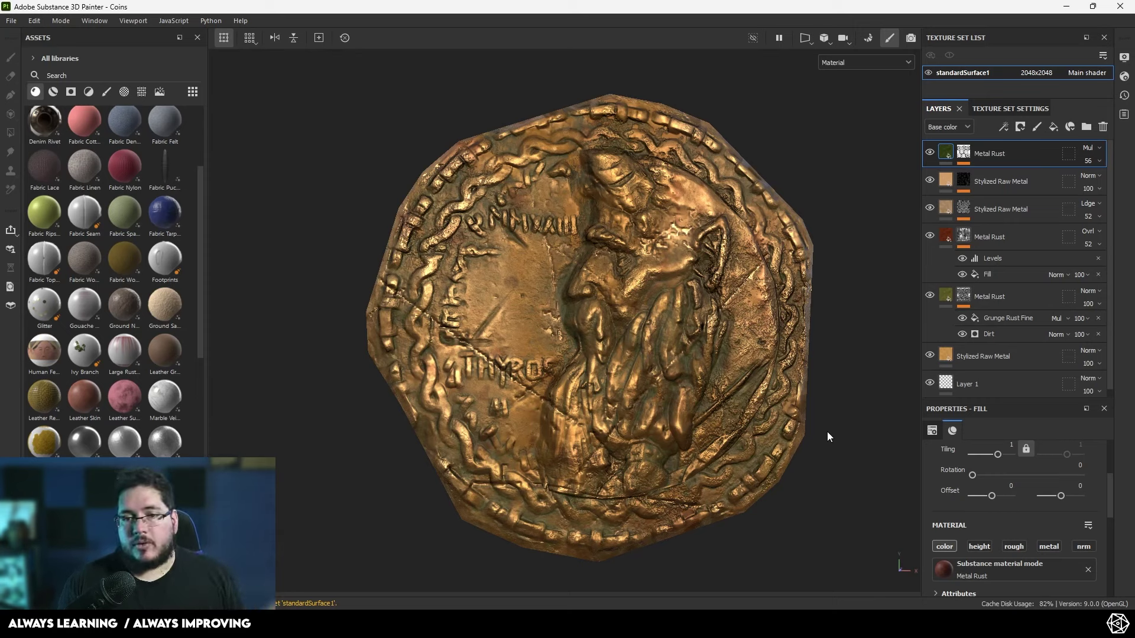
alt+right_drag(828, 431, 811, 412)
alt+middle_drag(842, 443, 830, 426)
alt+drag(830, 432, 859, 452)
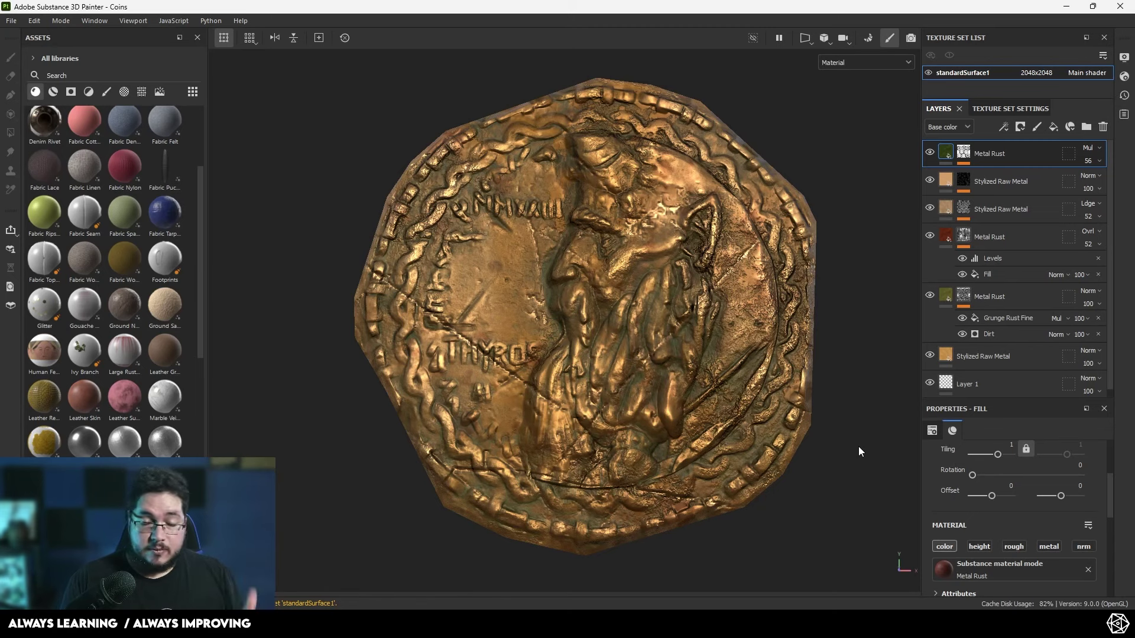
- Switch to the photo viewer to look at Production Pipeline.jpg and return to Substance 3D Painter
click(662, 622)
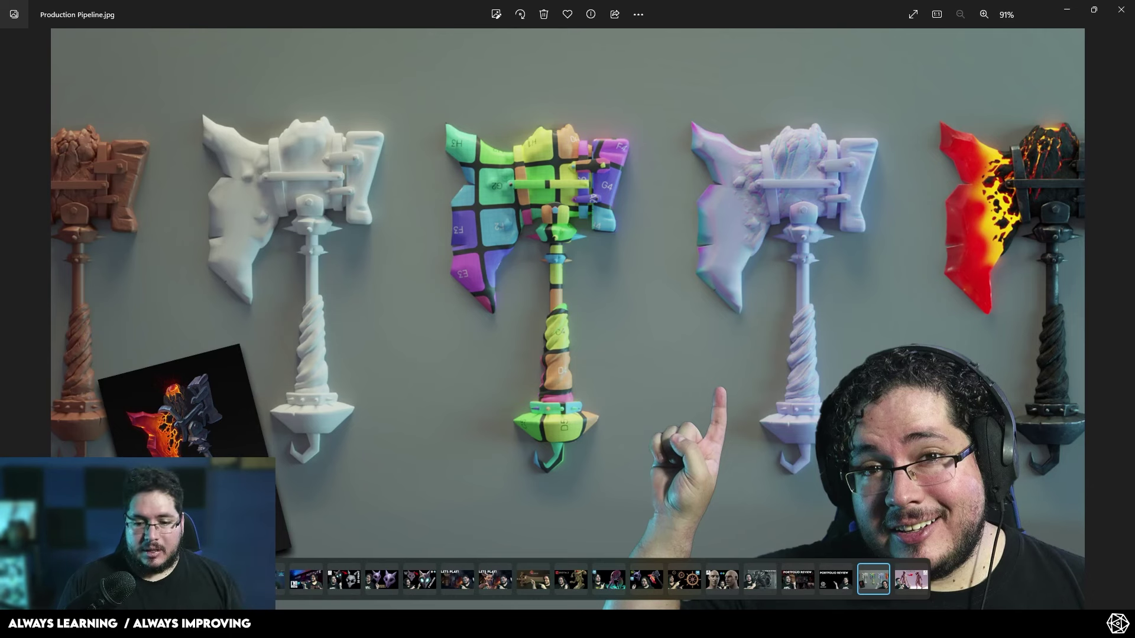
key(alt+Tab)
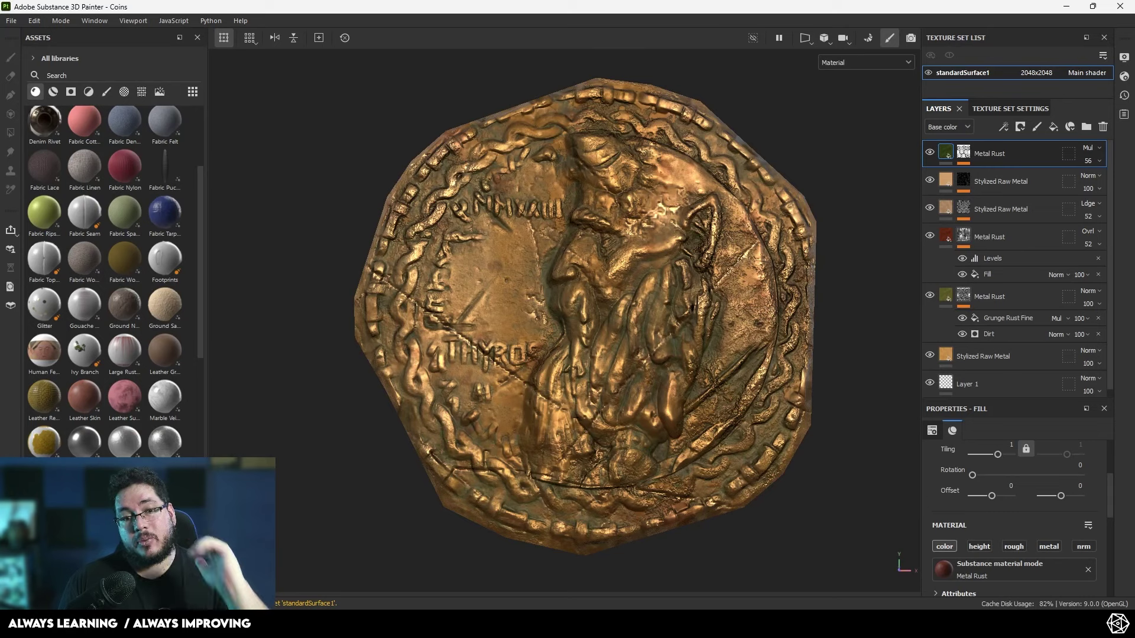